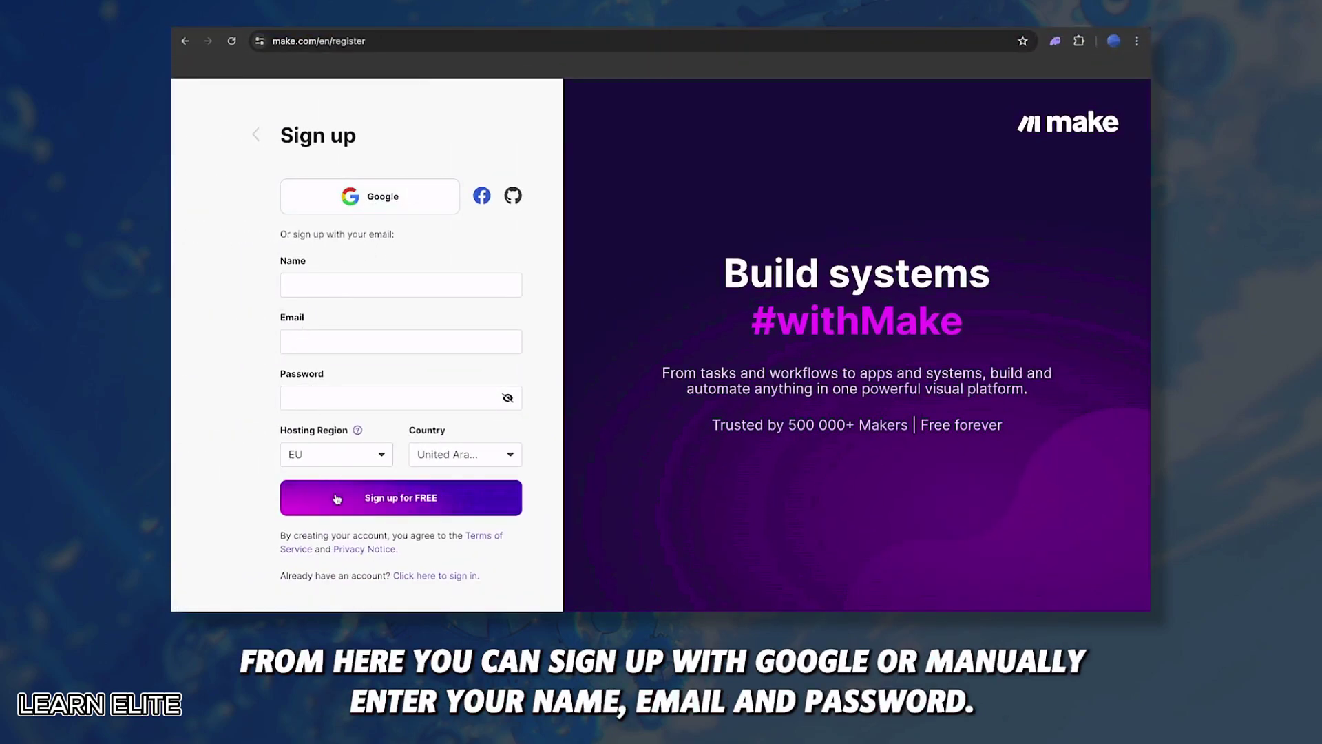
Sign up with a Google account and expand the Dashboard section of My Organization.
click(404, 198)
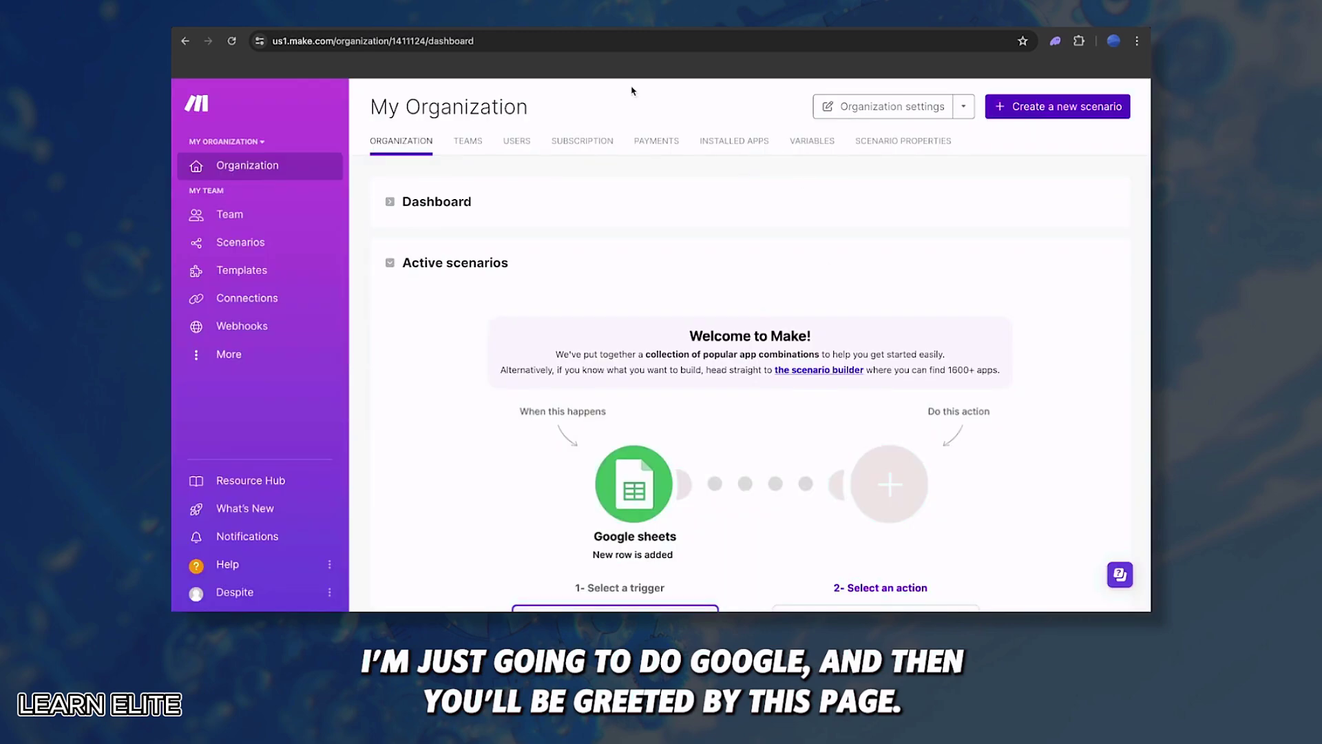
click(488, 213)
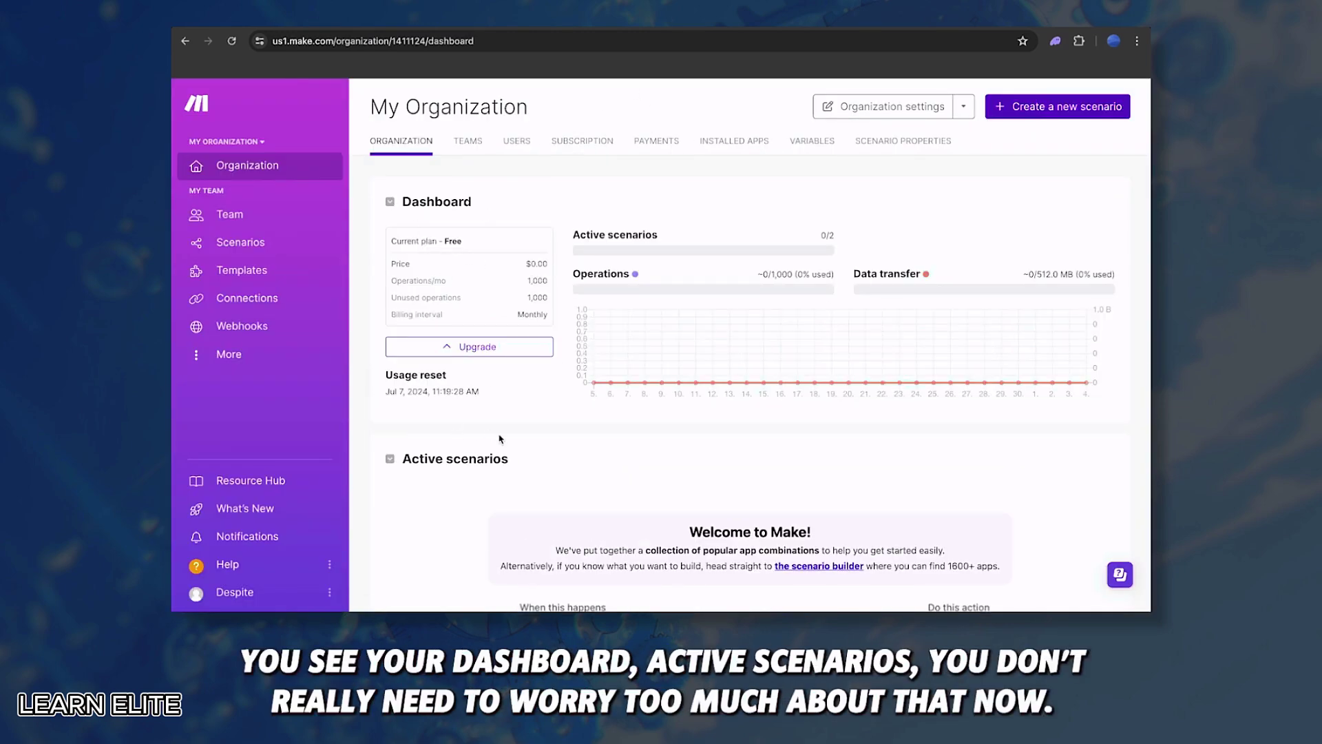
Create a new scenario in My Organization.
click(249, 242)
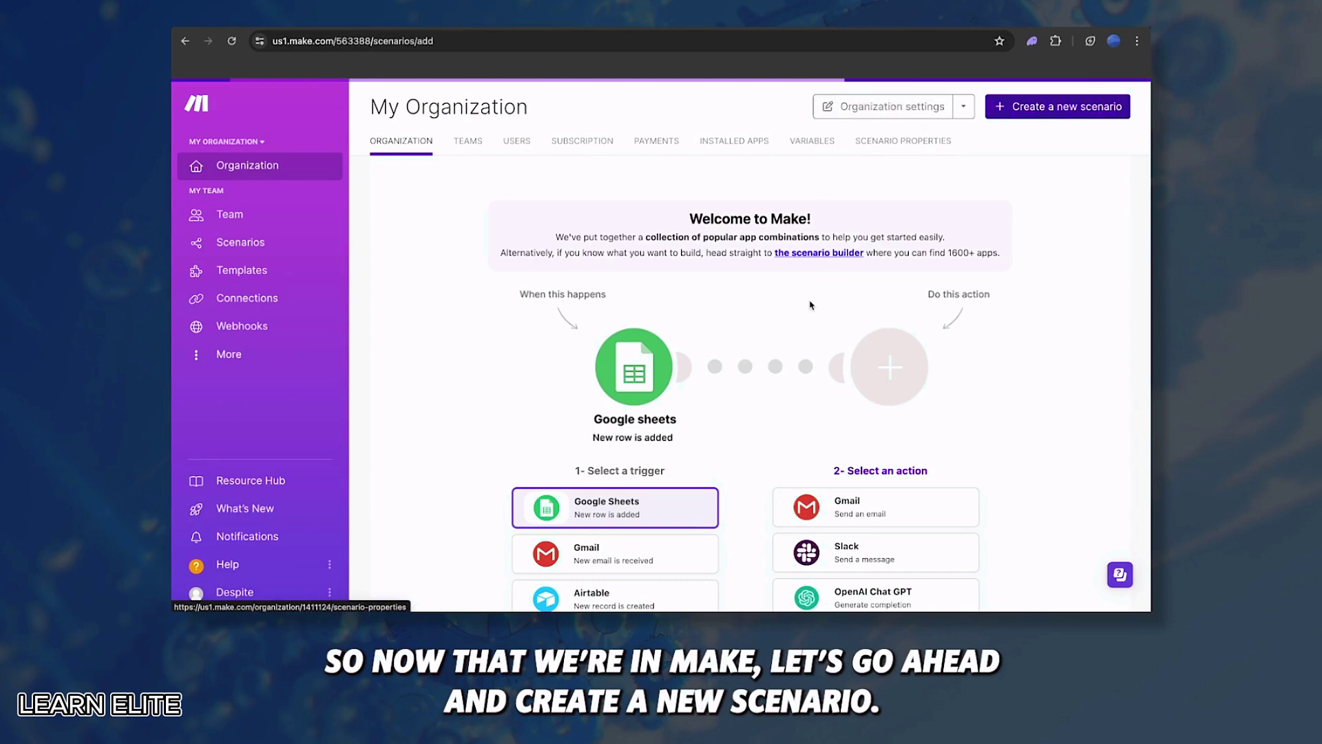
click(1058, 106)
click(501, 423)
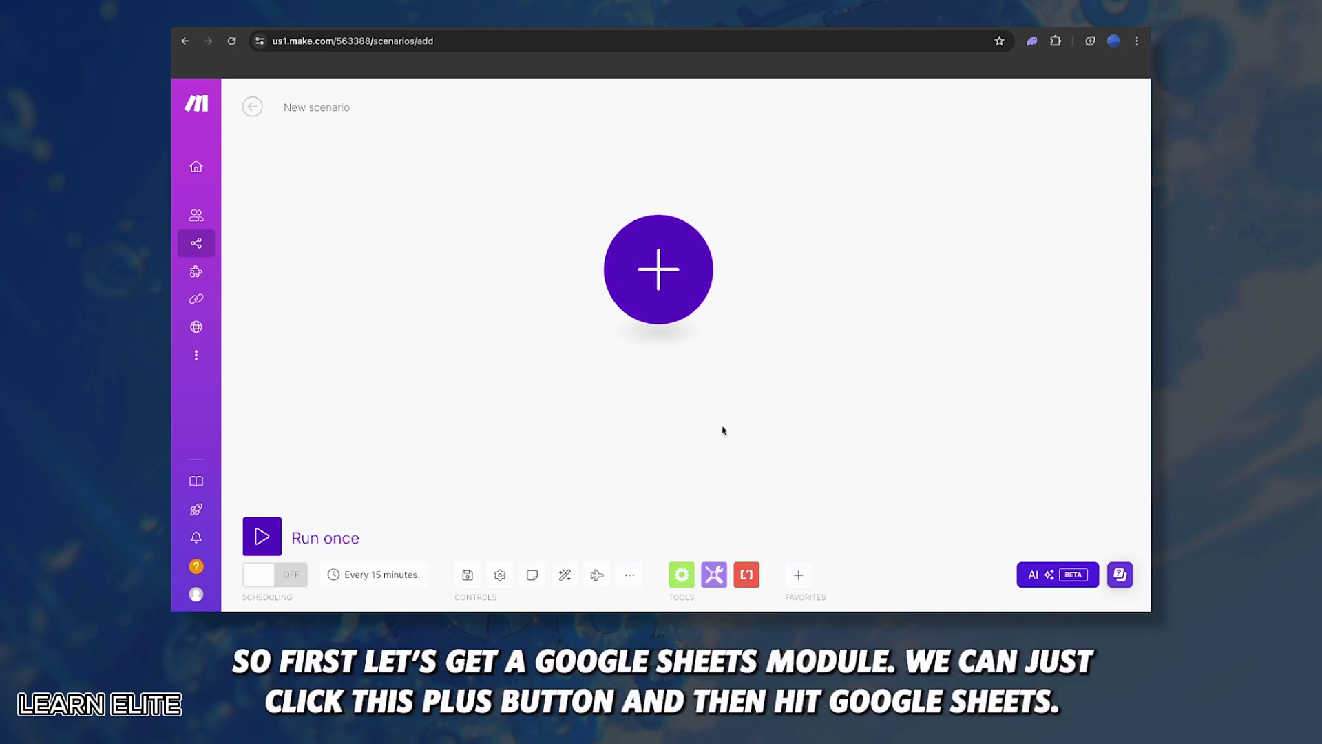
Add a Google Sheets Search Rows module as the scenario's first module and review the lead columns in the Leads-Demo spreadsheet.
click(659, 262)
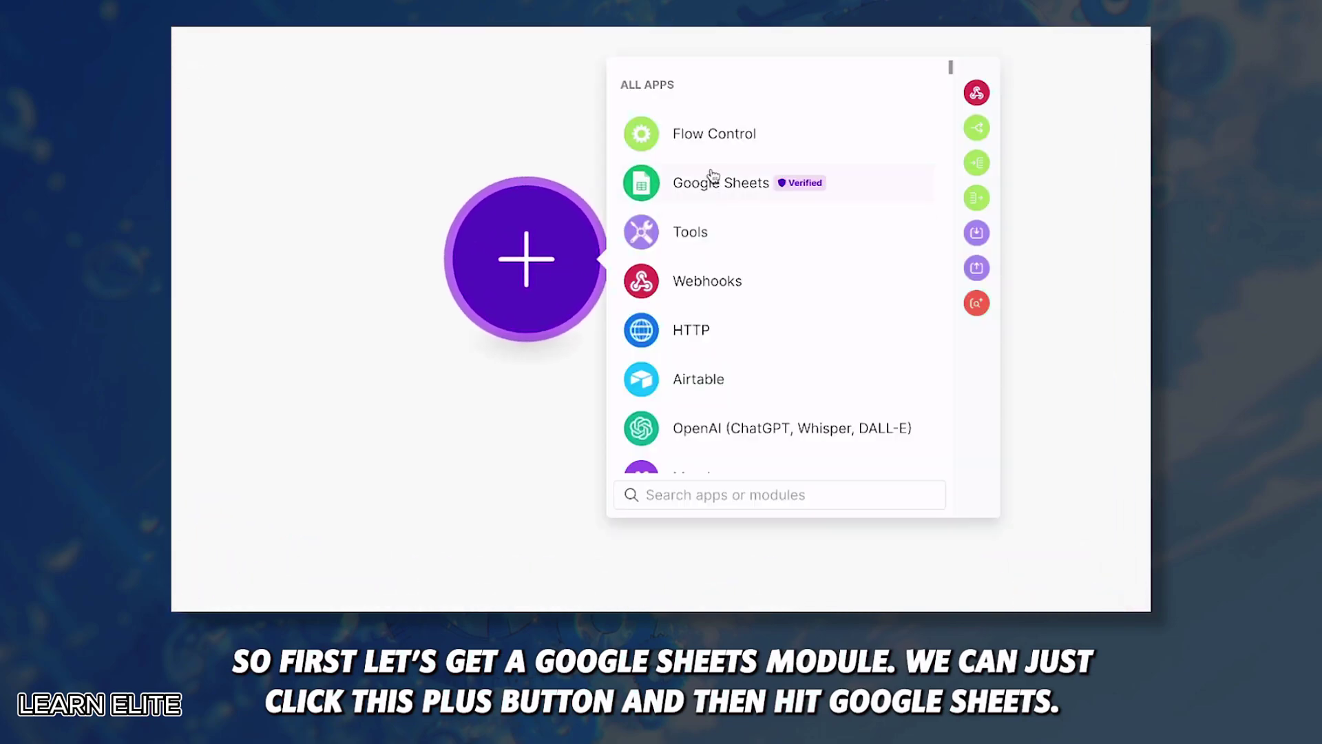
click(712, 178)
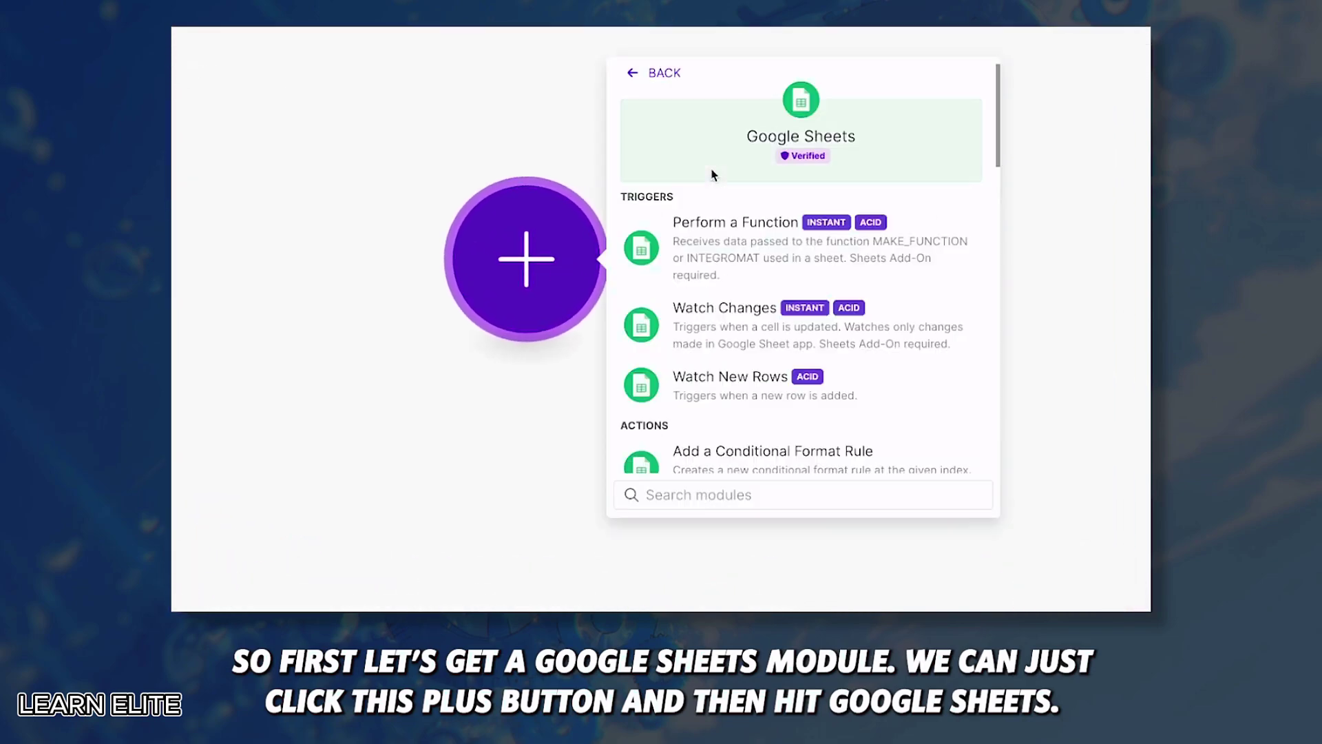
text(search)
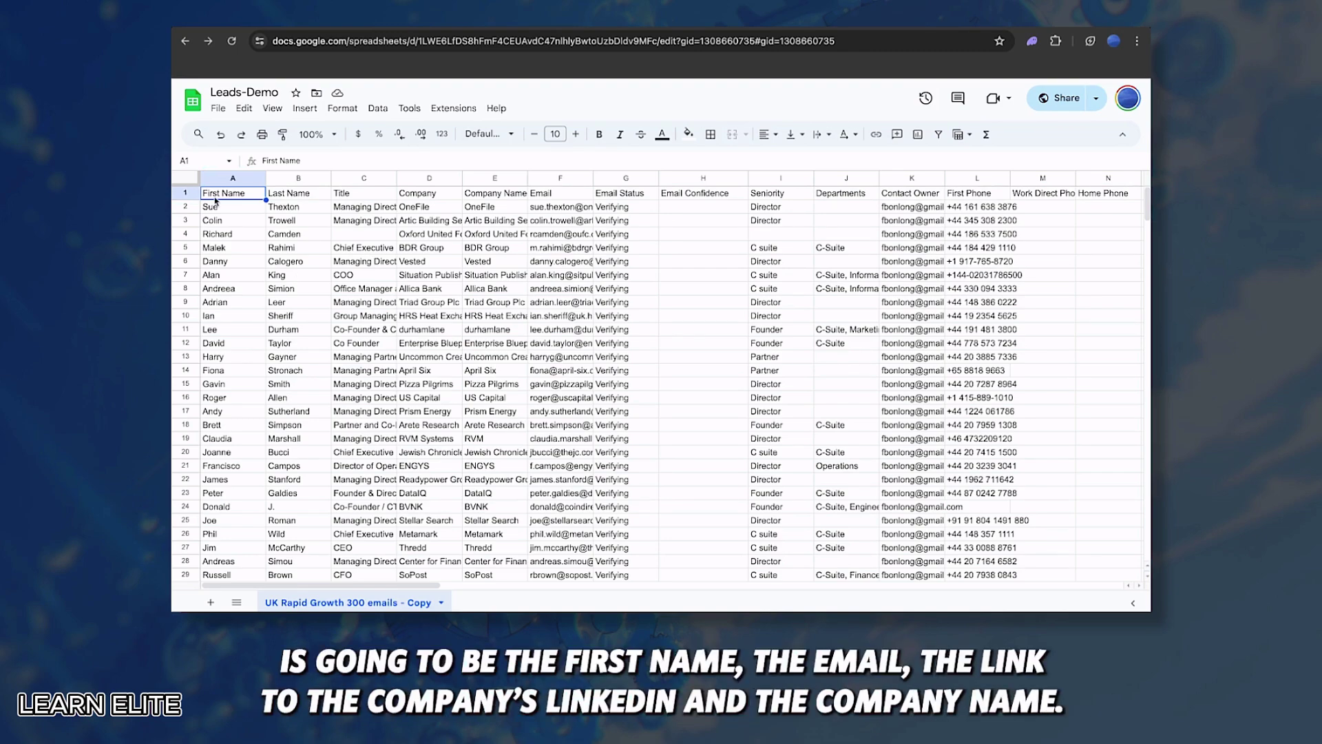
scroll(661, 286, right, 15)
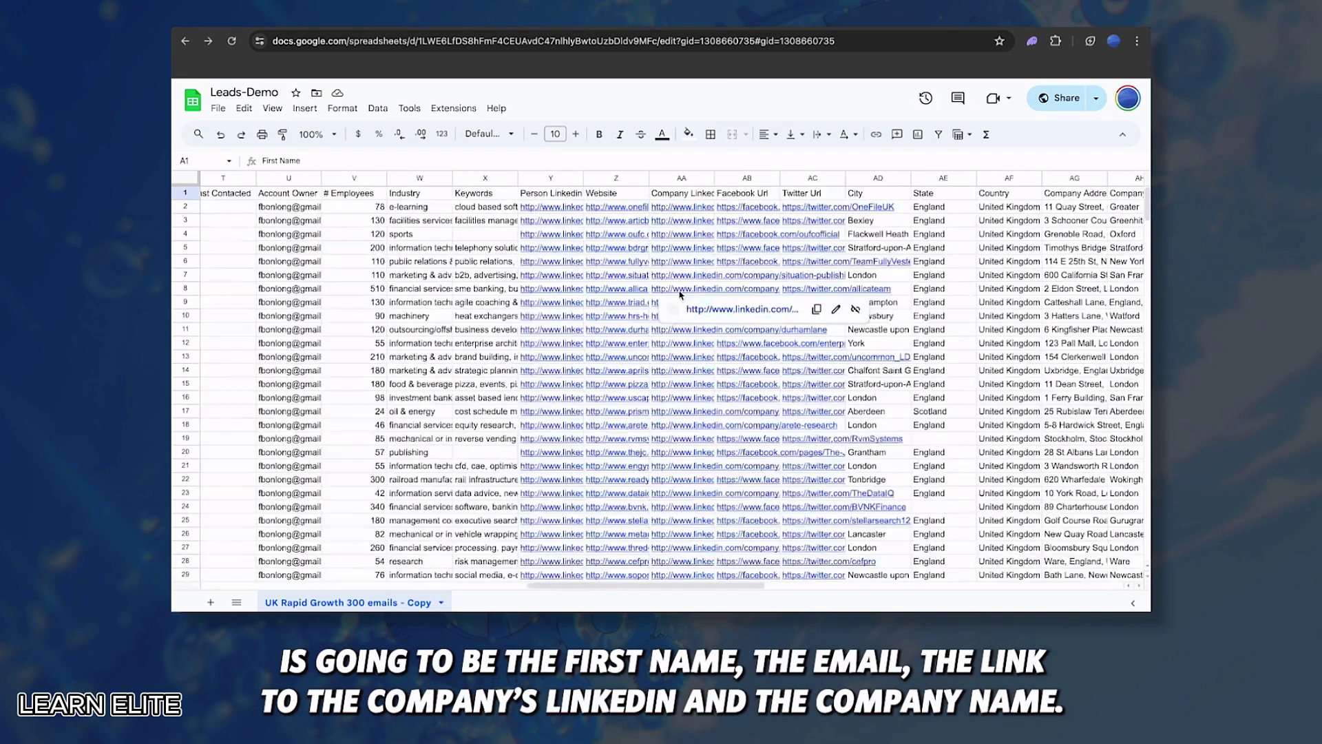
scroll(394, 206, left, 15)
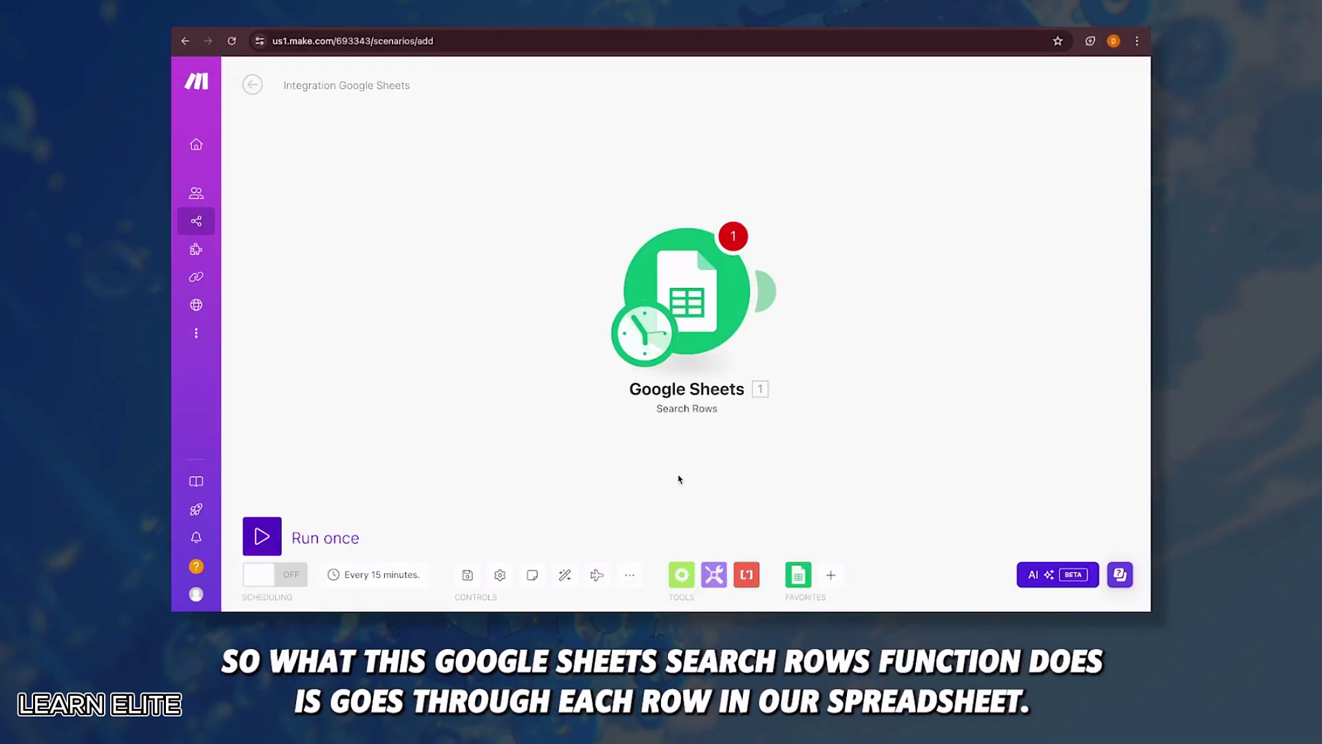
Create the Search Rows module's connection, named My Google connection, by signing in with Google.
click(687, 336)
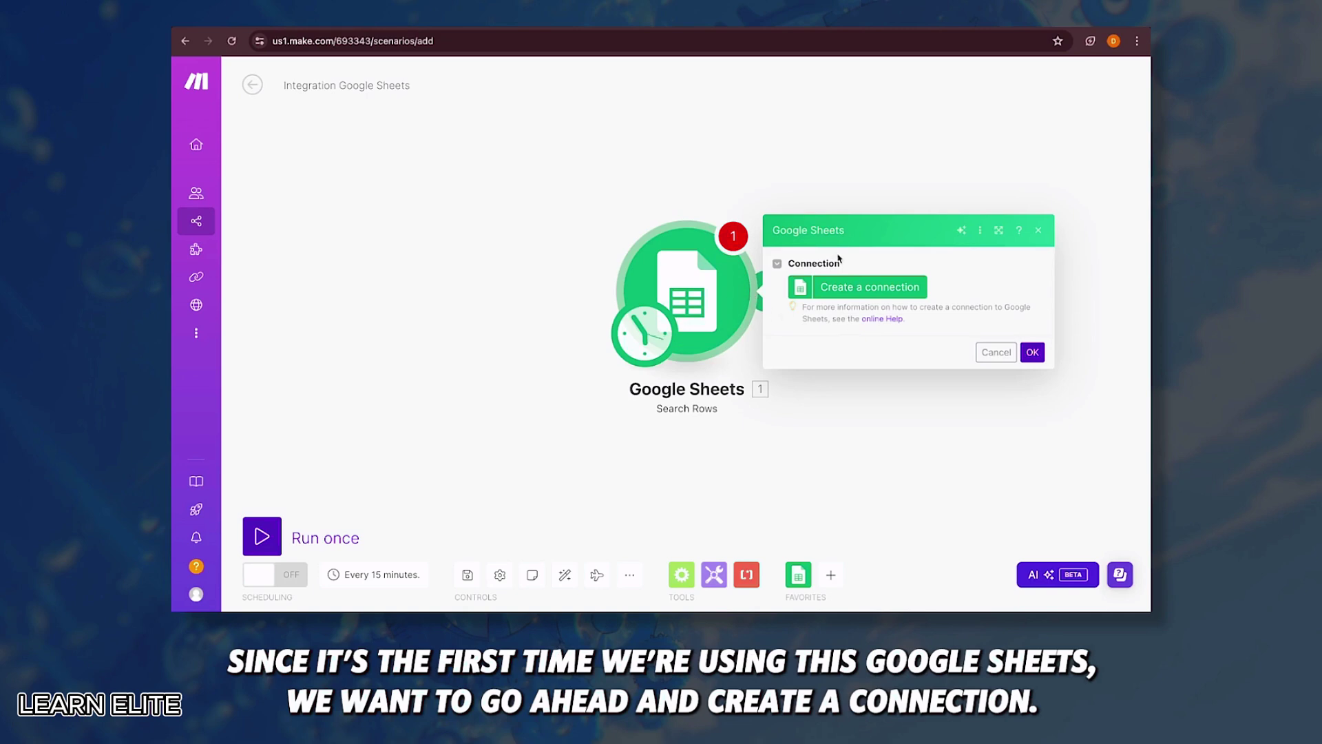
click(858, 289)
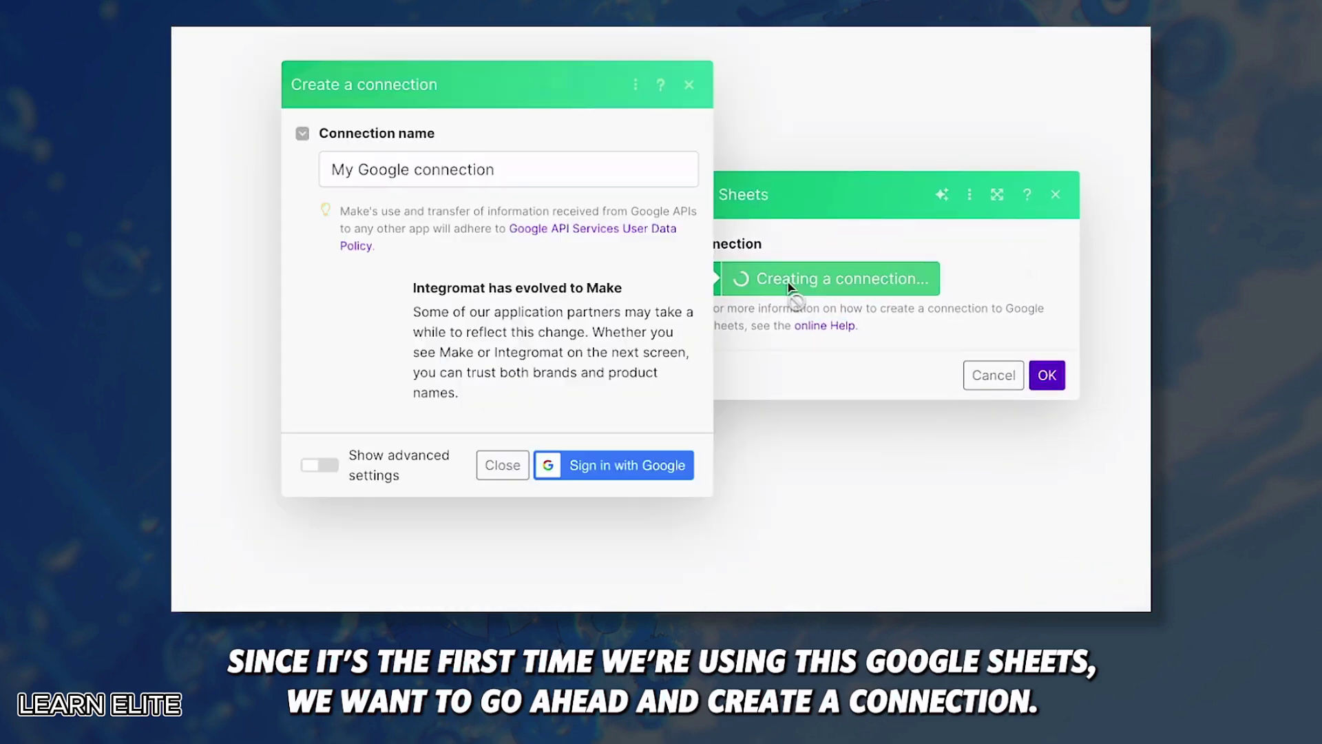
click(618, 469)
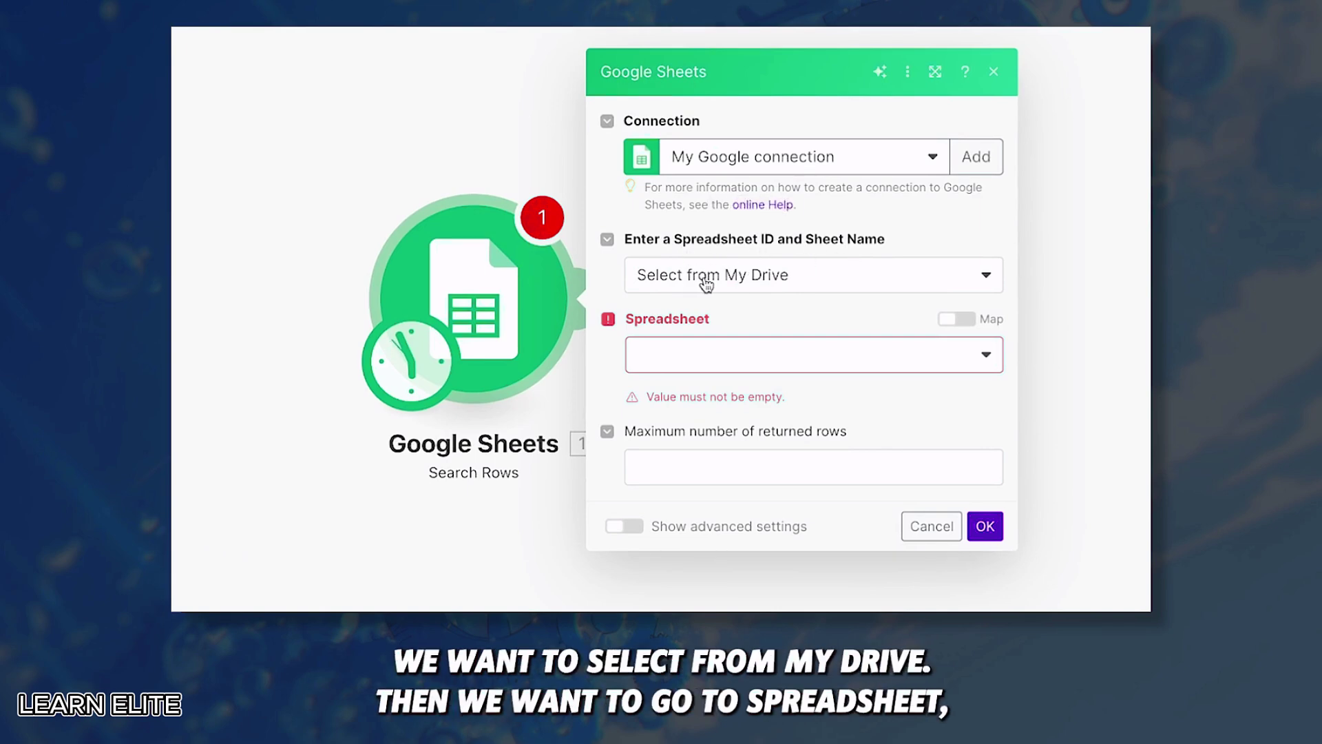
Set the module's spreadsheet to Leads-Demo, its sheet to UK Rapid Growth 300 emails - Copy and its column range to A-BZ.
click(744, 356)
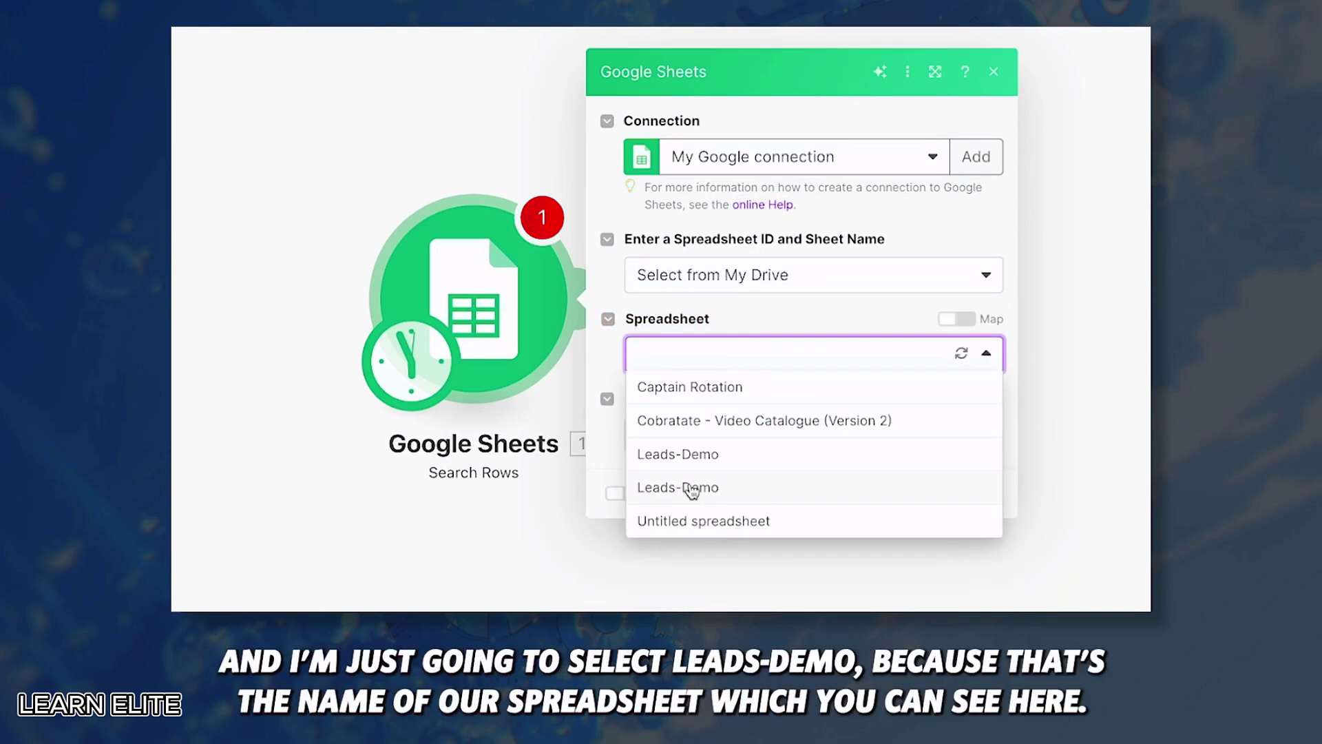
click(703, 455)
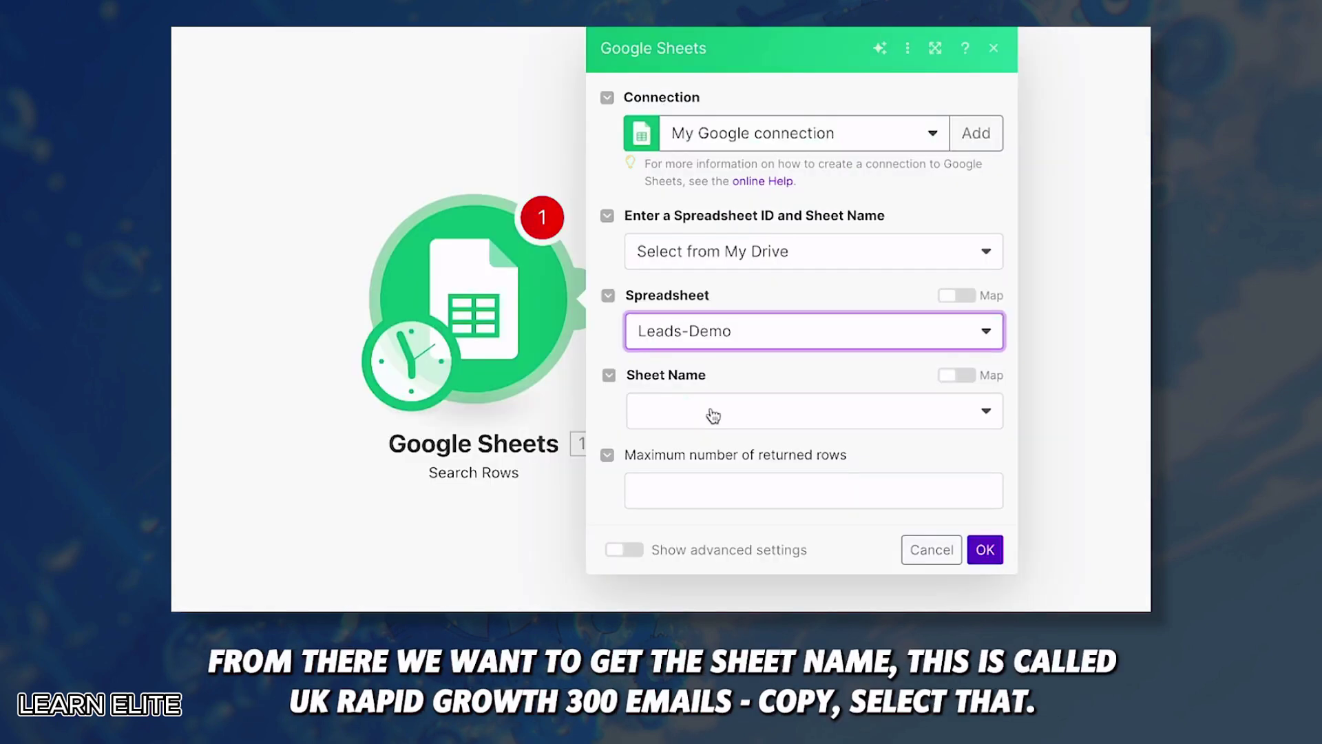
click(713, 414)
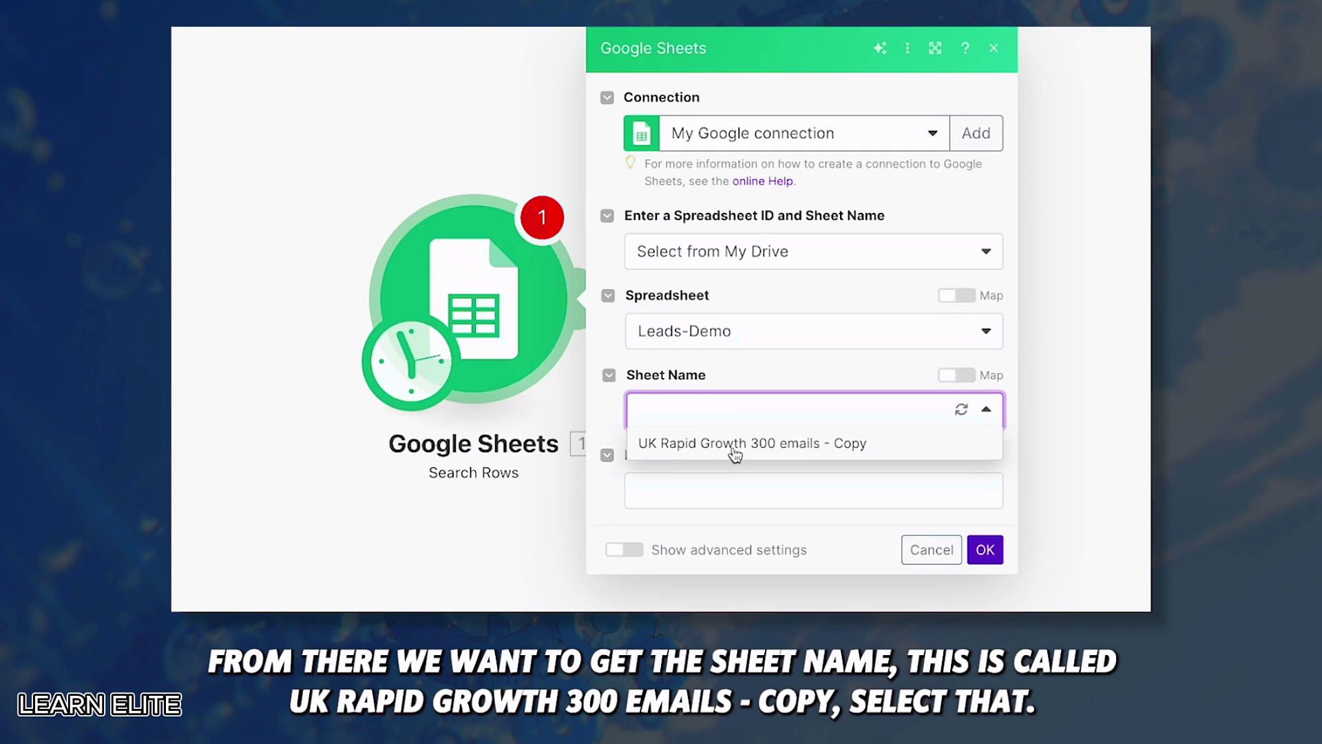
click(734, 446)
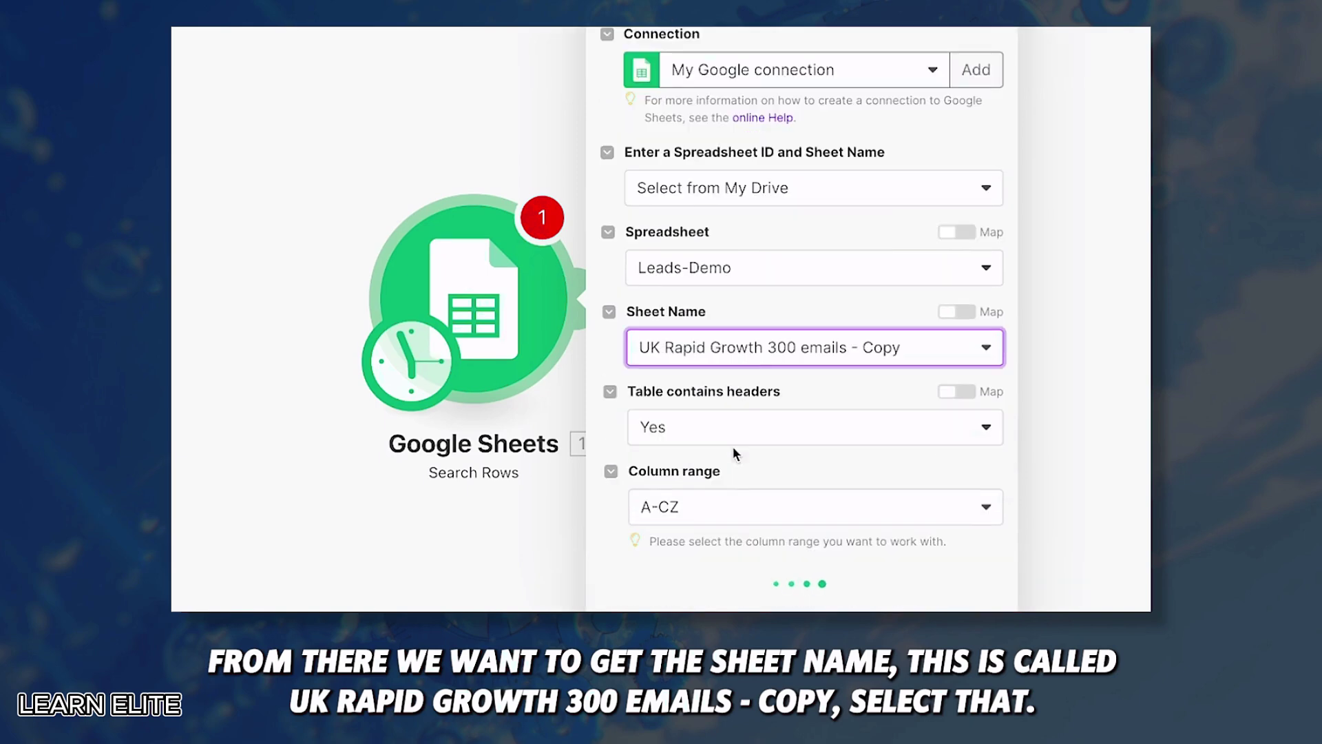
click(723, 359)
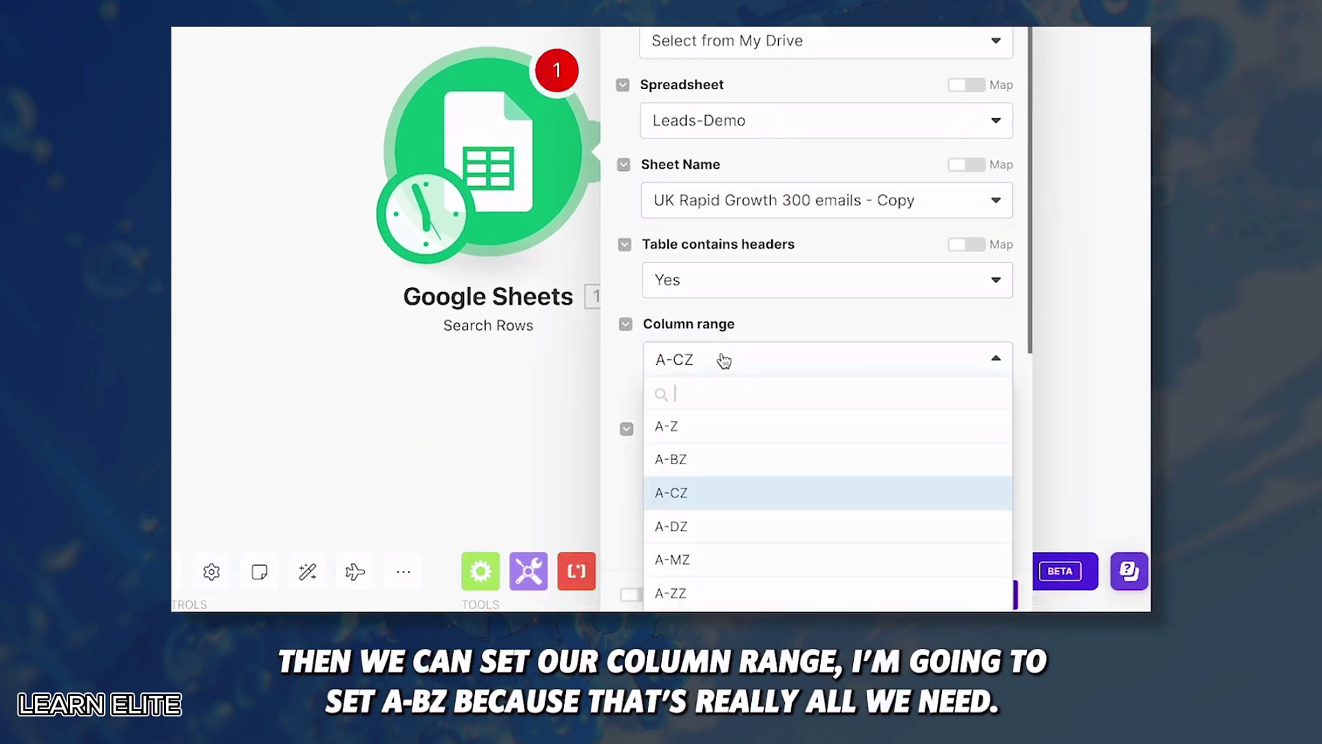
click(693, 467)
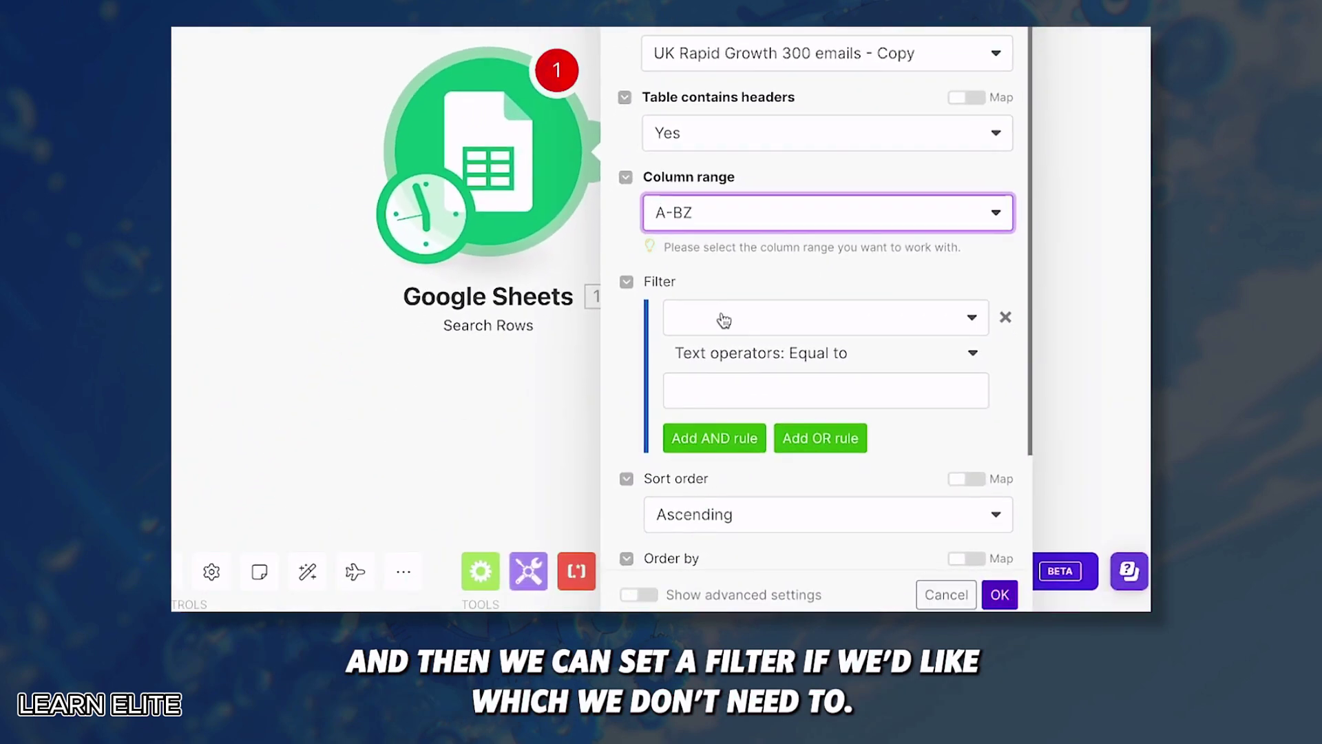
Leave the filter and Order by empty, limit the maximum number of returned rows to 10, and save the Search Rows settings.
scroll(632, 355, down, 1)
scroll(632, 355, down, 2)
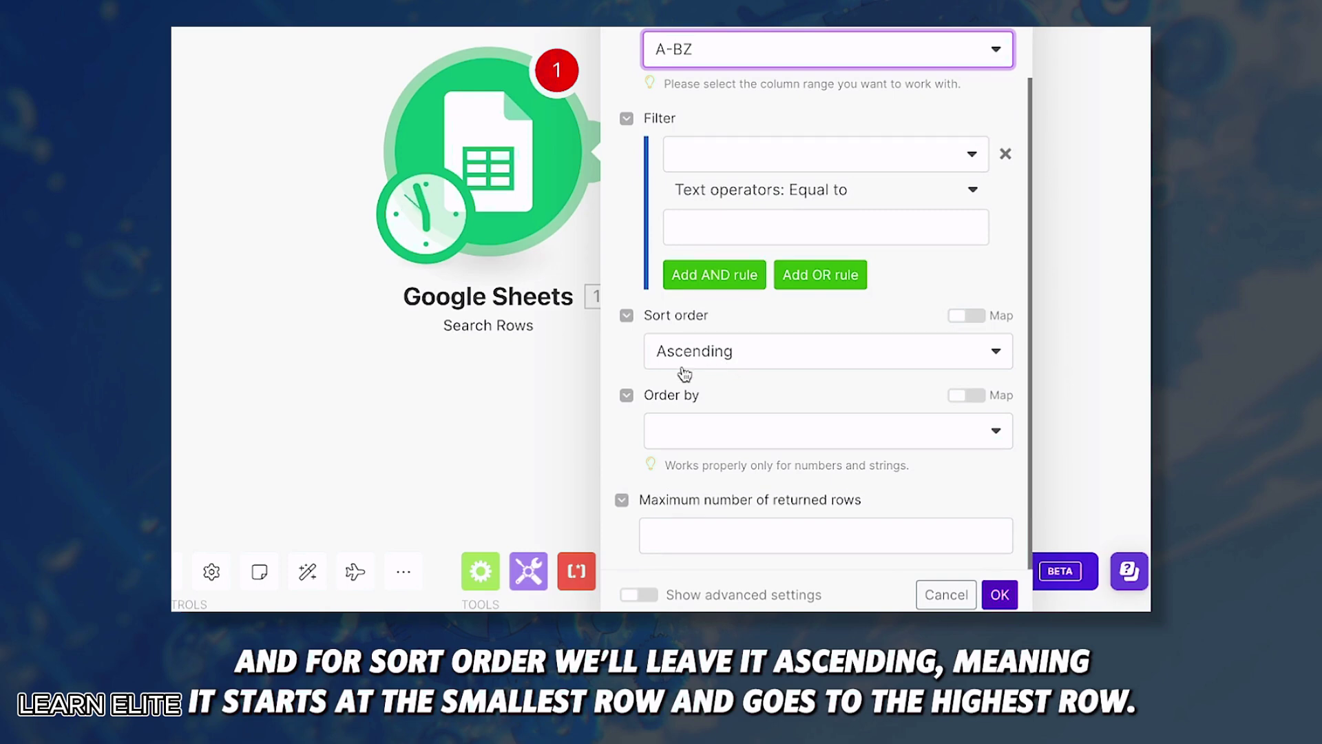
click(713, 442)
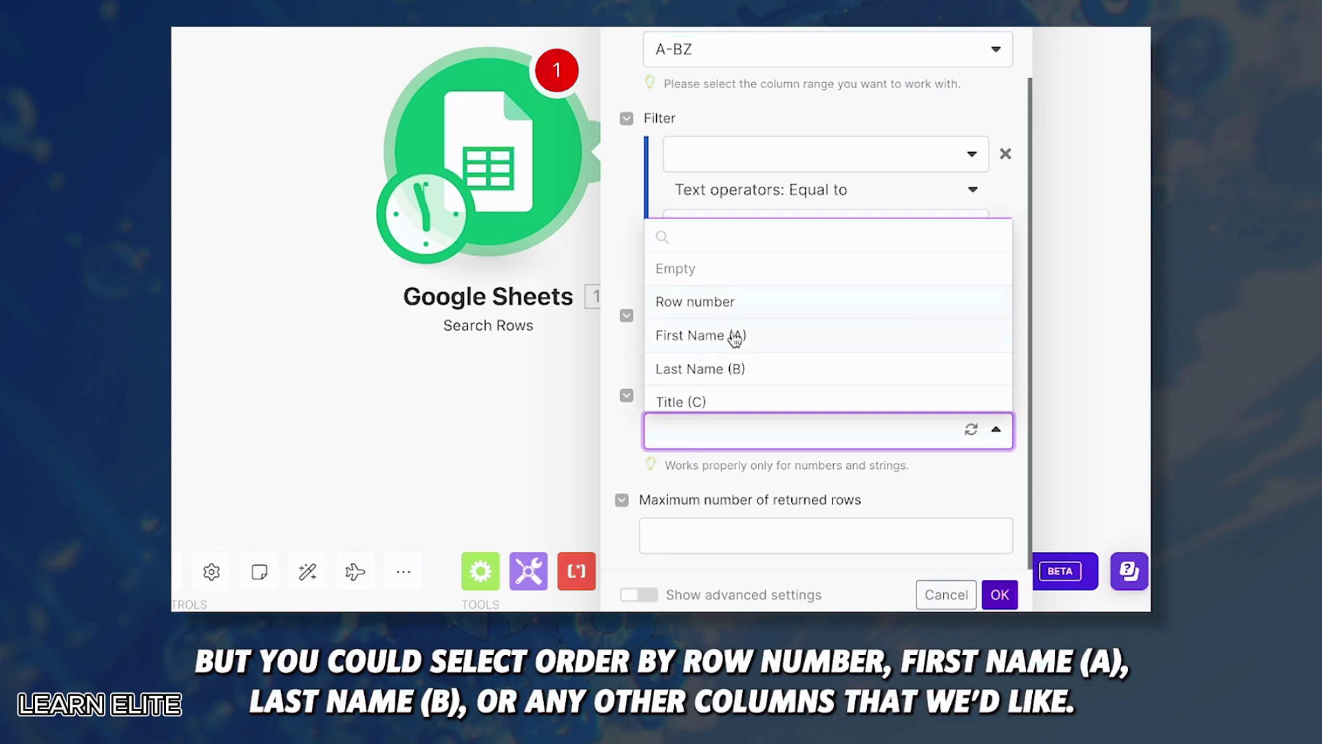
click(612, 434)
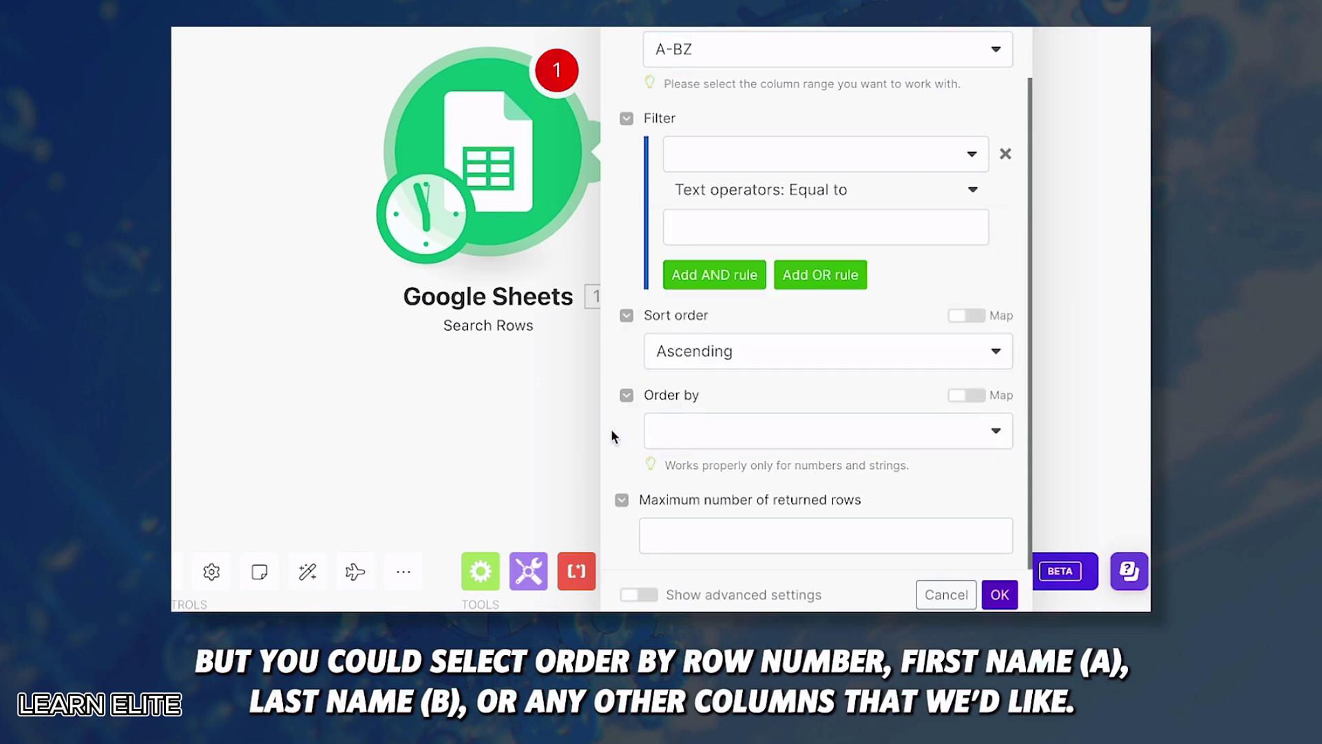
click(733, 536)
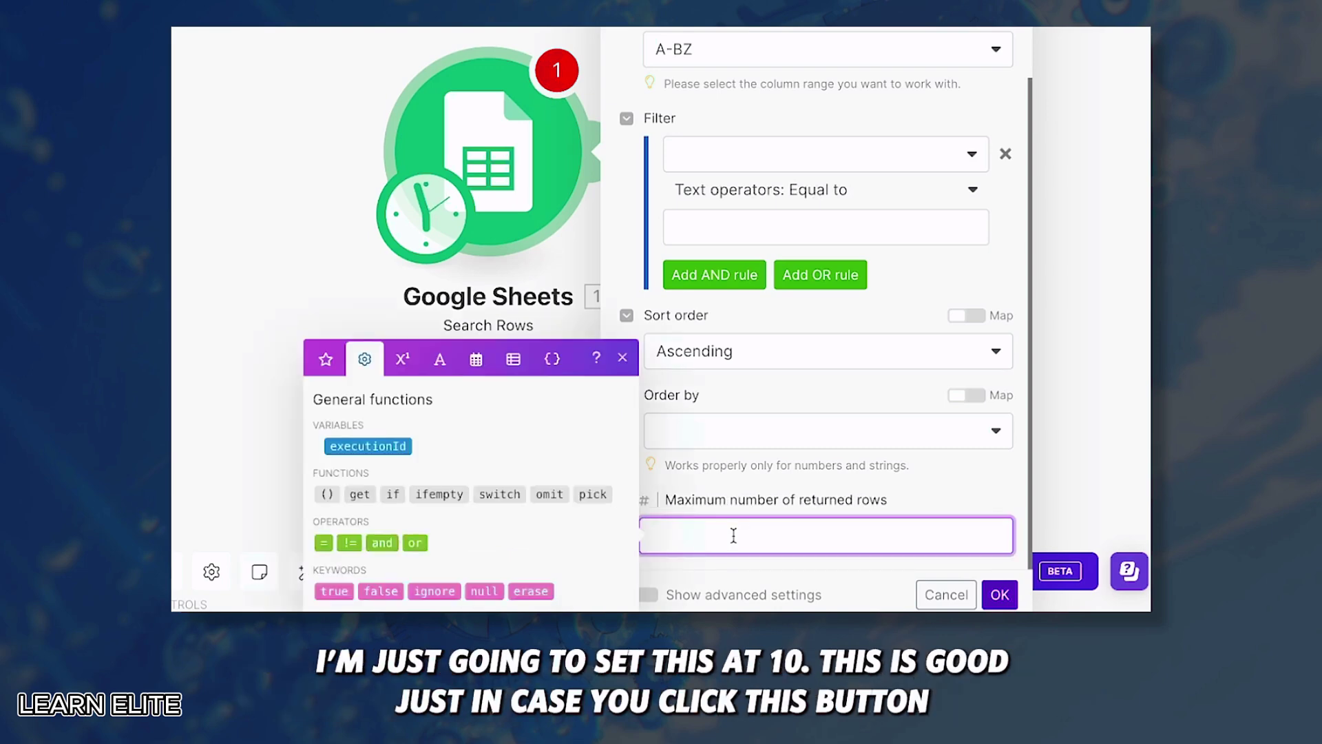
text(10)
click(910, 493)
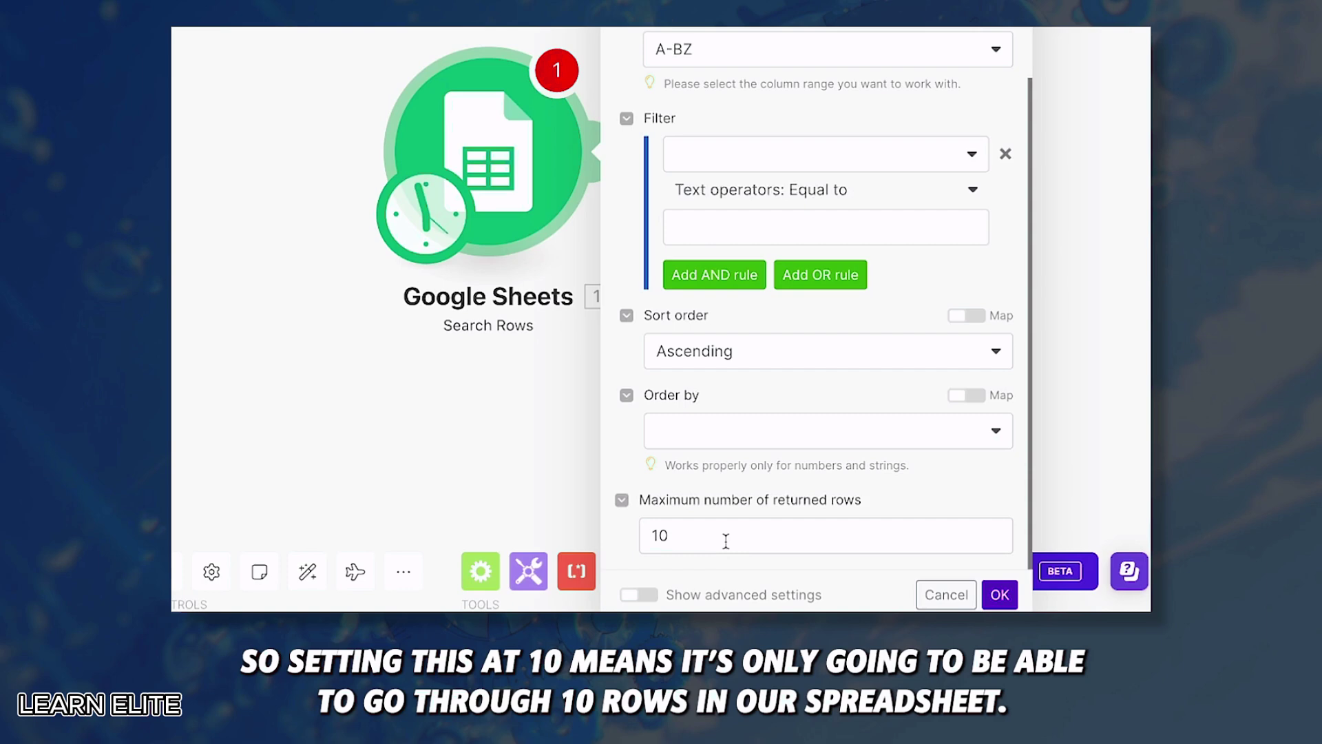
click(1003, 601)
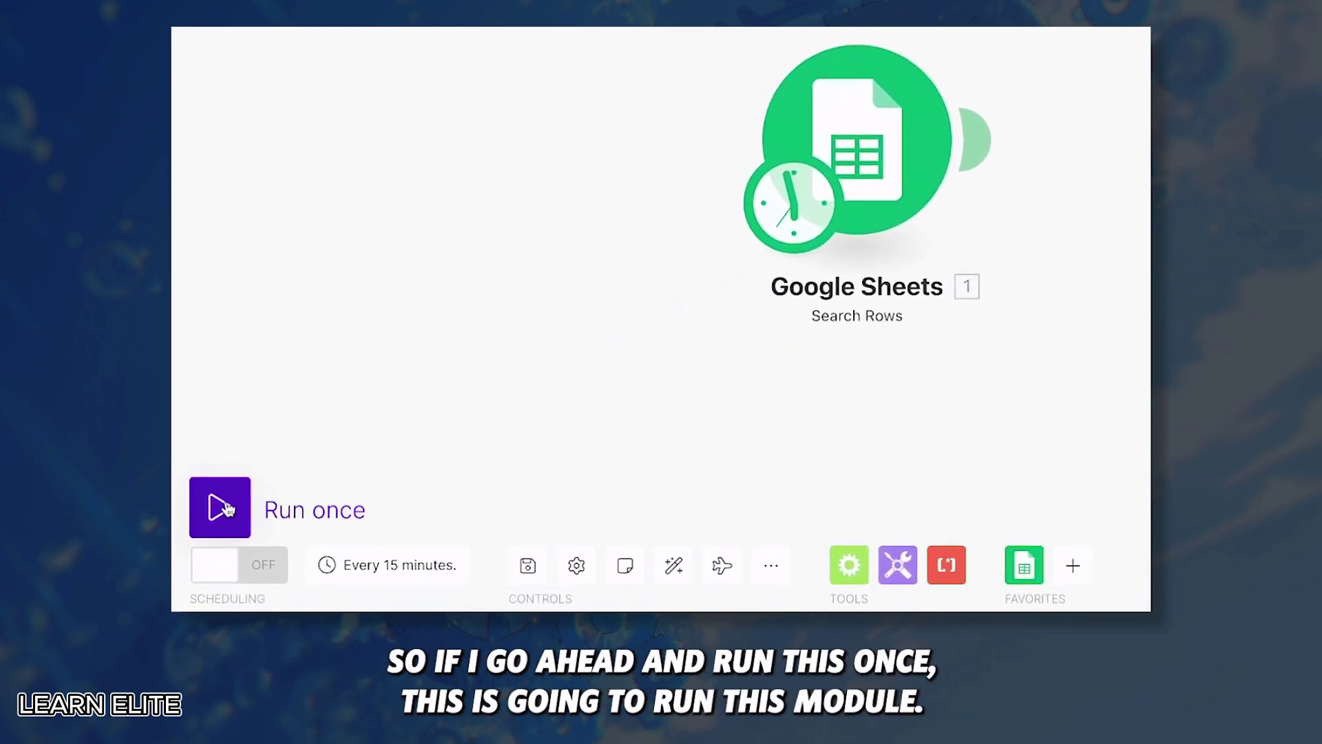
Run the scenario once and examine the Search Rows module's input and its output bundles through Bundle 10.
click(227, 507)
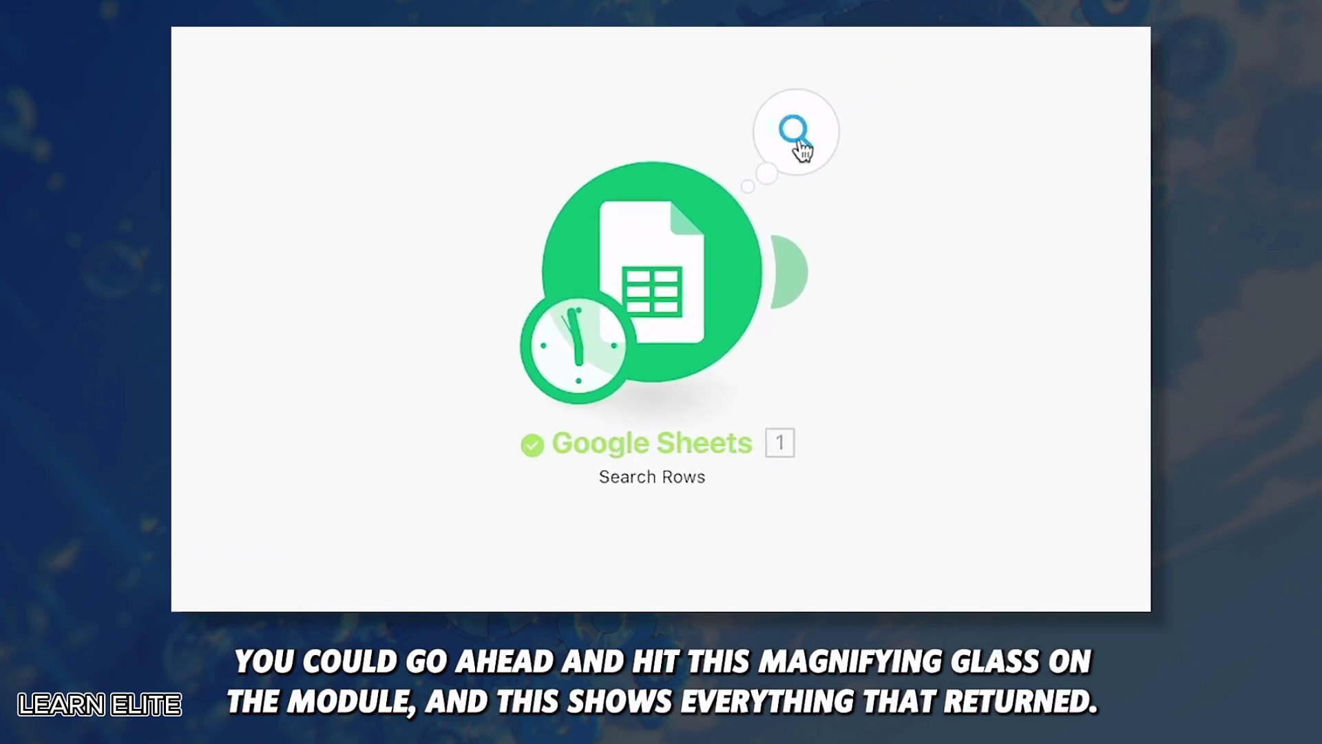
click(798, 141)
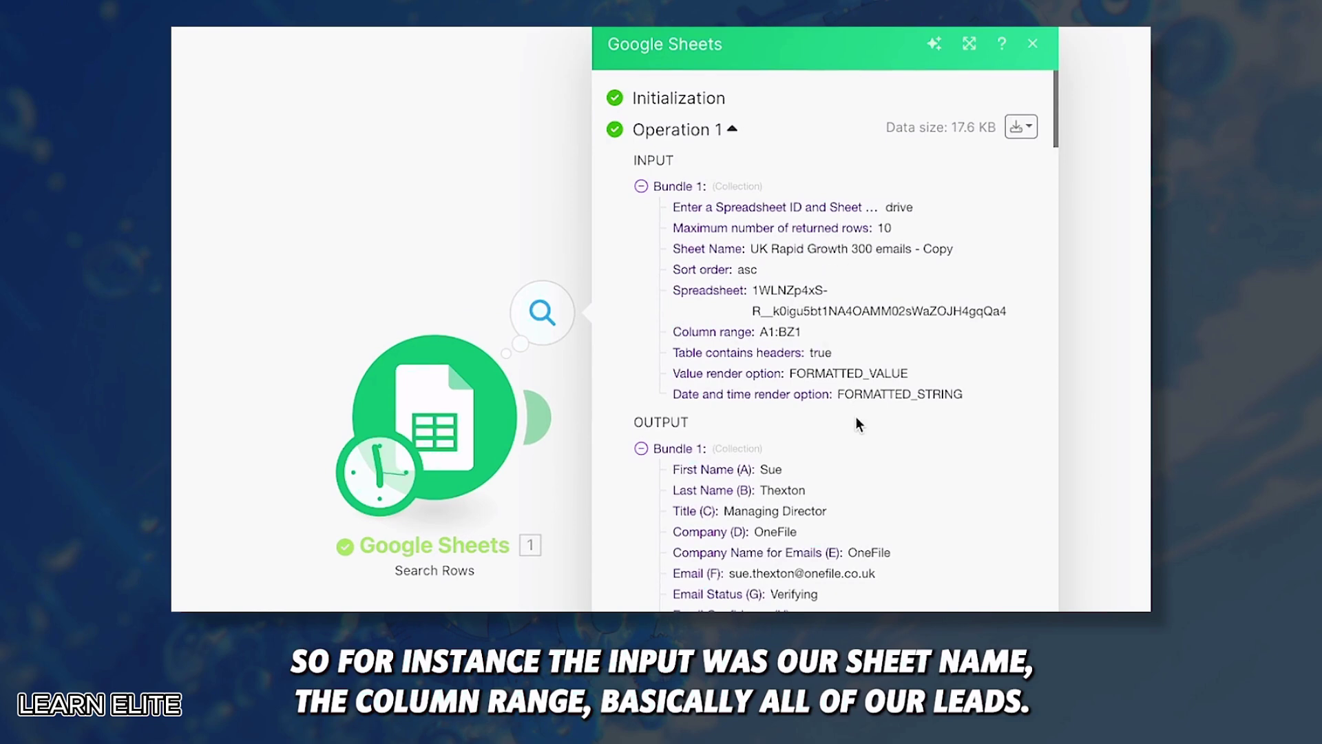
scroll(808, 490, down, 3)
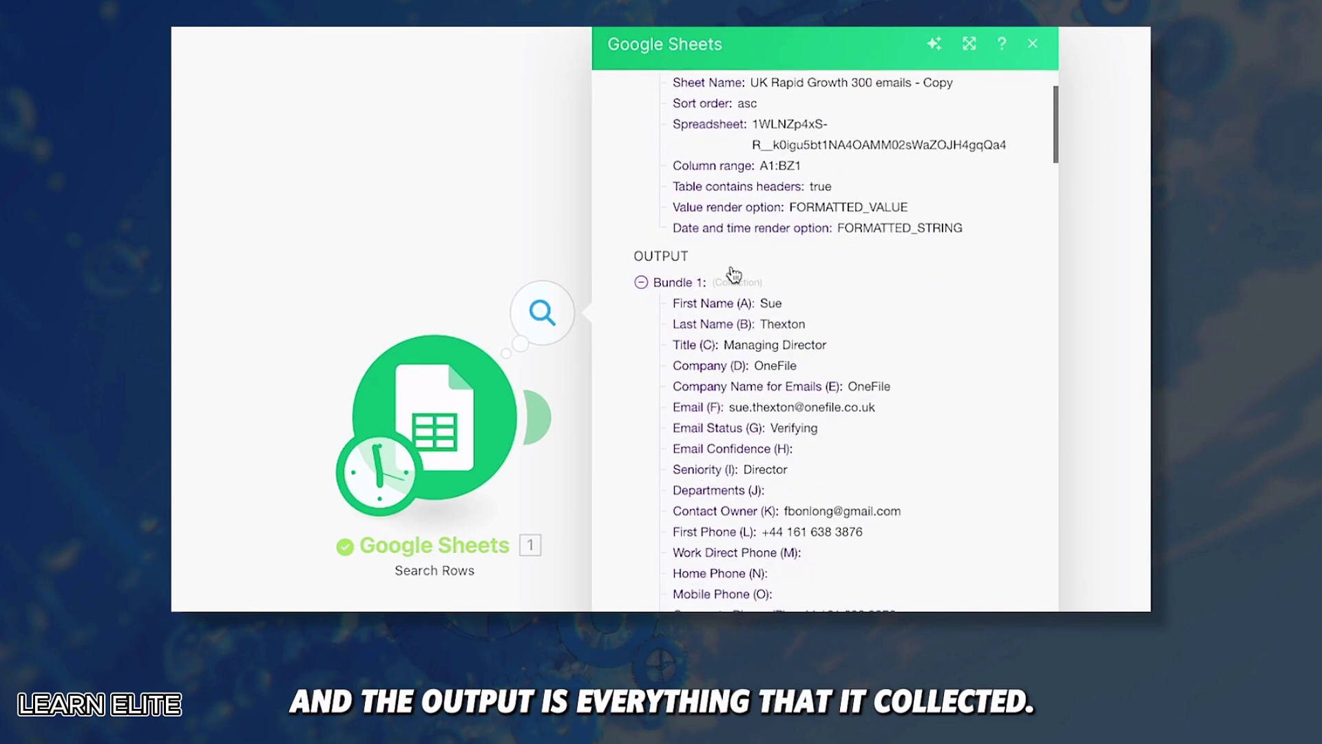
scroll(815, 545, down, 2)
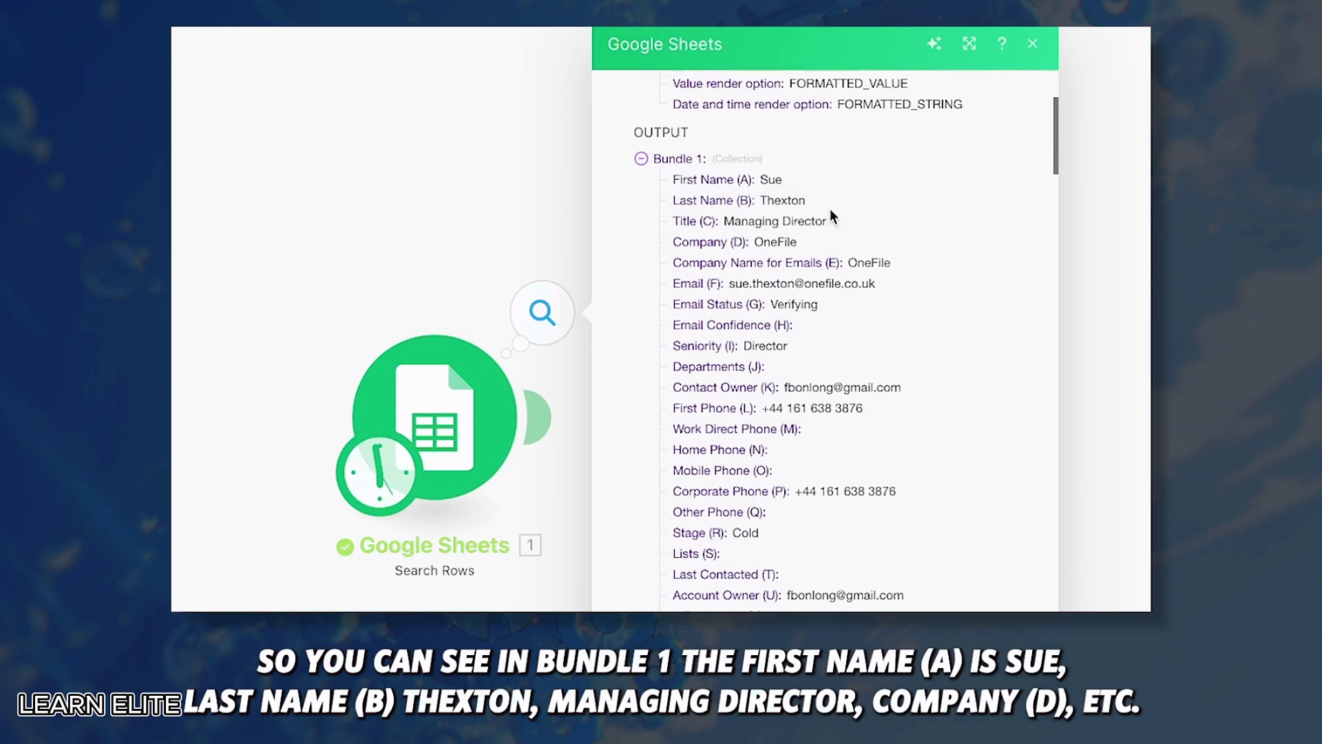
scroll(788, 345, down, 3)
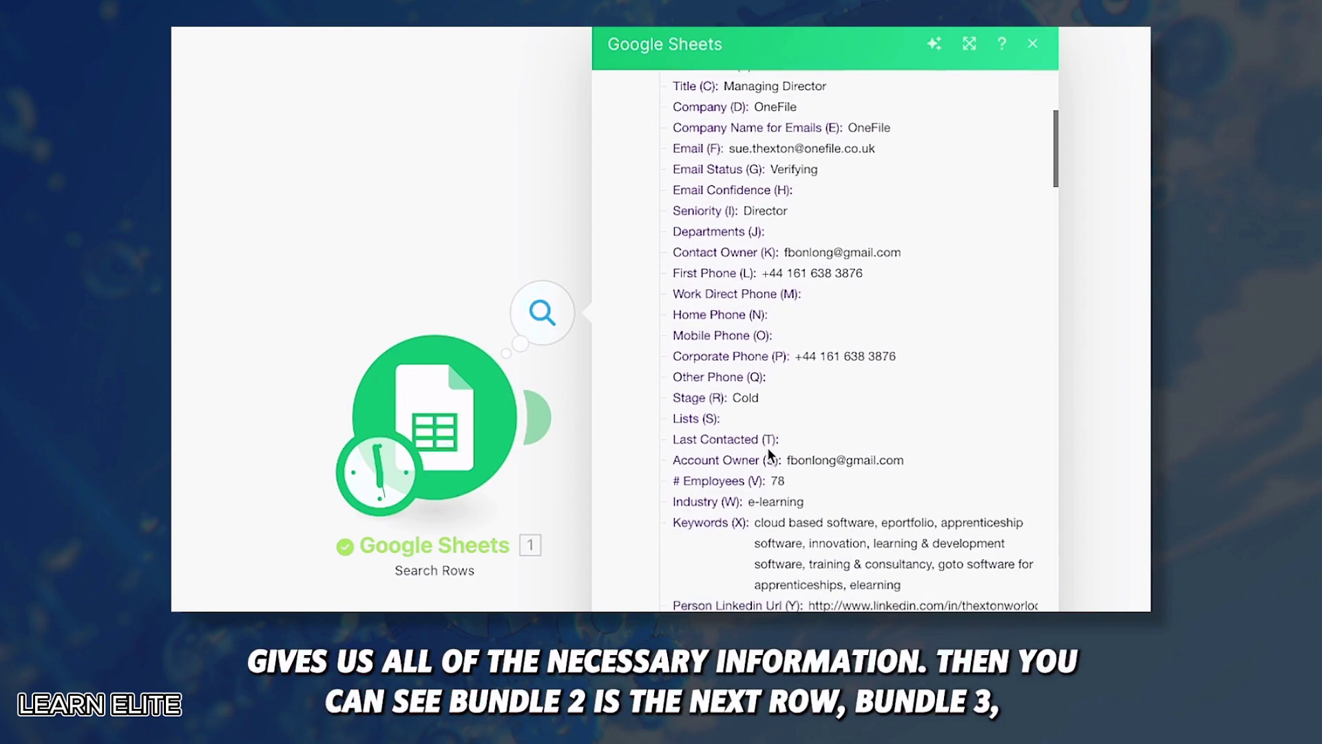
scroll(774, 427, down, 10)
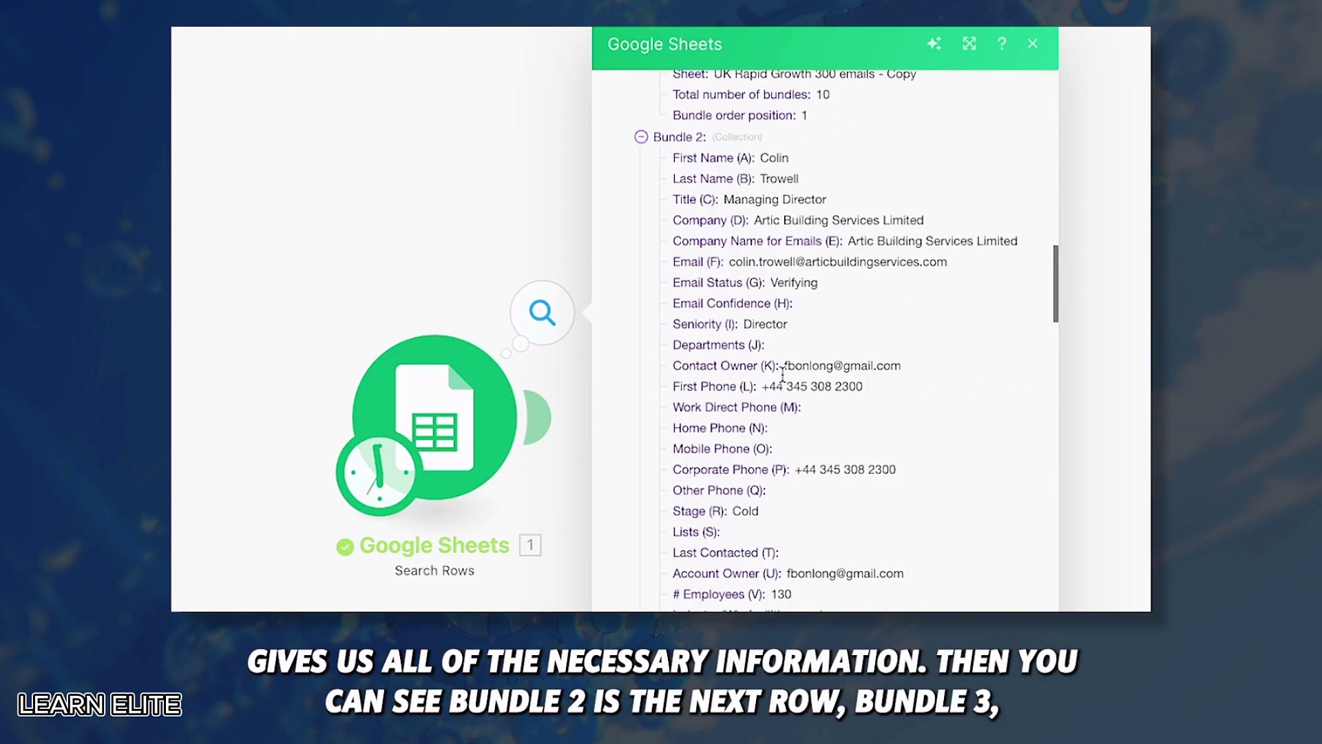
scroll(763, 447, down, 20)
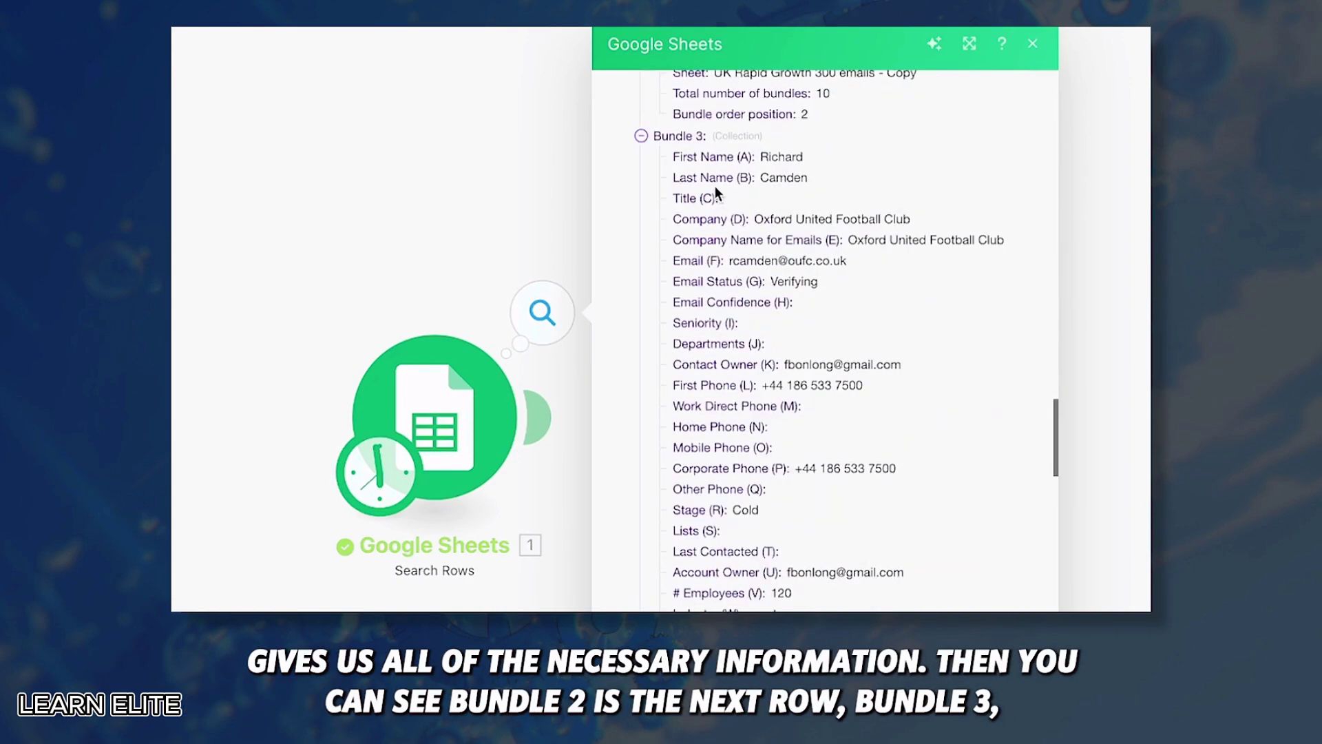
scroll(763, 448, down, 10)
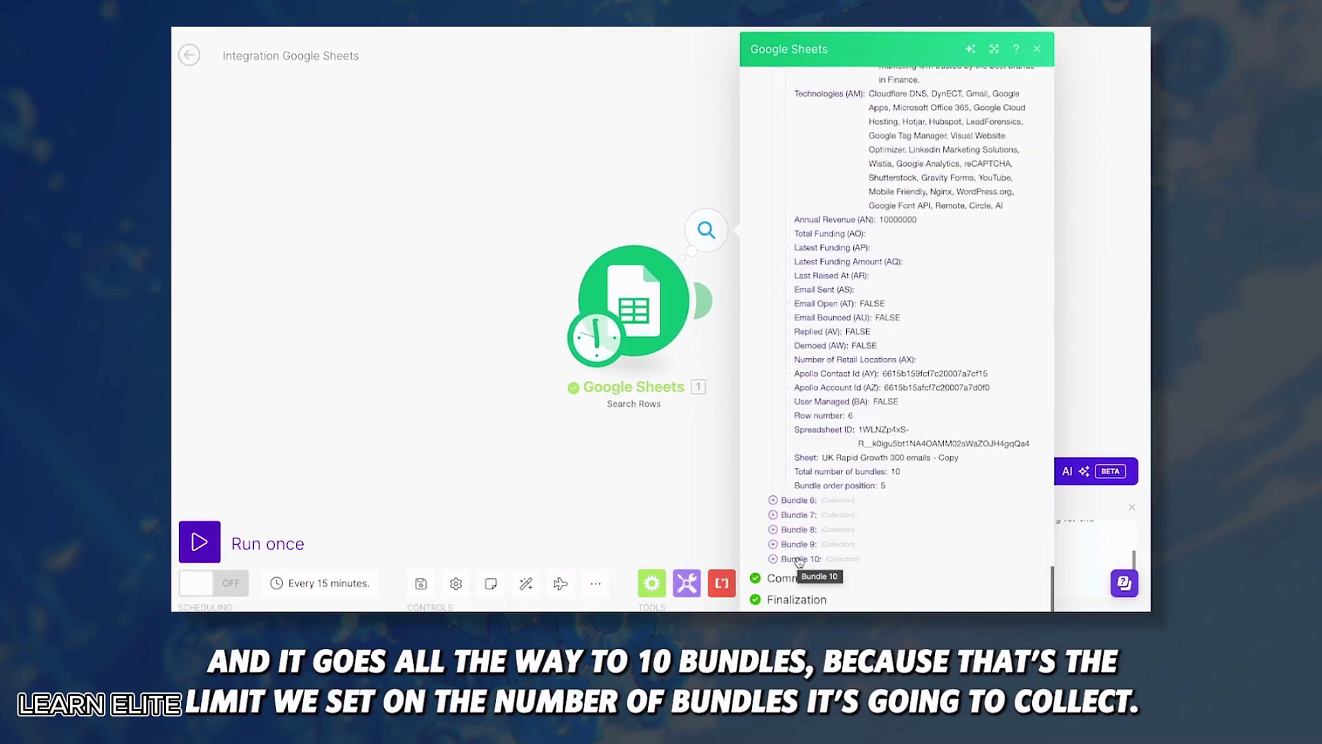
click(679, 241)
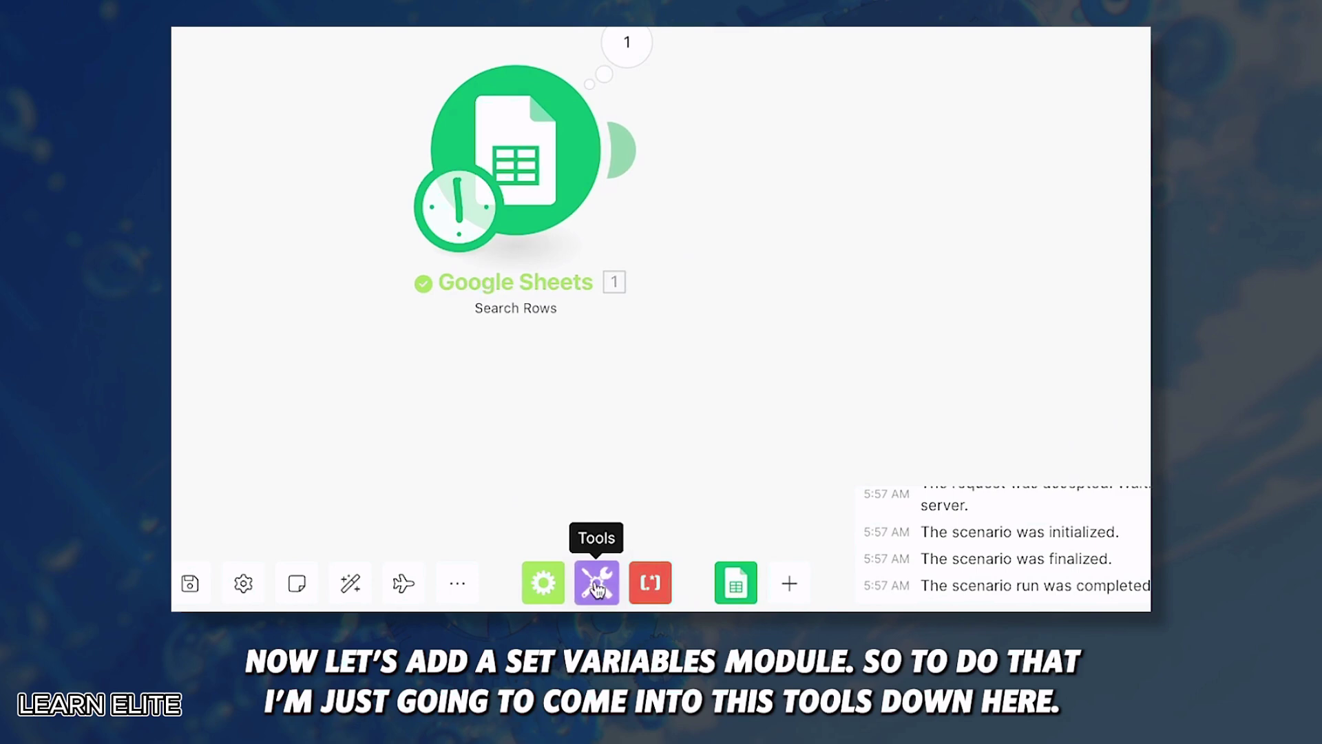
Add a Tools Set multiple variables module after the Google Sheets Search Rows module.
click(606, 586)
text(set)
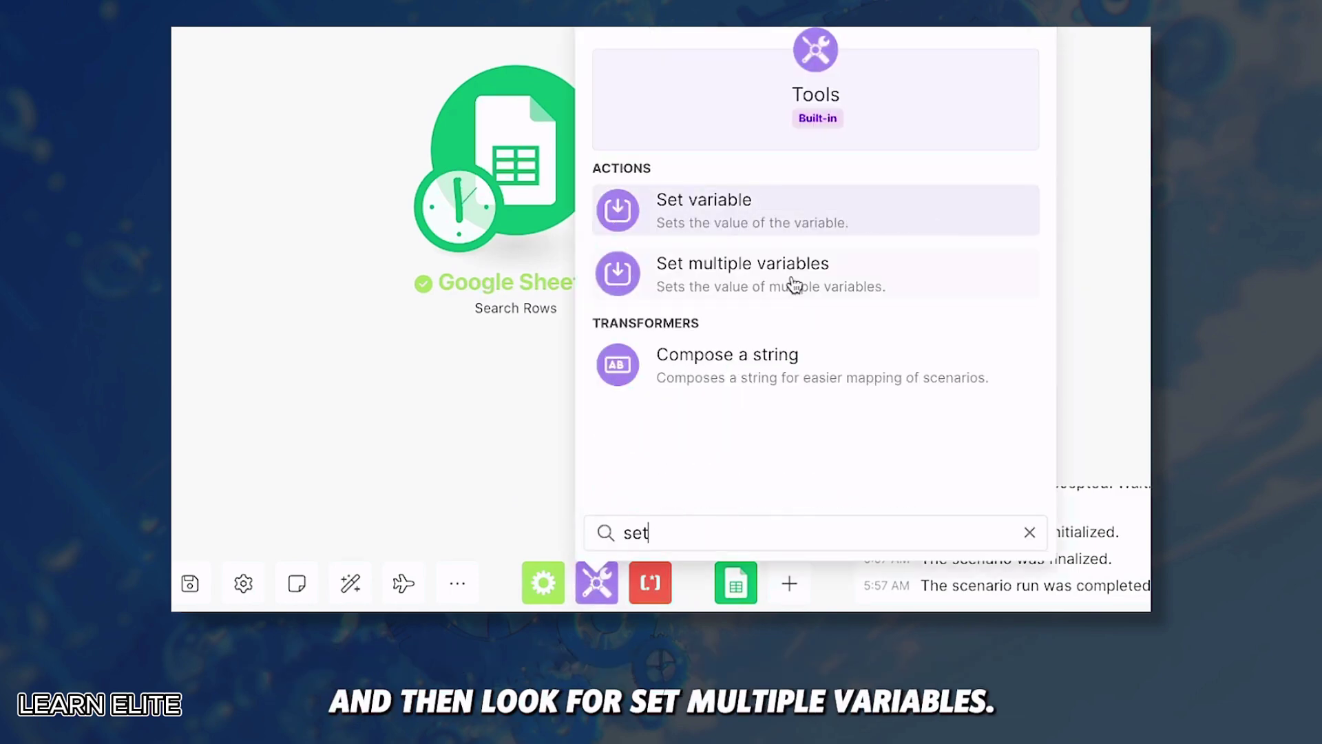
click(812, 277)
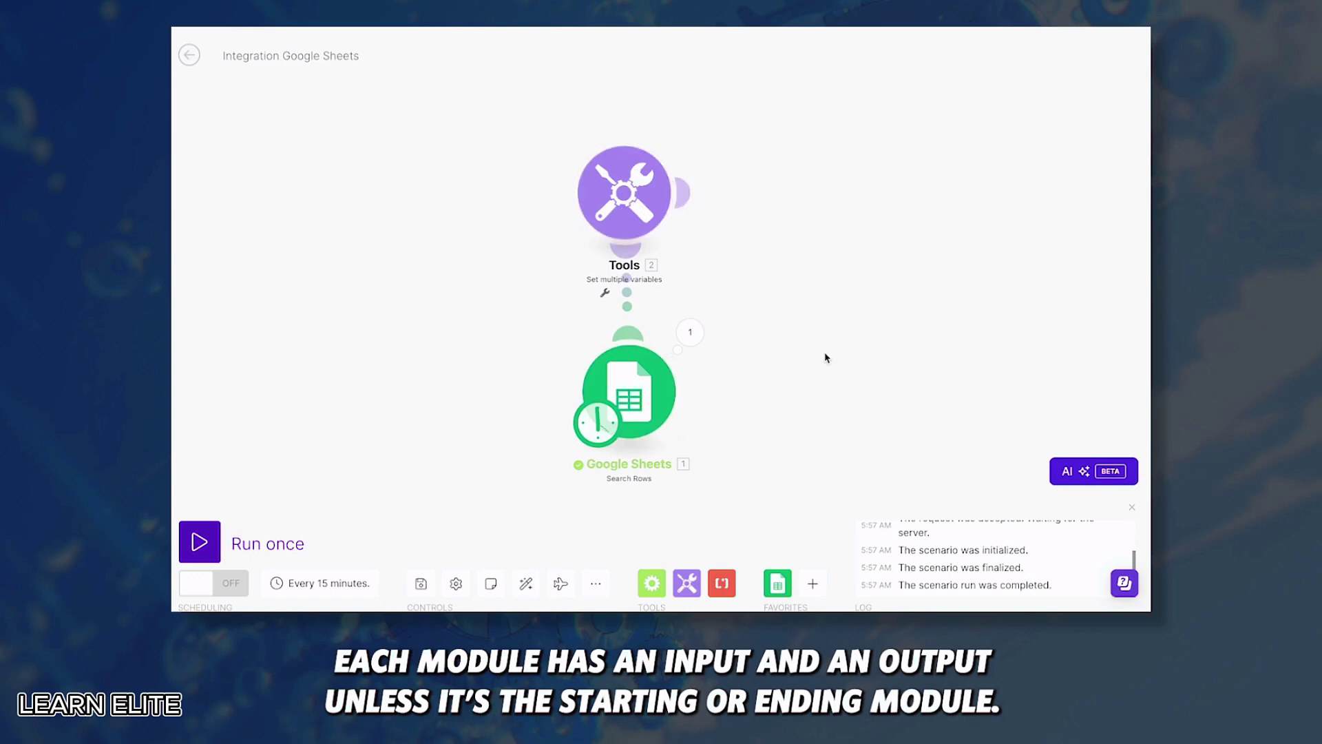
Unlink the Set multiple variables module from Google Sheets Search Rows and connect the two modules again.
right_click(627, 299)
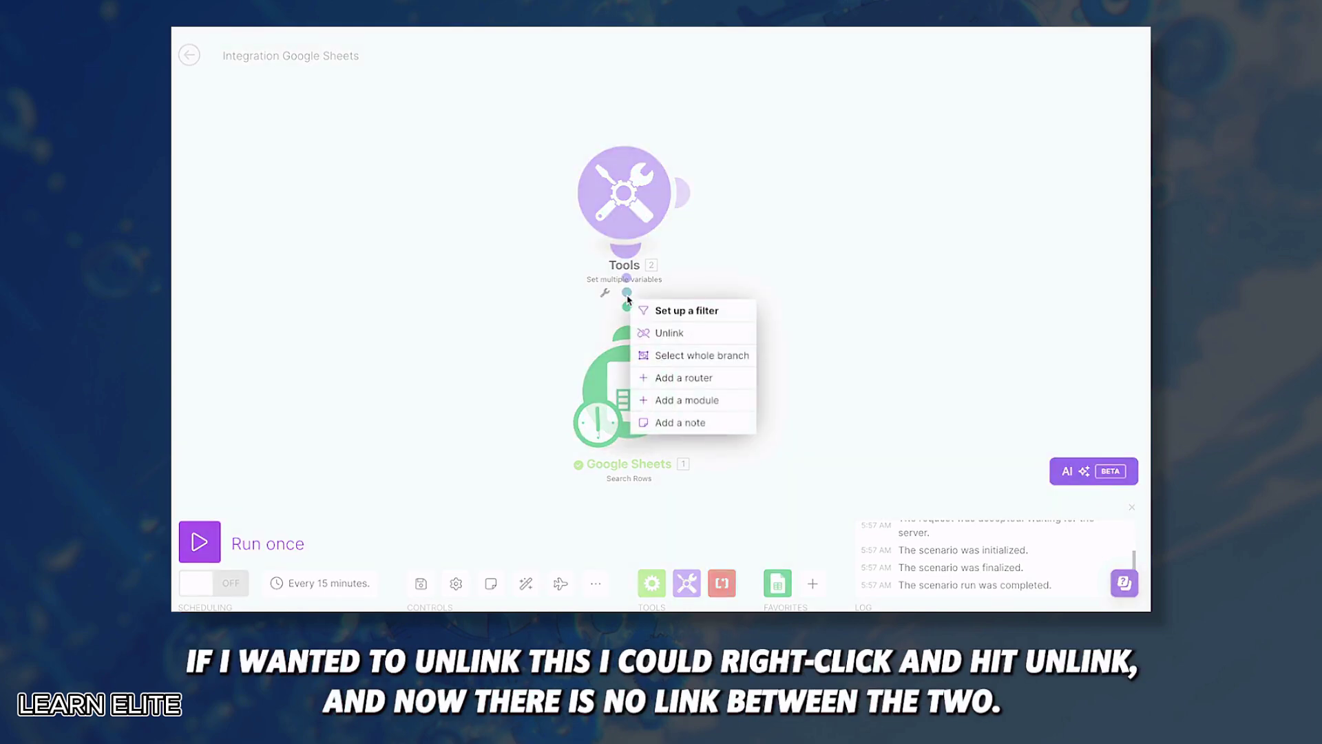
click(651, 331)
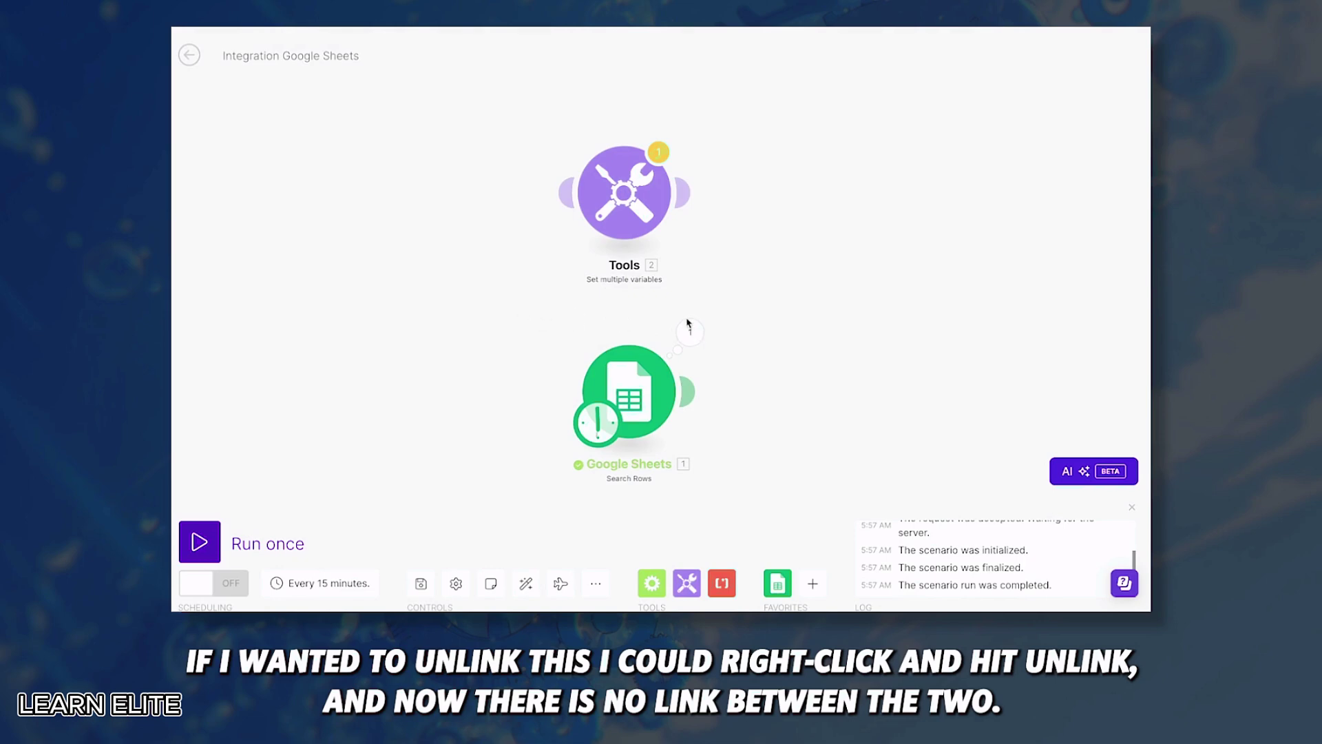
drag(563, 193, 610, 352)
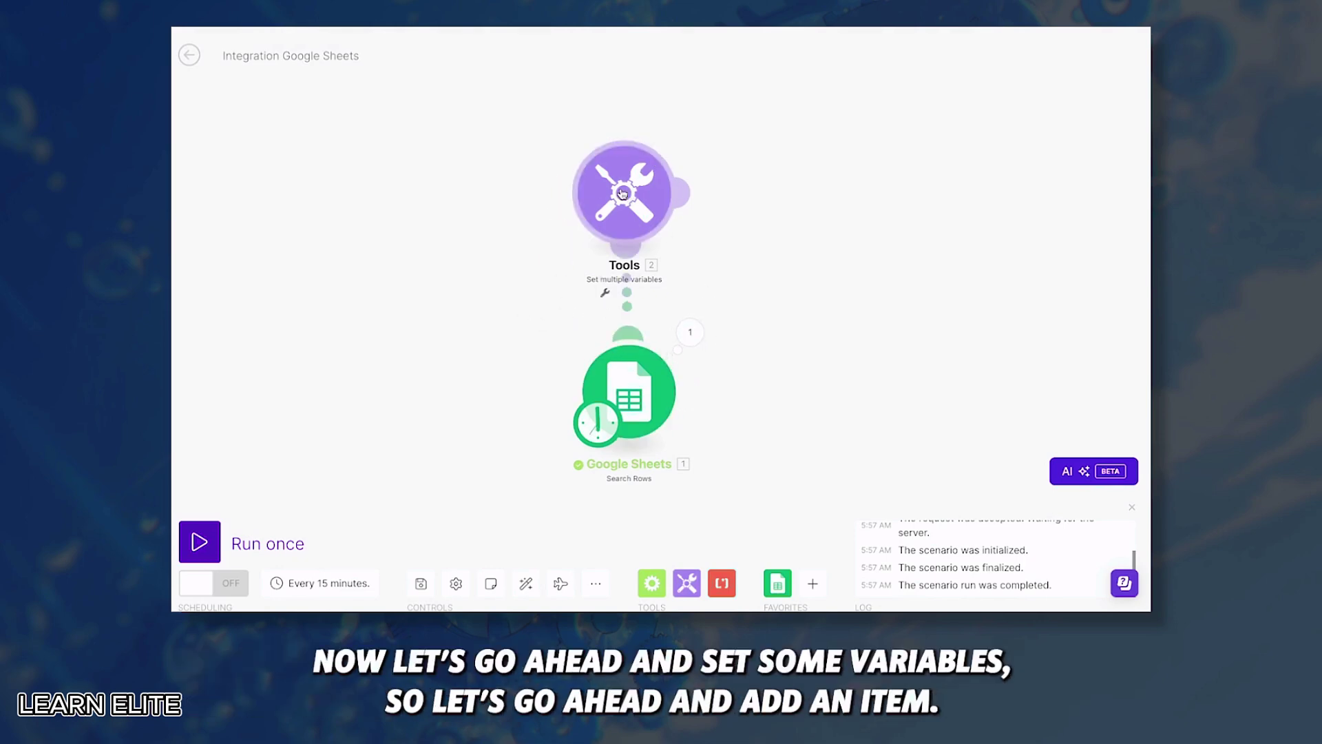
Add a variable named firstname to the Set multiple variables module and map its value to First Name (A).
click(622, 194)
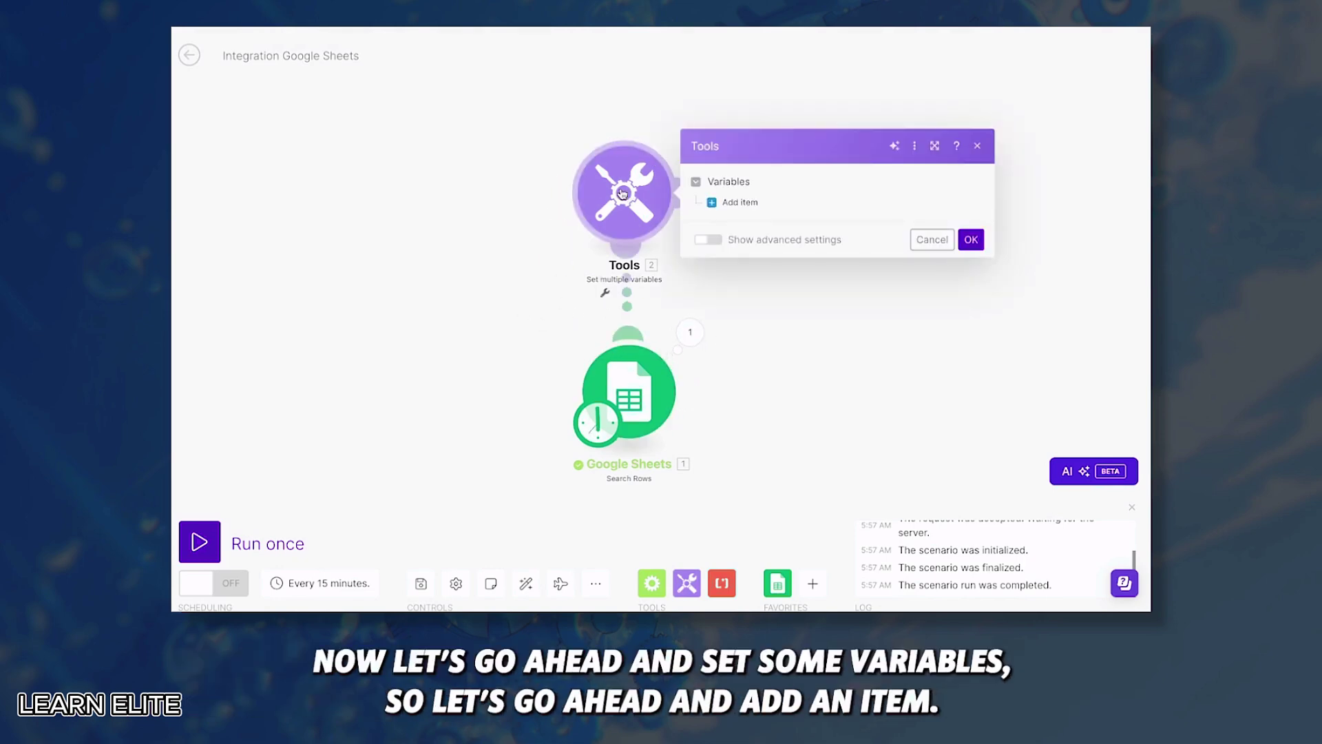
click(740, 203)
click(842, 176)
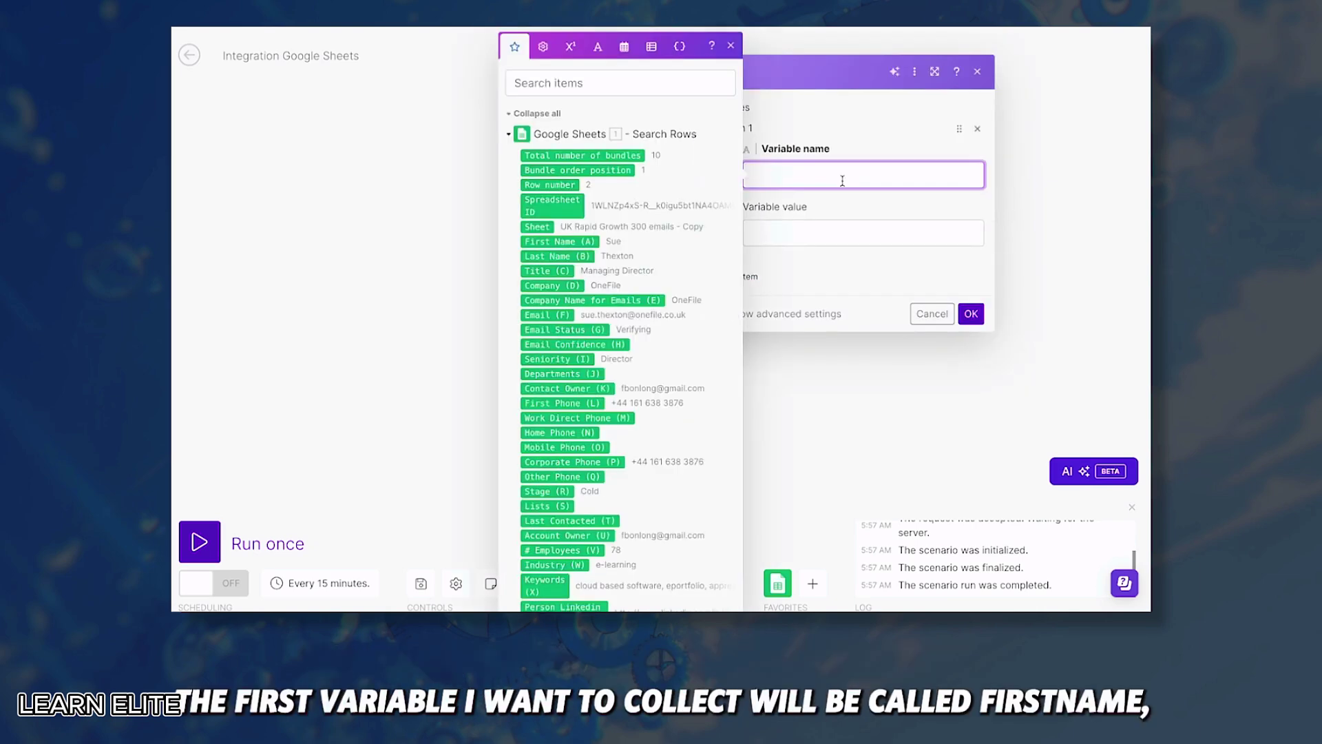
text(firstname)
click(817, 234)
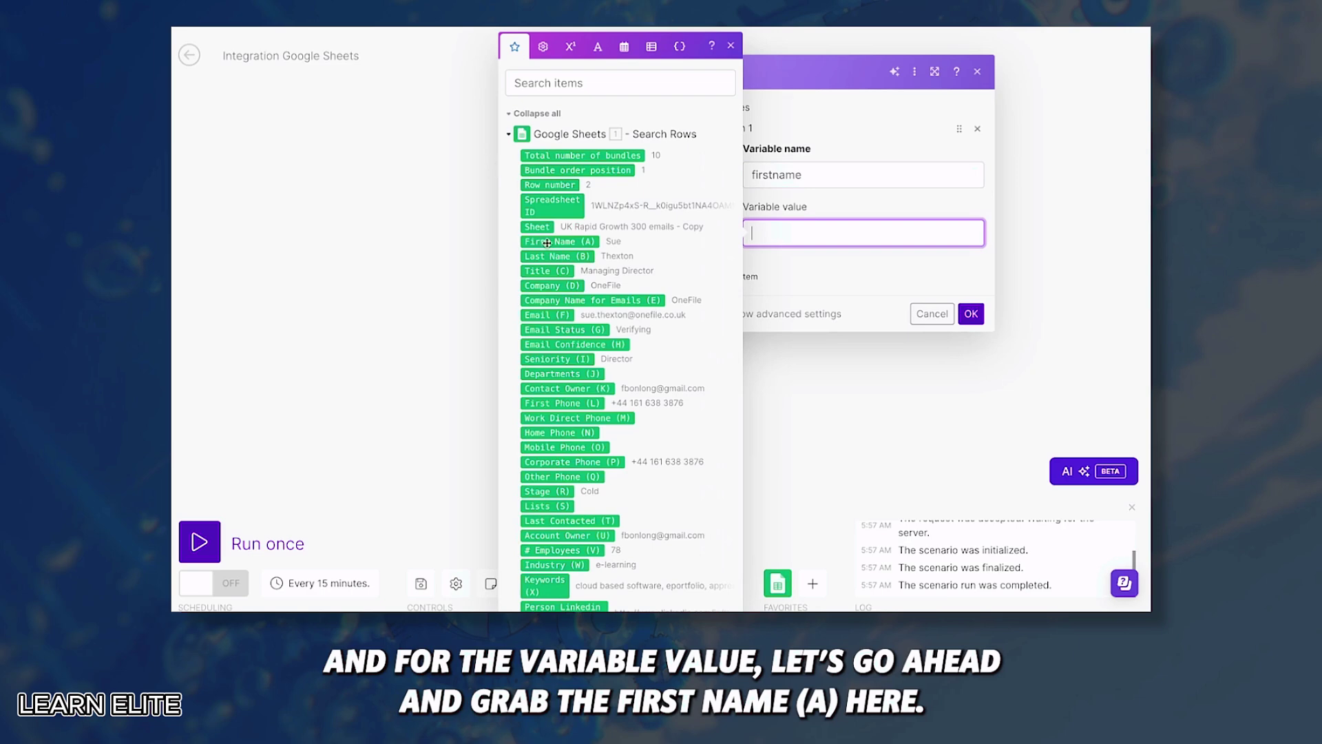
drag(570, 239, 895, 212)
click(895, 212)
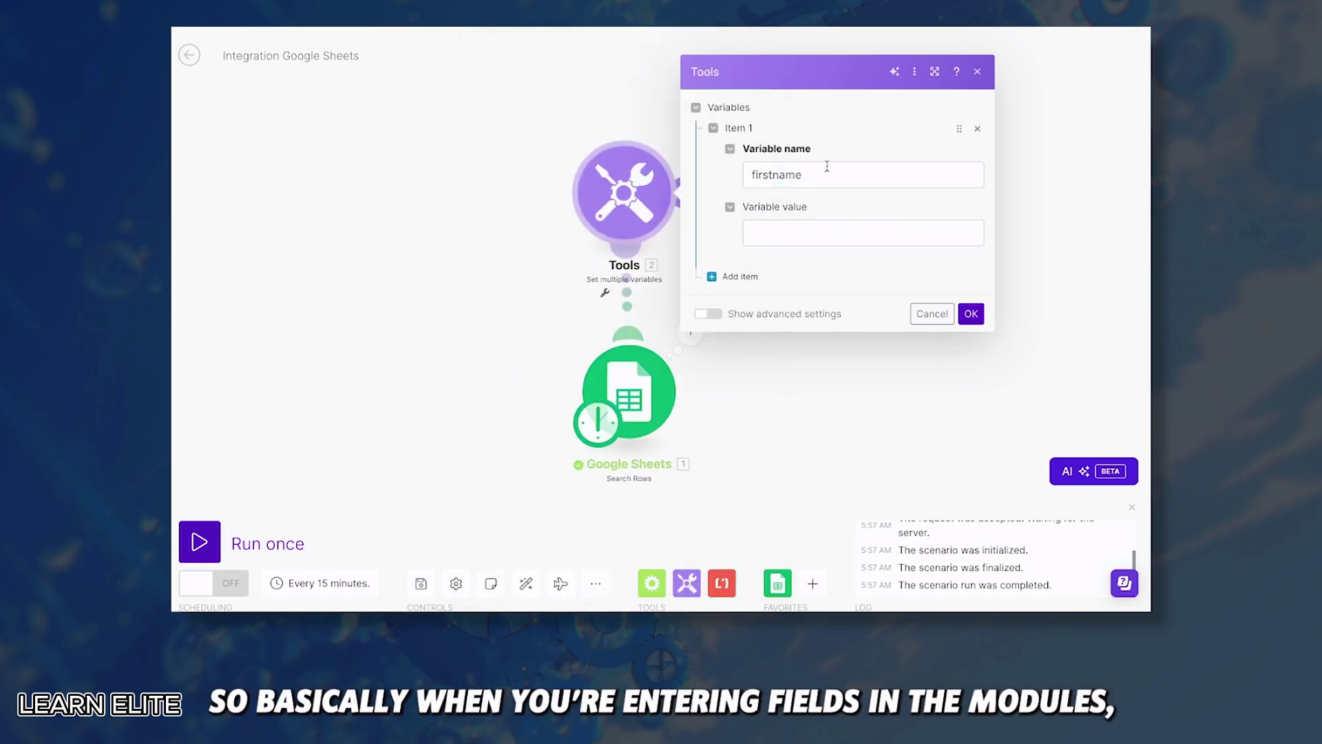
click(792, 234)
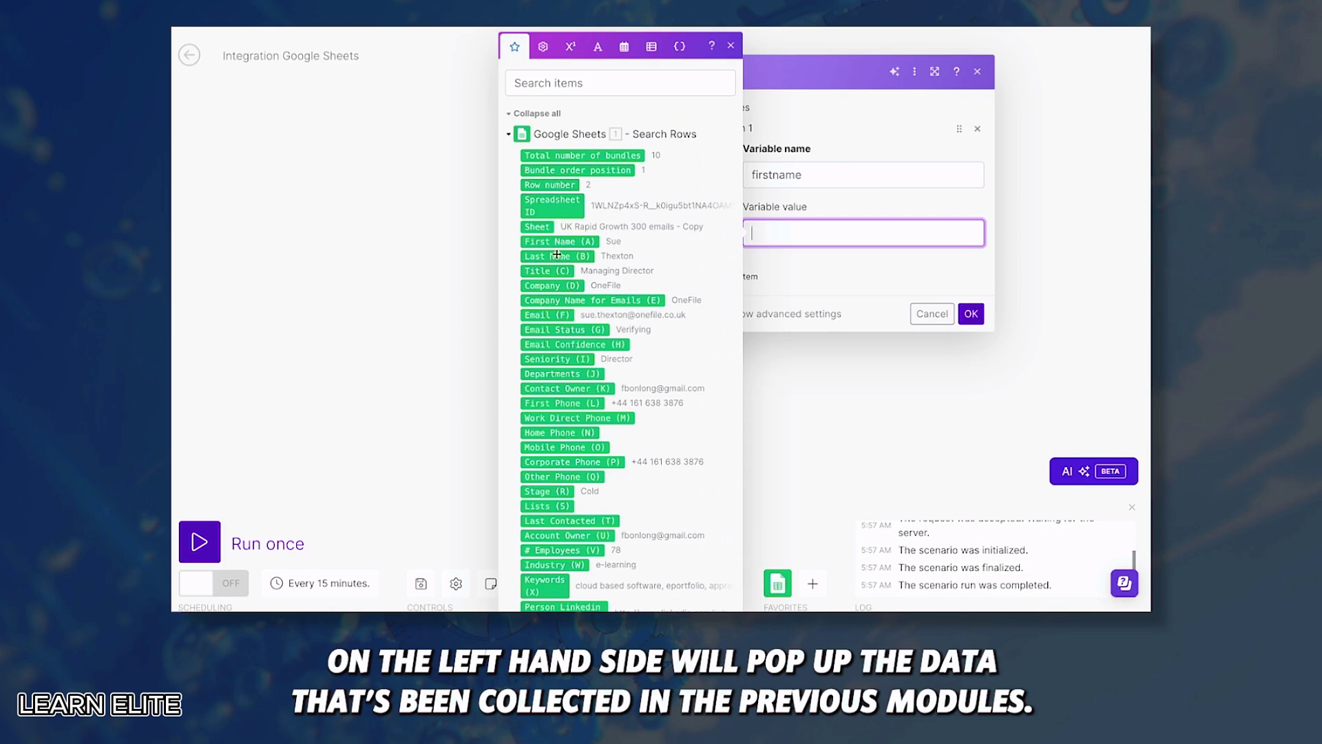
mouse_move(556, 345)
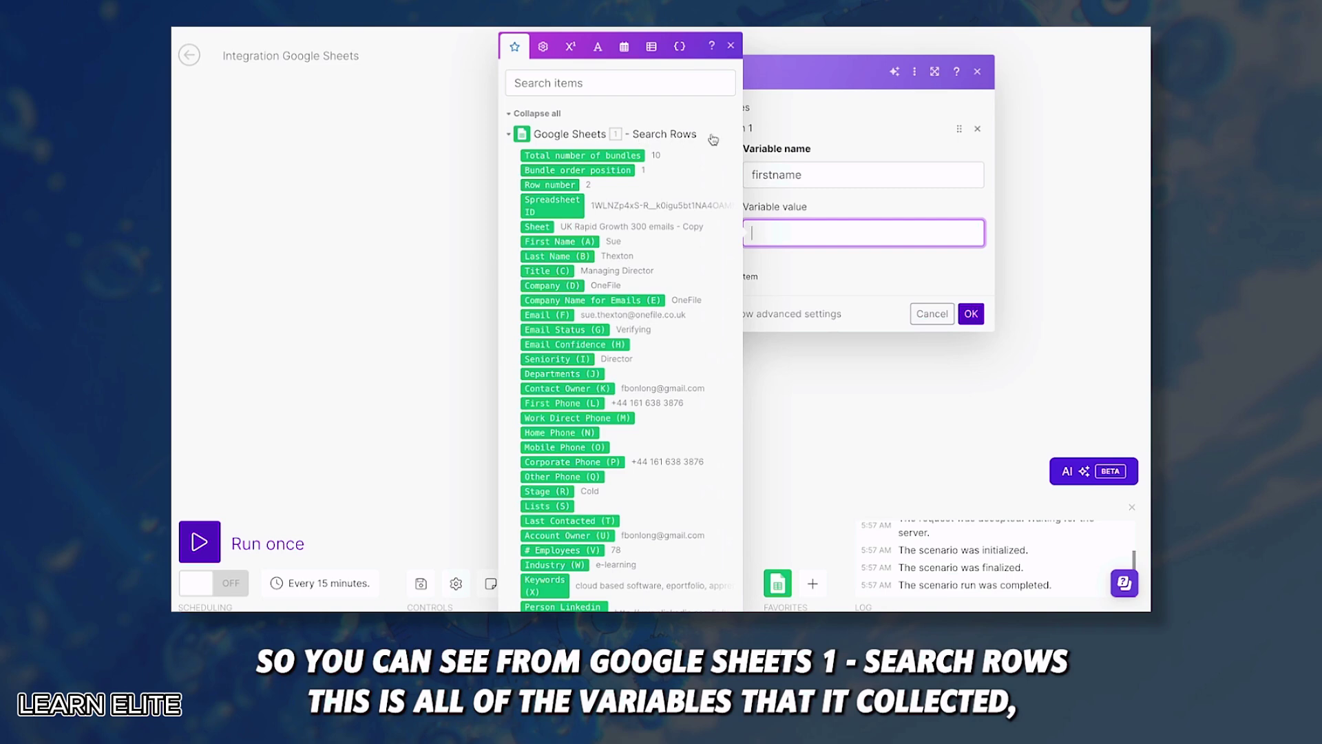
mouse_move(607, 390)
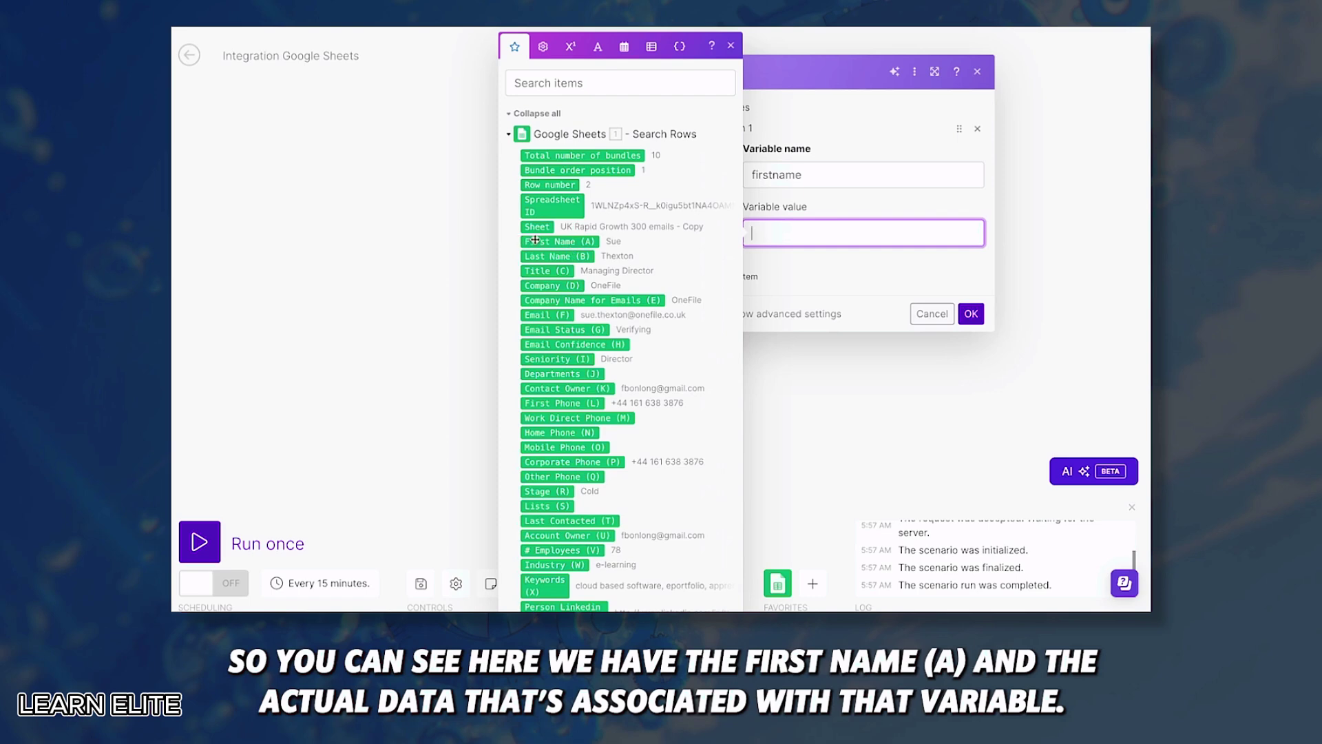
mouse_move(622, 239)
click(563, 242)
Add a second variable named companyname and map its value to Company Name for Emails (E).
click(728, 275)
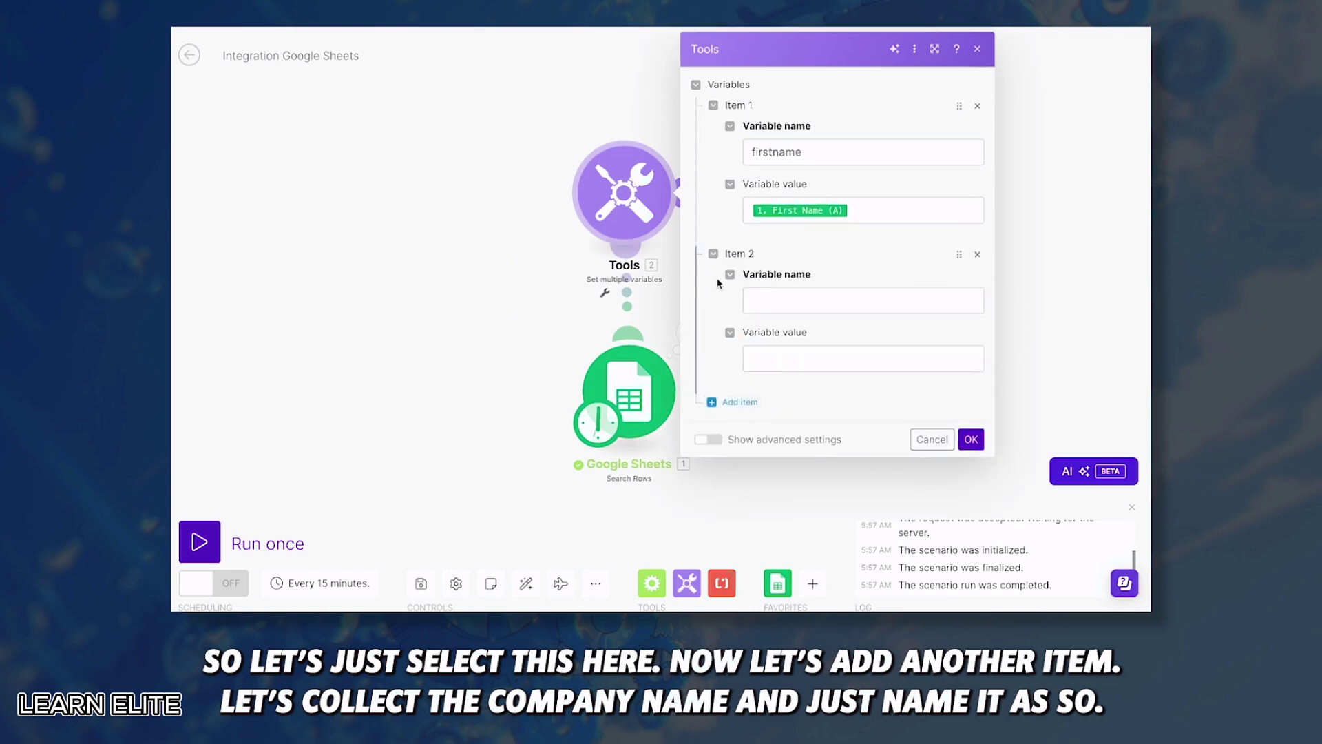
click(786, 298)
text(companyname)
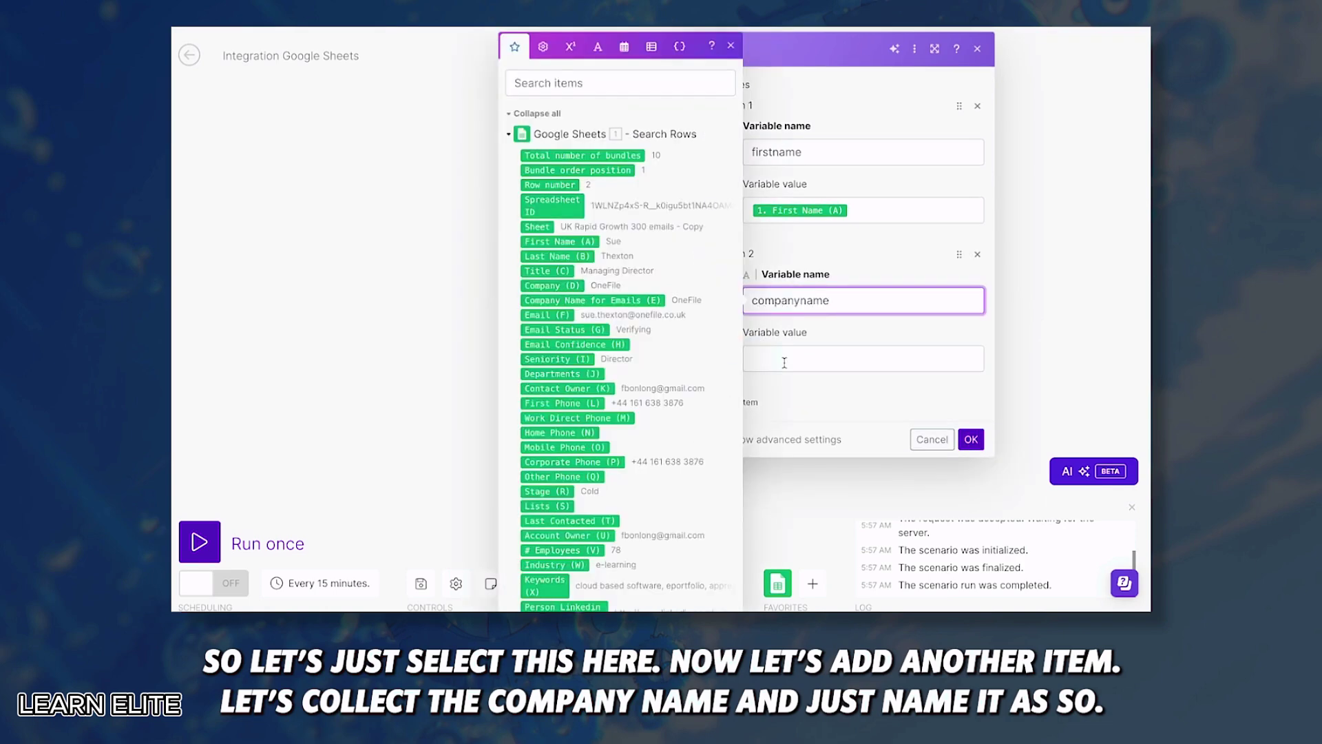
key(Tab)
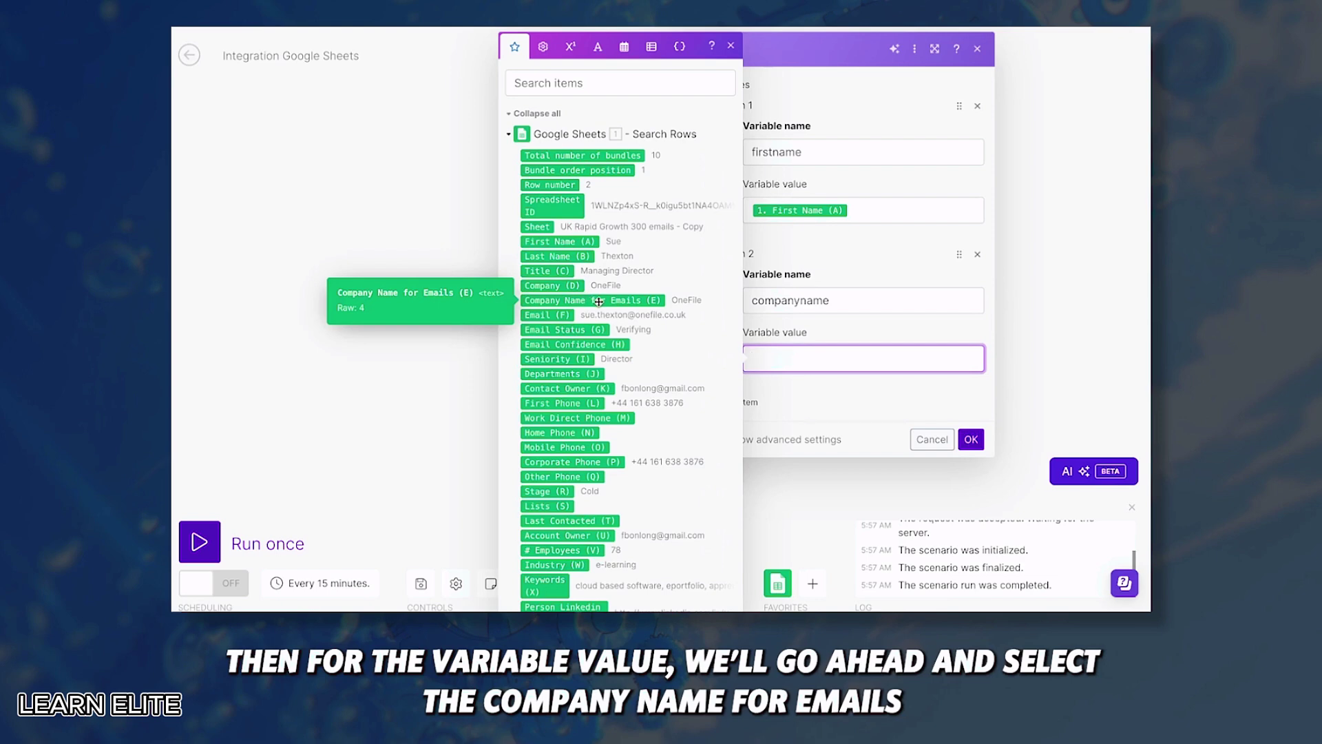
click(641, 301)
Add a third variable named personallinkedin and map its value to Person Linkedin Url (Y).
click(727, 403)
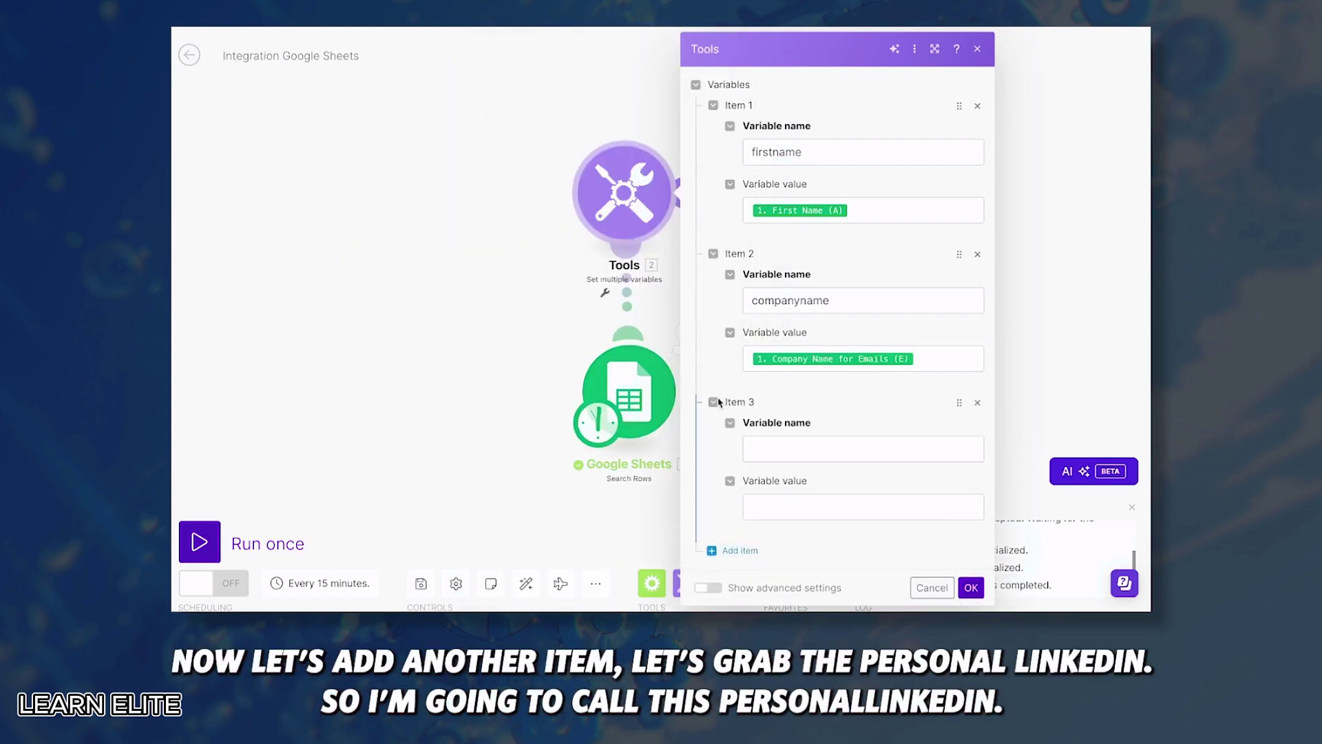
click(792, 444)
scroll(564, 535, down, 5)
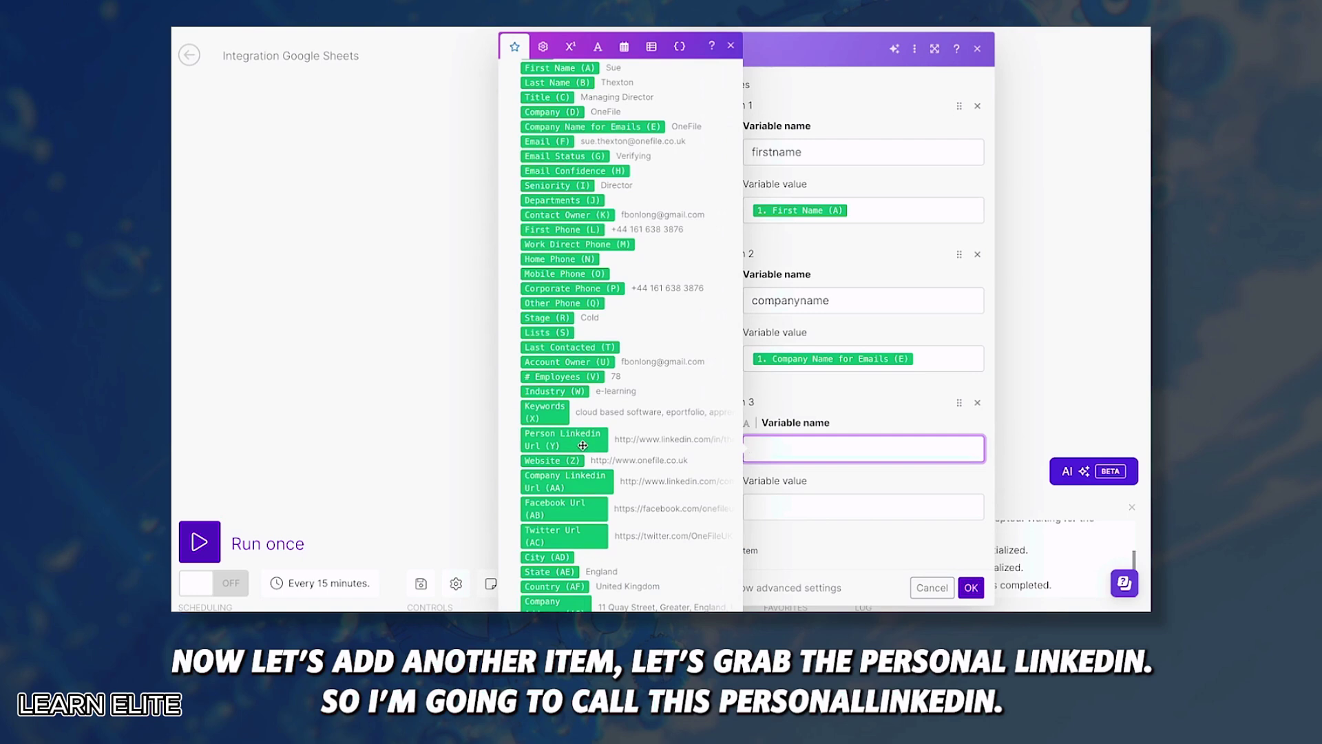
click(795, 452)
text(personal)
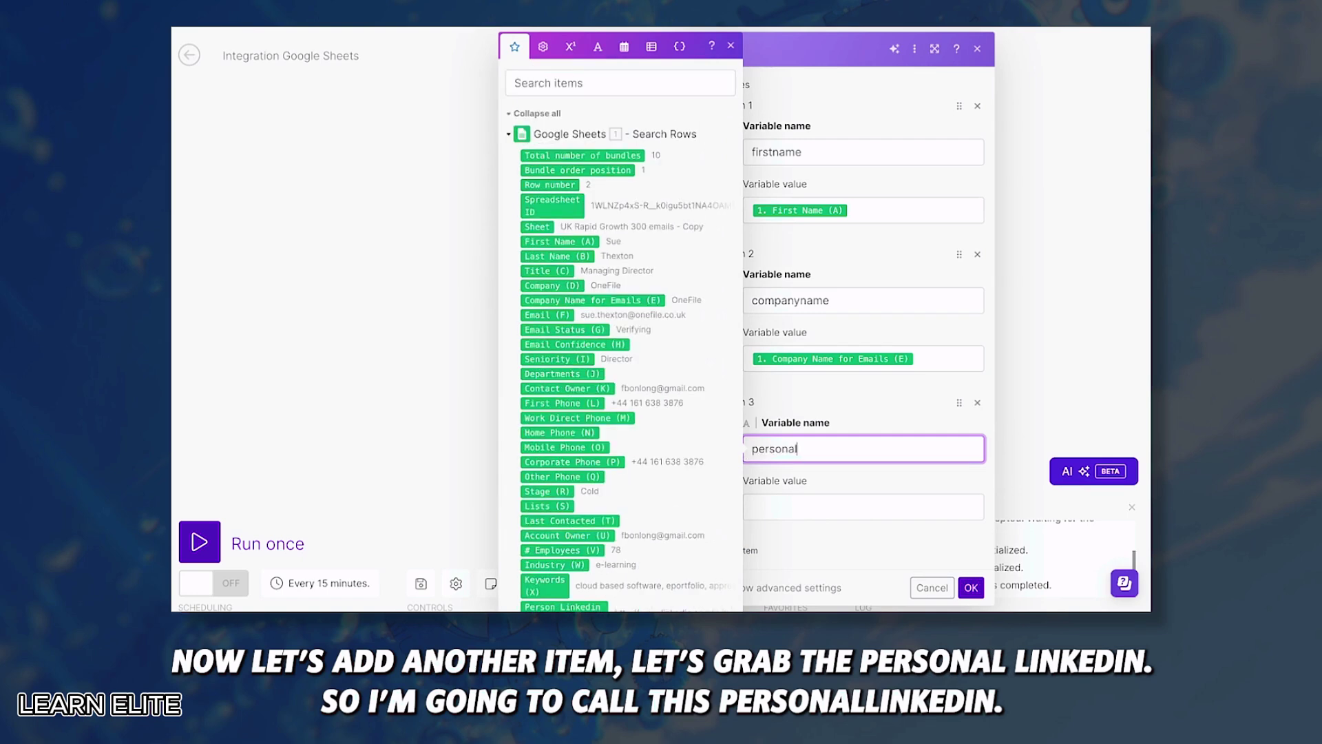
text(linkedin)
key(Tab)
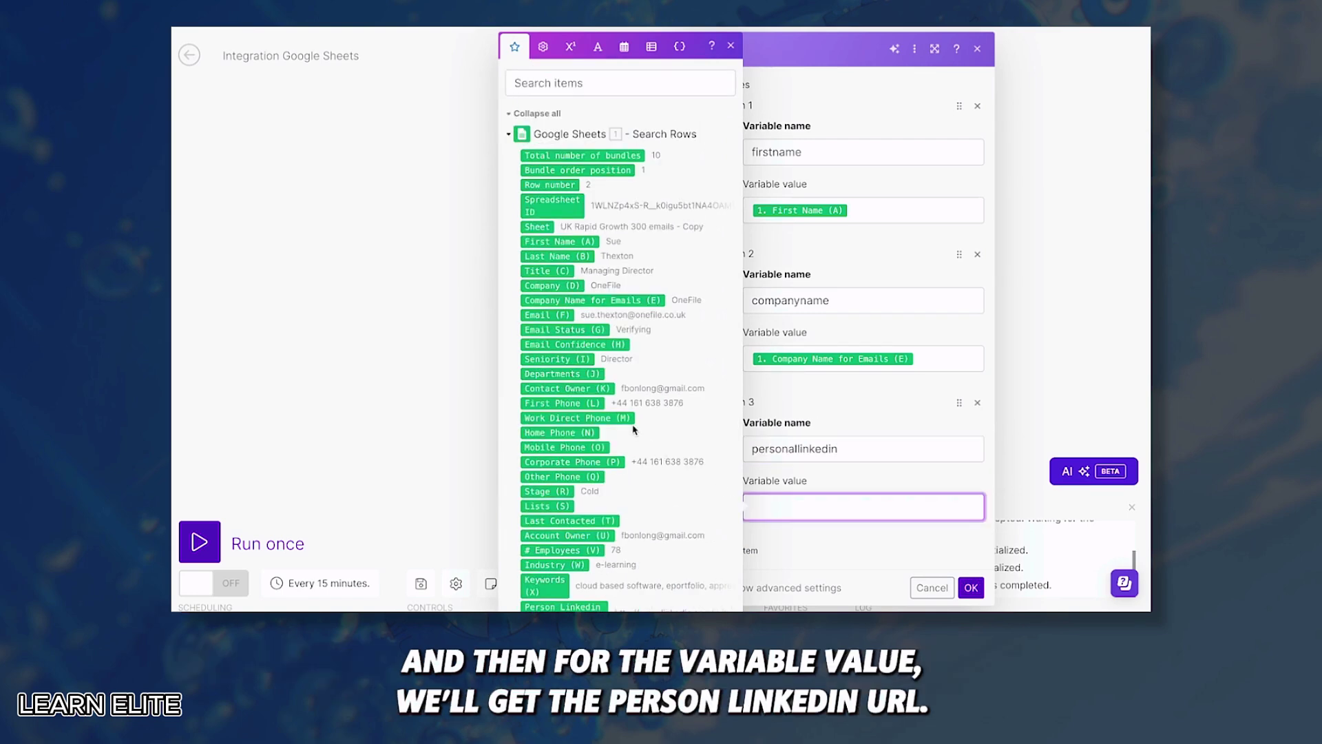
scroll(584, 531, down, 2)
click(578, 489)
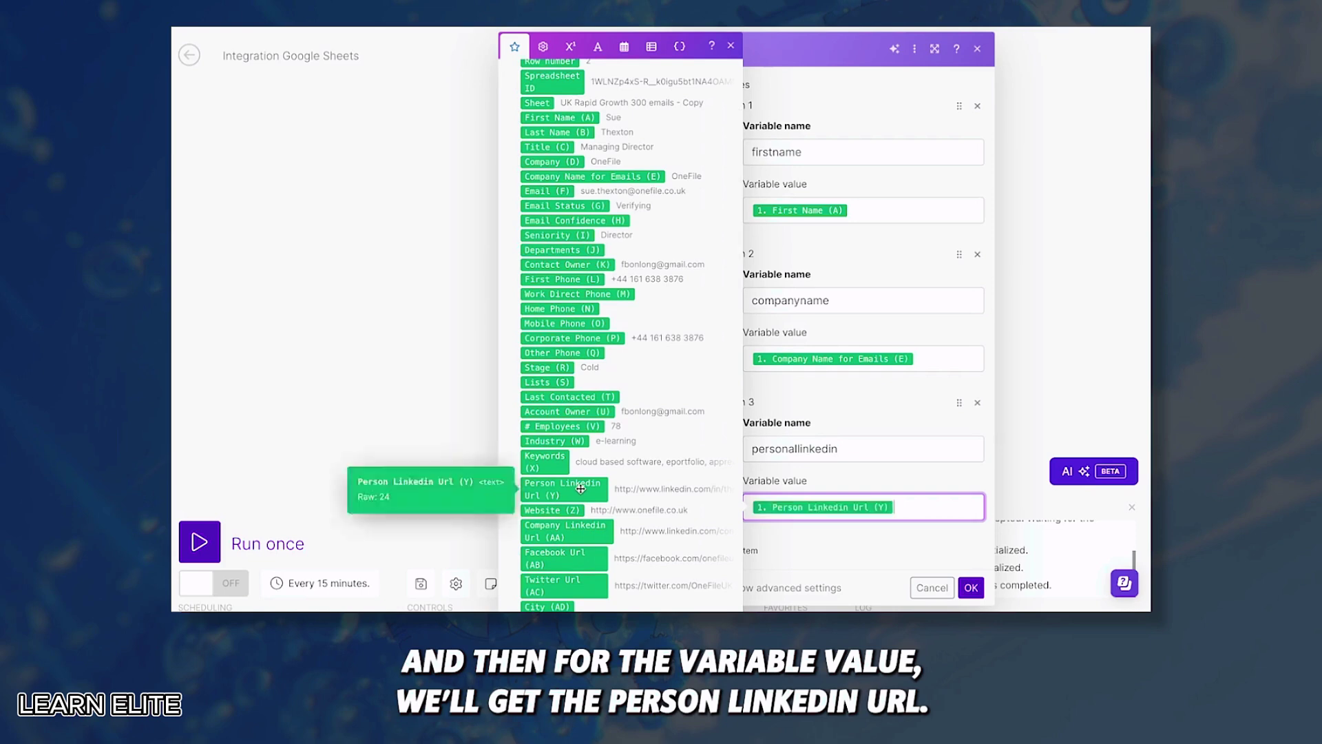
Add a fourth variable named companylinkedin mapped to Company Linkedin Url (AA), and save the module's settings.
click(732, 550)
scroll(731, 550, down, 2)
click(792, 462)
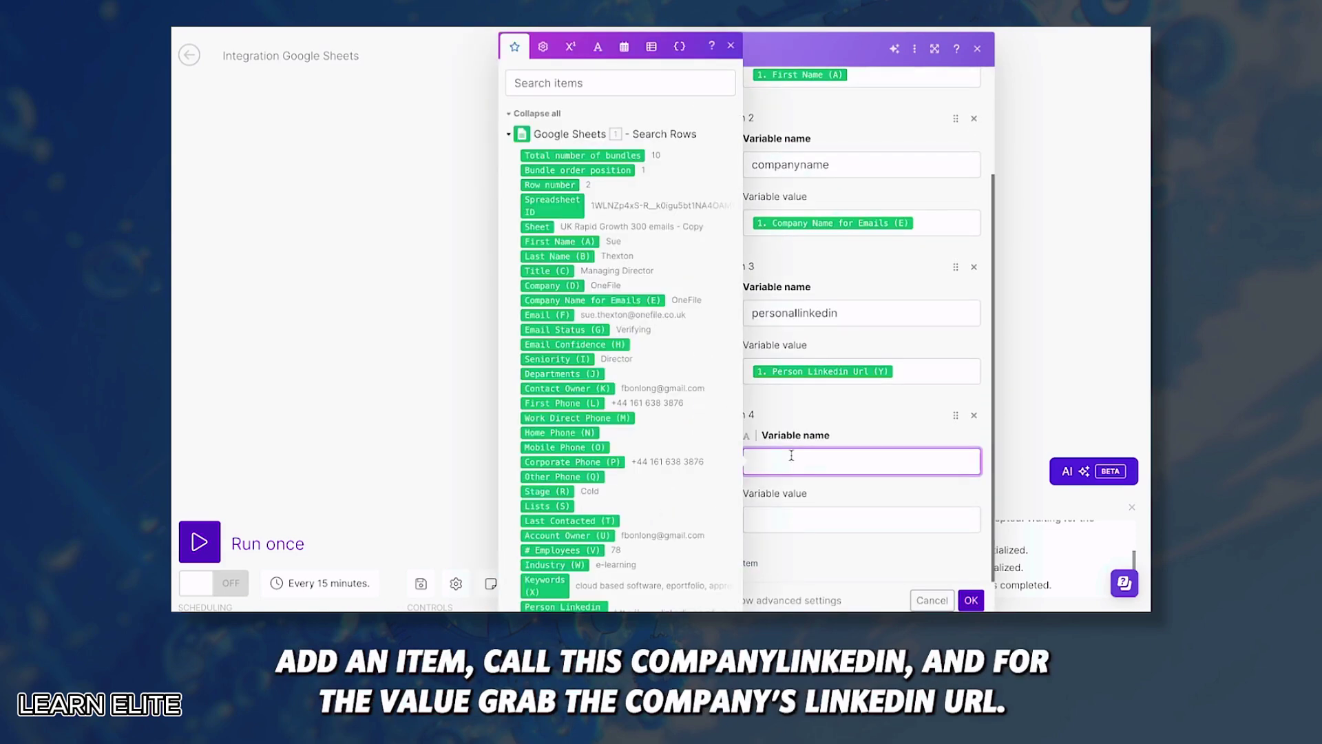
text(companylinkedin)
click(819, 516)
scroll(577, 479, down, 3)
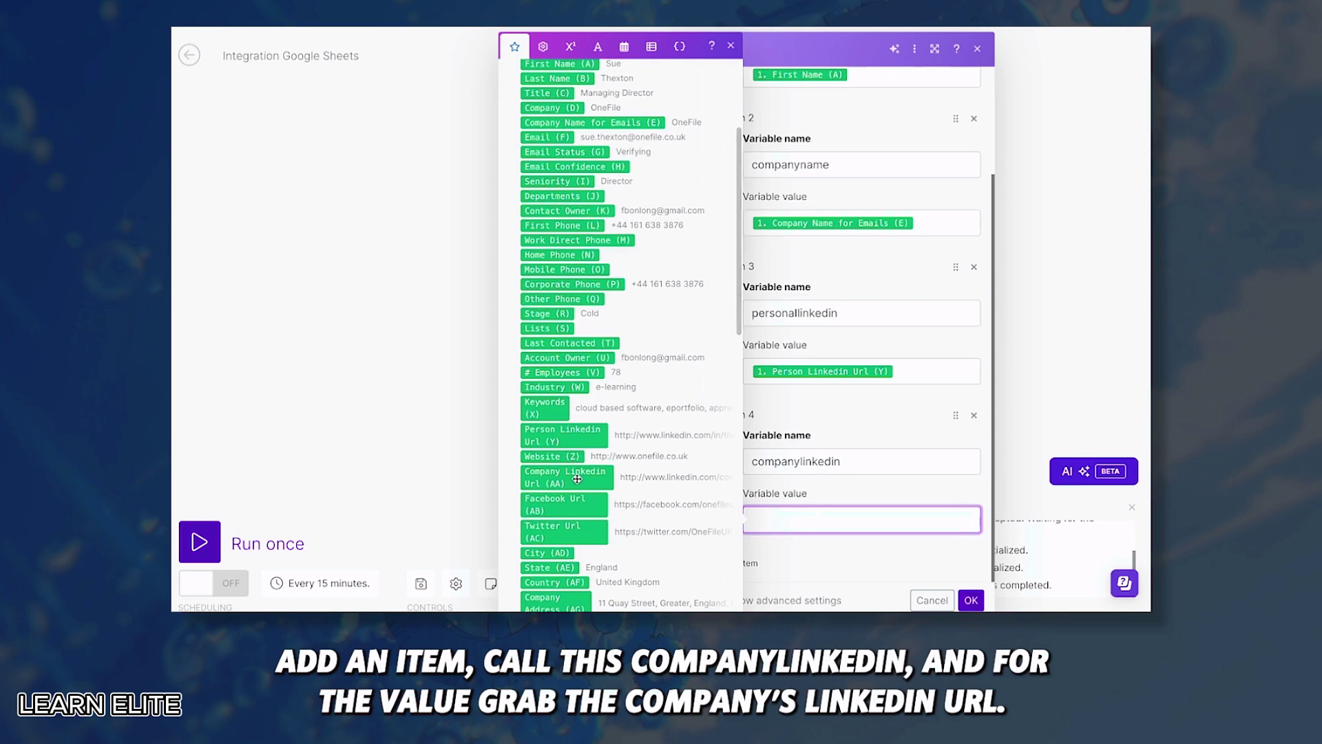
click(577, 478)
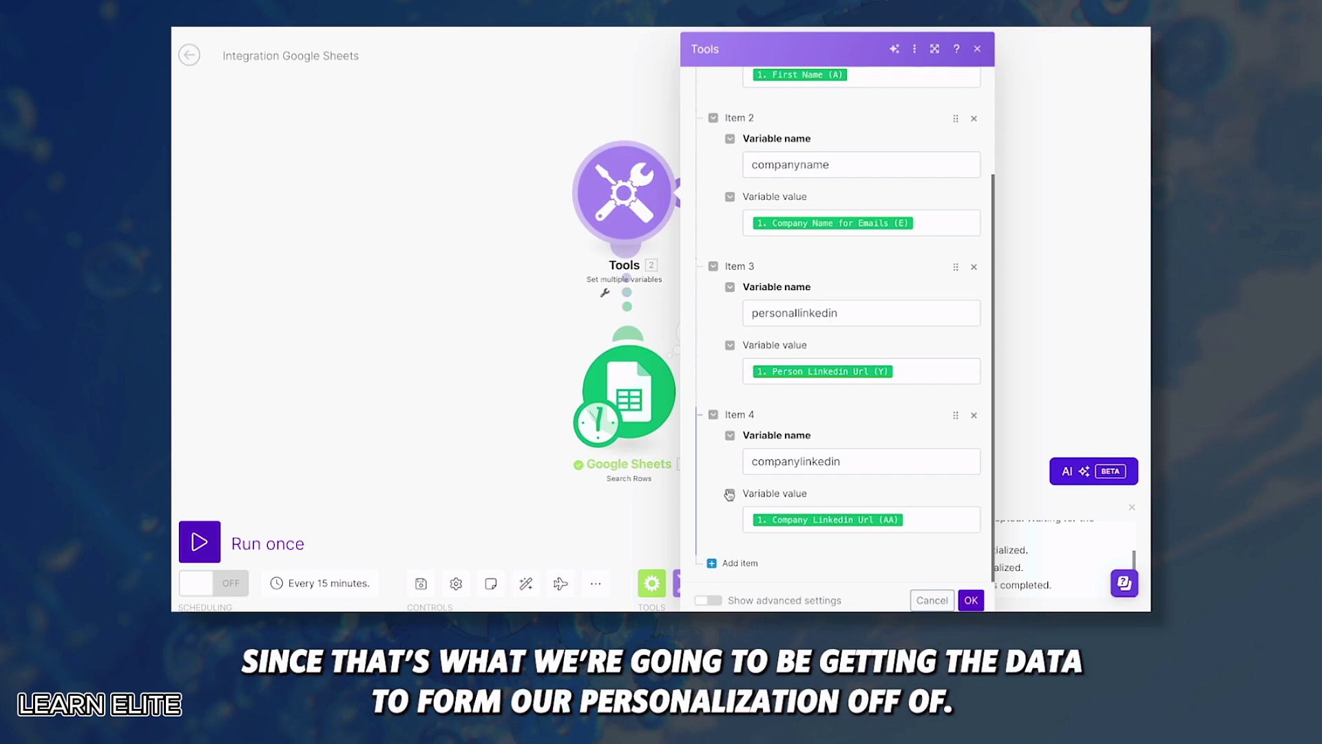
click(971, 599)
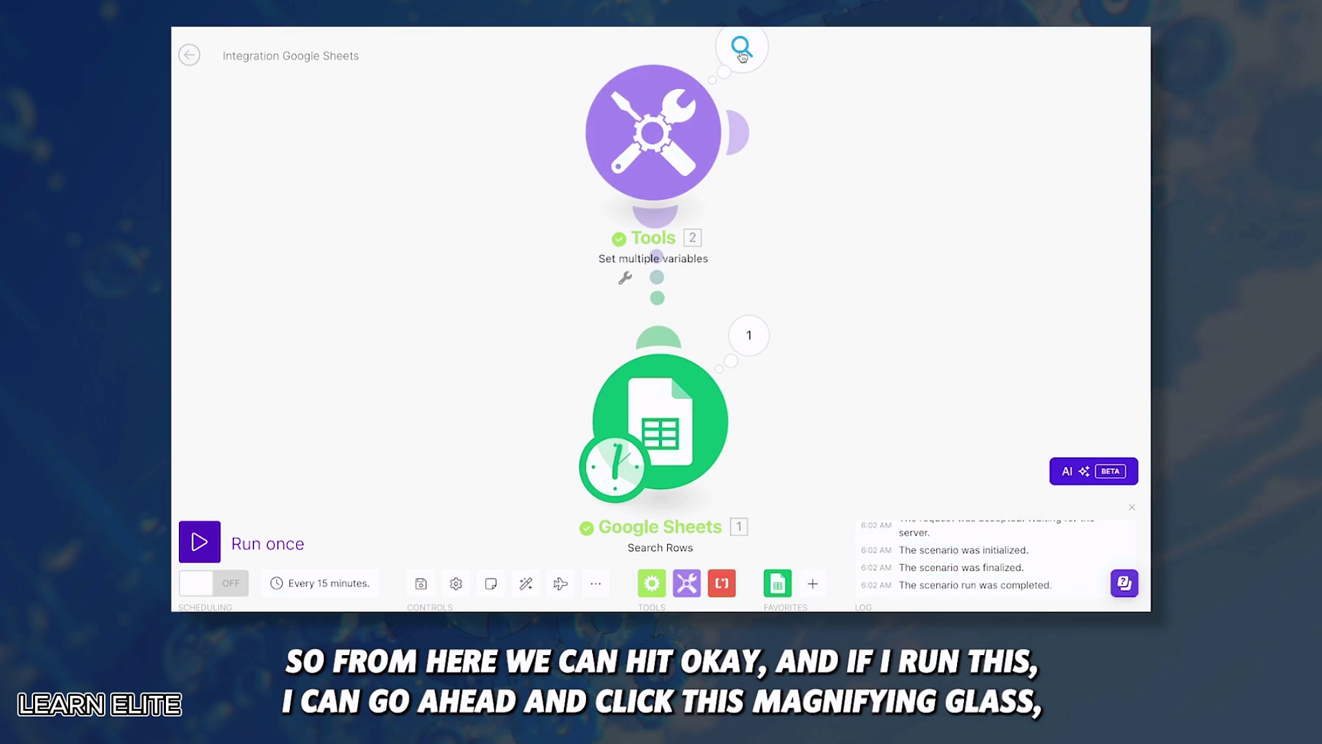
Inspect the Set multiple variables module's Operation 7 output from the scenario run, and review the firstname variable in its settings.
click(741, 56)
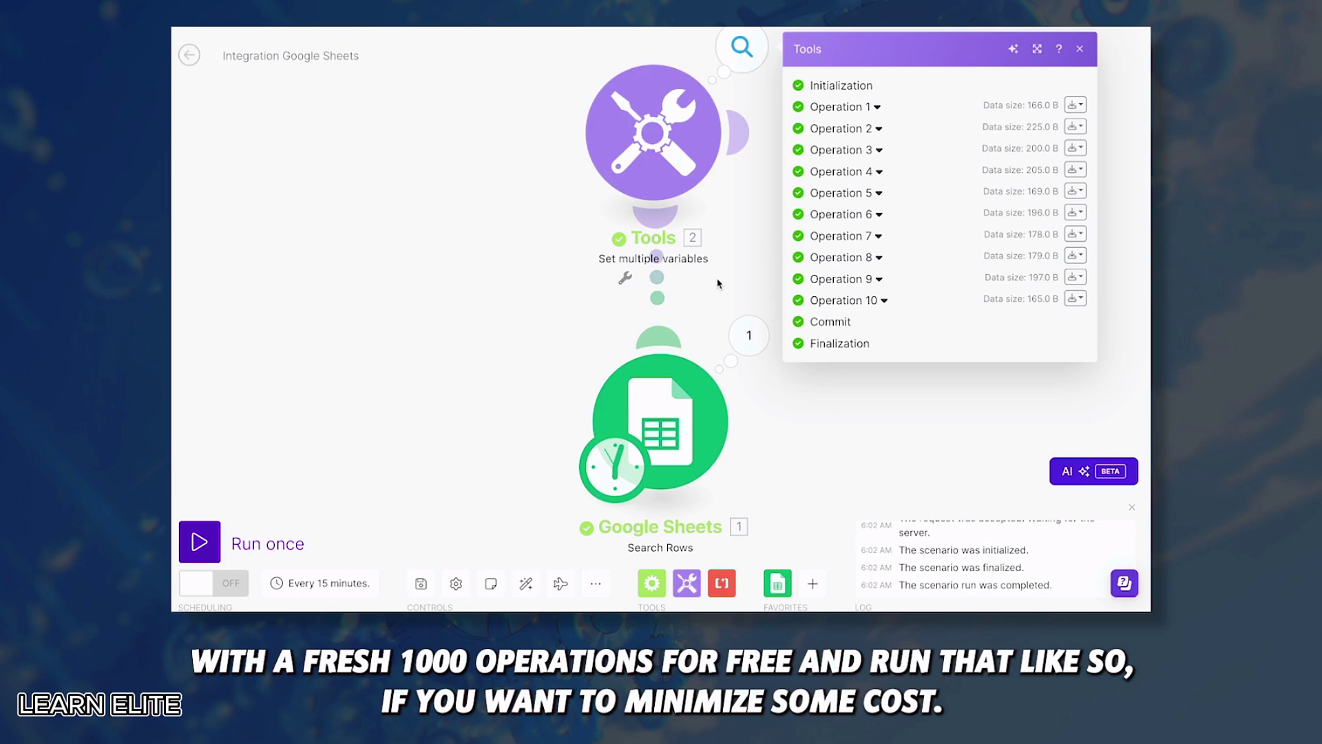
click(876, 236)
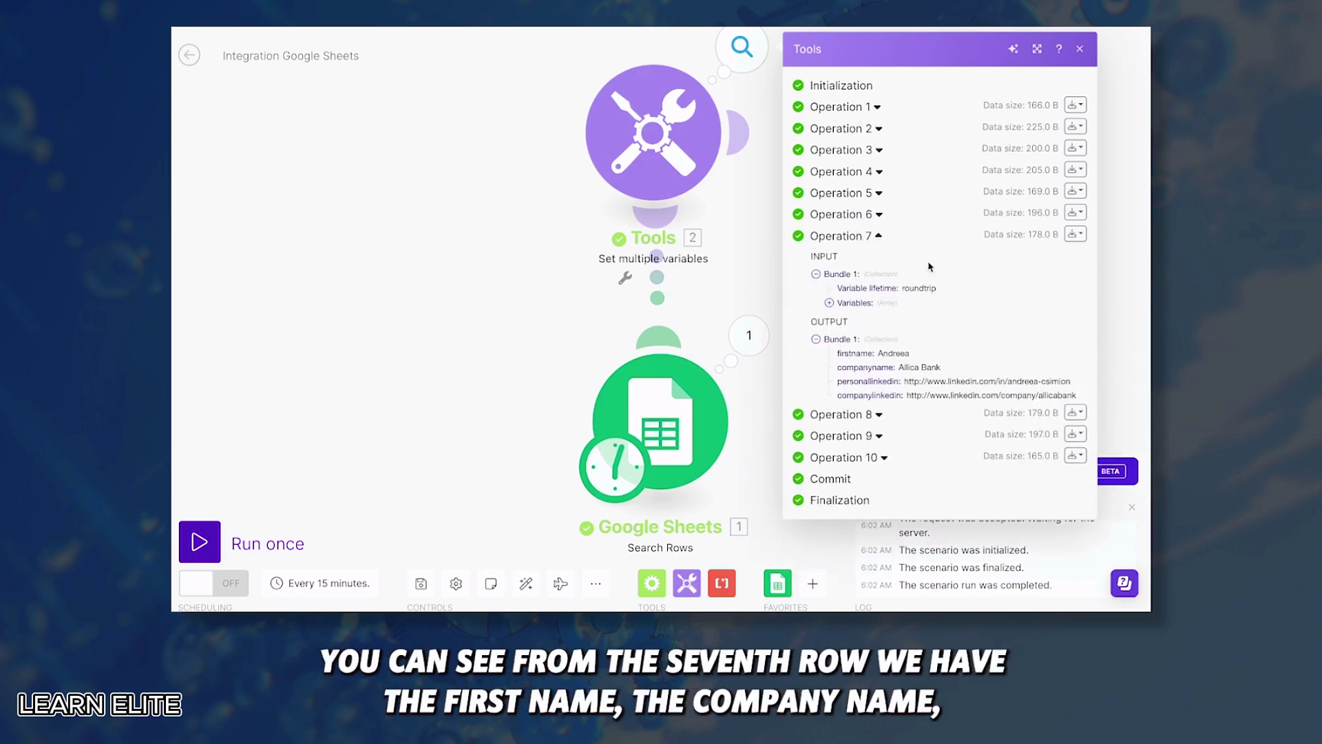
drag(879, 350, 1012, 381)
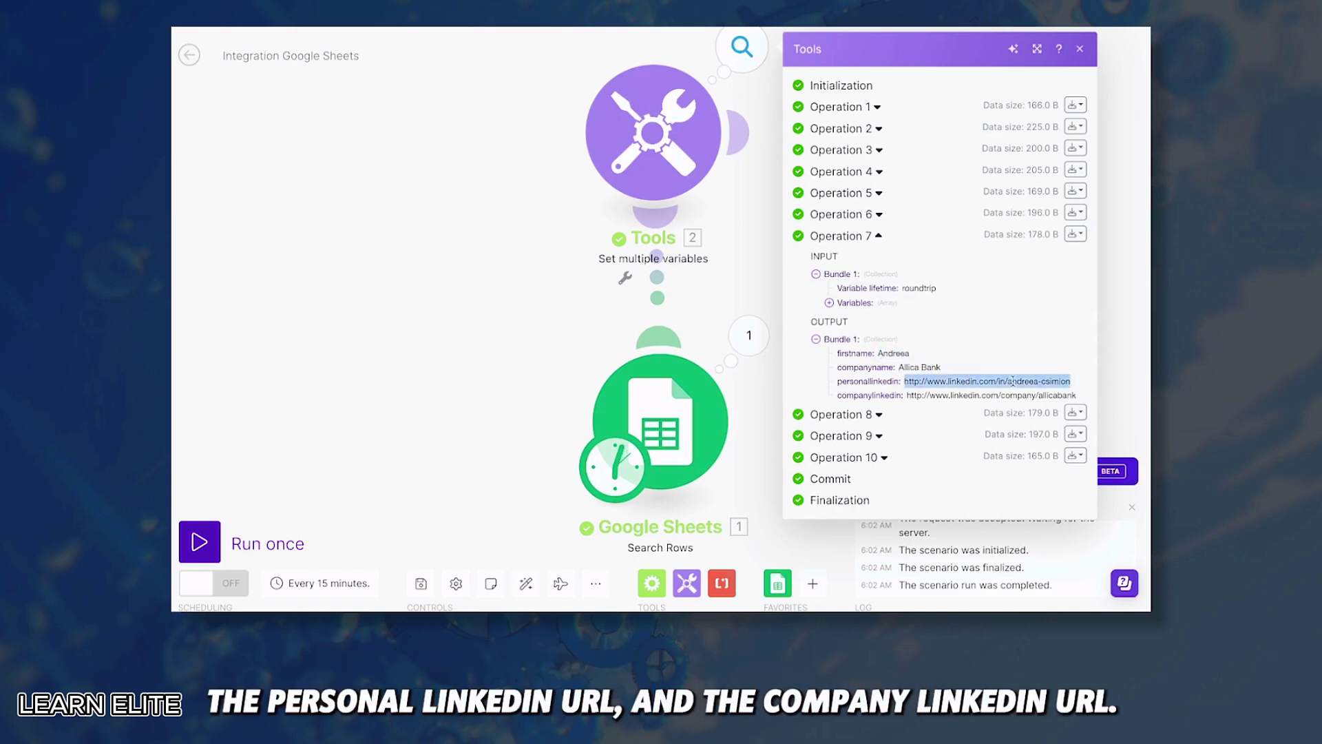
drag(909, 396, 1086, 404)
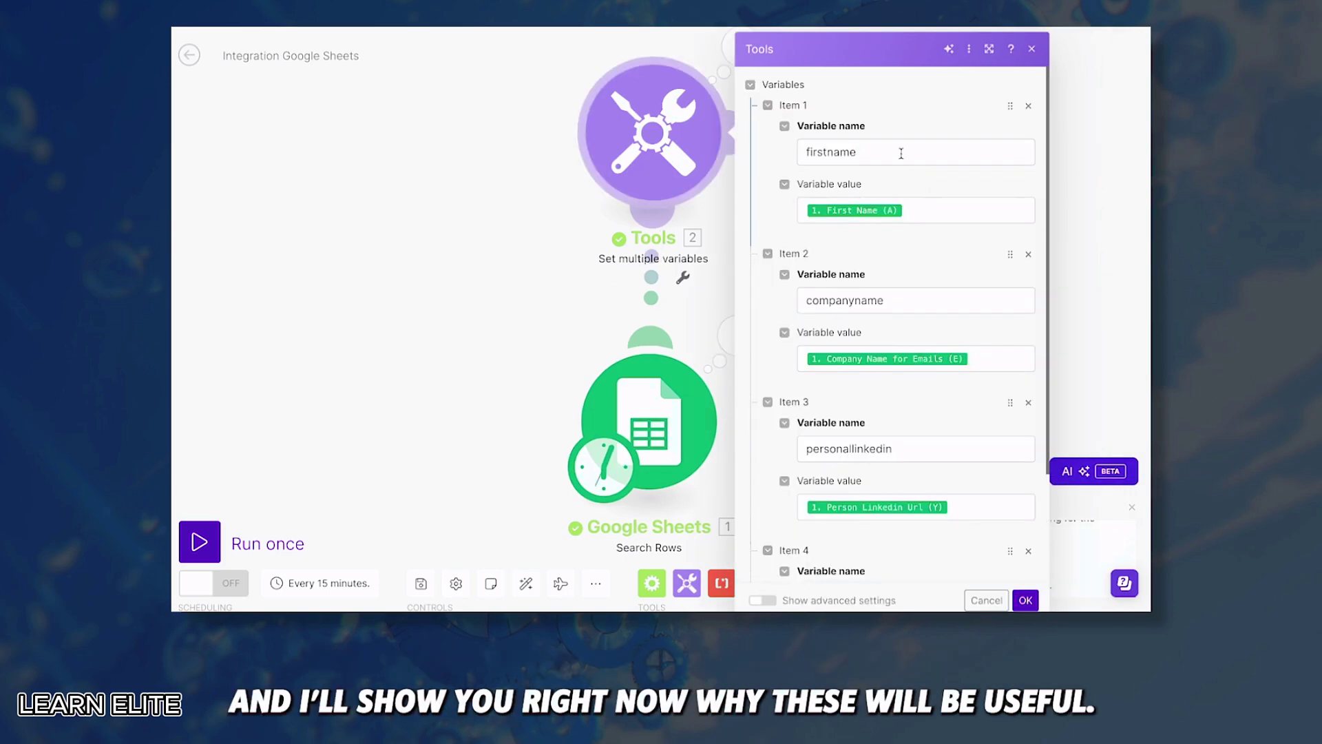
click(901, 152)
click(894, 104)
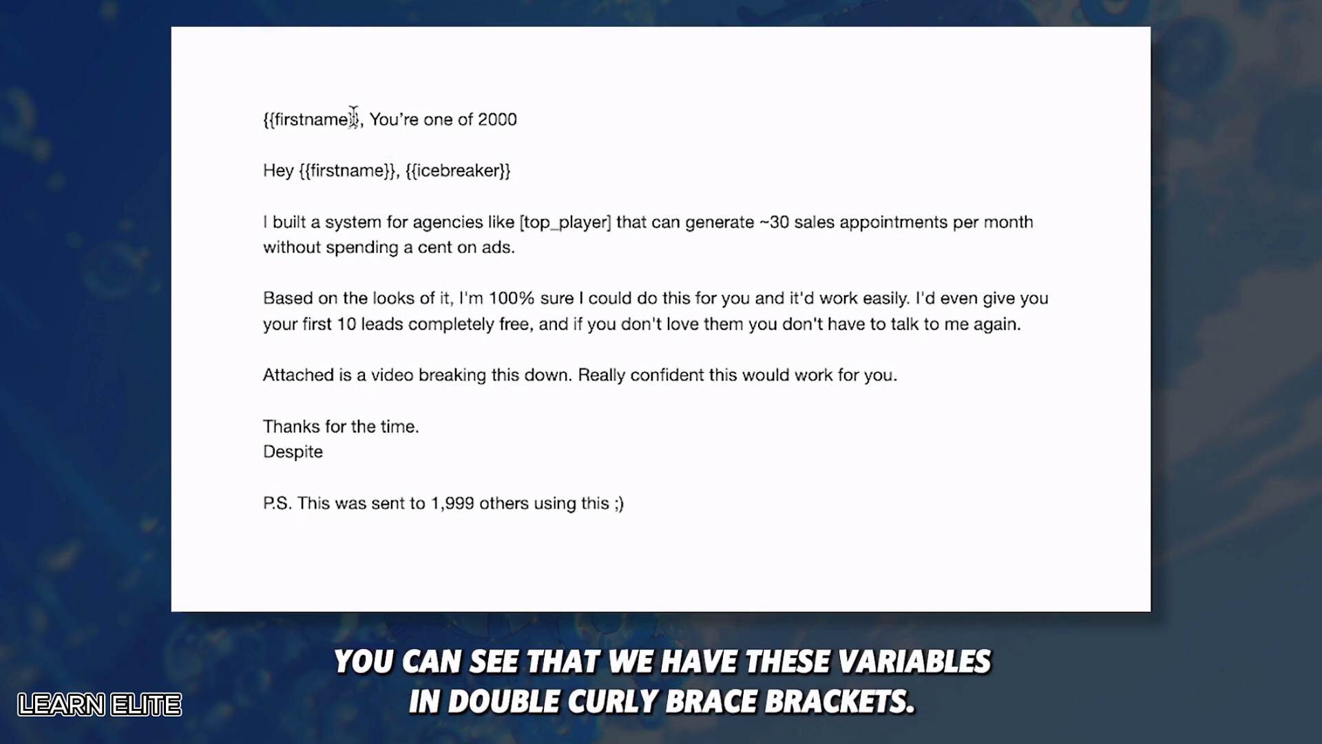
Examine the {{firstname}} and {{icebreaker}} placeholders in the subject line and greeting of the email template.
drag(359, 122, 246, 120)
click(283, 41)
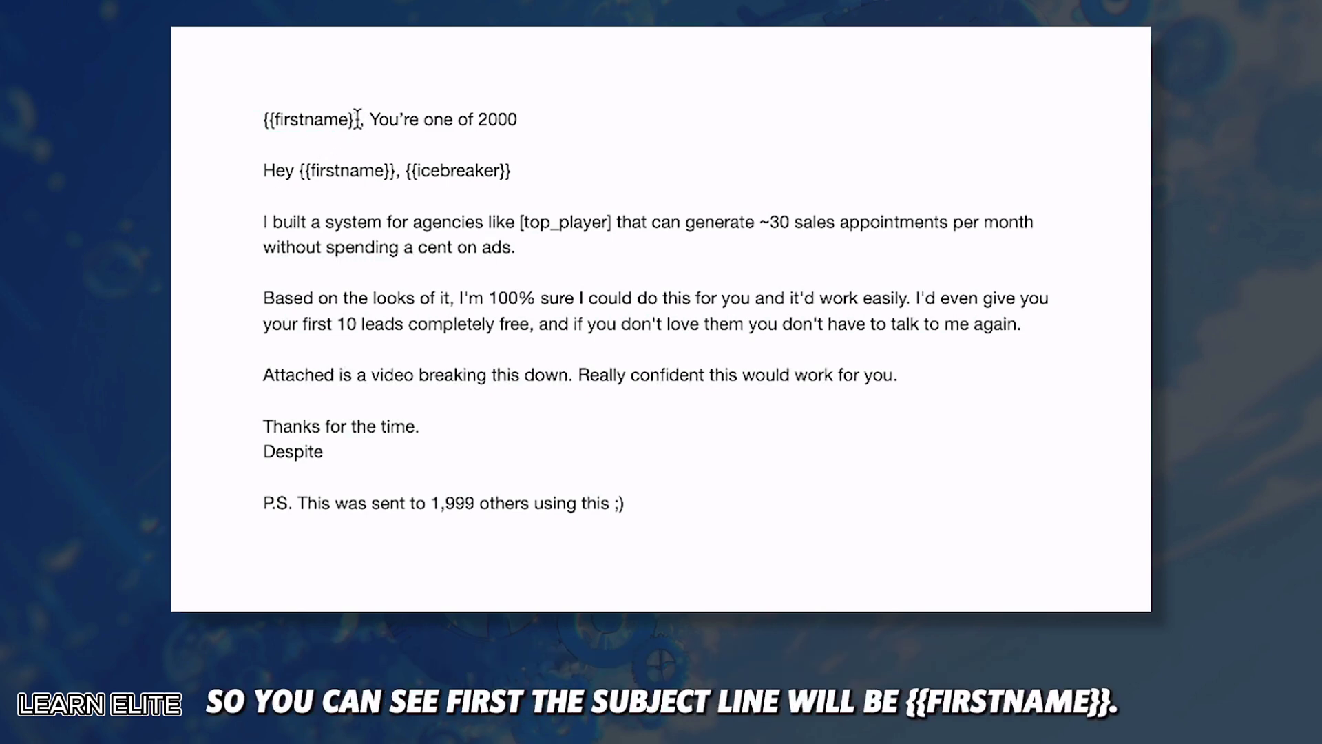
drag(360, 120, 225, 121)
click(283, 59)
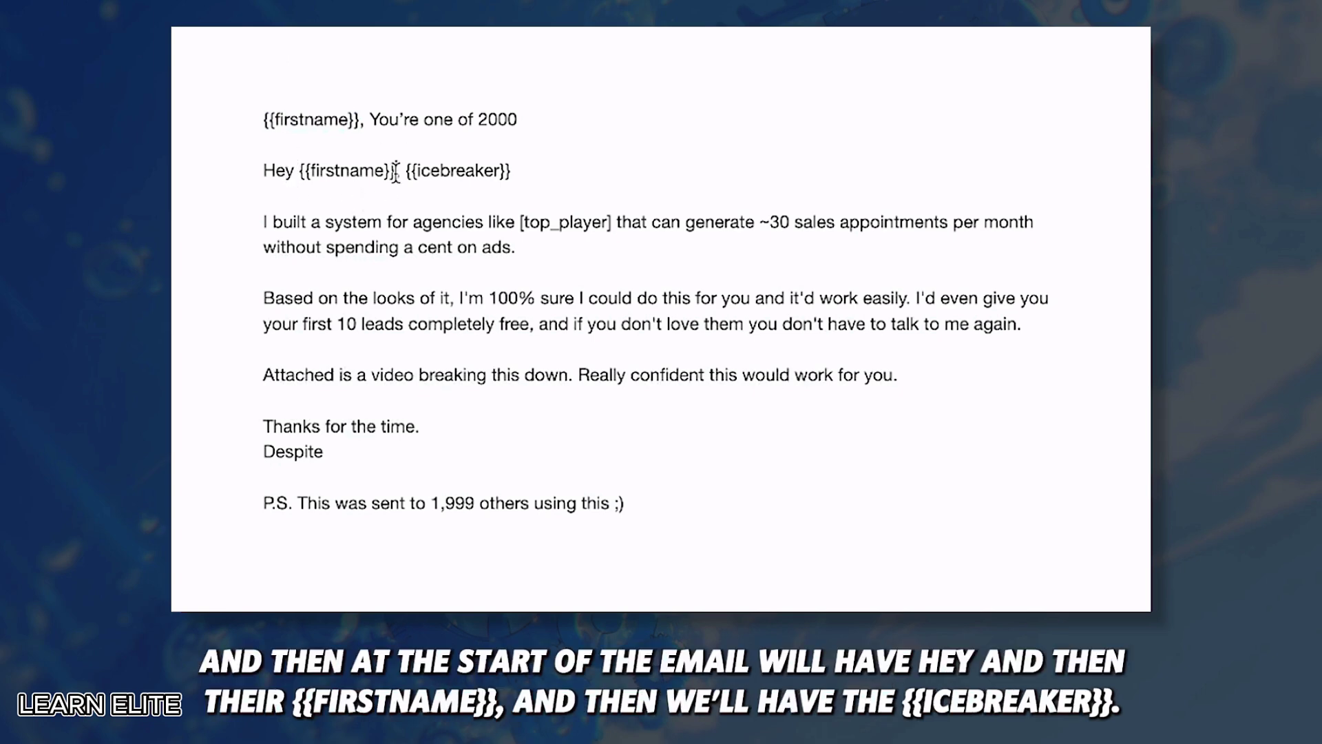
drag(397, 172, 299, 172)
drag(513, 171, 405, 165)
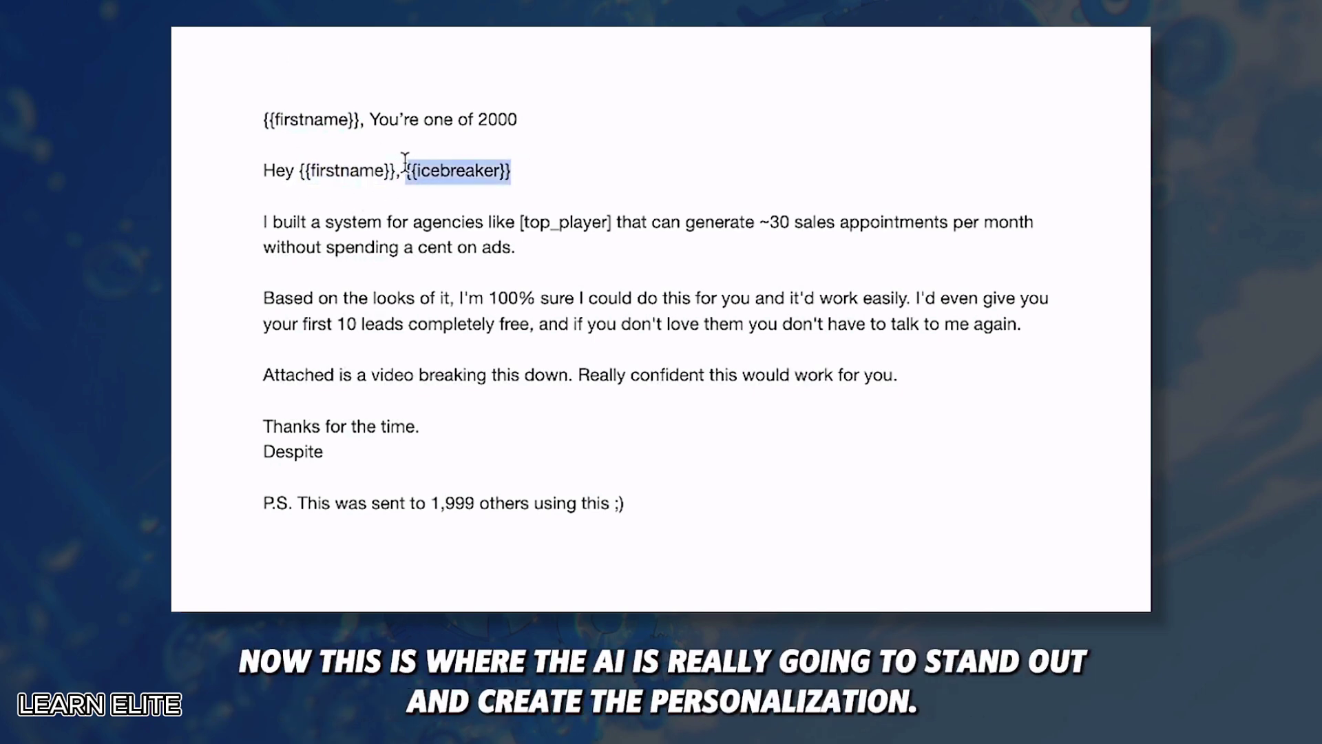
click(544, 176)
drag(526, 176, 405, 171)
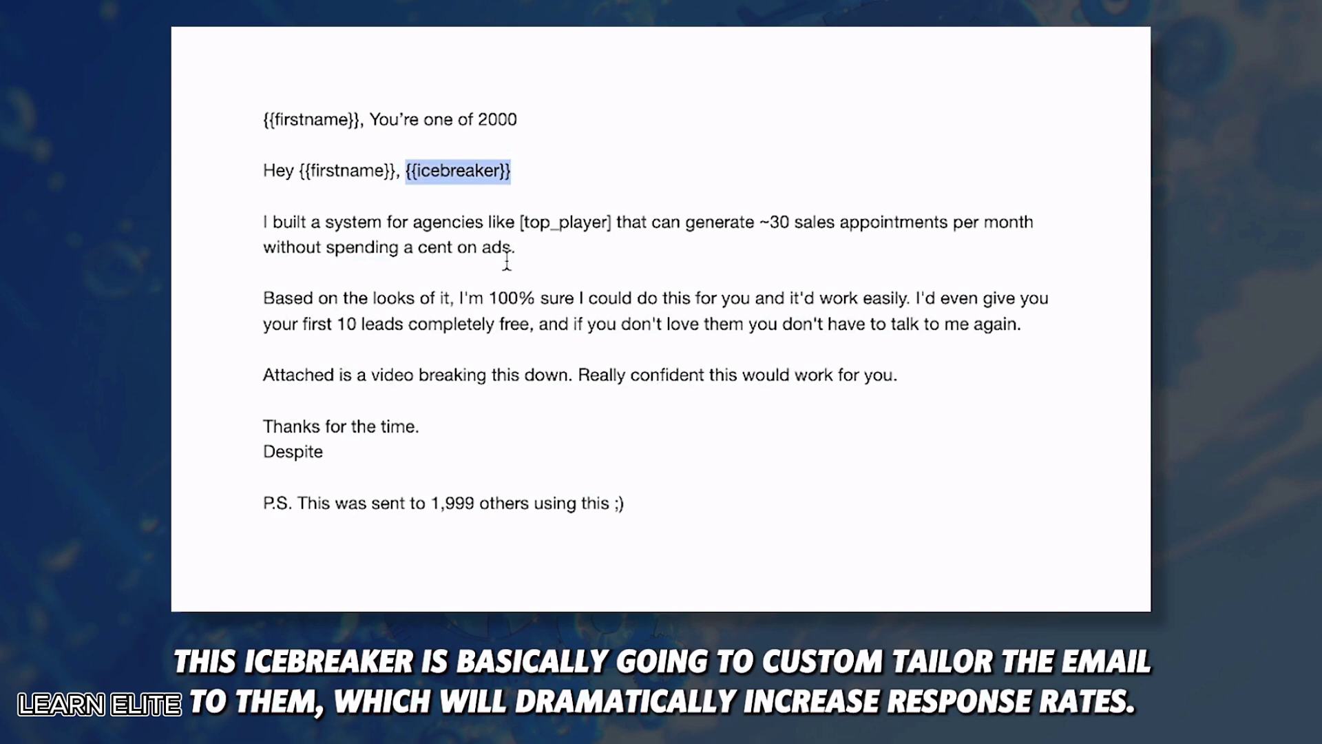
click(745, 501)
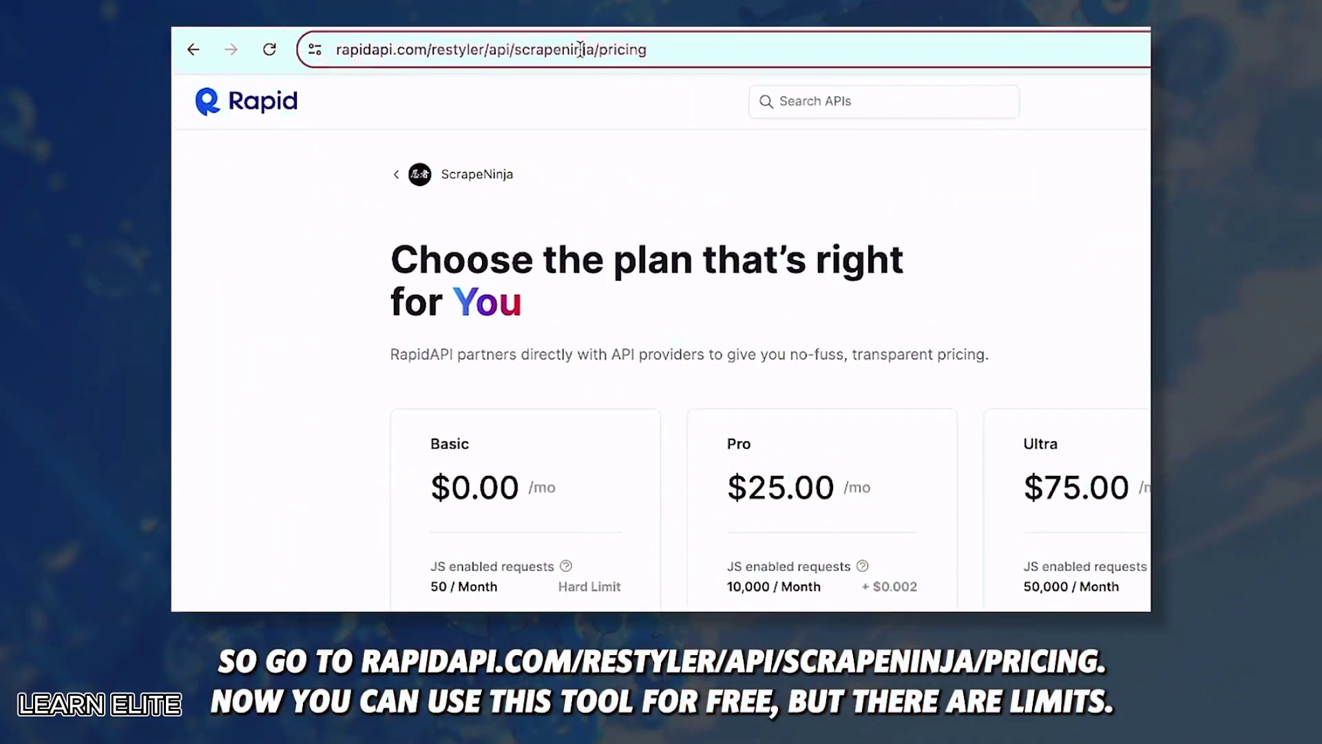
Review the ScrapeNinja pricing page on RapidAPI at rapidapi.com/restyler/api/scrapeninja/pricing.
click(296, 45)
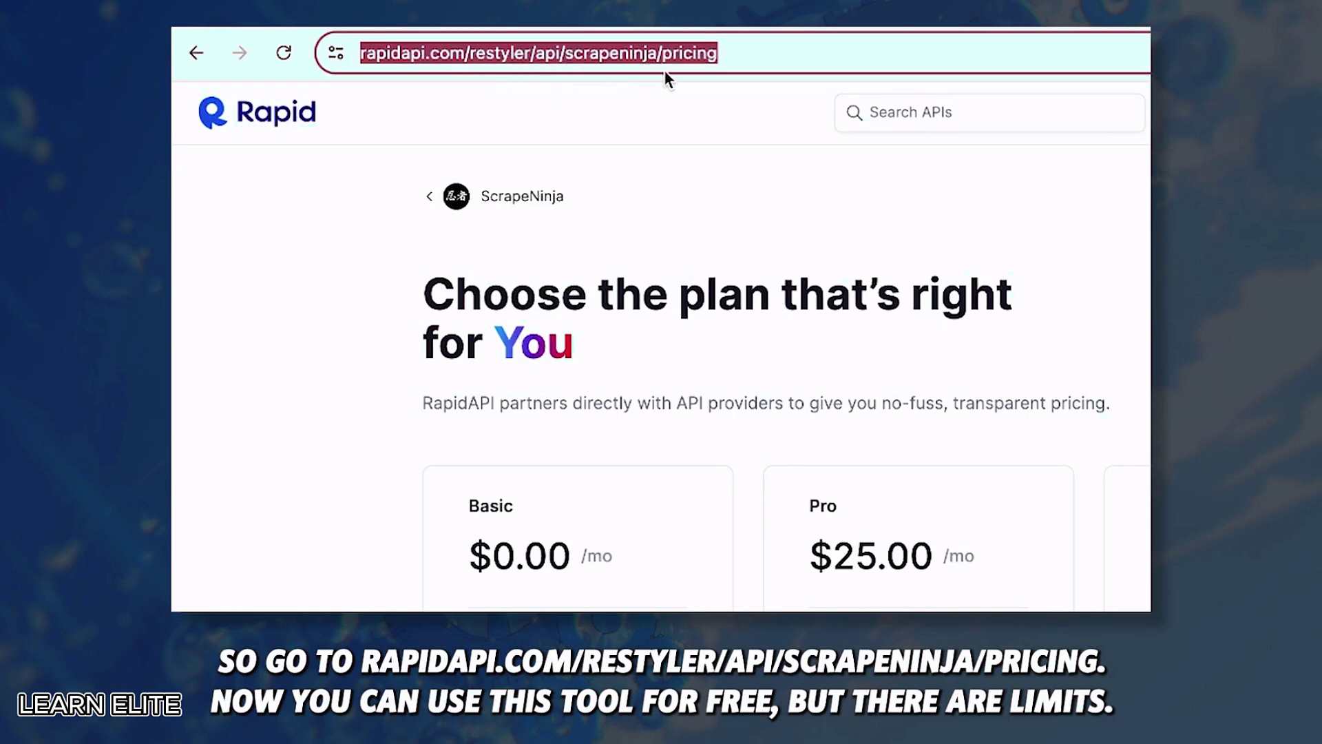
click(710, 173)
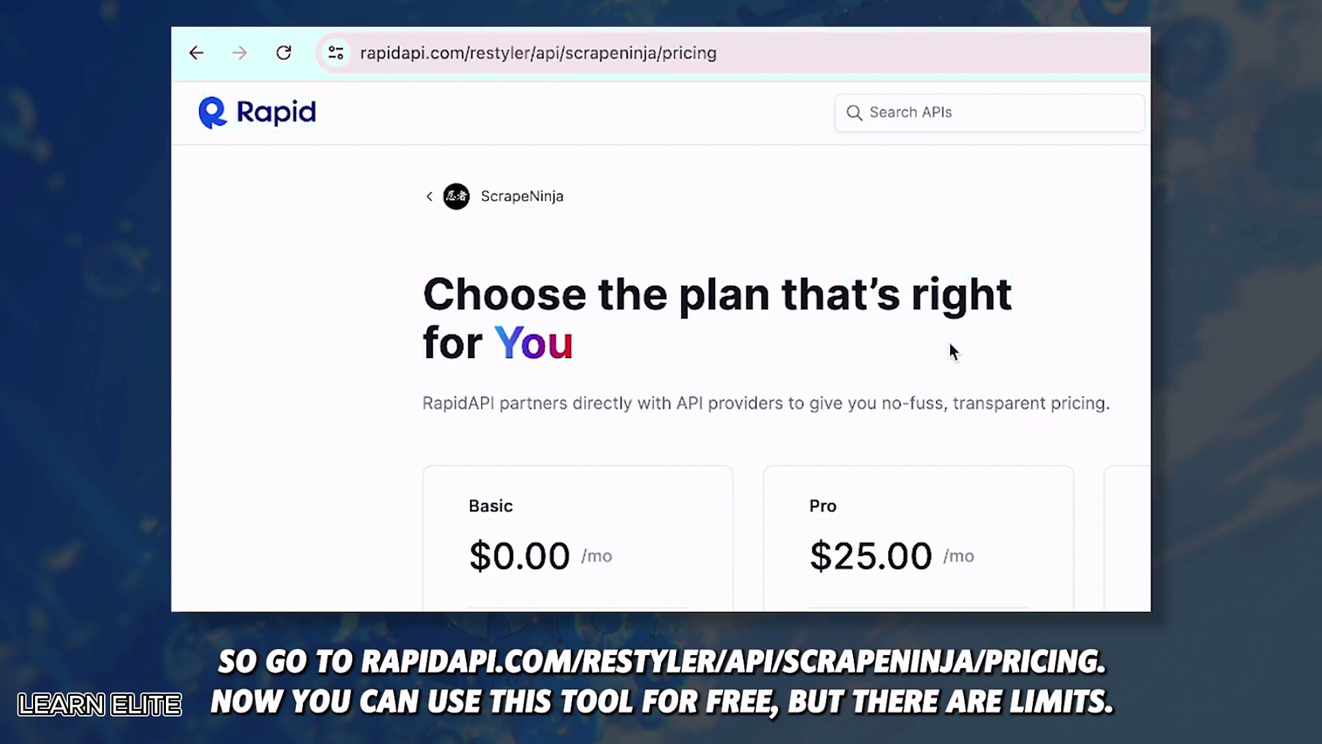
drag(1115, 402, 431, 397)
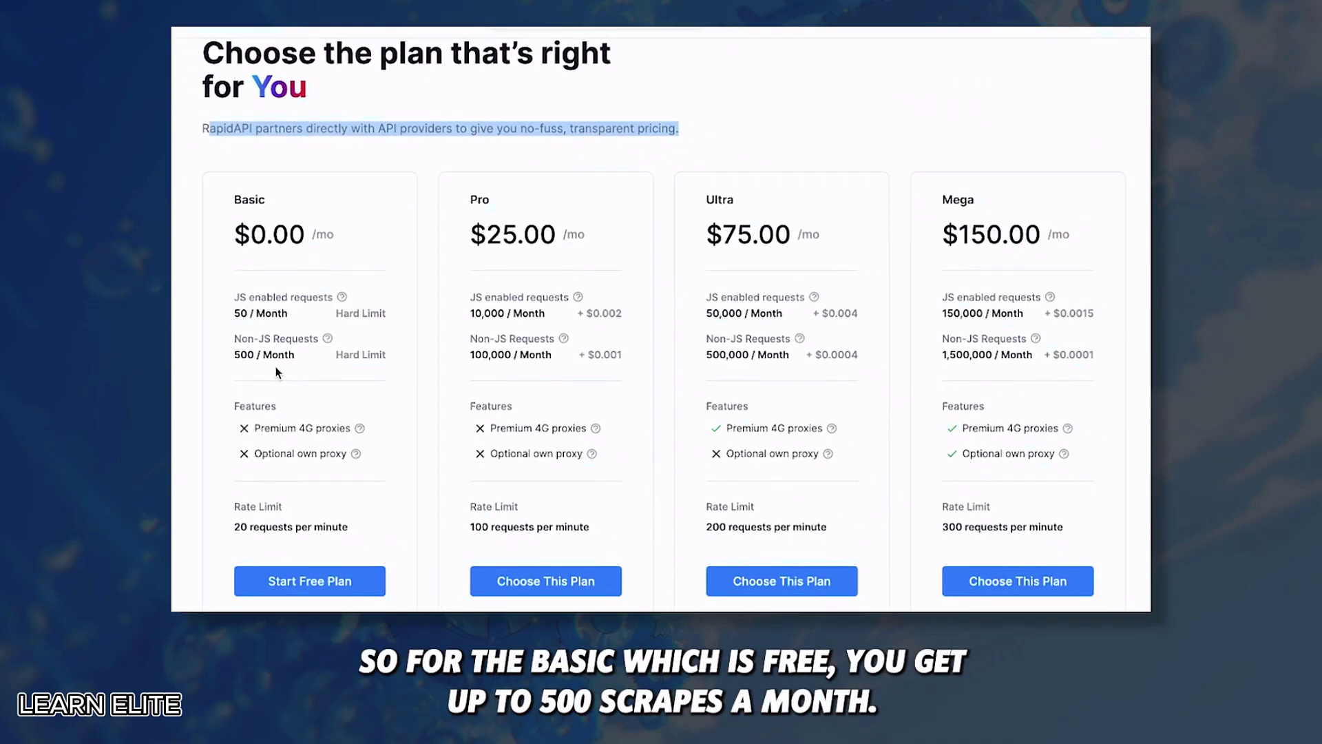
Start ScrapeNinja's free Basic plan from the pricing page and log in to RapidAPI with a Google account.
triple_click(238, 353)
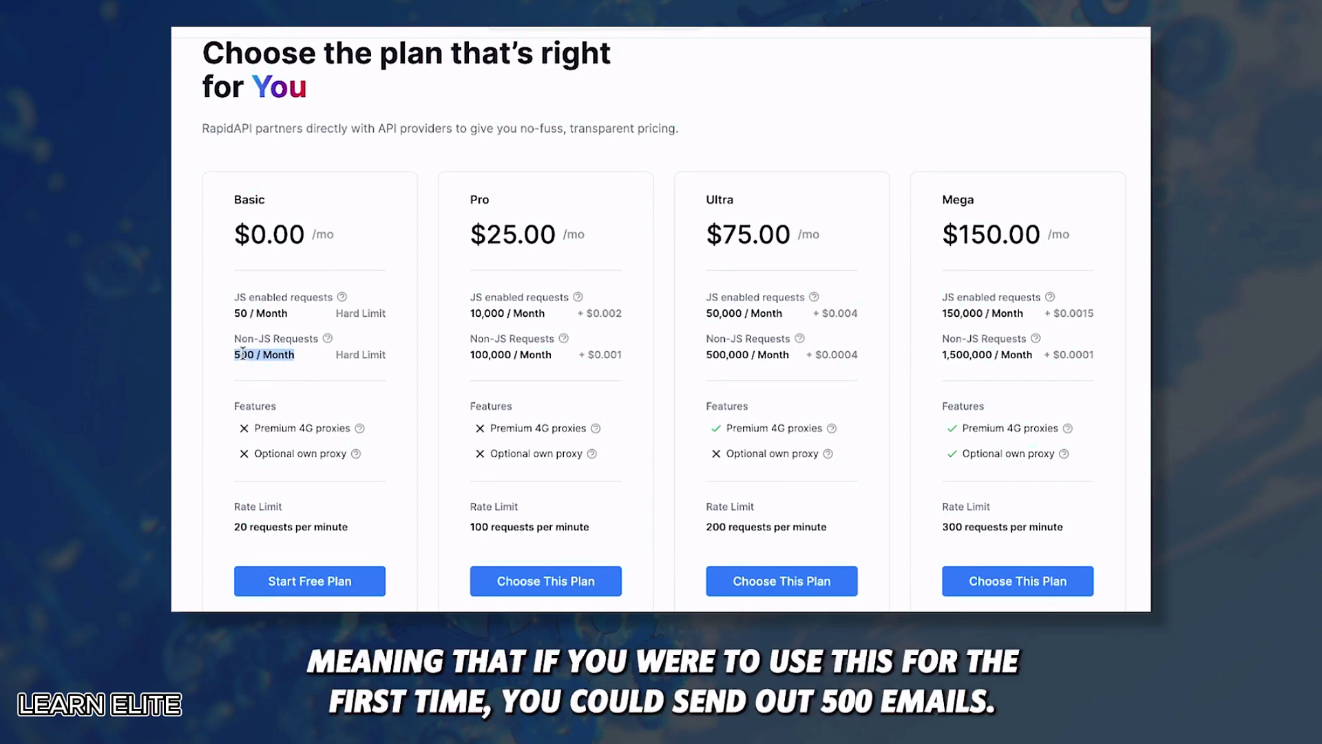
click(305, 363)
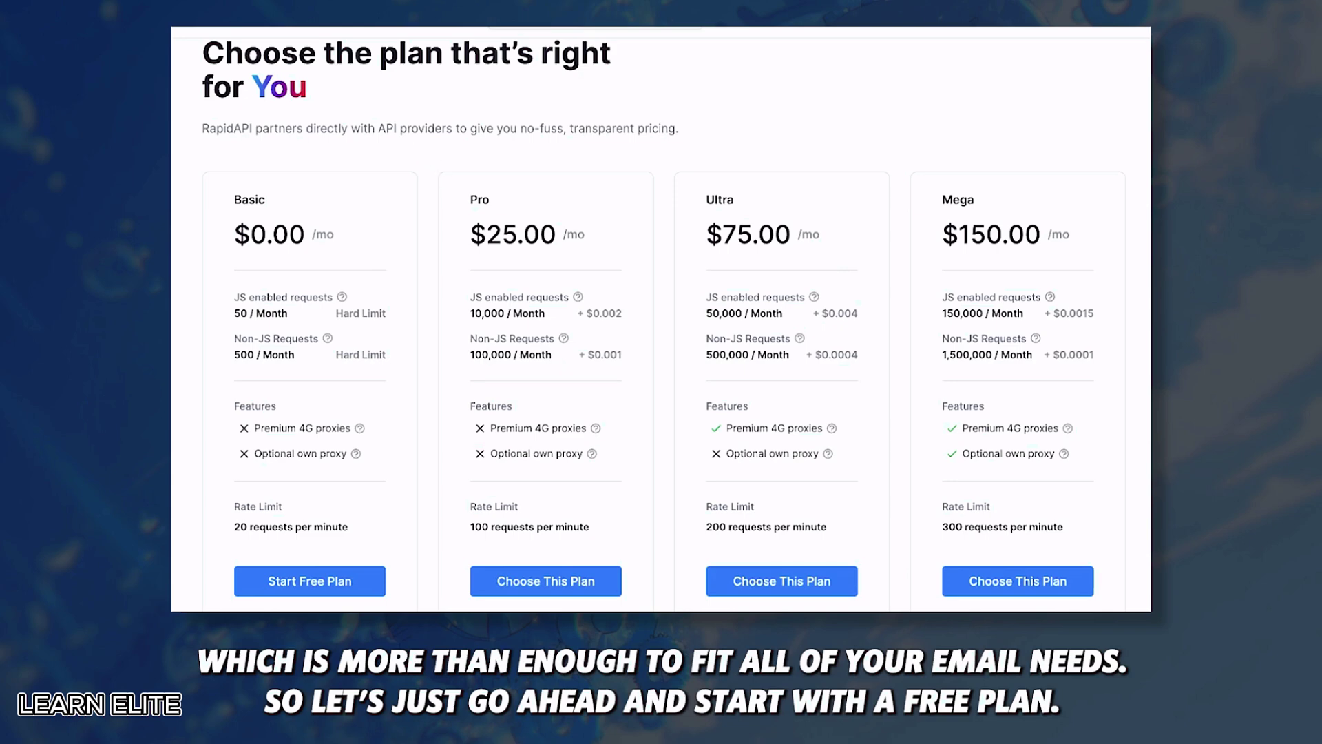
click(284, 584)
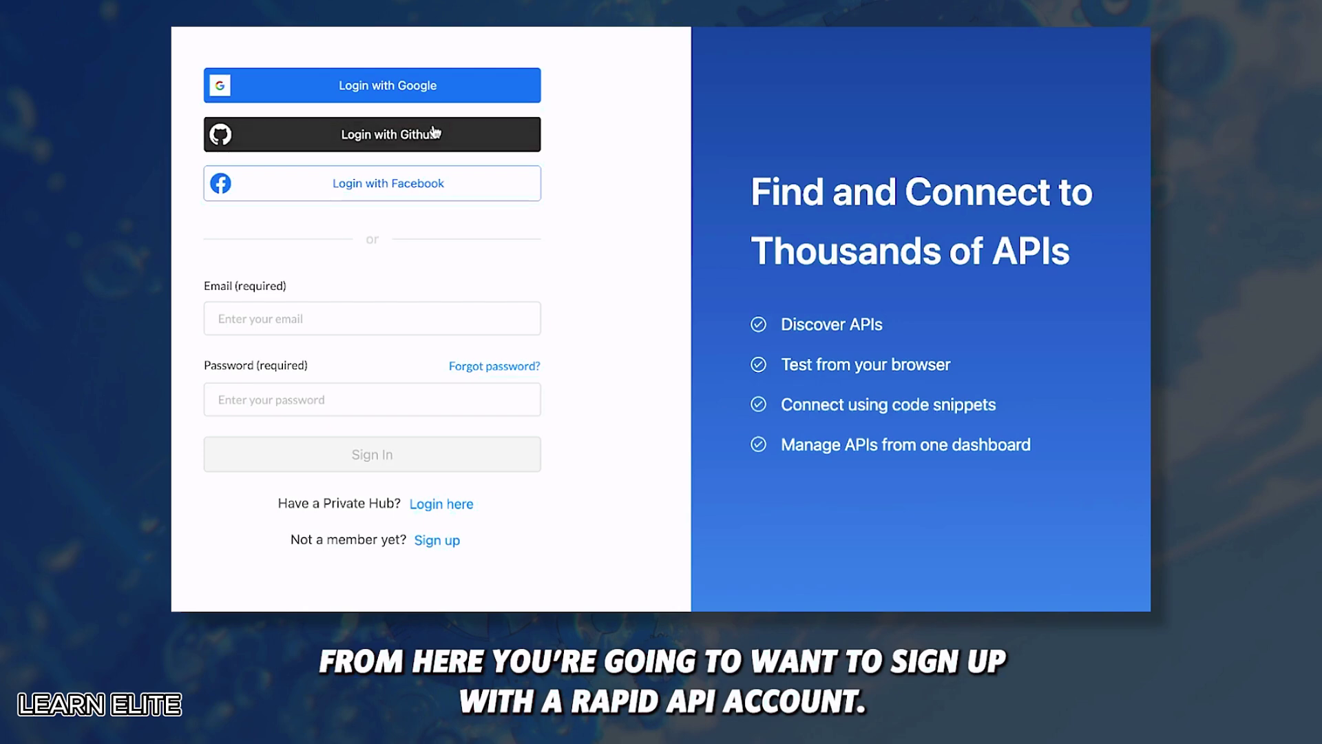
click(418, 85)
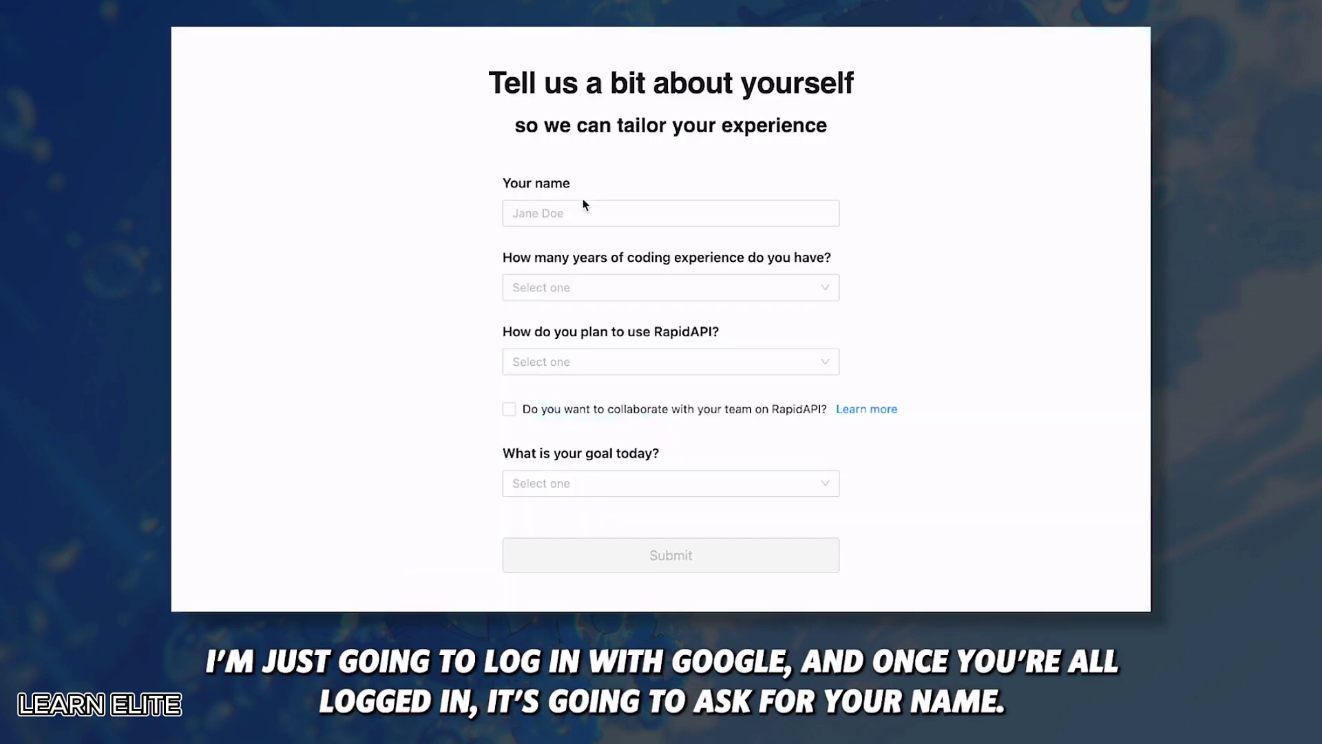
Submit the RapidAPI profile with a name, 0 years experience, Unsure and Use a specific API, and subscribe to ScrapeNinja's free Basic plan.
click(571, 215)
text(Despite)
click(587, 286)
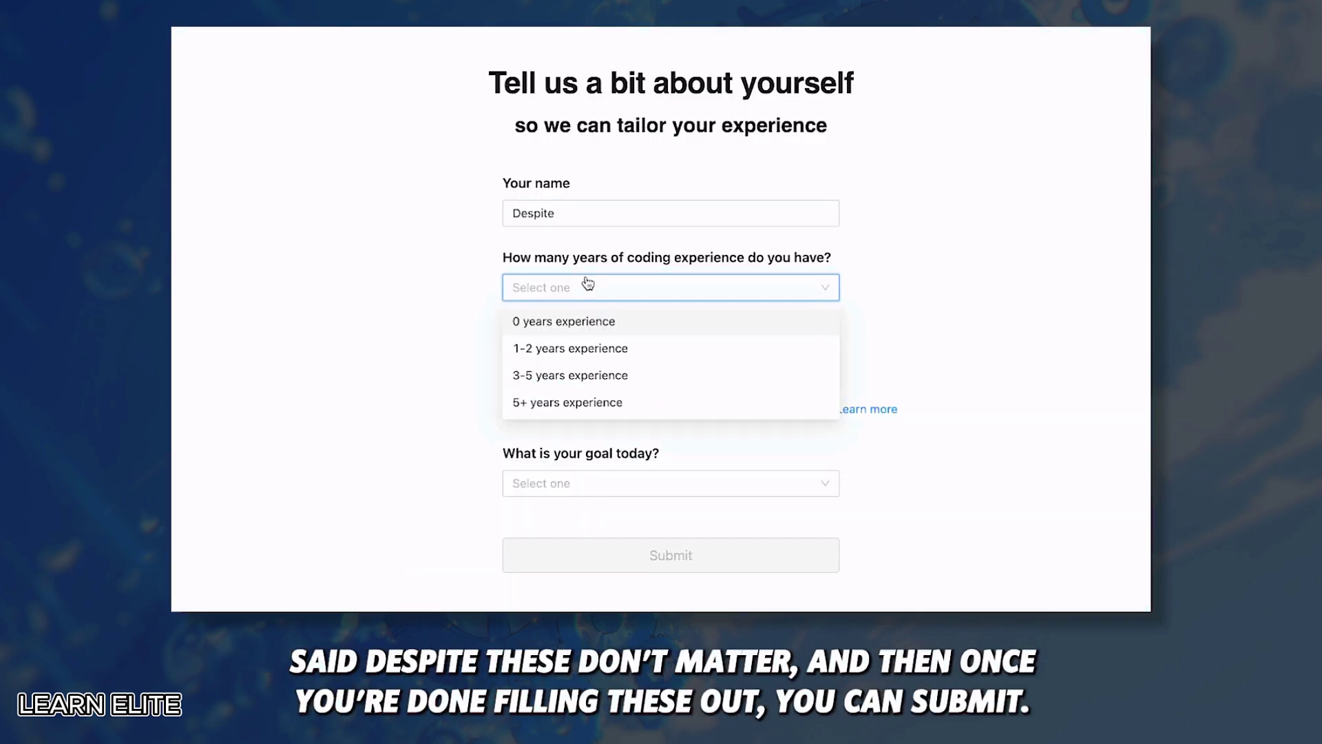
click(570, 321)
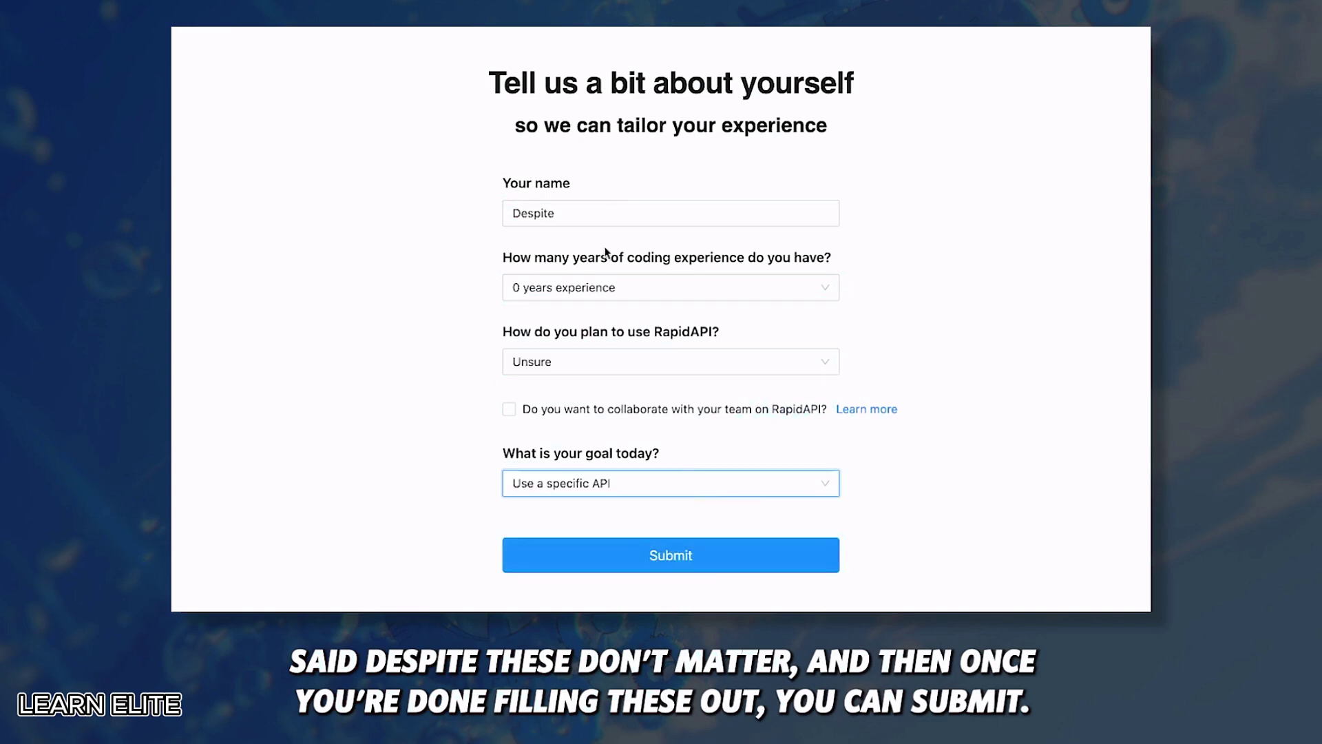
click(627, 558)
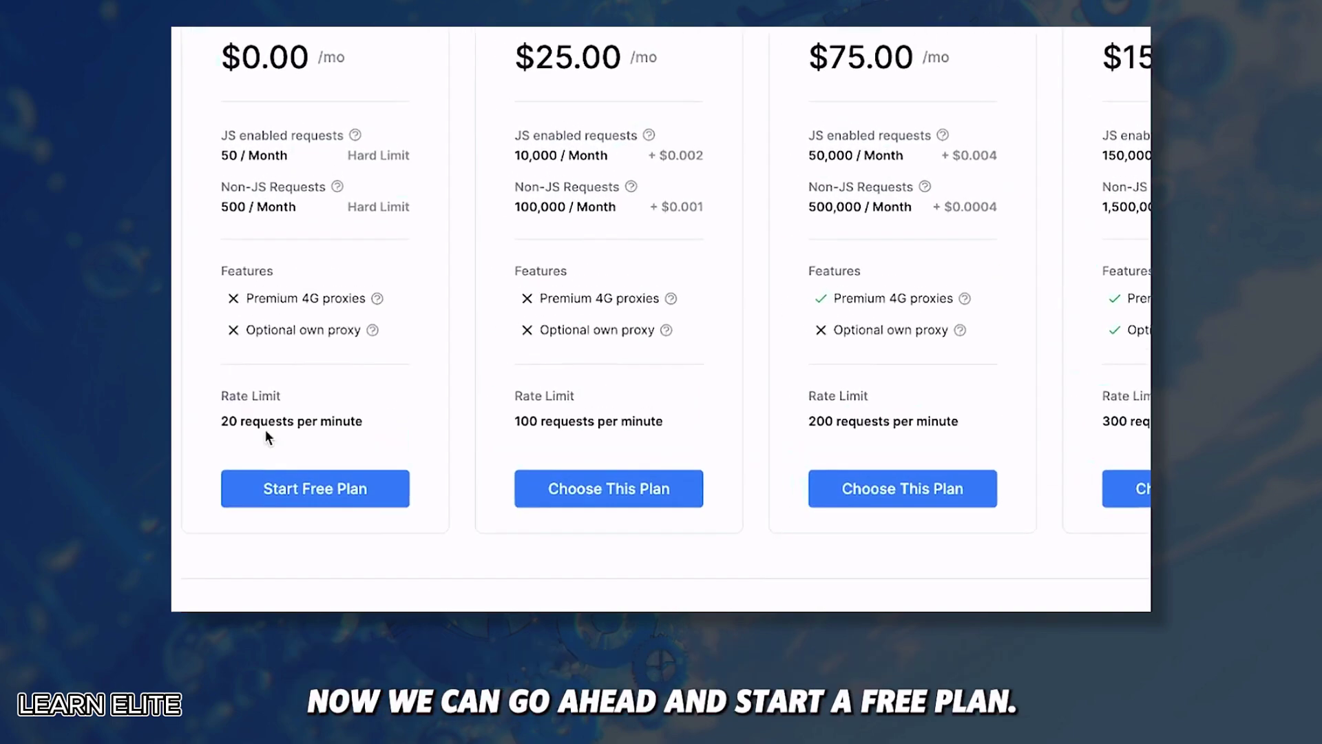
click(313, 567)
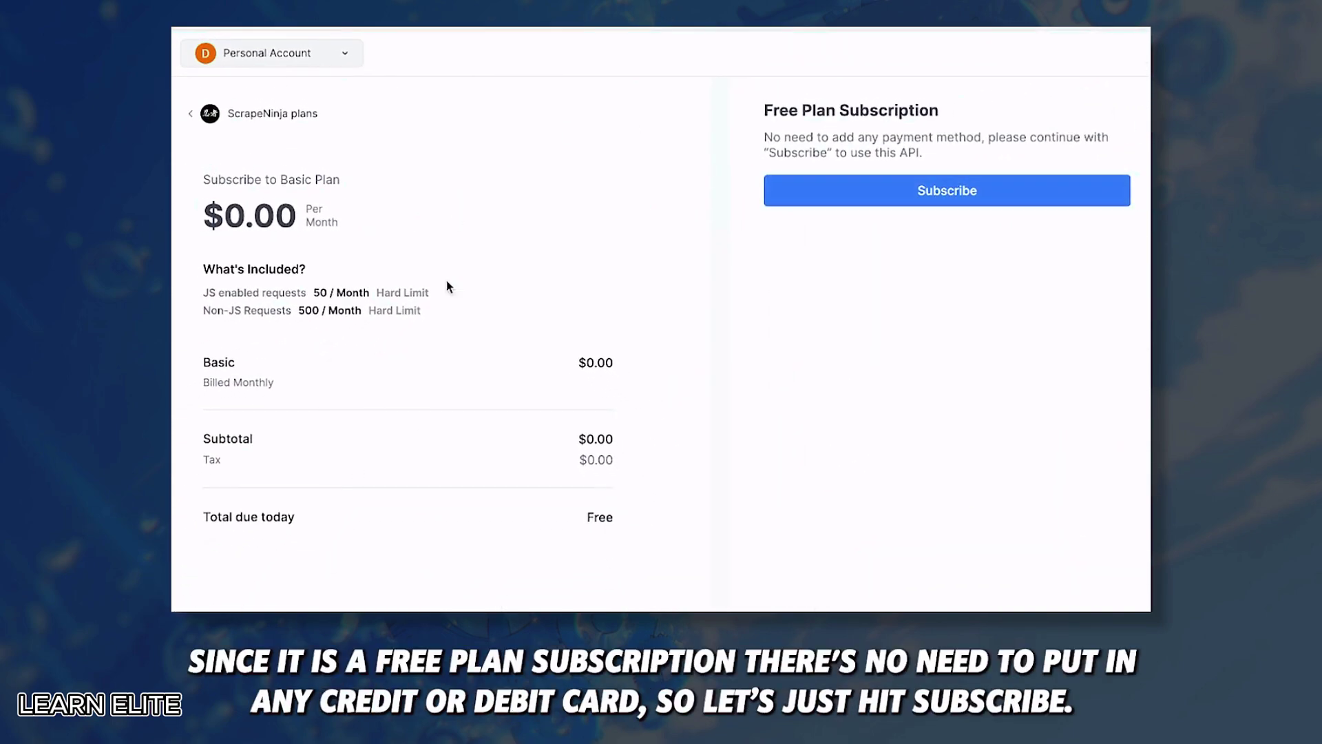
click(935, 200)
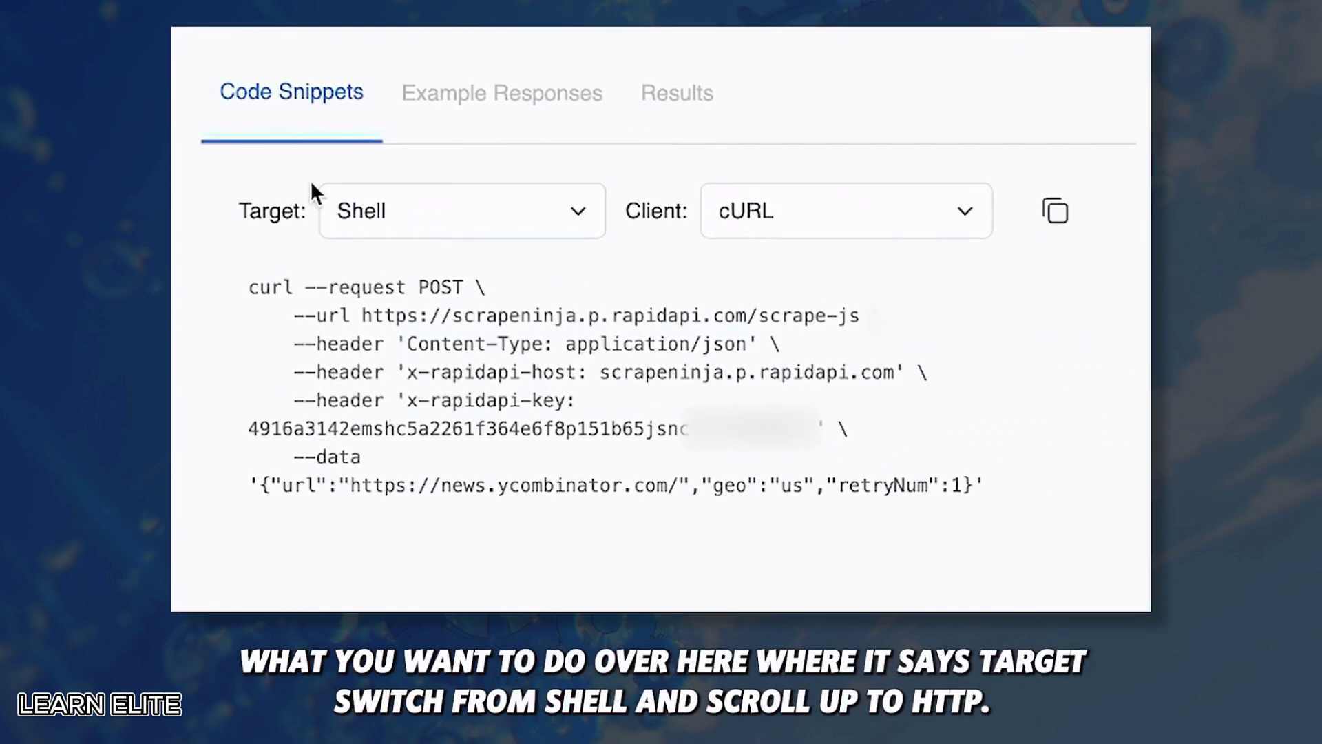
Set the ScrapeNinja code snippet's target to HTTP and review the request headers in the snippet.
click(507, 234)
scroll(441, 432, up, 4)
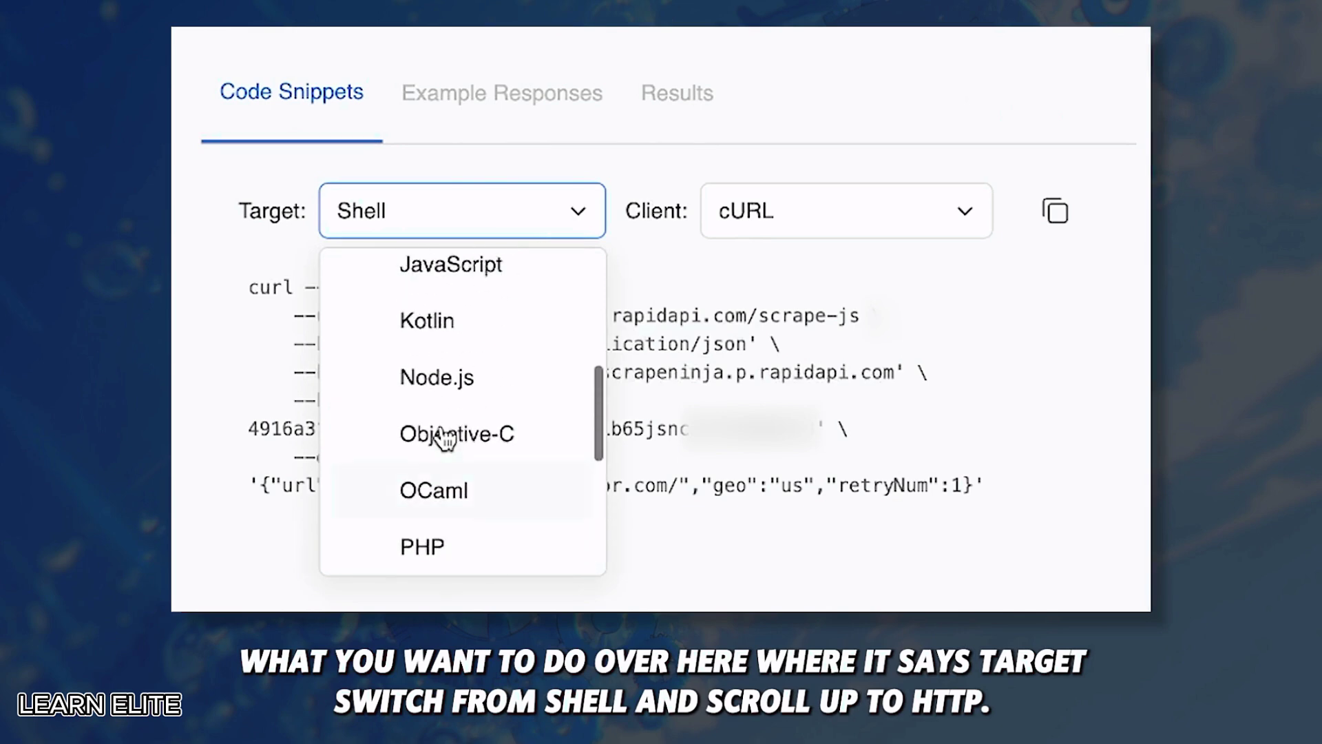
scroll(444, 438, up, 5)
click(444, 427)
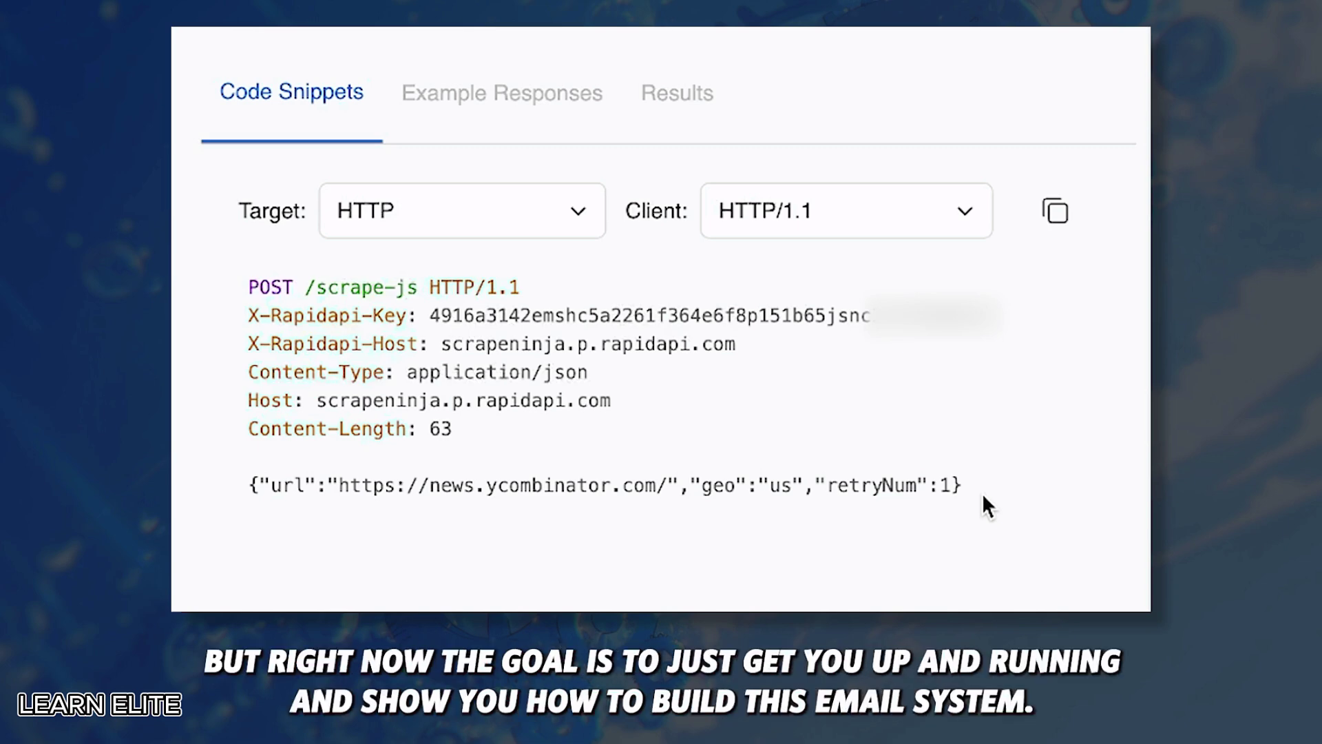
drag(249, 285, 472, 423)
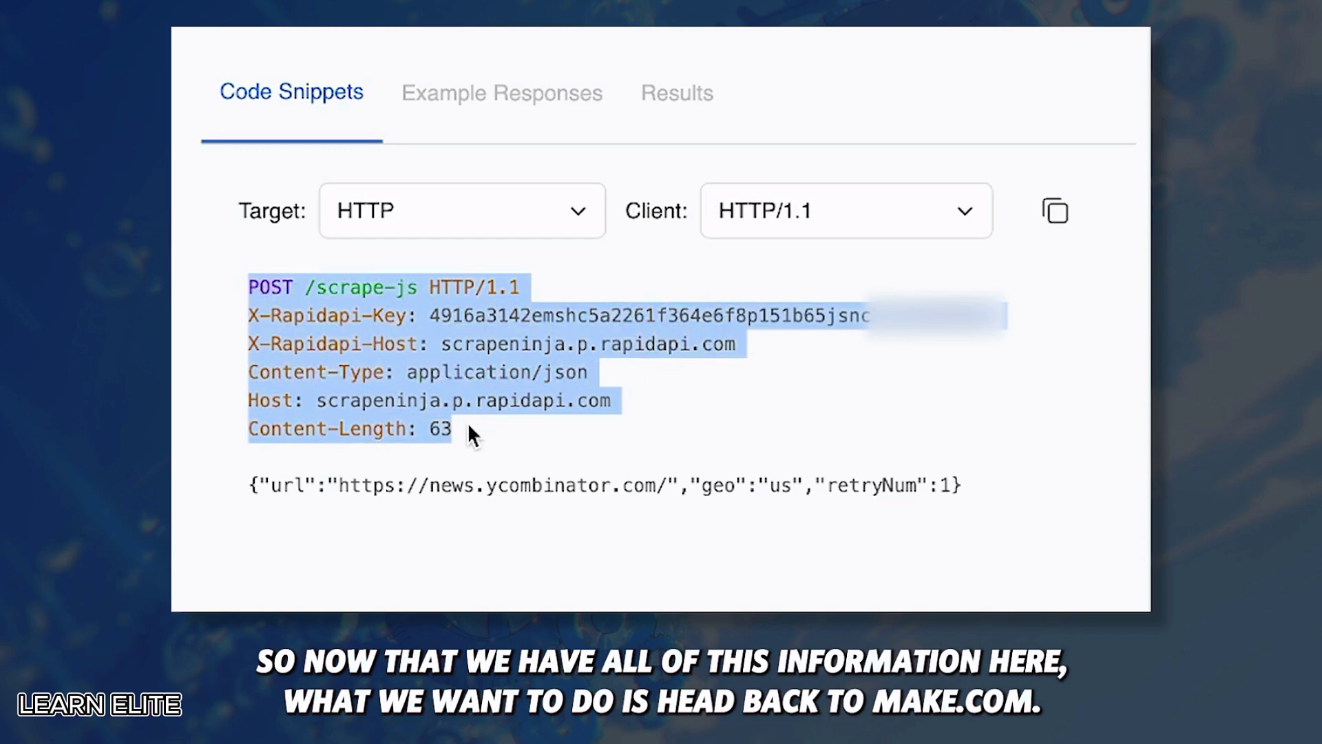
click(425, 444)
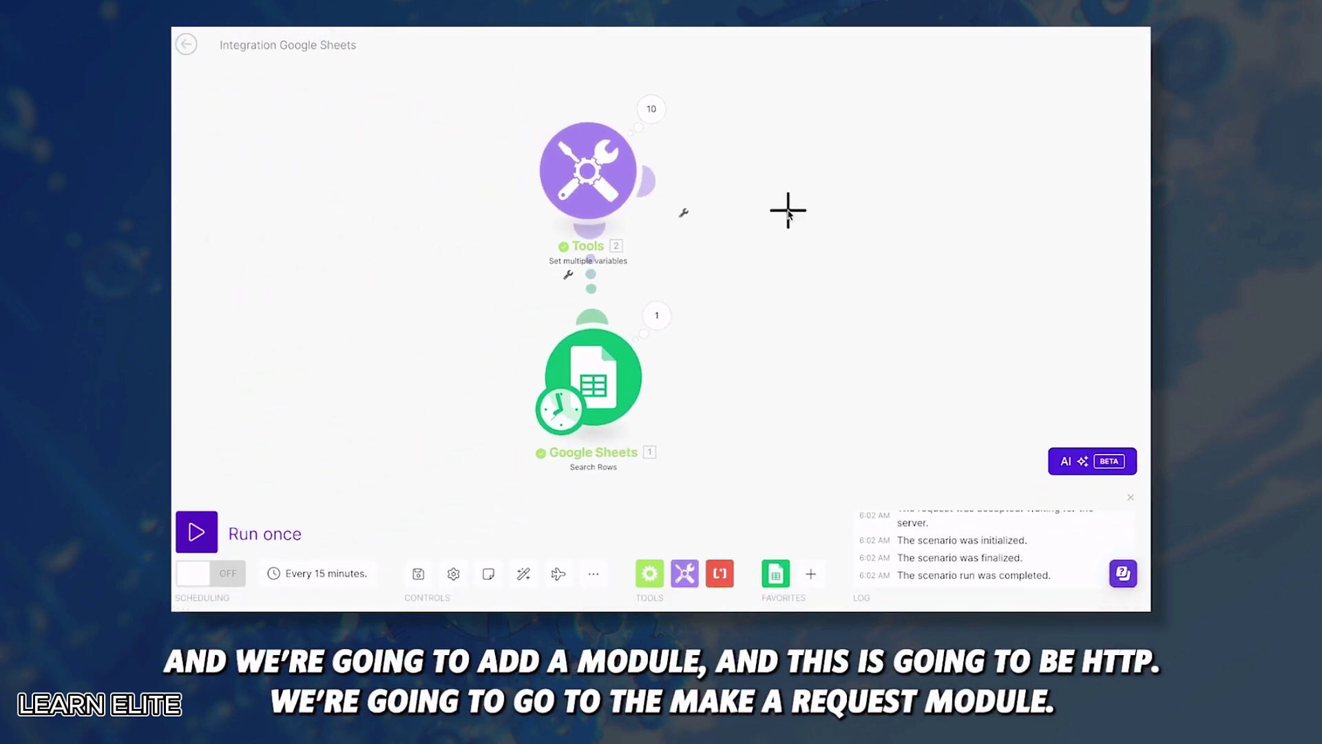
Switch to Make and add an HTTP Make a request module connected after the Set multiple variables module.
click(788, 212)
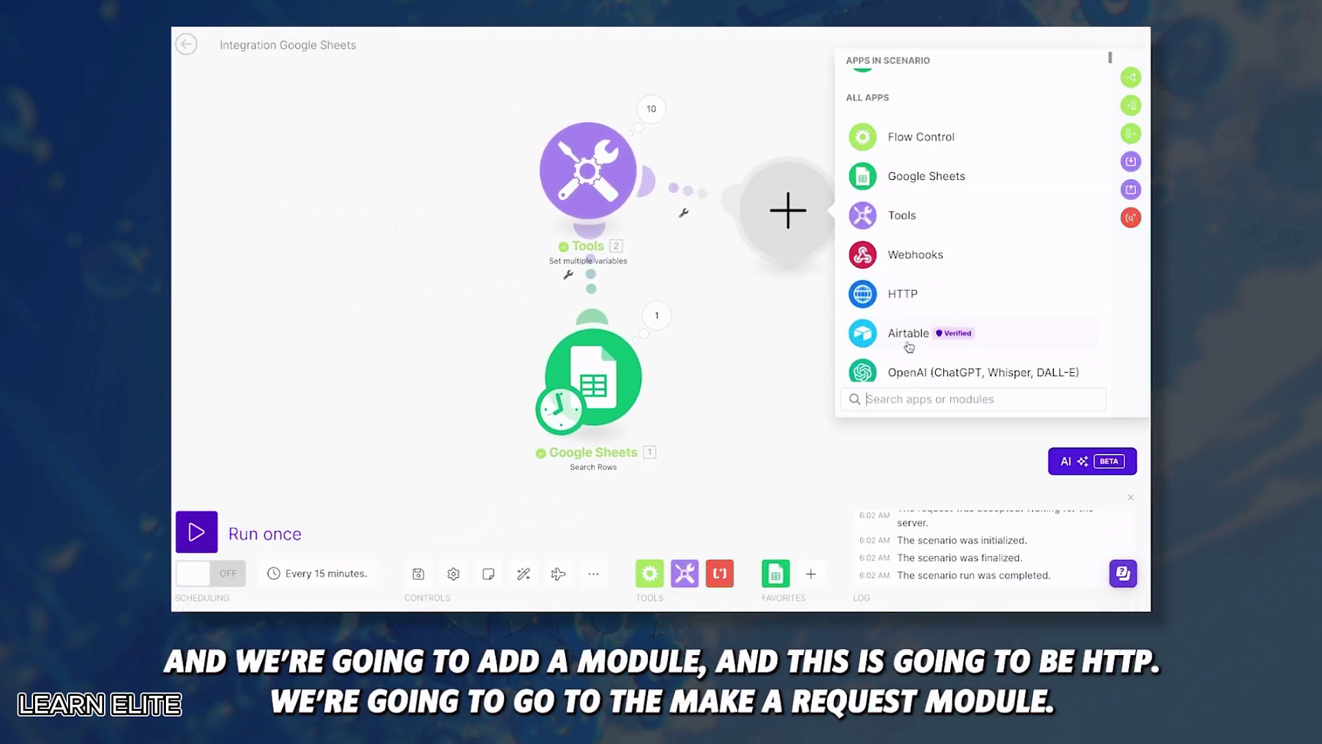
click(899, 290)
scroll(944, 276, down, 3)
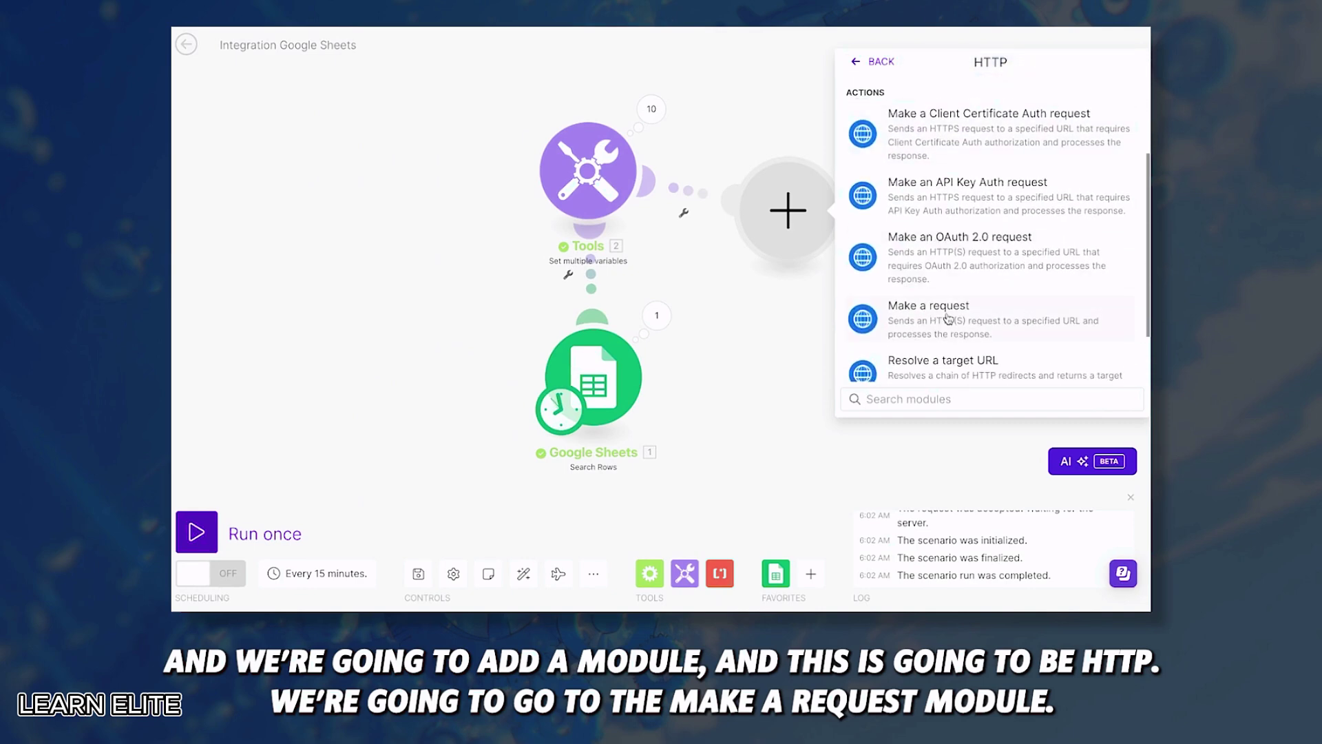
click(949, 318)
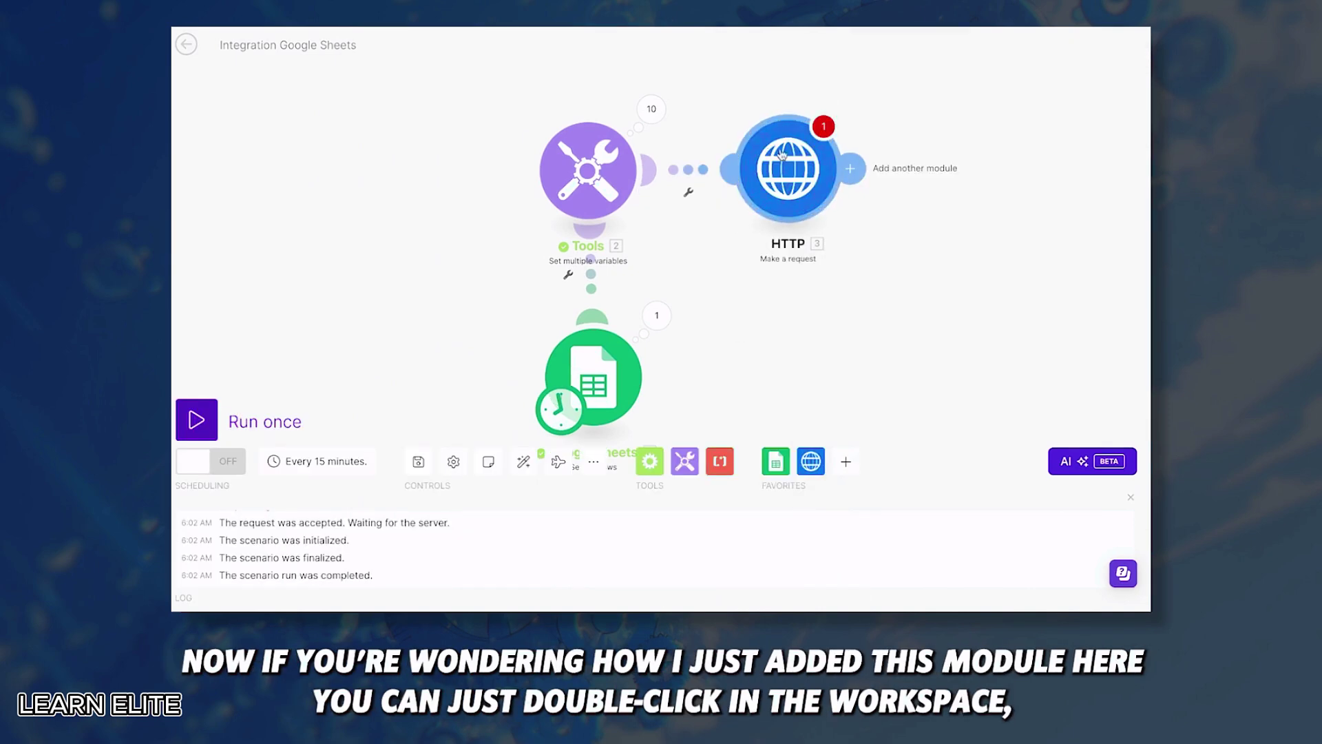
double_click(757, 58)
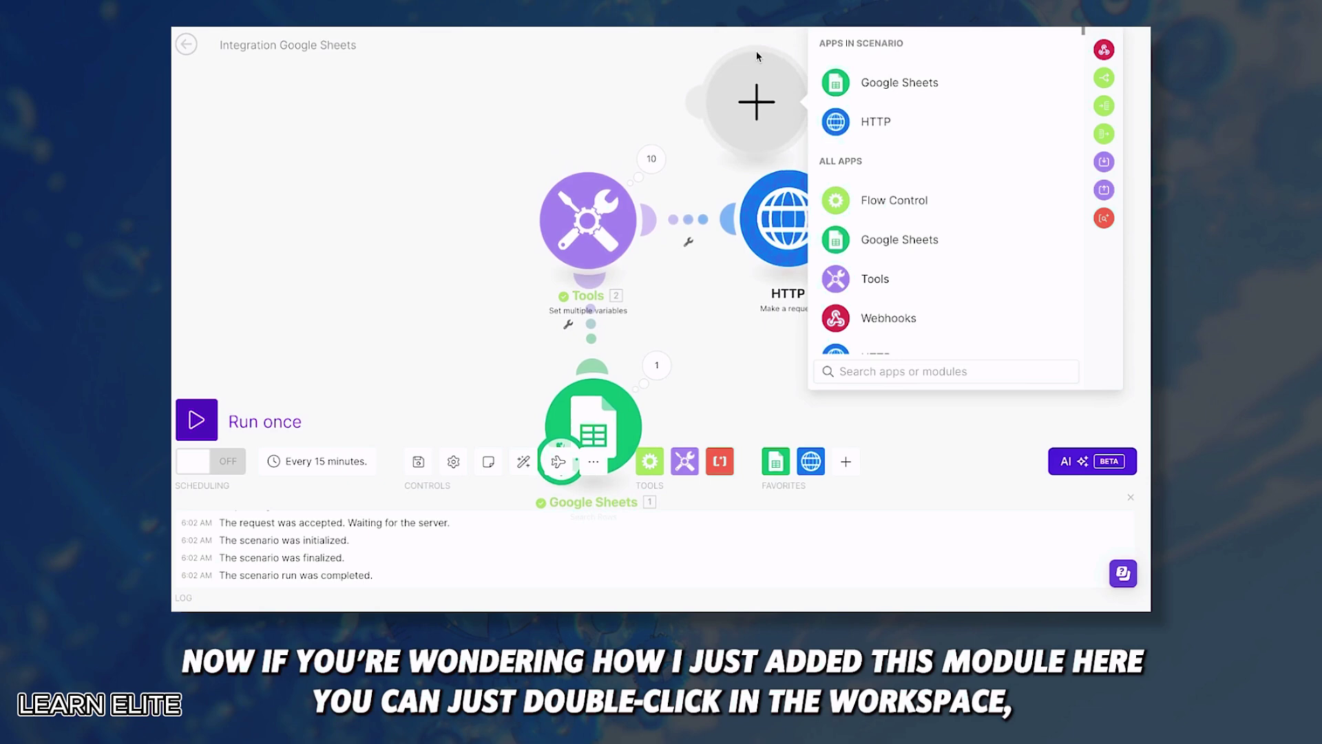
right_click(772, 109)
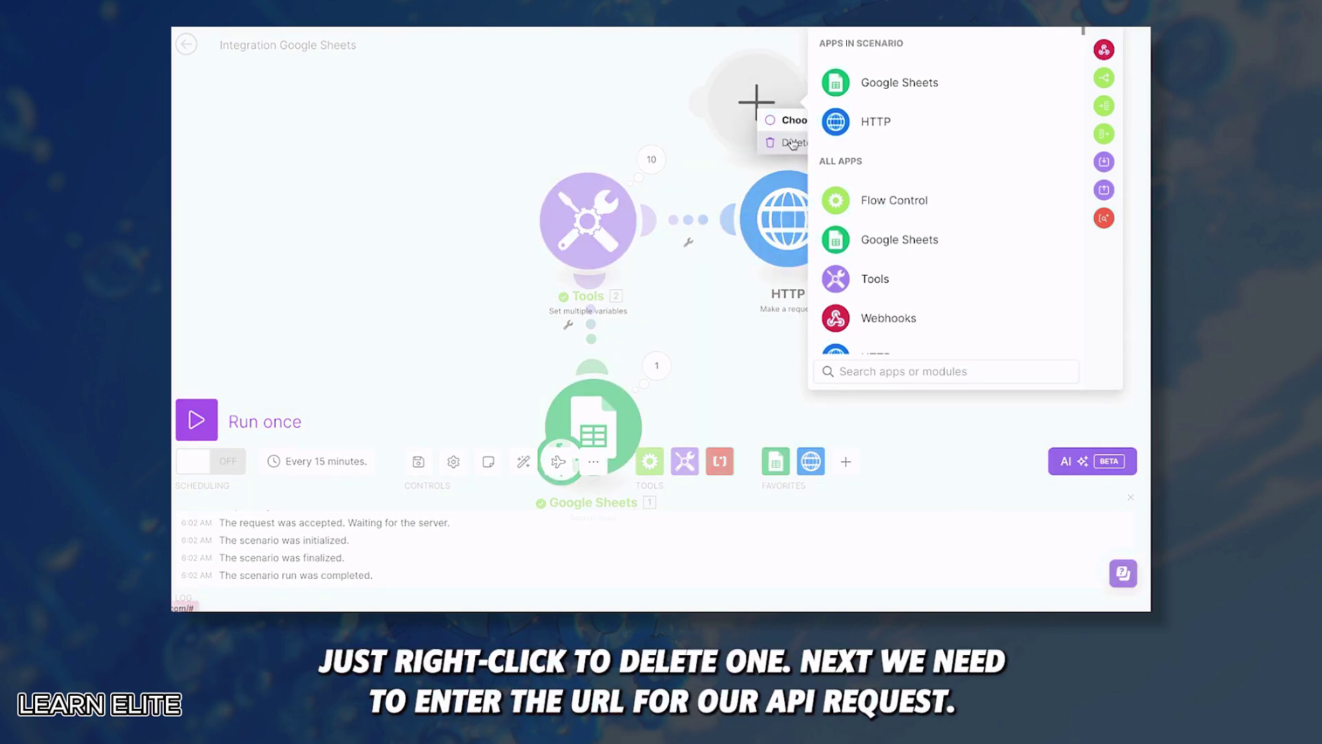
click(793, 143)
click(787, 210)
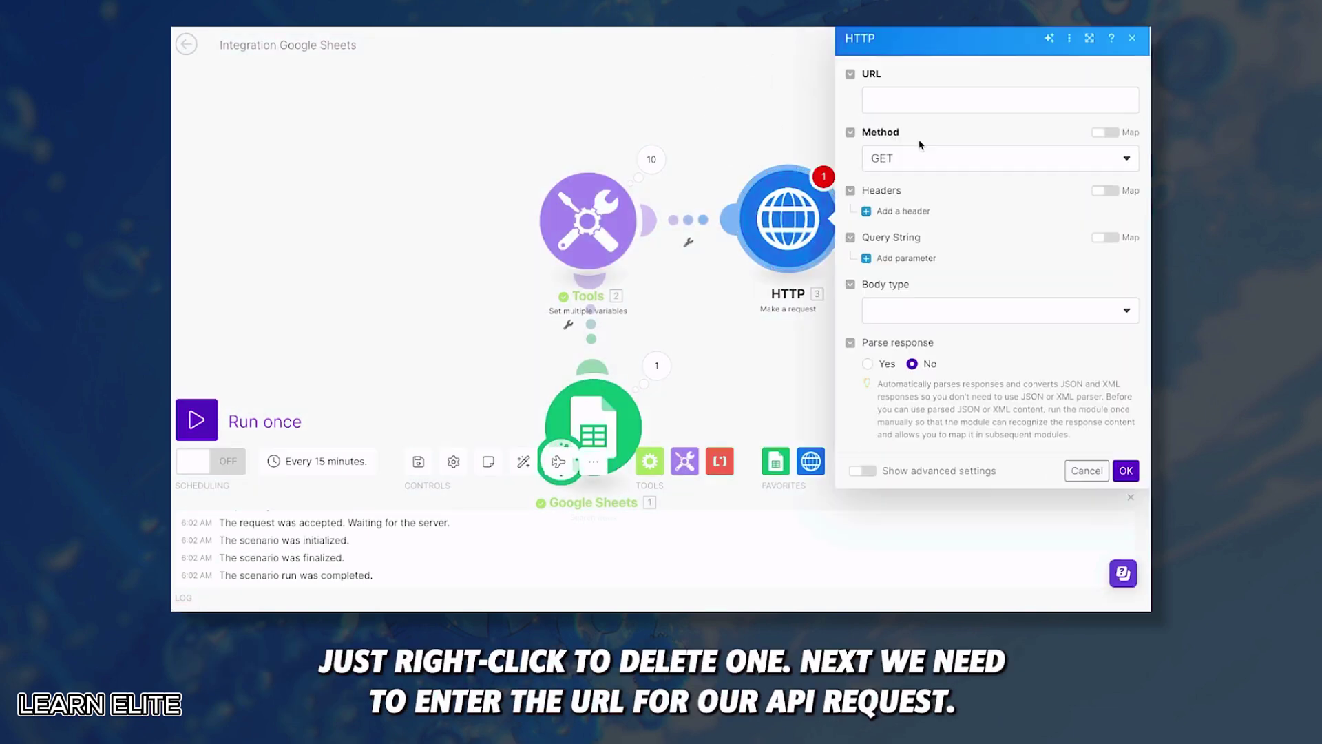
click(900, 103)
text(https://scrapeninja.p.rapidapi.com/scrape)
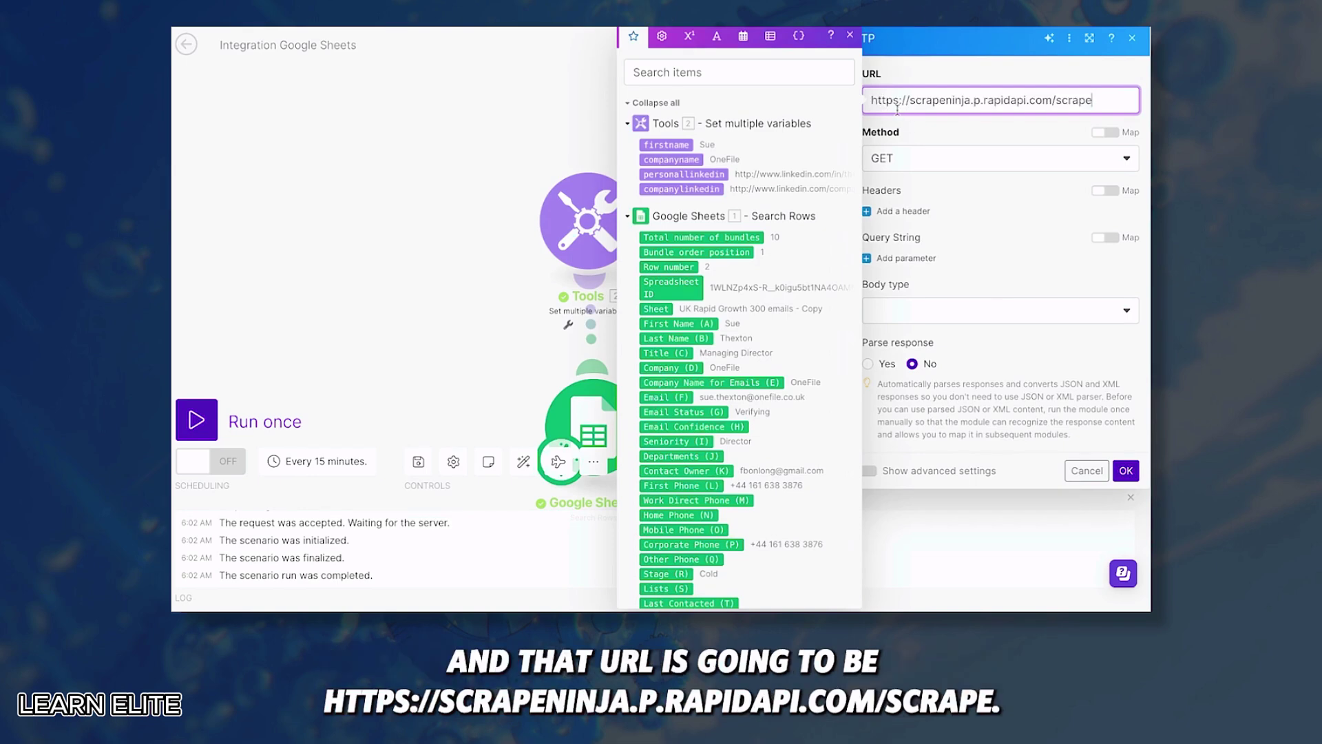
drag(909, 100, 866, 102)
drag(1102, 101, 1054, 101)
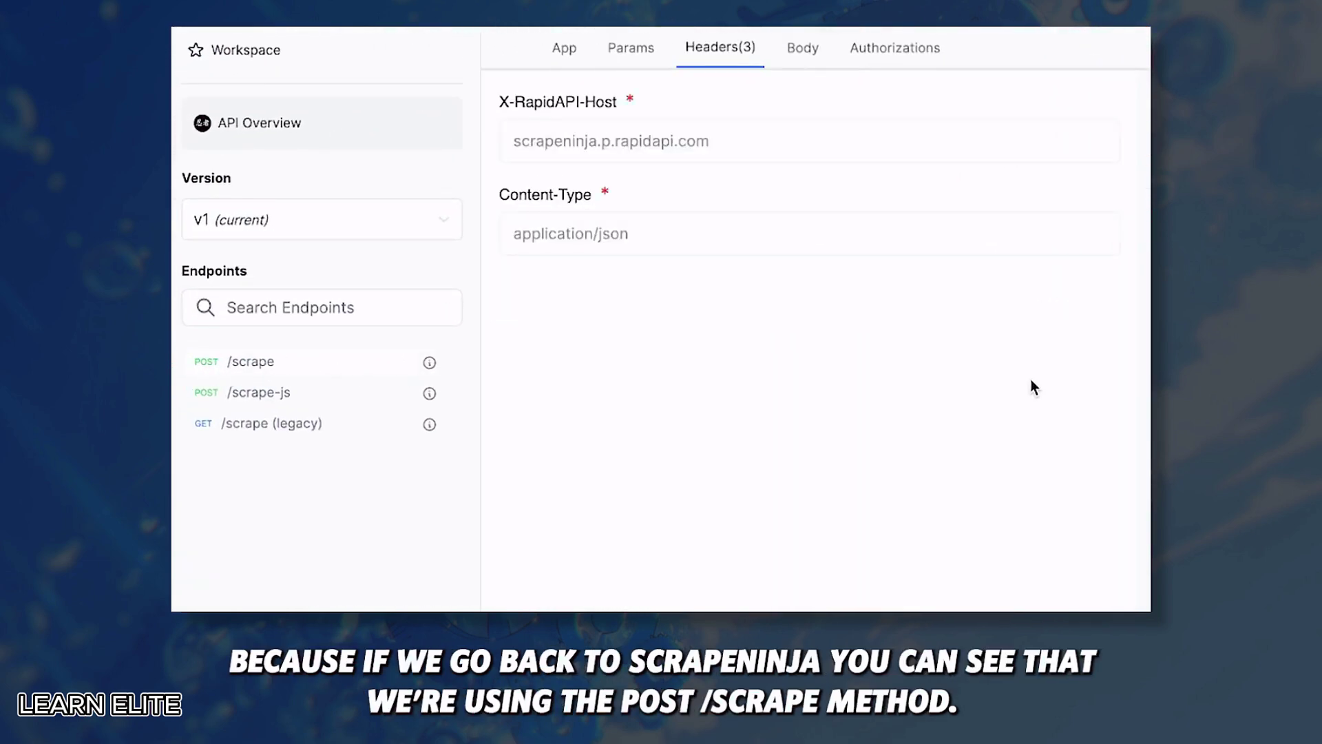
Check the request method of ScrapeNinja's /scrape endpoint on RapidAPI and set the HTTP module's method to POST in Make.
drag(355, 288, 289, 292)
click(387, 291)
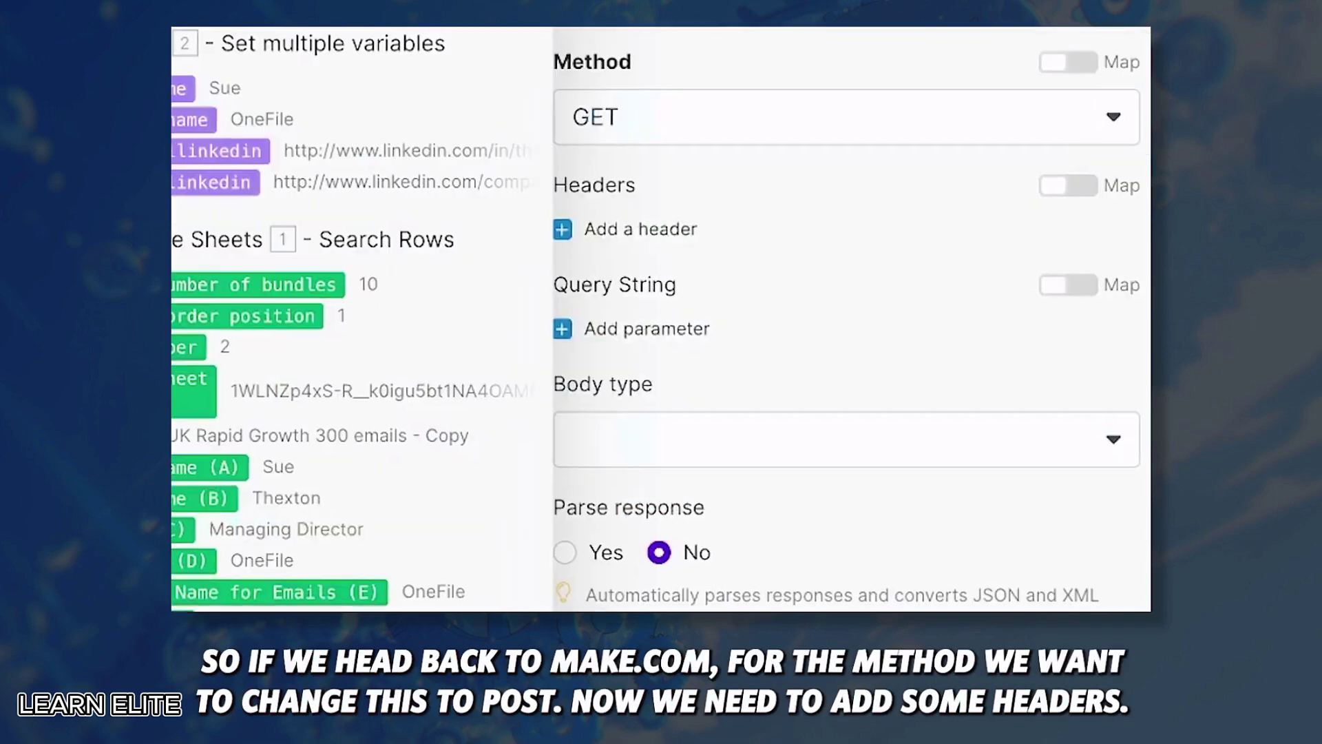
click(878, 162)
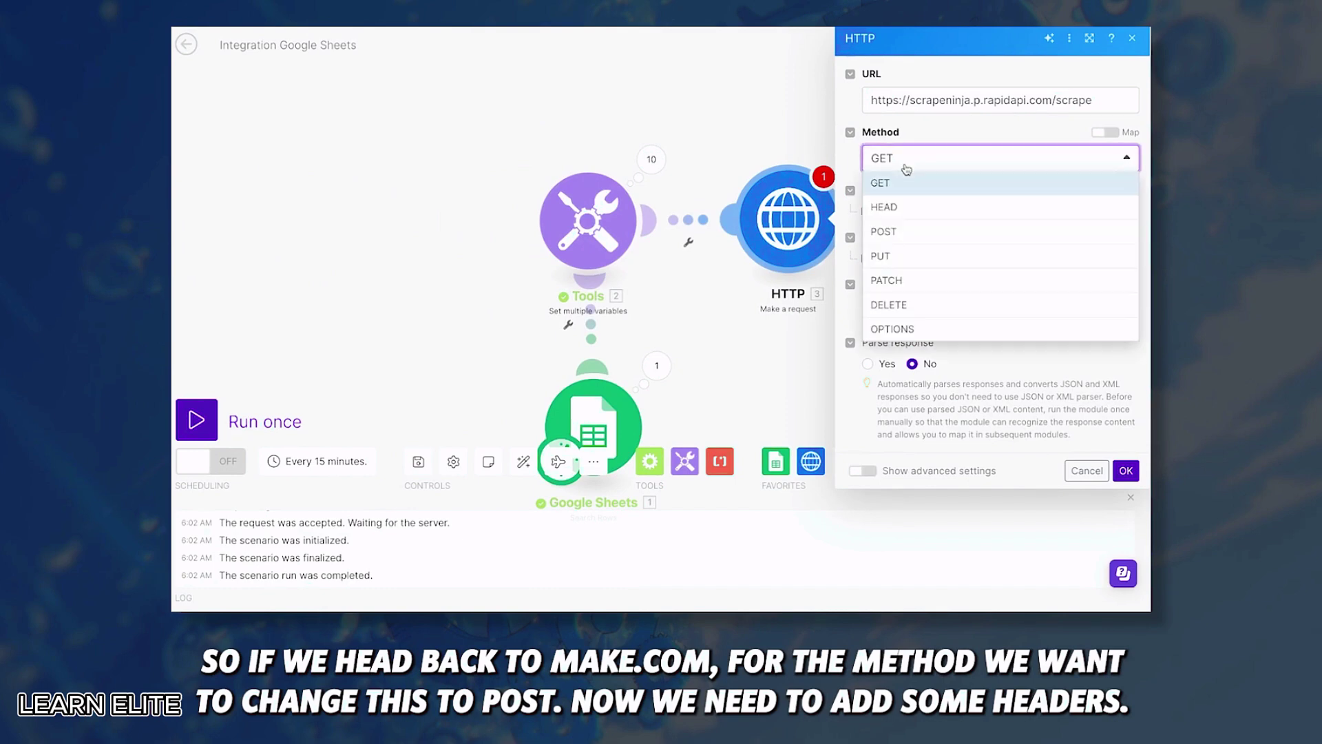
click(888, 230)
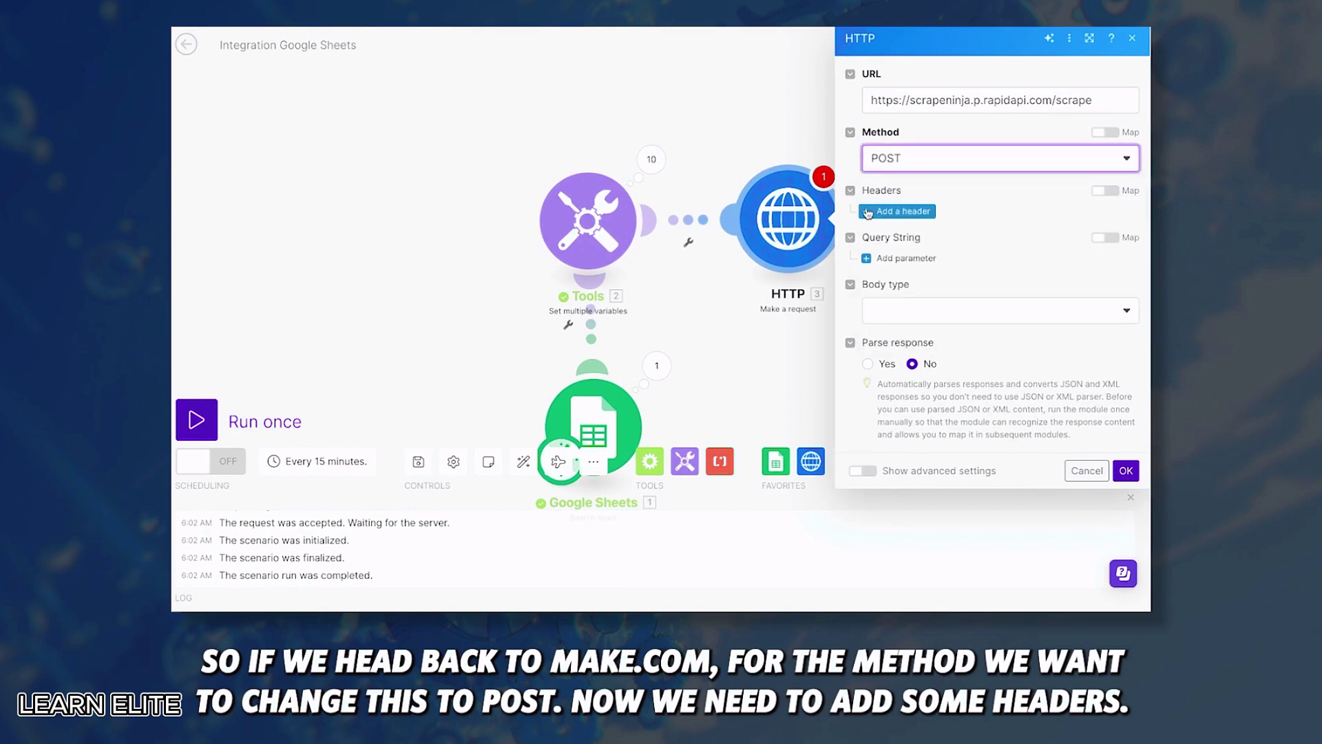
Add a request header named Content-Type with the value application/json, taking both from ScrapeNinja's headers on RapidAPI.
click(895, 211)
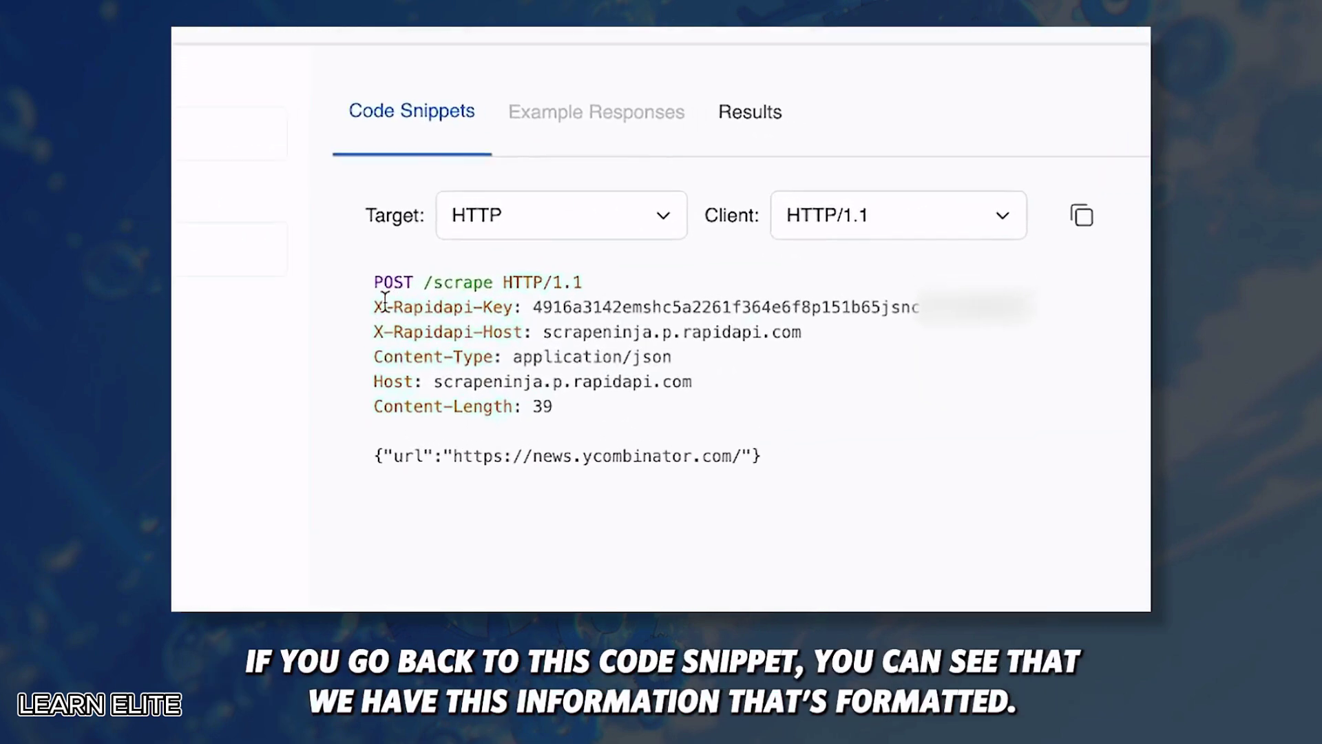
drag(313, 314, 306, 220)
drag(485, 316, 1066, 318)
key(ctrl+c)
click(879, 377)
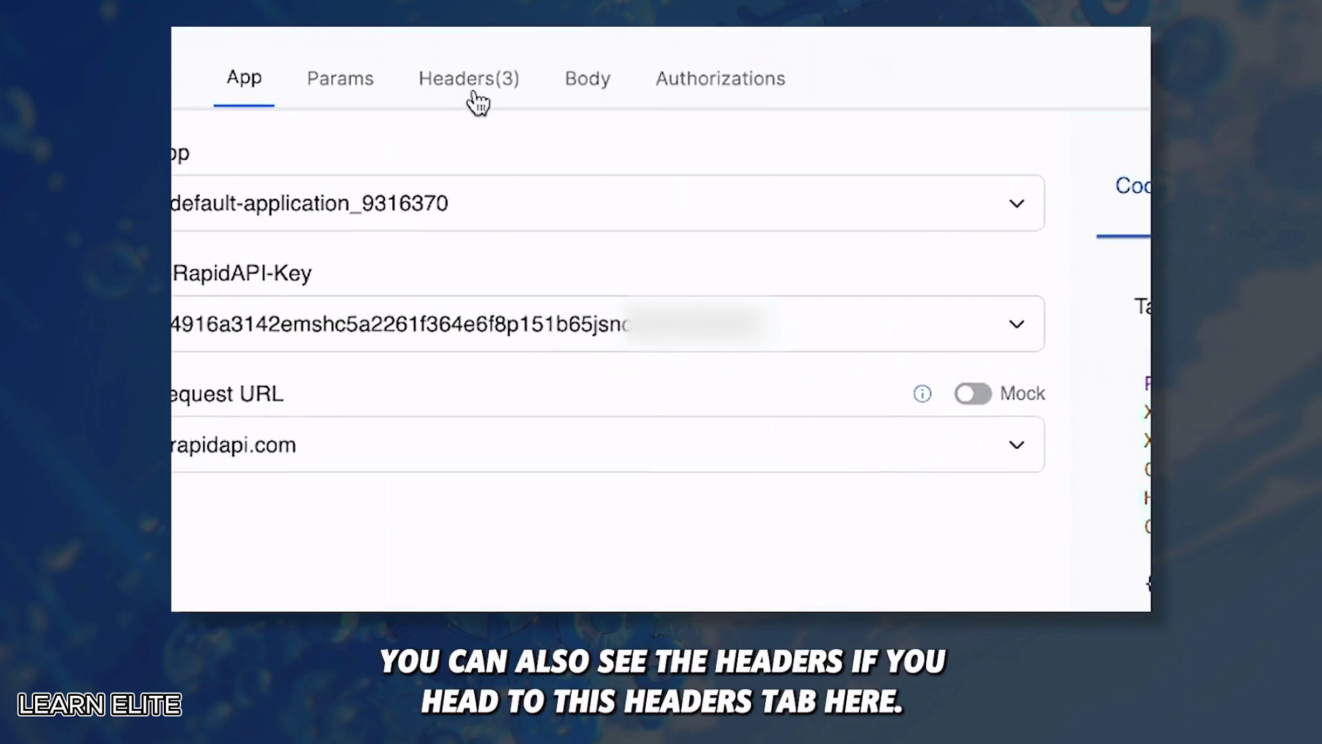
click(478, 82)
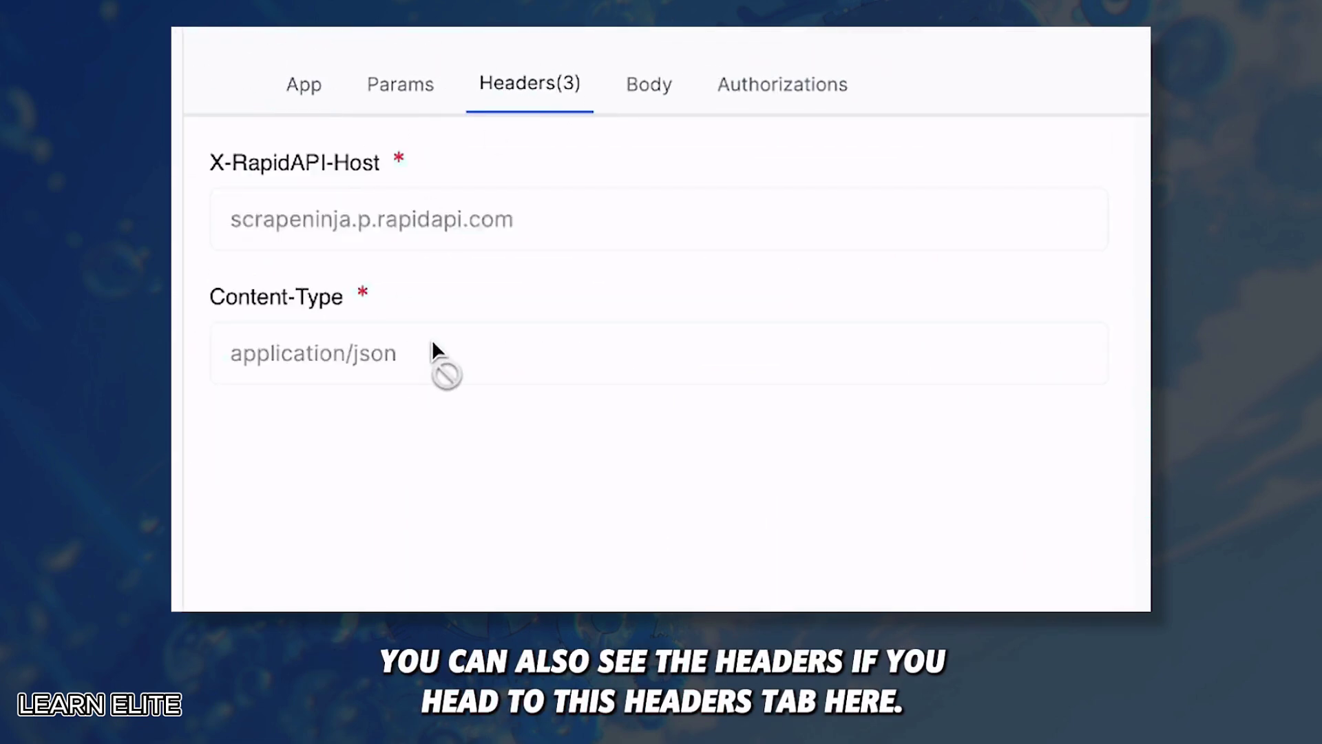
drag(343, 296, 205, 298)
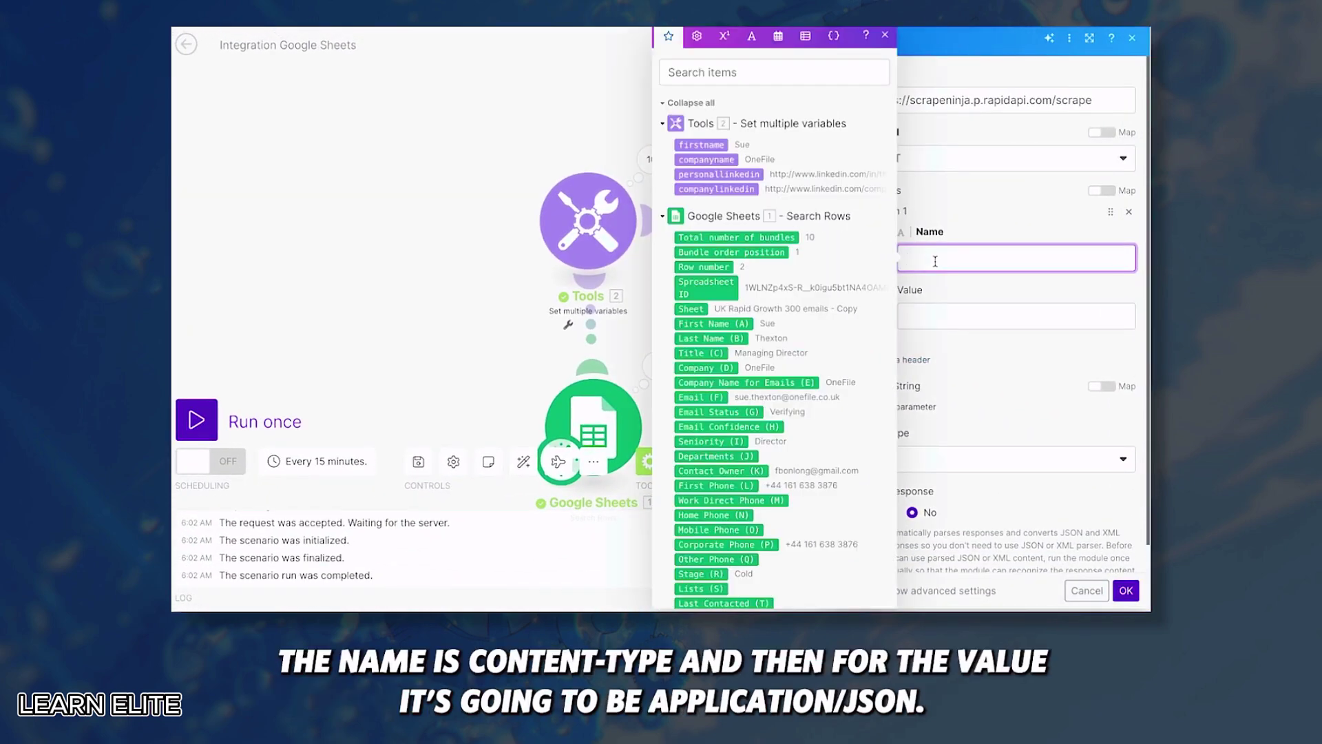
text(Content-Type)
click(930, 311)
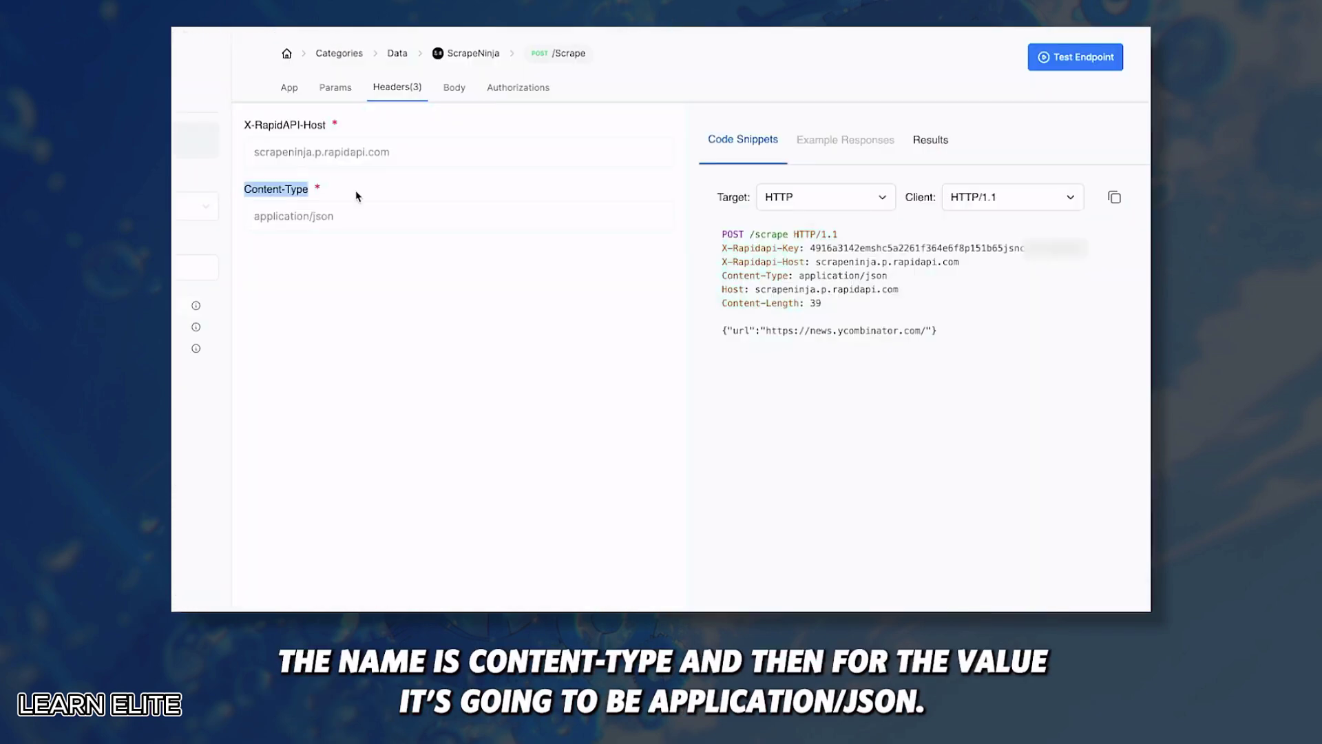
drag(334, 216, 245, 219)
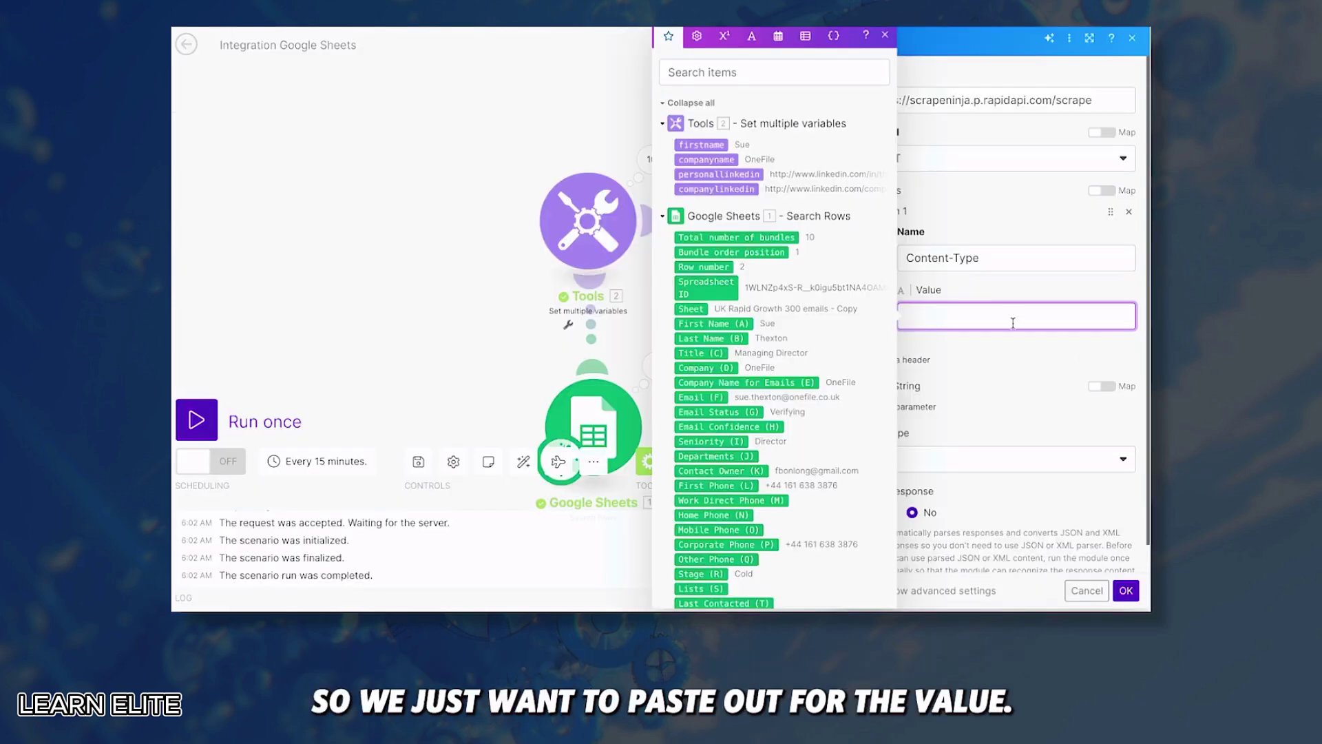
text(application/json)
click(978, 369)
Add a second header named X-Rapidapi-Key and paste the API key from the RapidAPI code snippet as its value.
click(916, 363)
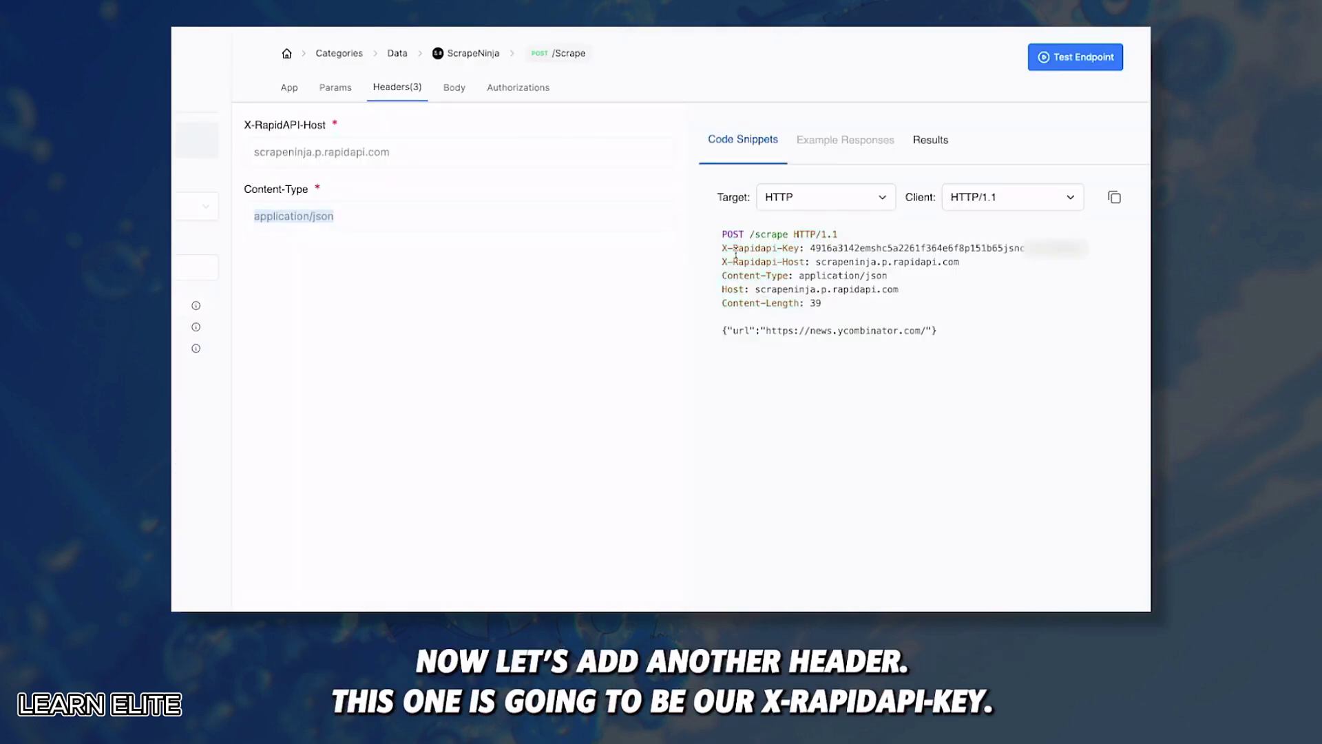
drag(722, 248, 800, 246)
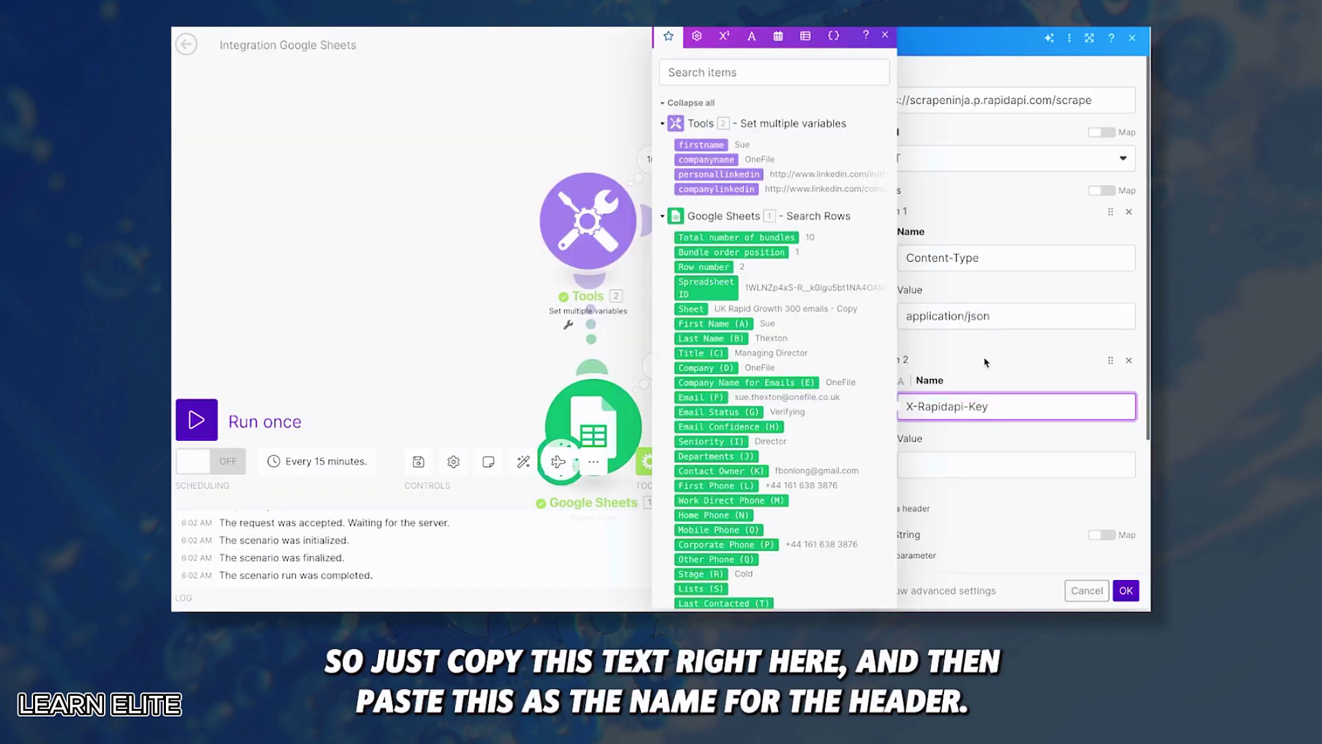
click(984, 363)
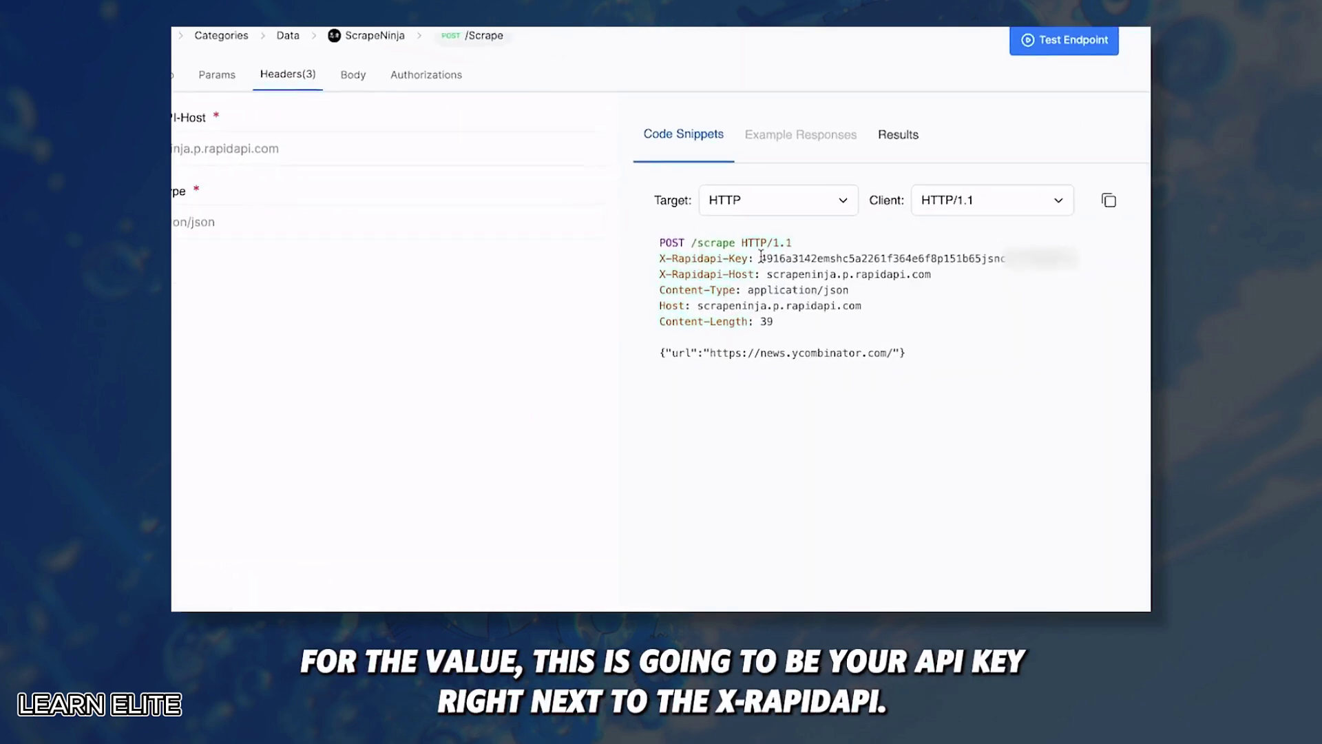
drag(809, 248, 831, 248)
drag(633, 286, 1025, 315)
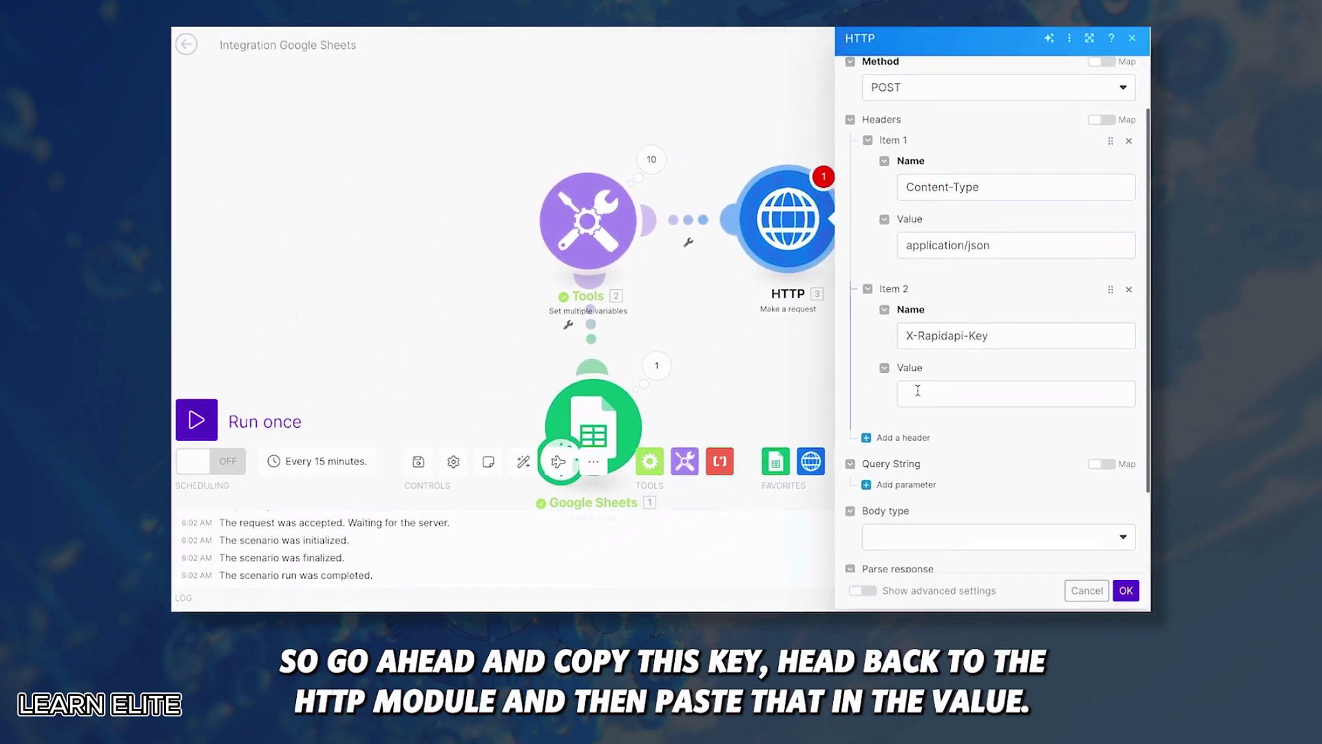
click(918, 392)
key(ctrl+v)
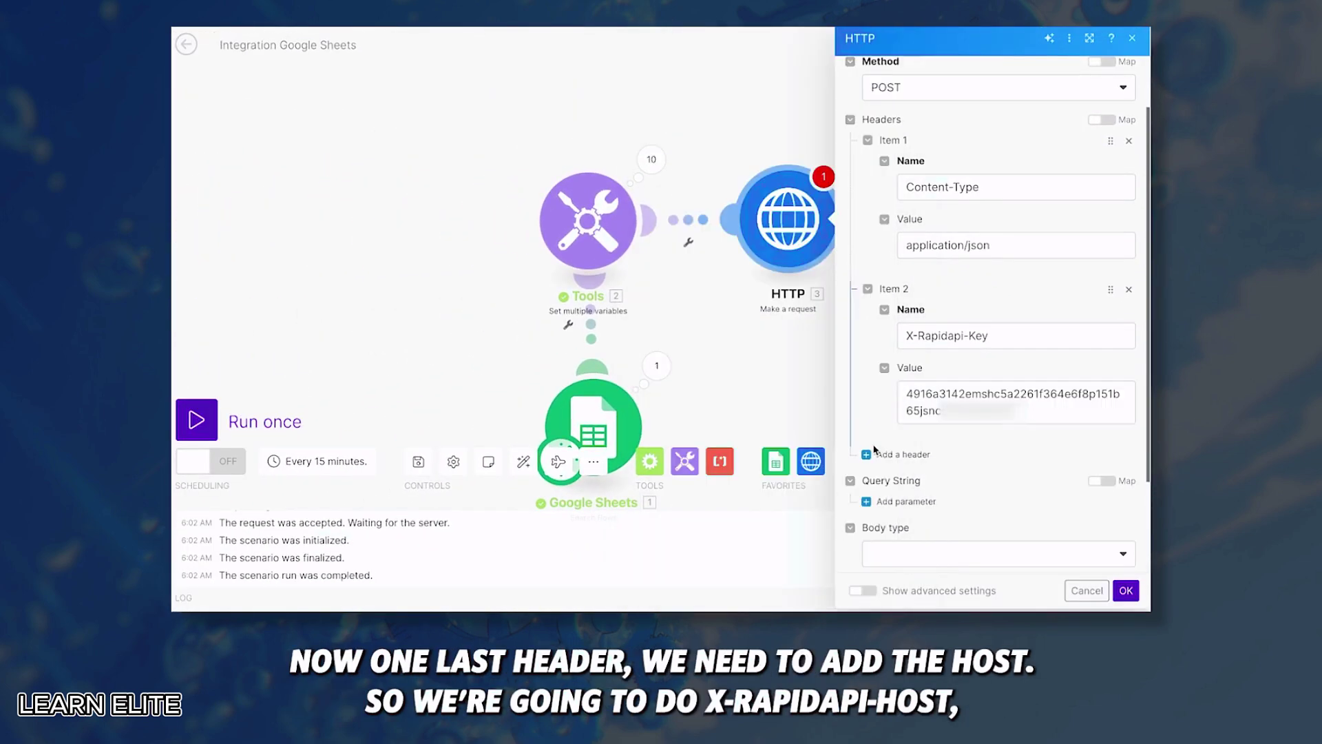
Add a third header named X-Rapidapi-Host with the value scrapeninja.p.rapidapi.com, copying both from the RapidAPI code snippet into Make's HTTP module.
click(888, 451)
scroll(882, 424, down, 2)
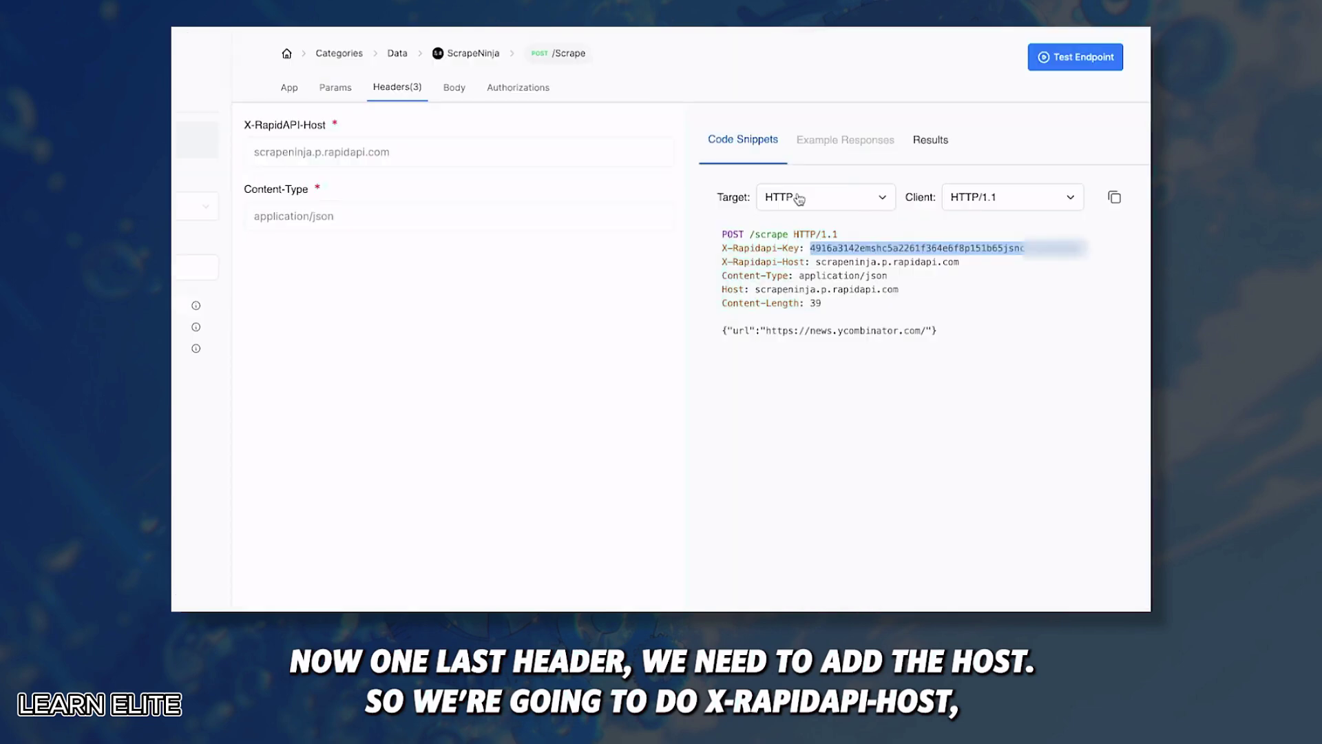
click(708, 281)
drag(722, 261, 804, 263)
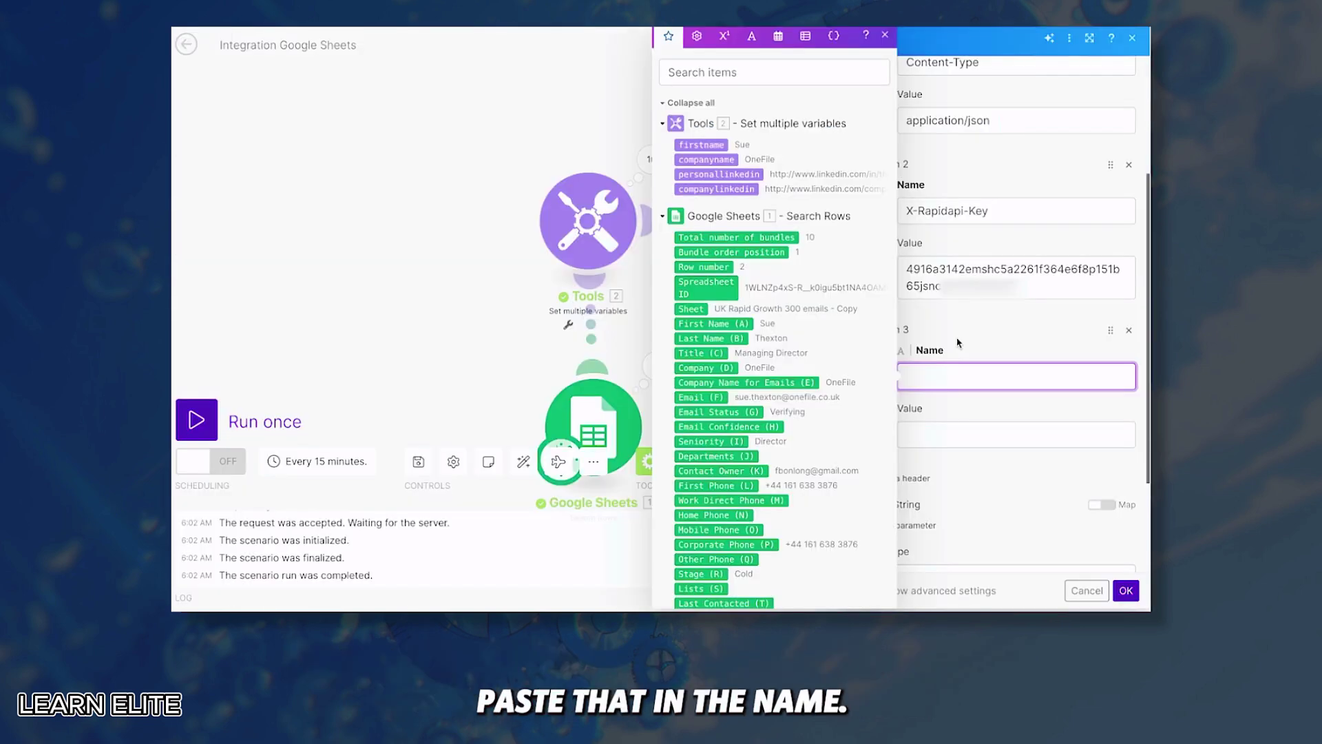
text(X-Rapidapi-Host)
click(937, 399)
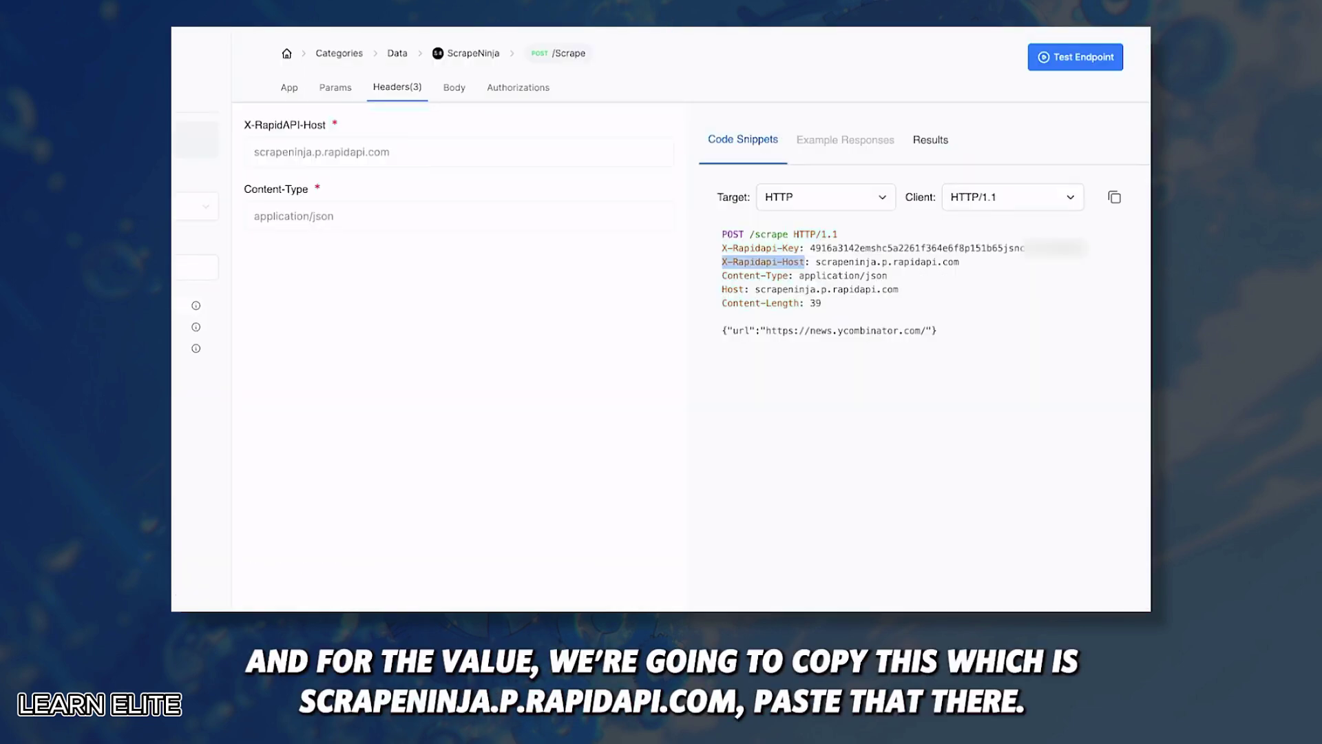
drag(816, 262, 959, 263)
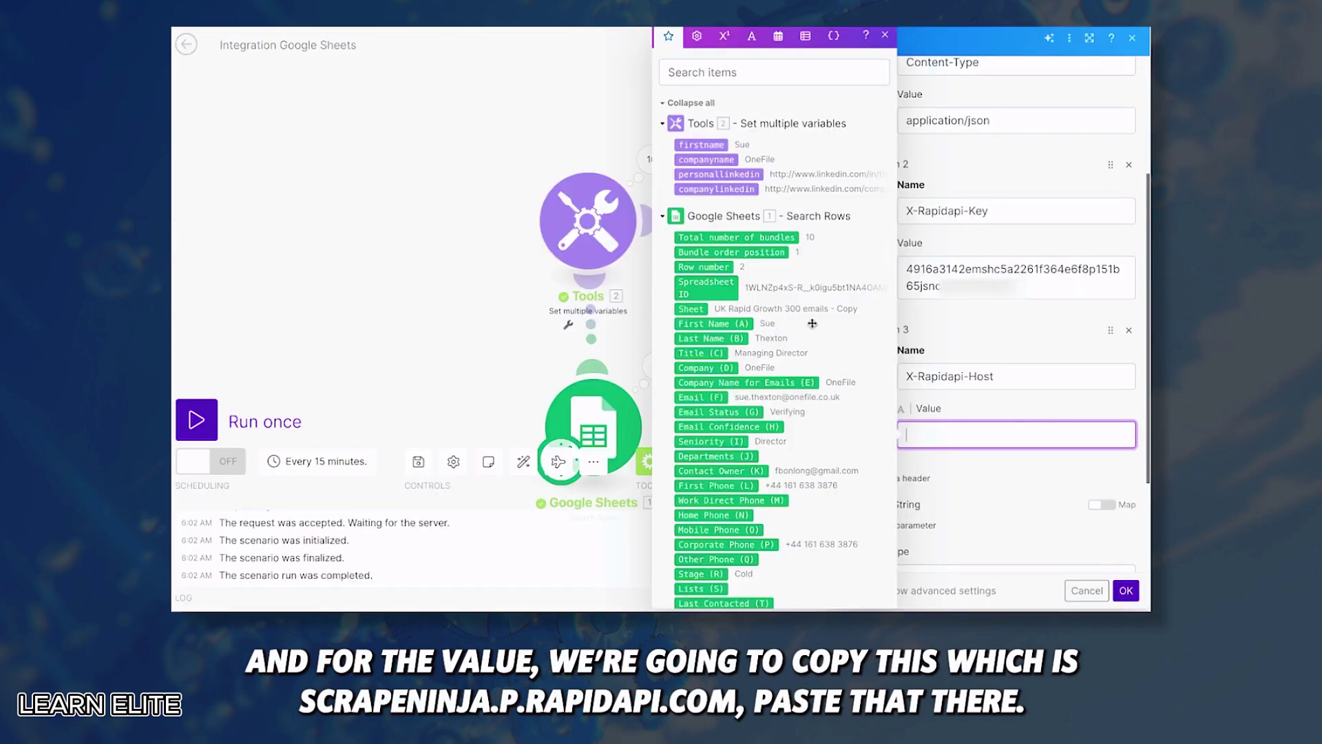
text(scrapeninja.p.rapidapi.com)
click(955, 506)
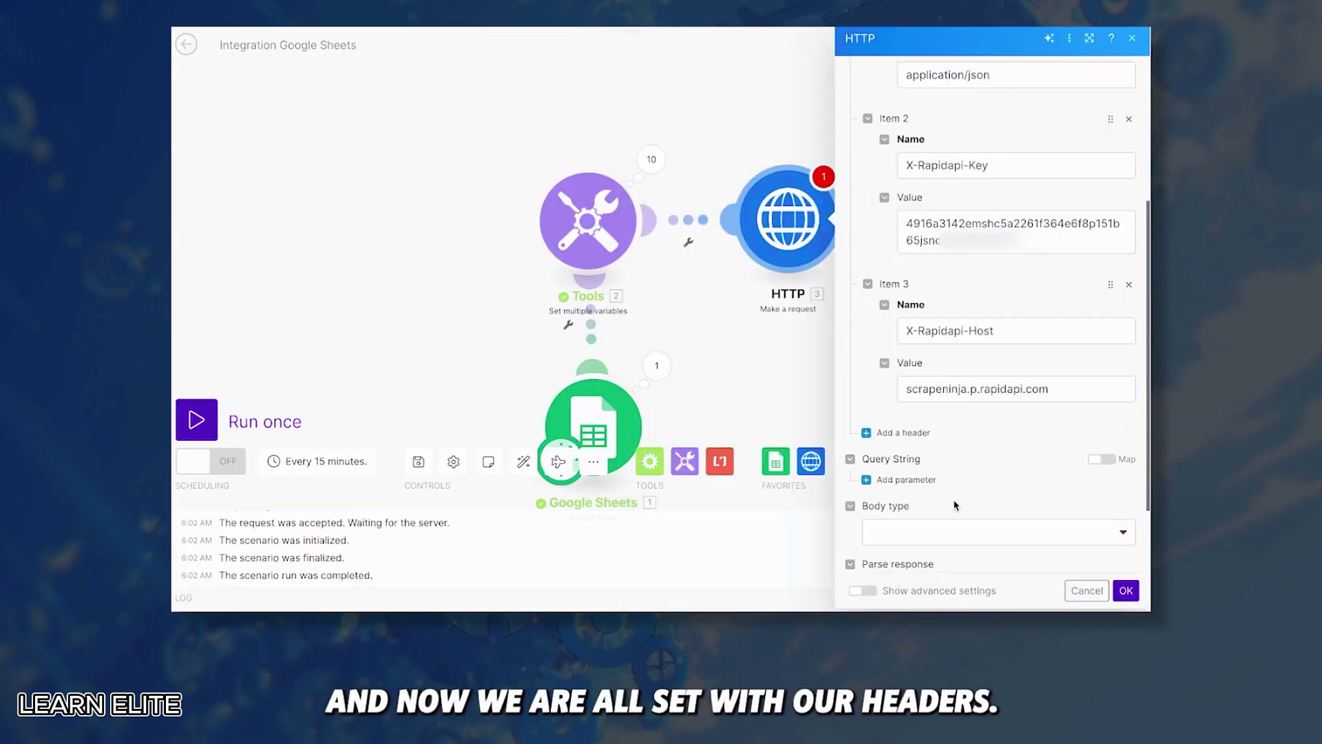
Set the HTTP request's body type to Raw and its content type to JSON (application/json).
scroll(961, 444, down, 2)
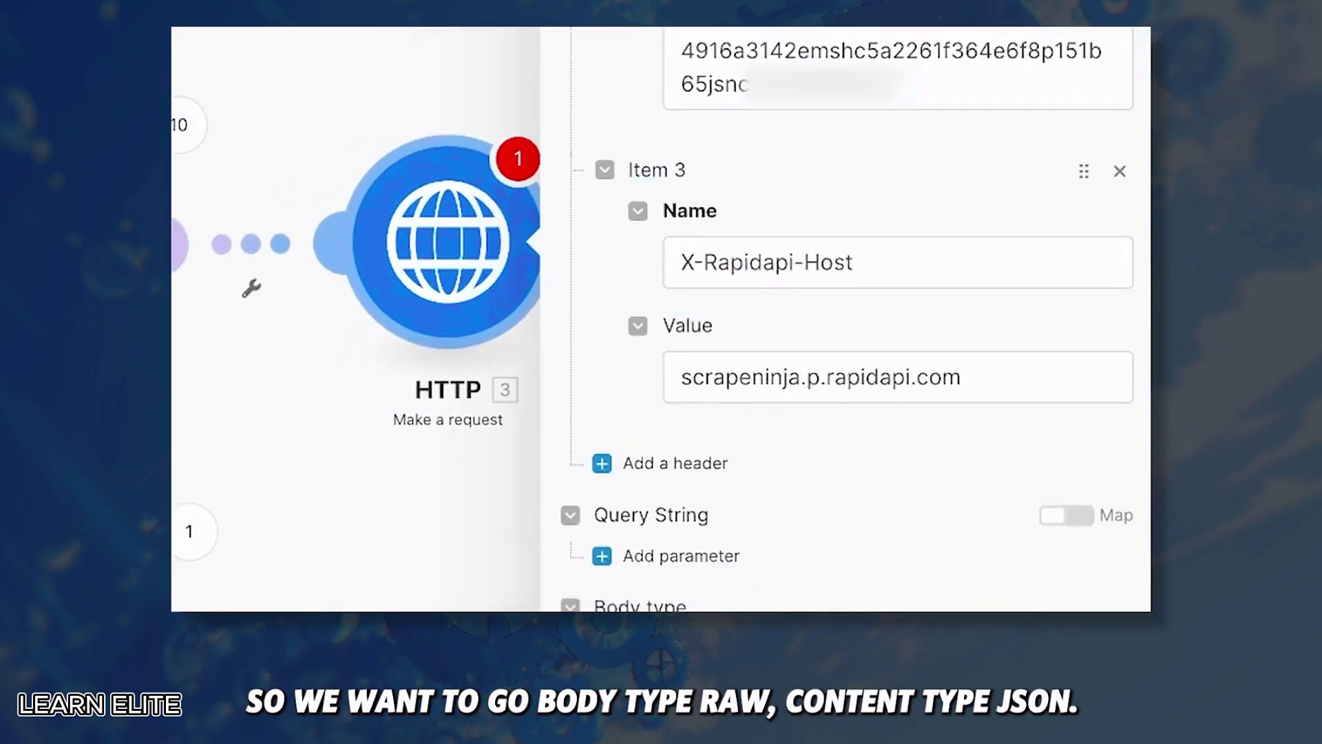
click(998, 430)
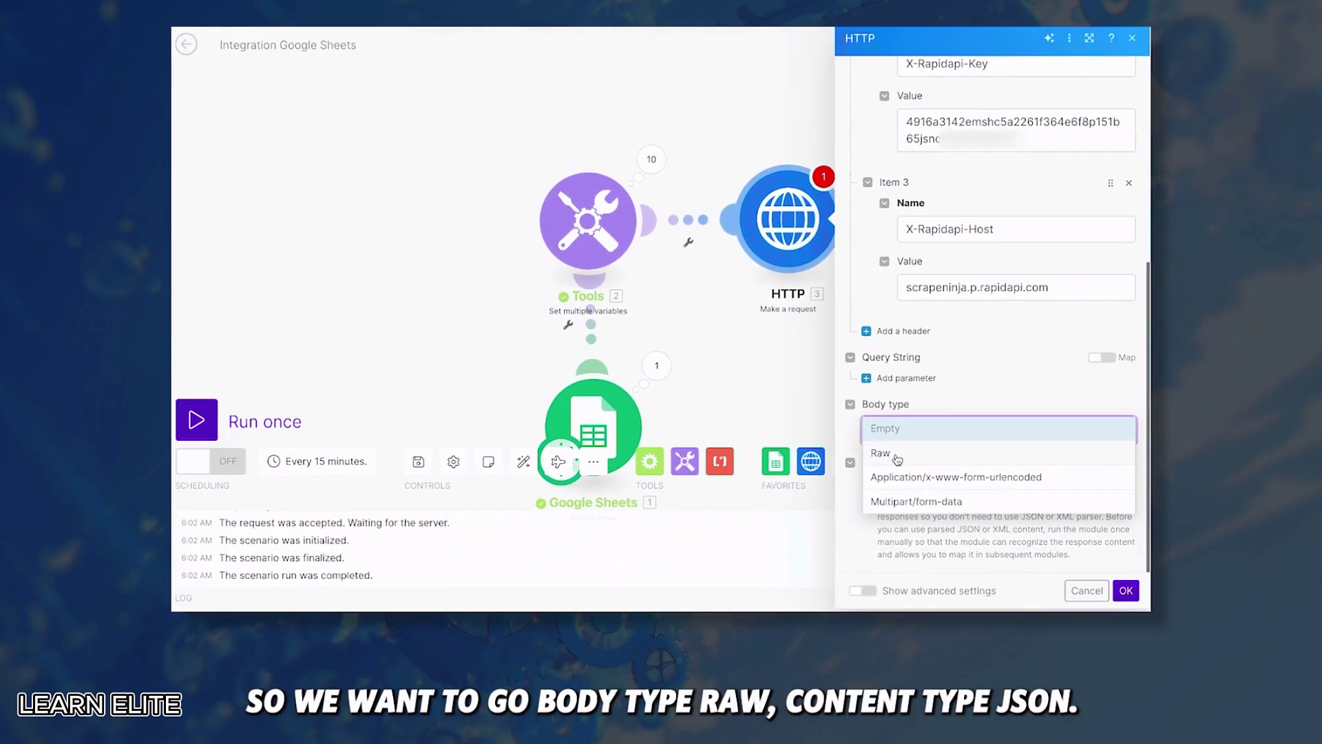
click(888, 449)
scroll(934, 407, down, 2)
click(938, 387)
click(902, 461)
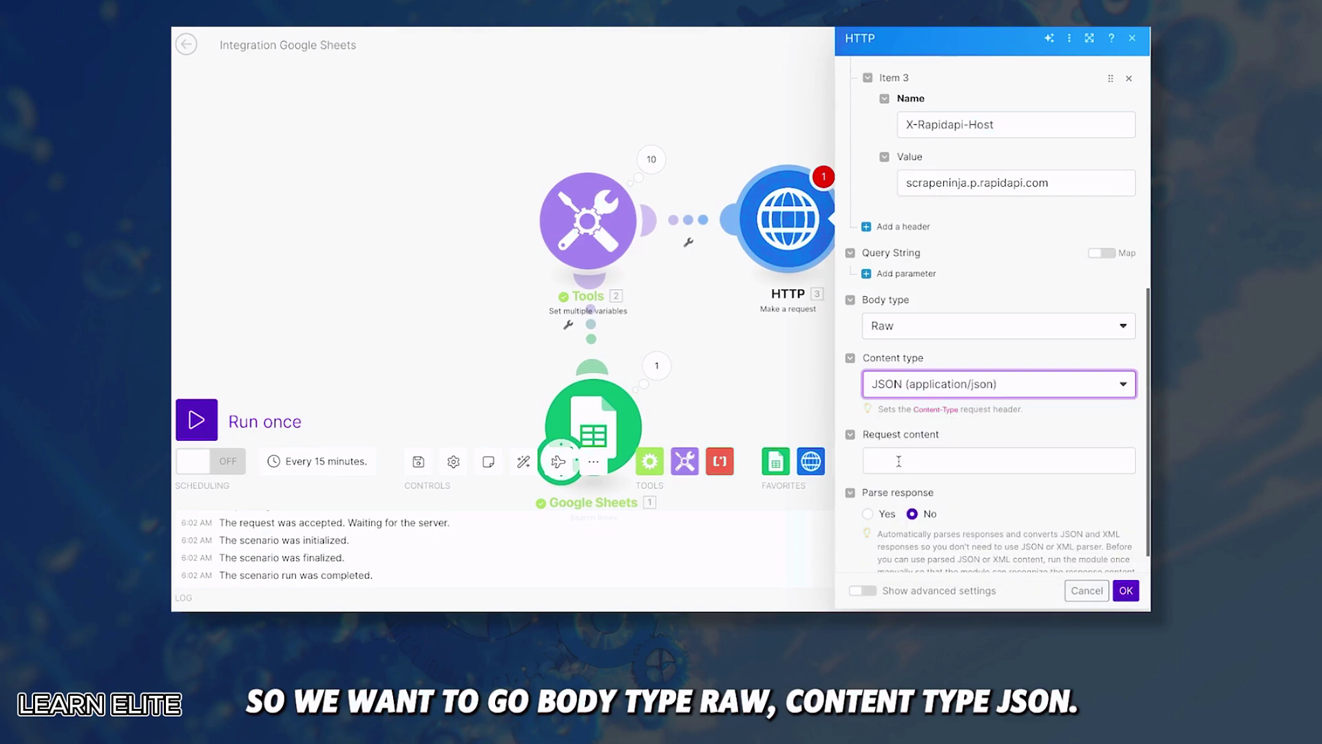
click(904, 466)
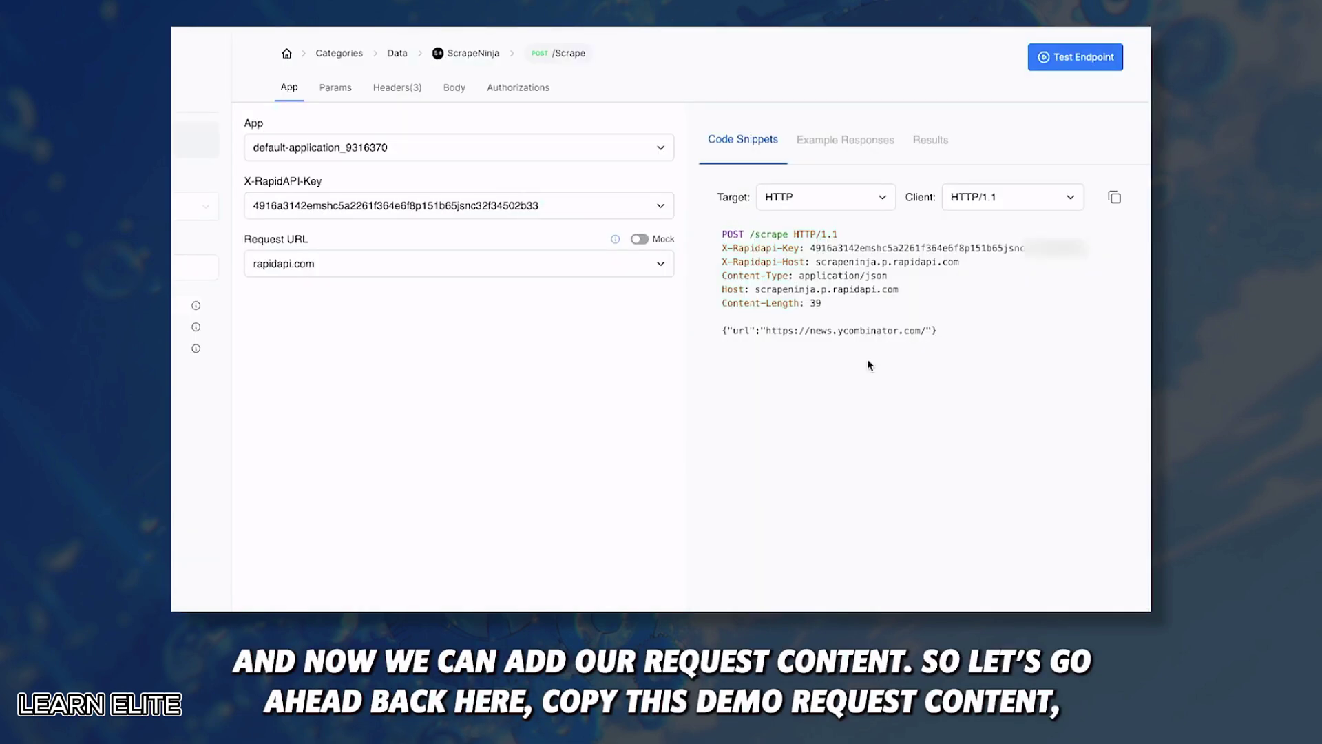
drag(938, 332, 722, 334)
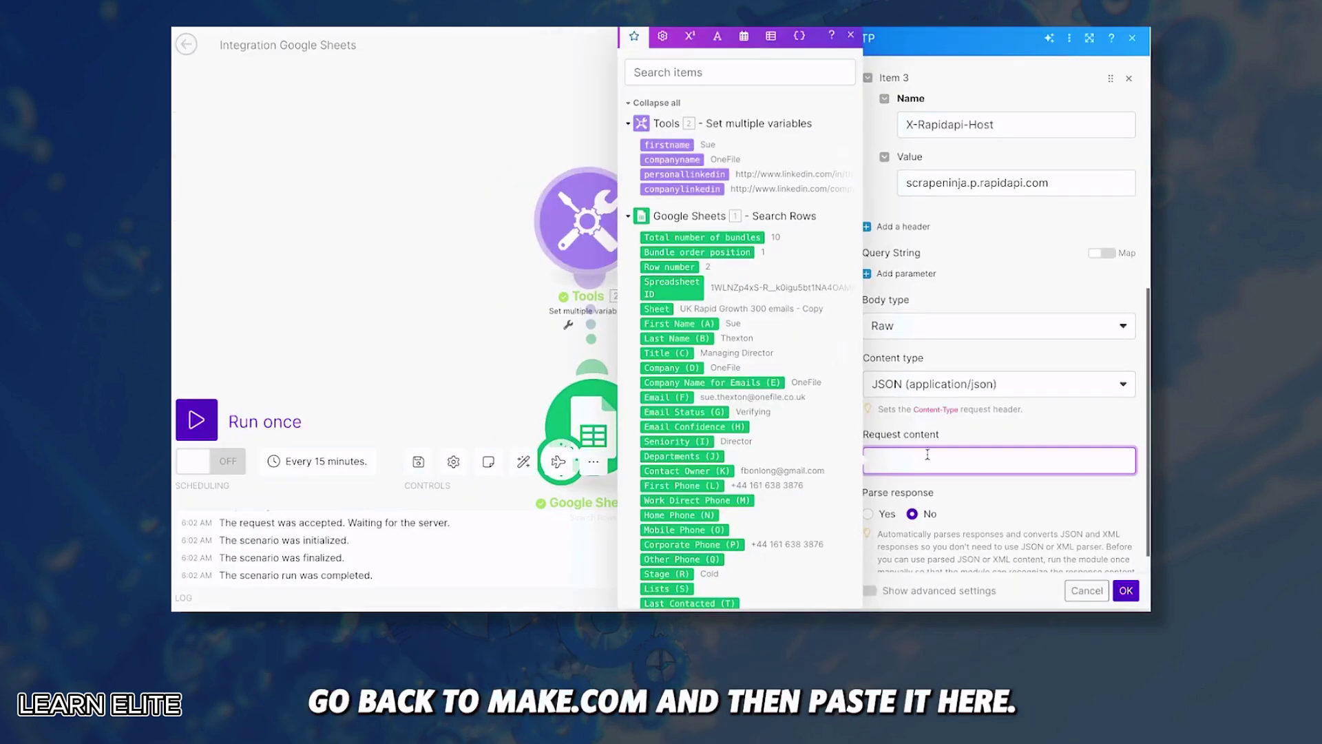
text({"url":"https://news.ycombinator.com/"})
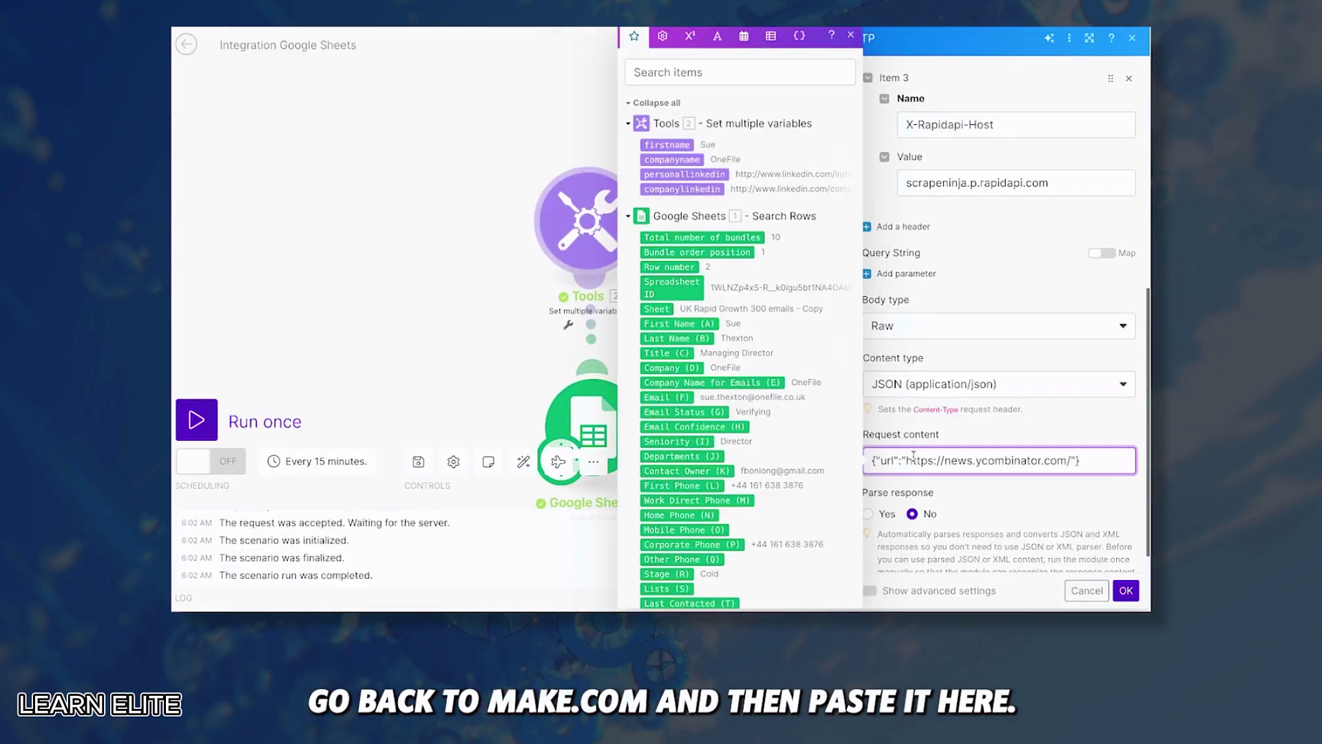
click(874, 460)
key(Return)
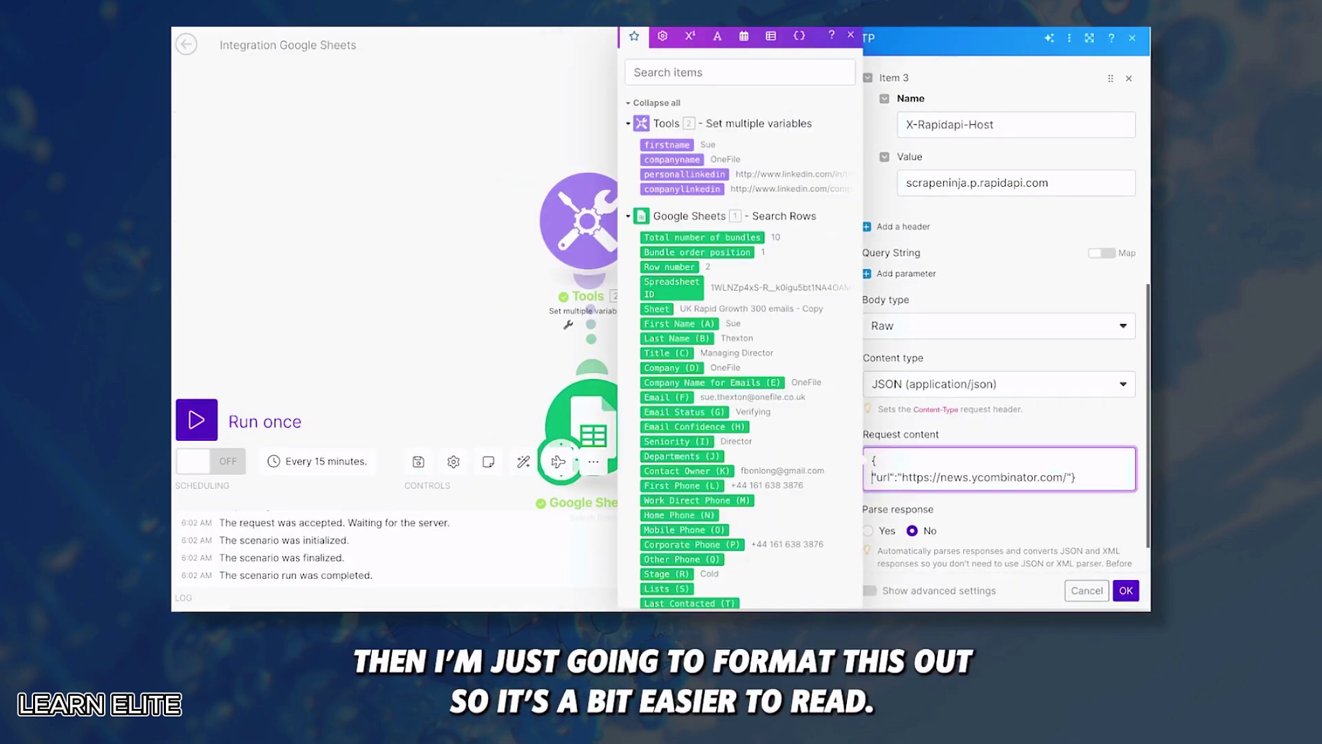
click(1069, 477)
key(Return)
Replace the sample URL in the request content with the companylinkedin variable and save the HTTP module.
scroll(1060, 432, down, 1)
drag(1067, 422, 904, 419)
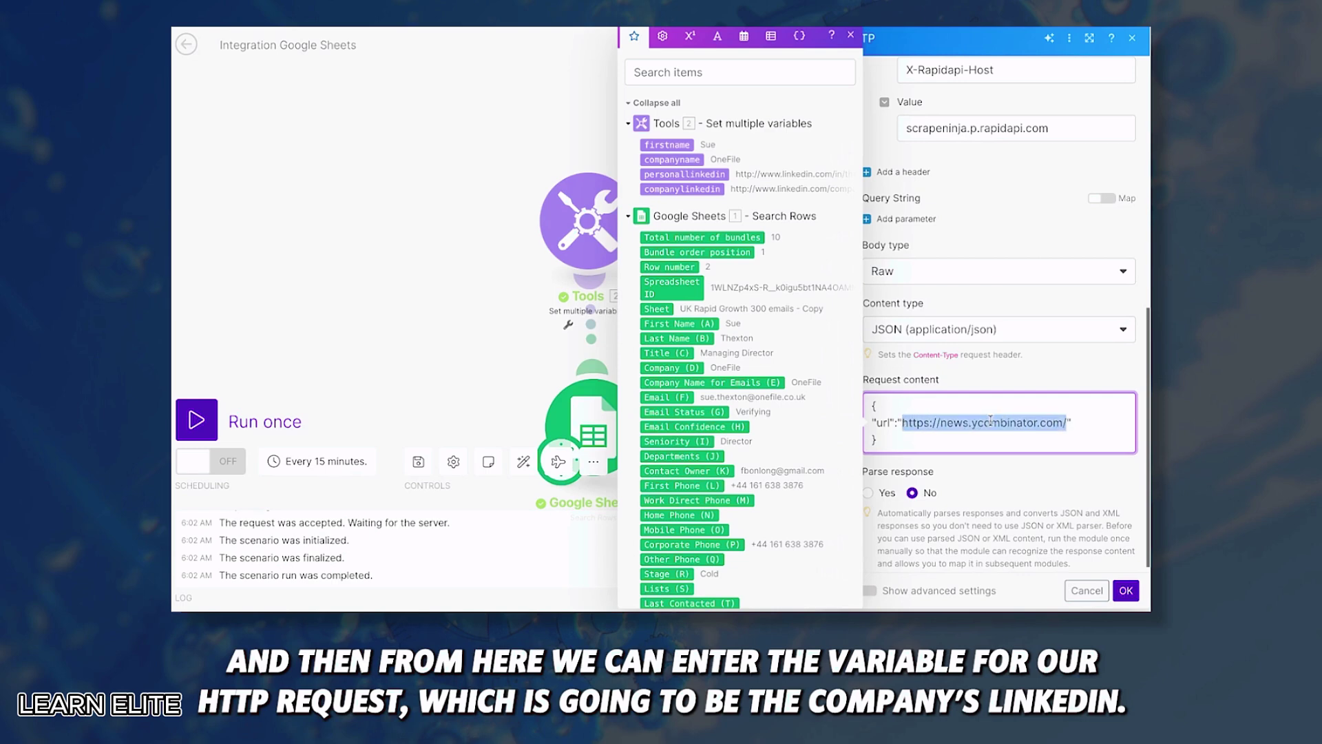
key(BackSpace)
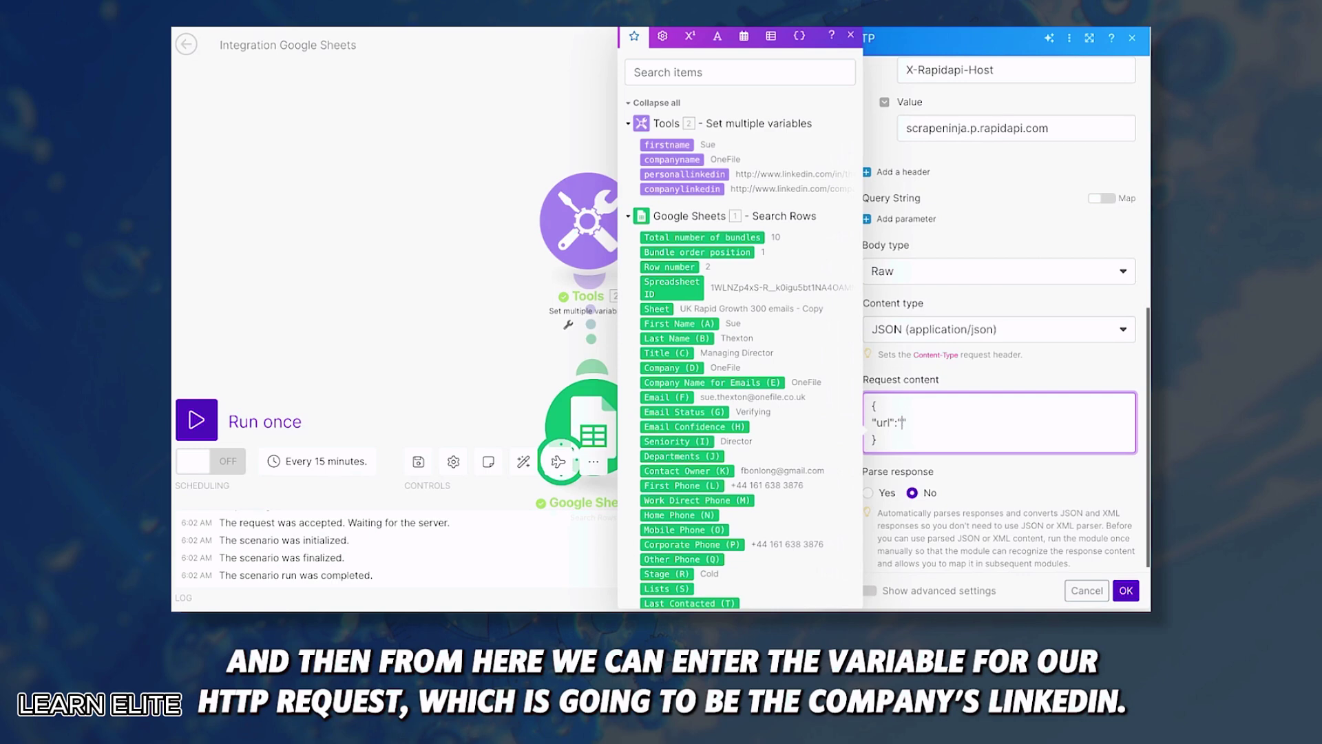
click(681, 190)
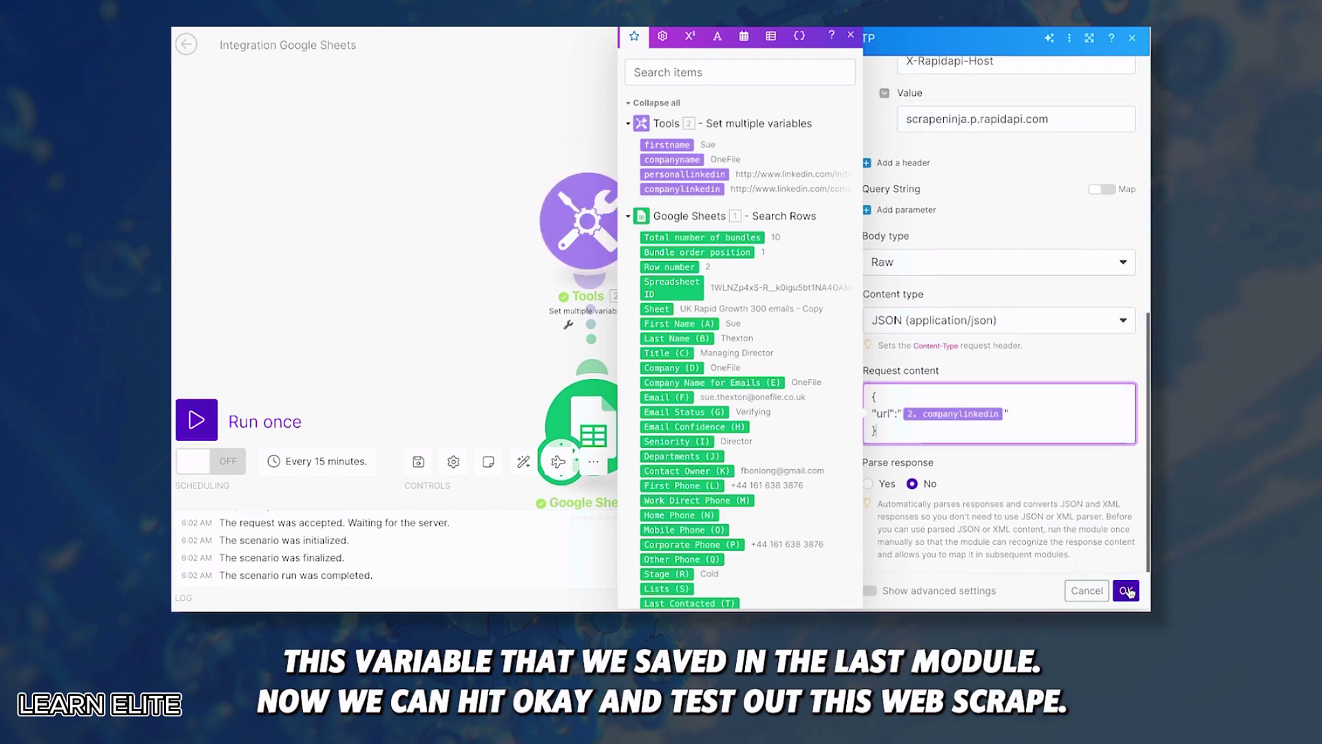
click(1126, 591)
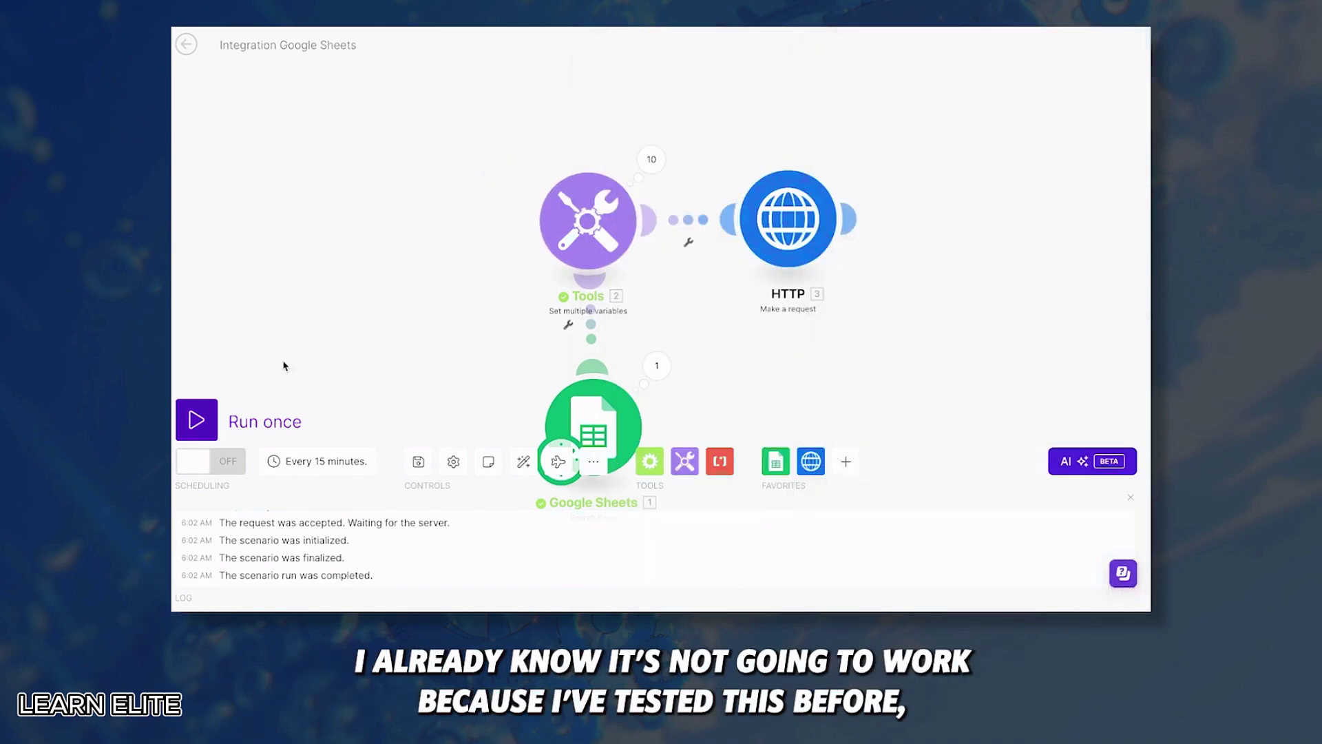
Run the scenario once and examine the data returned in the HTTP module's output bundle.
click(198, 420)
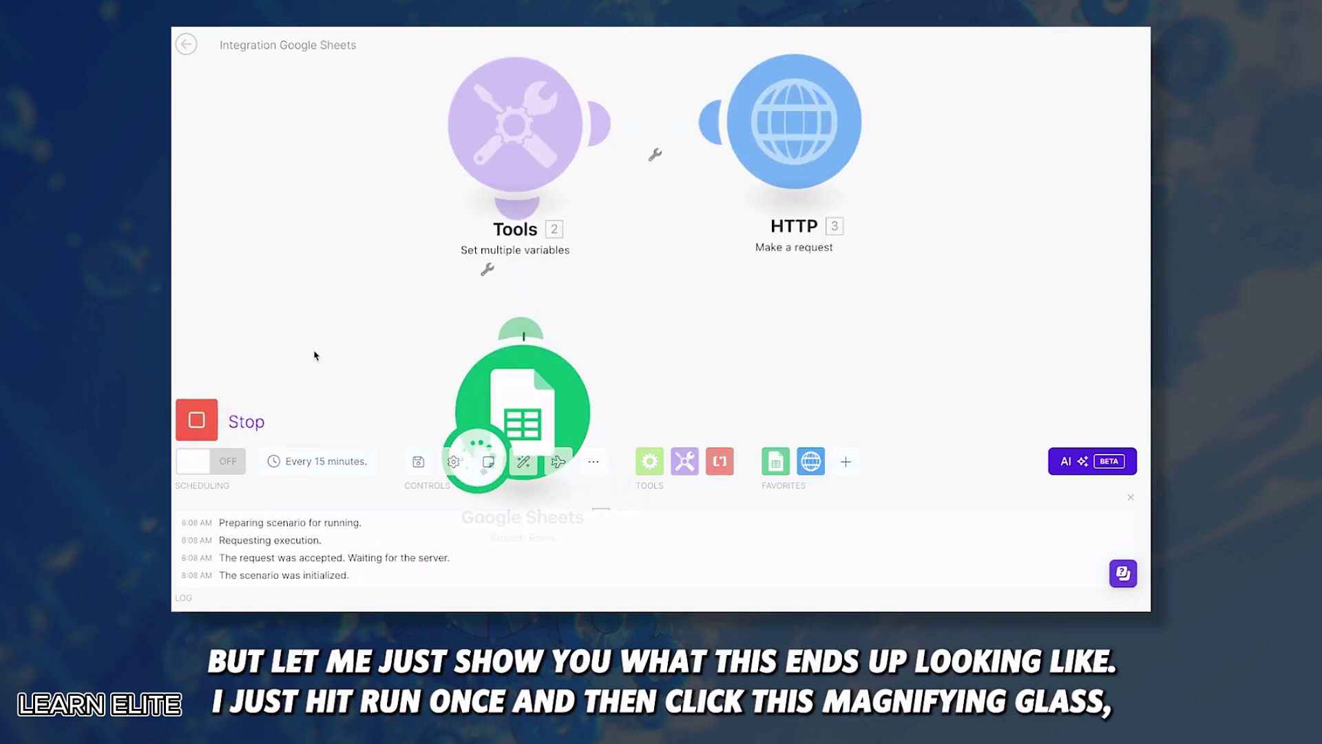
click(837, 43)
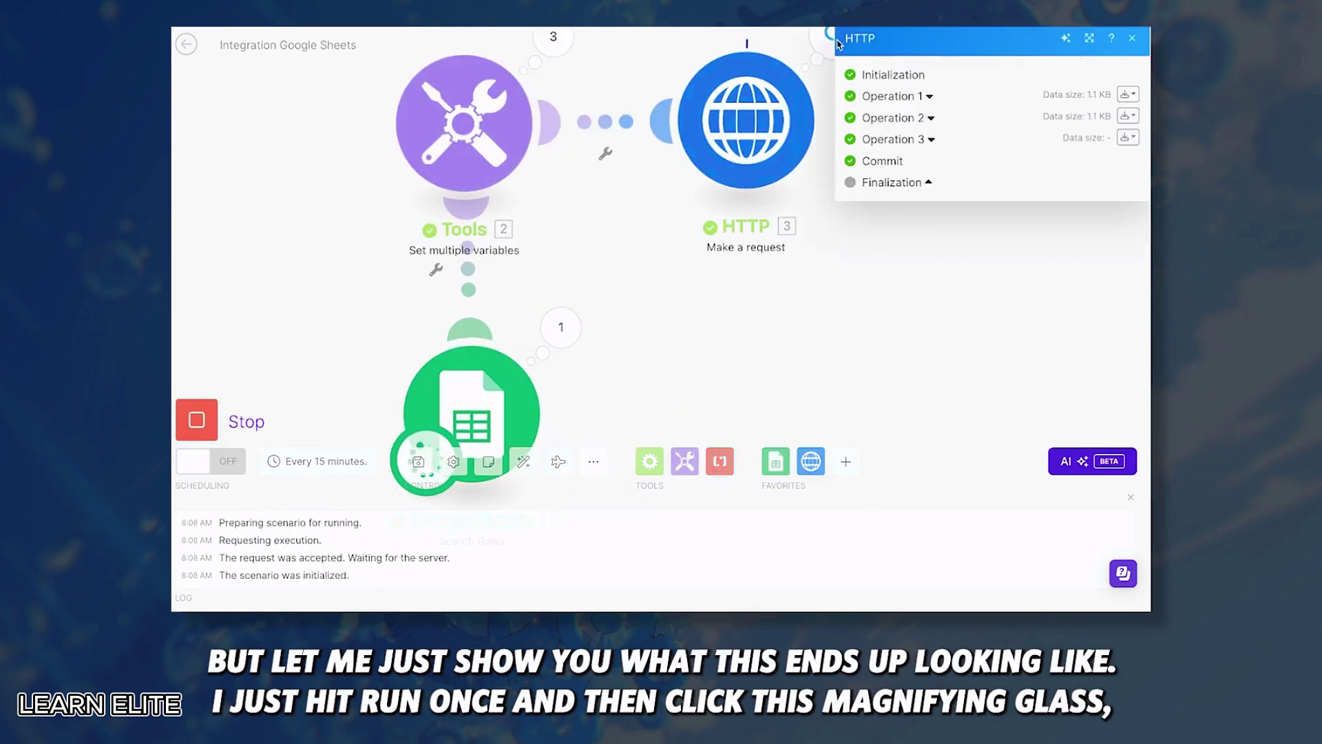
click(910, 136)
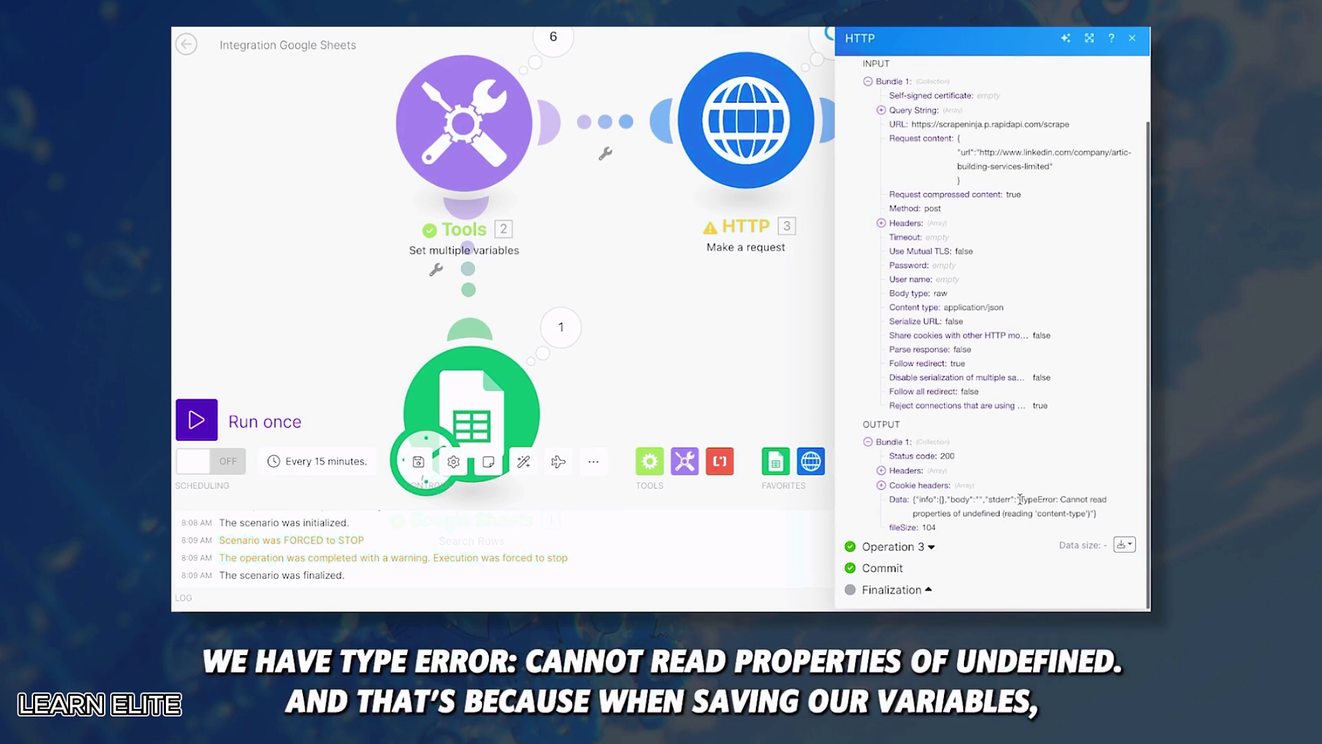
drag(1019, 498, 1098, 497)
drag(927, 509, 1102, 513)
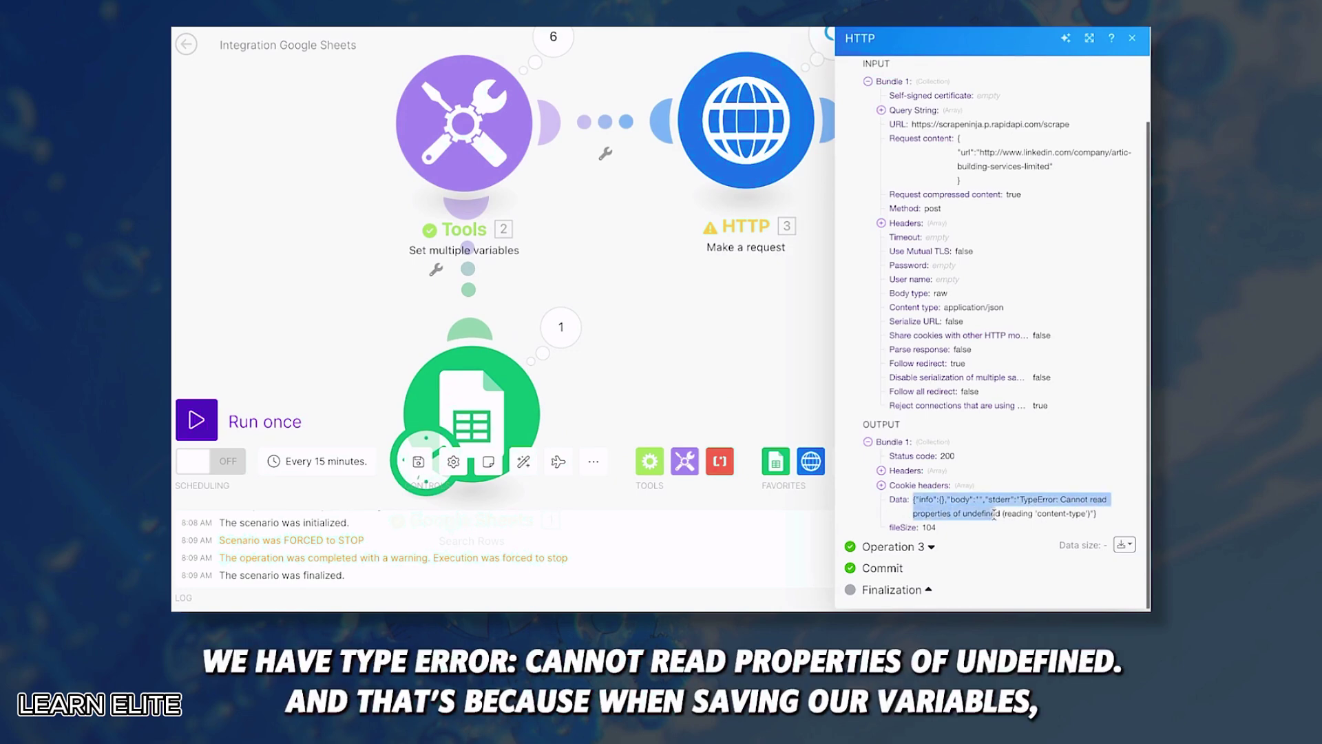
Insert a replace function into the url value of the HTTP request content, with the companylinkedin variable as its text argument.
click(746, 121)
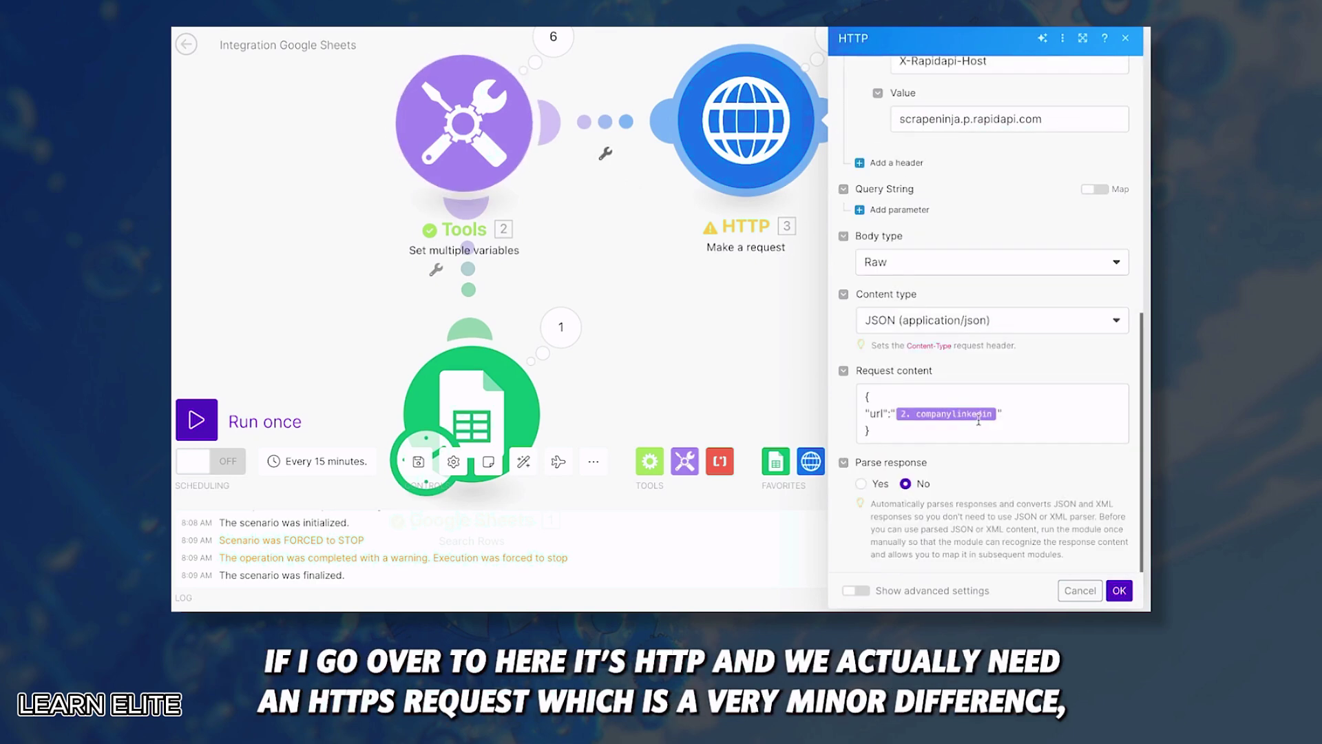
click(975, 418)
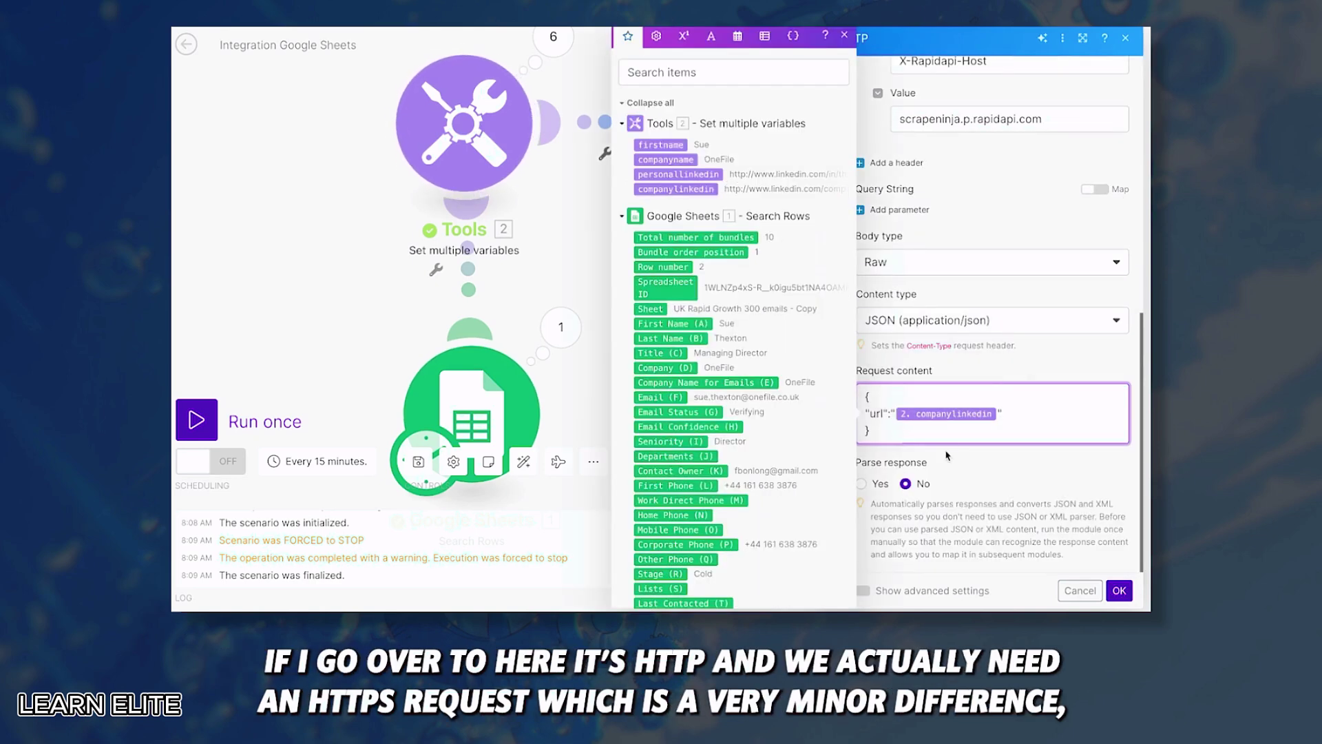
mouse_move(933, 411)
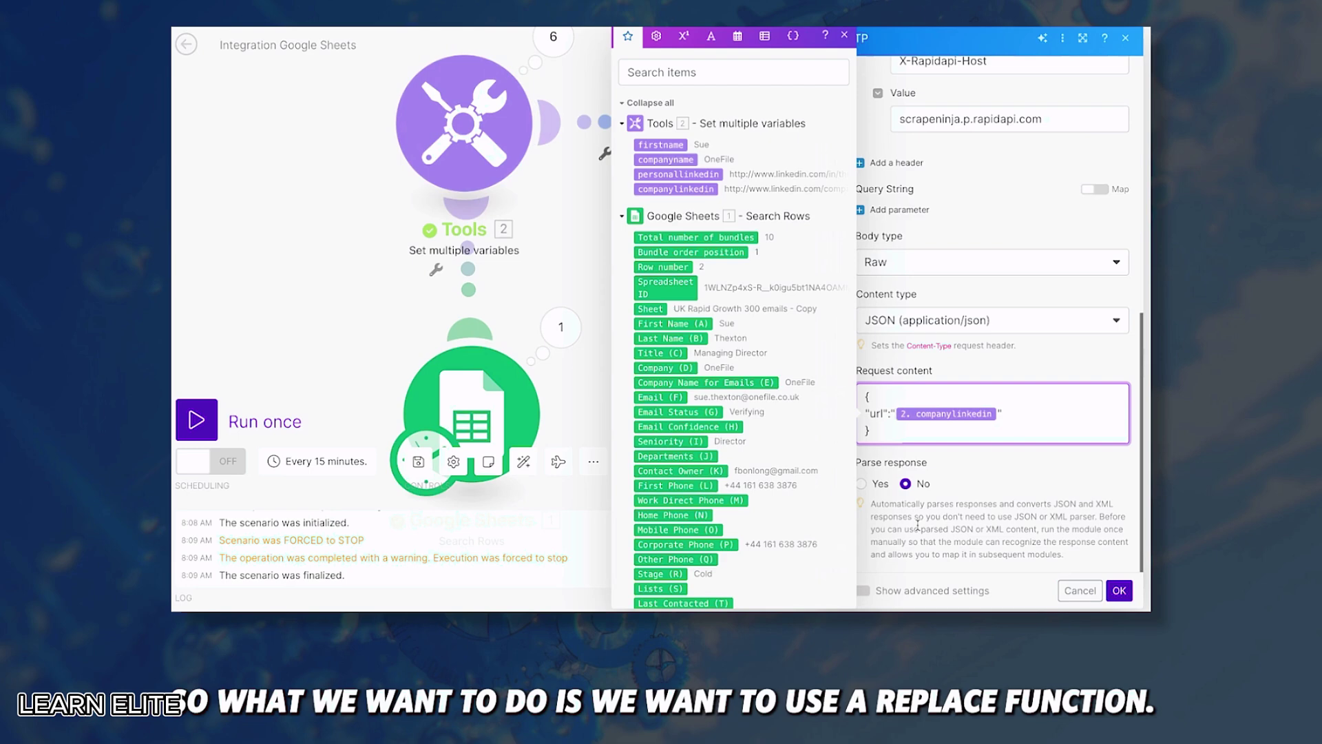
click(710, 36)
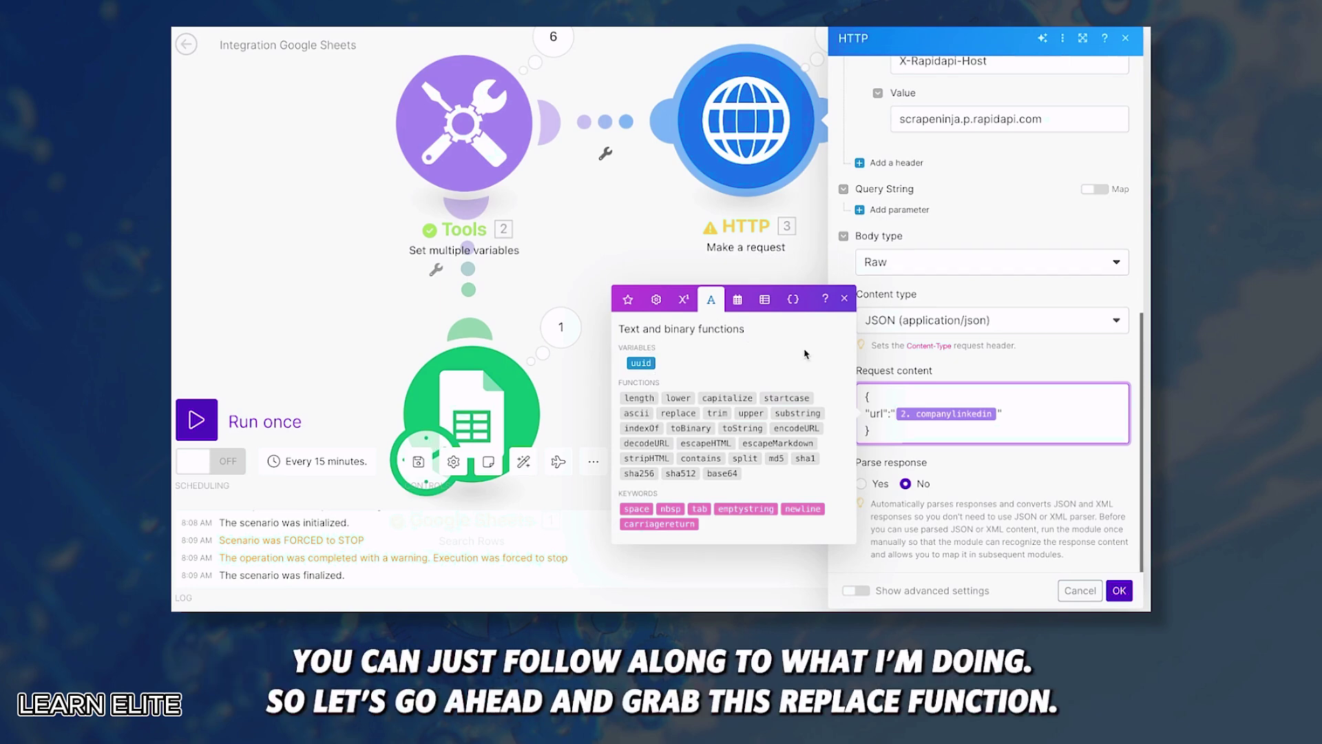
click(678, 413)
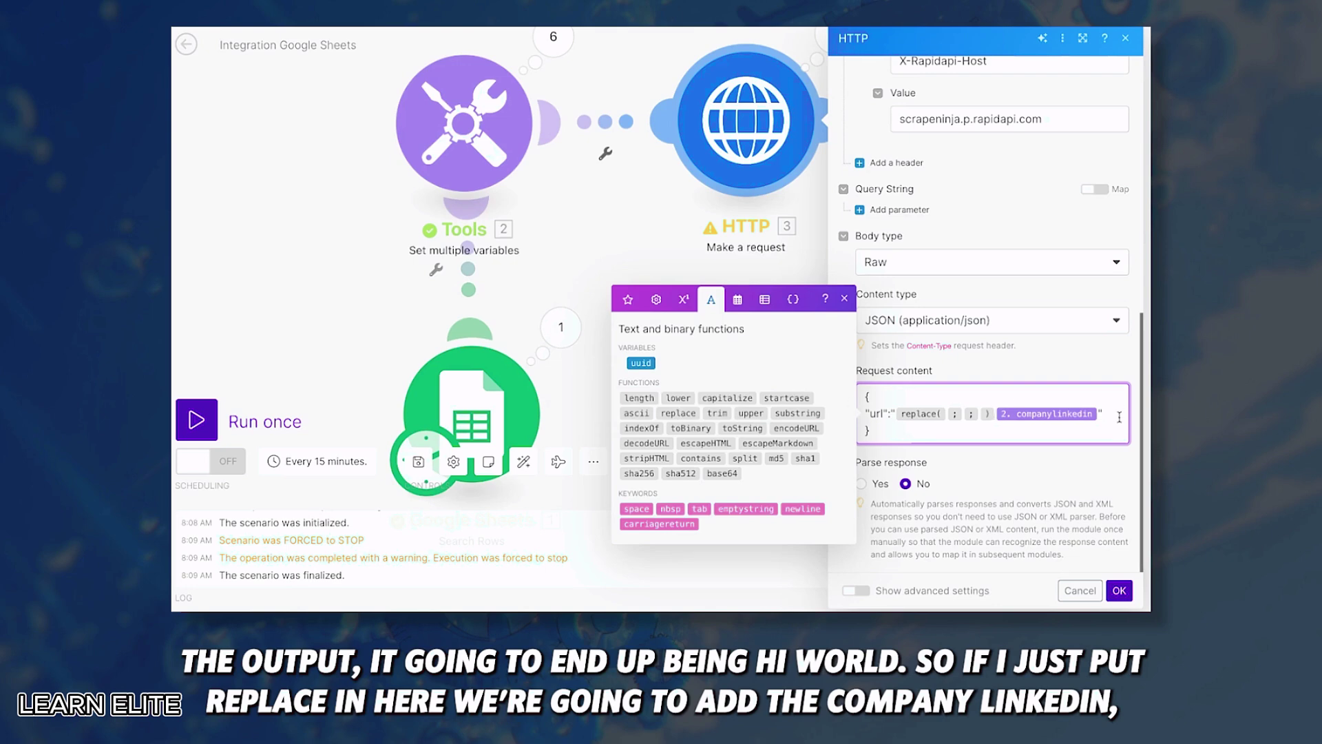
drag(1085, 417, 945, 413)
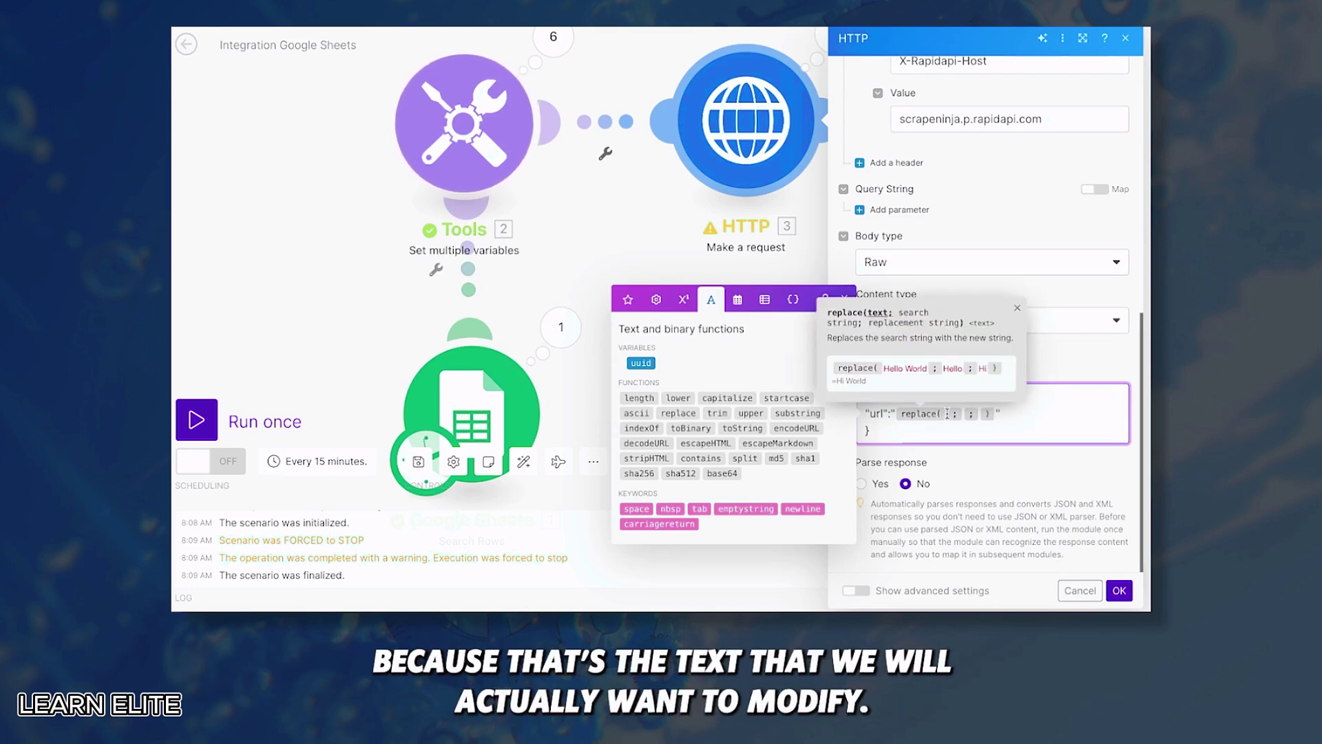
click(628, 301)
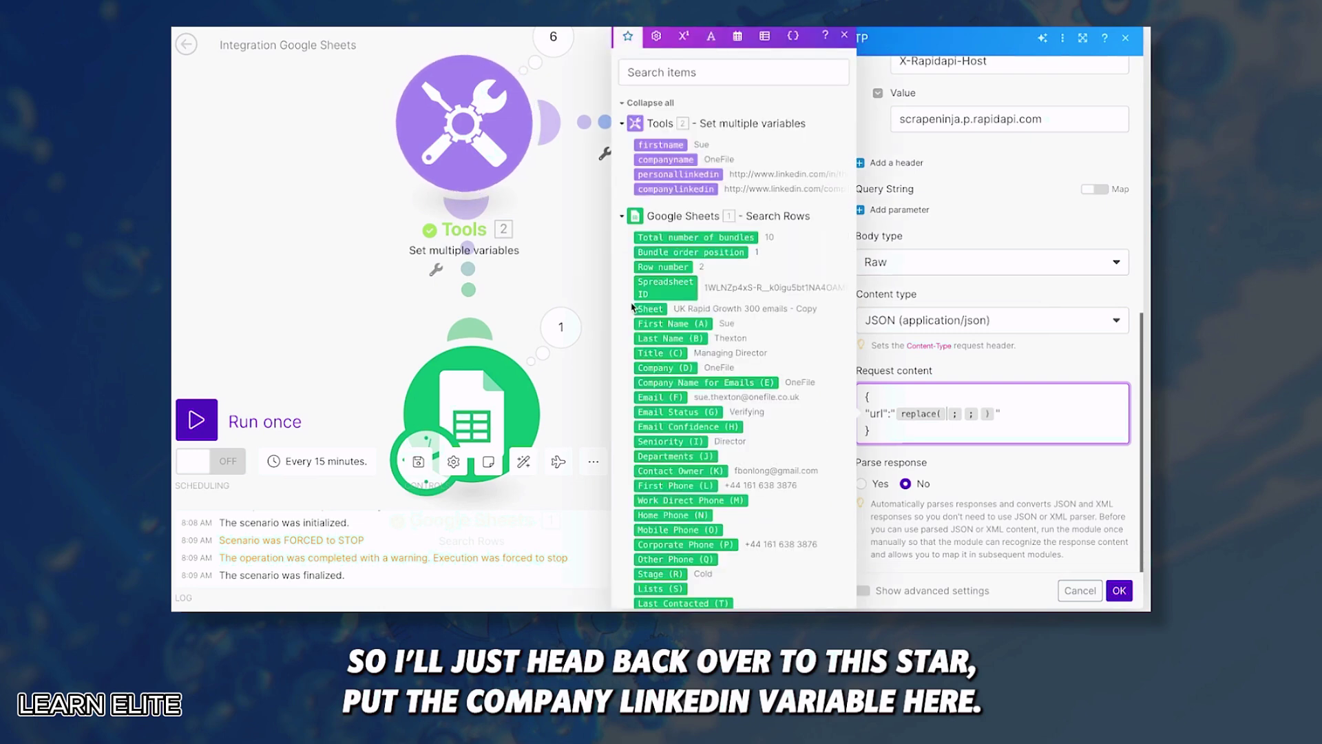
drag(680, 189, 959, 413)
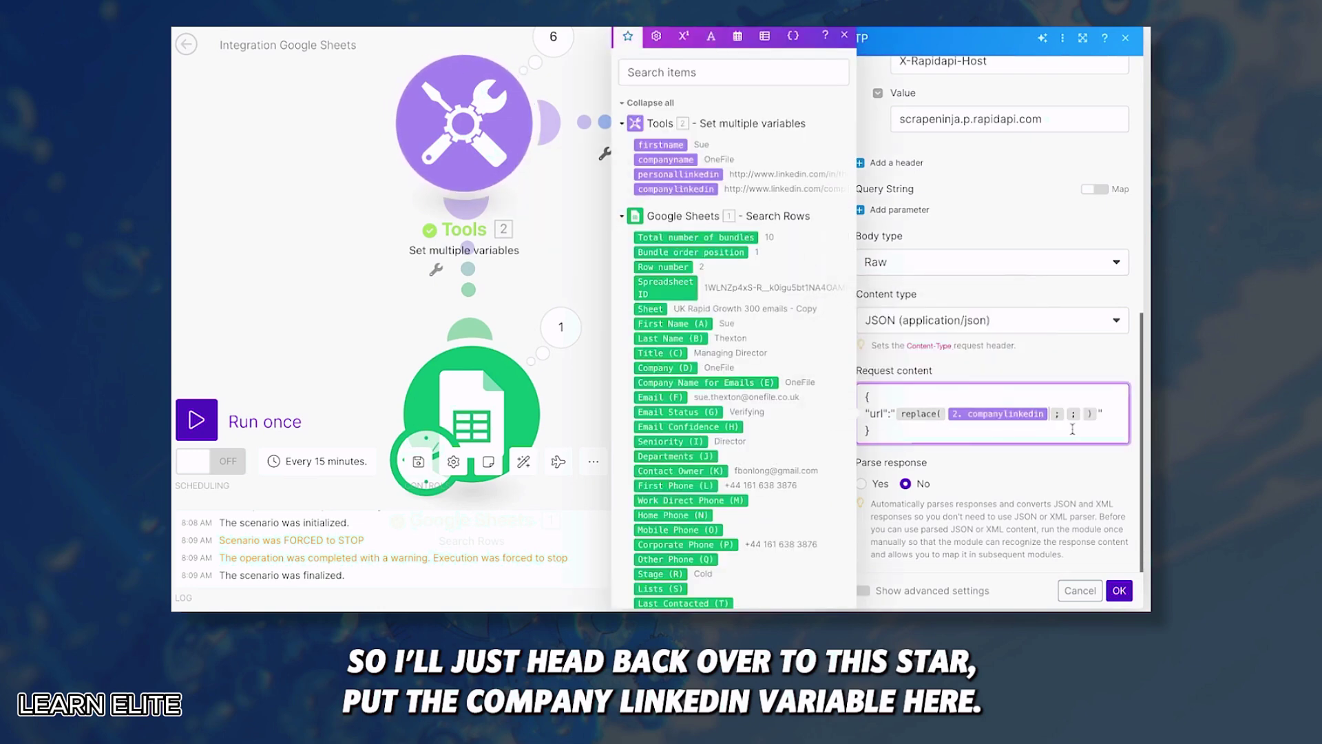
Set the replace function's search string to http and its replacement string to https, and save the HTTP module.
click(1065, 413)
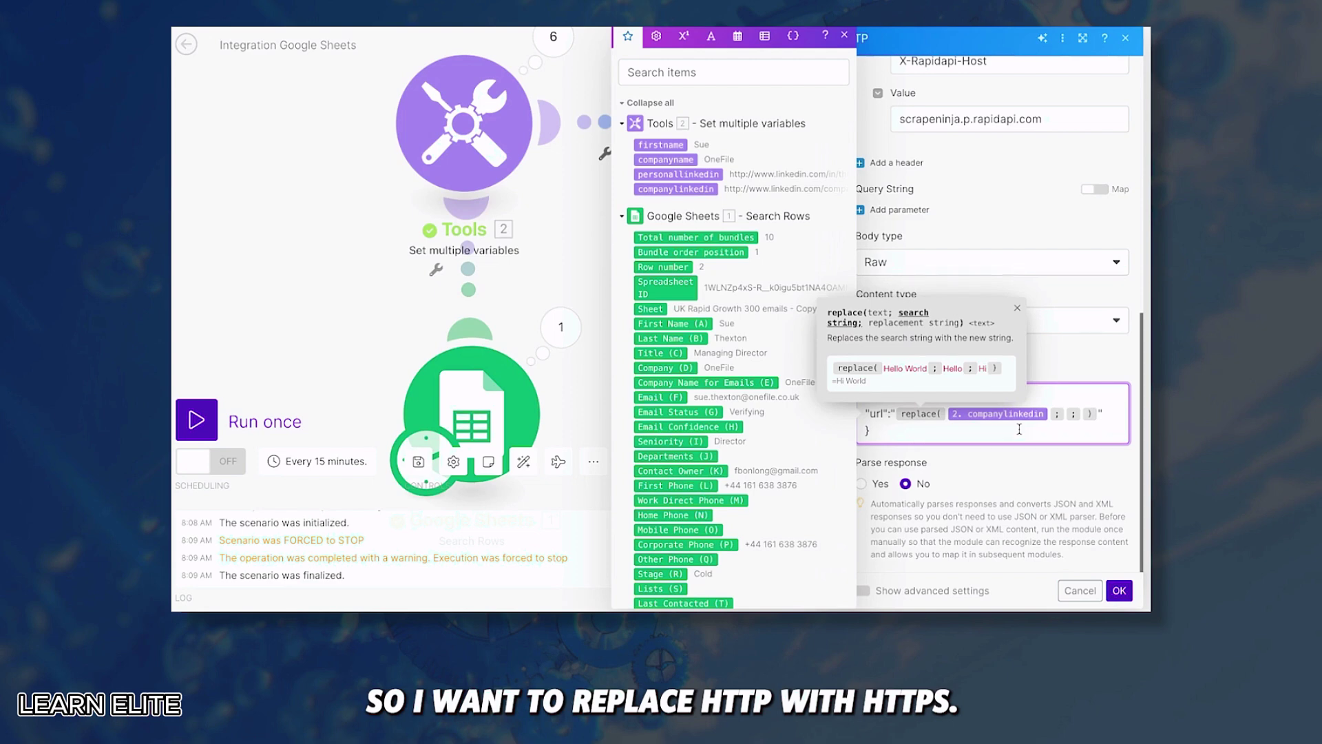
text(htt)
text(p;https)
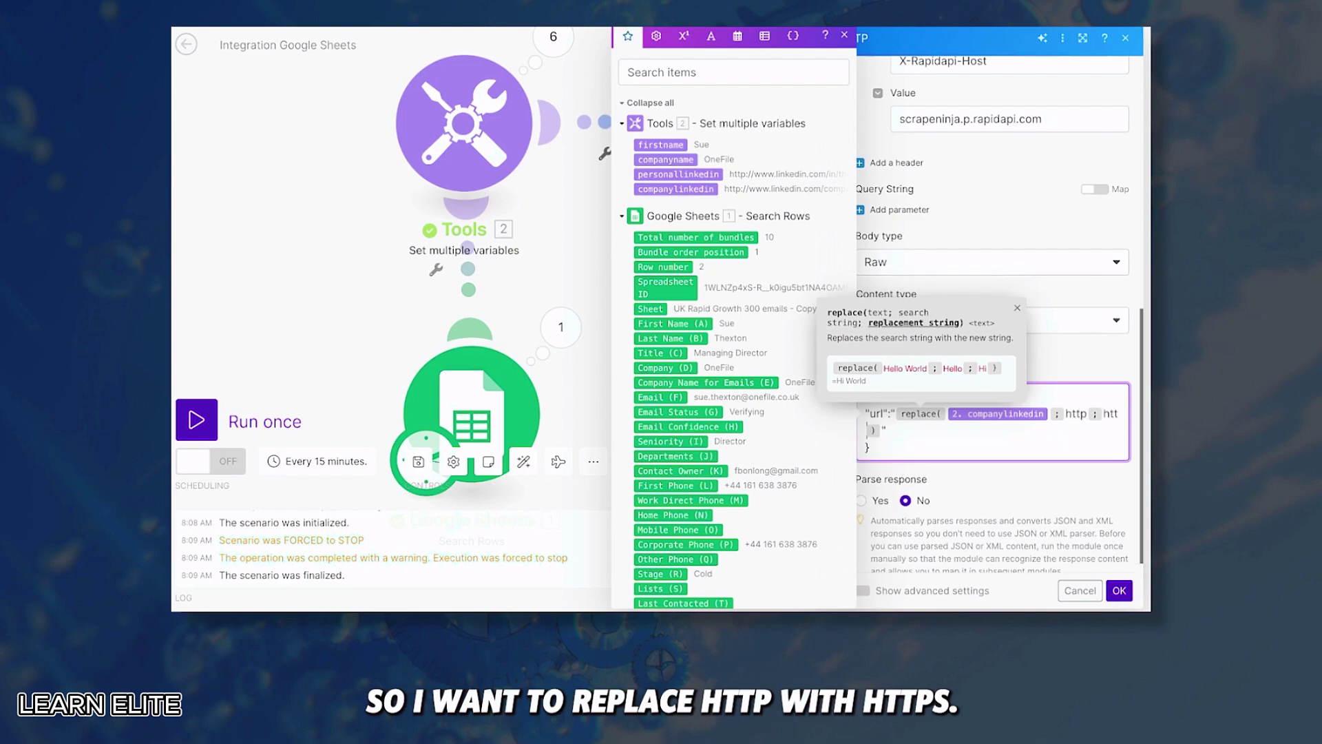
click(1119, 590)
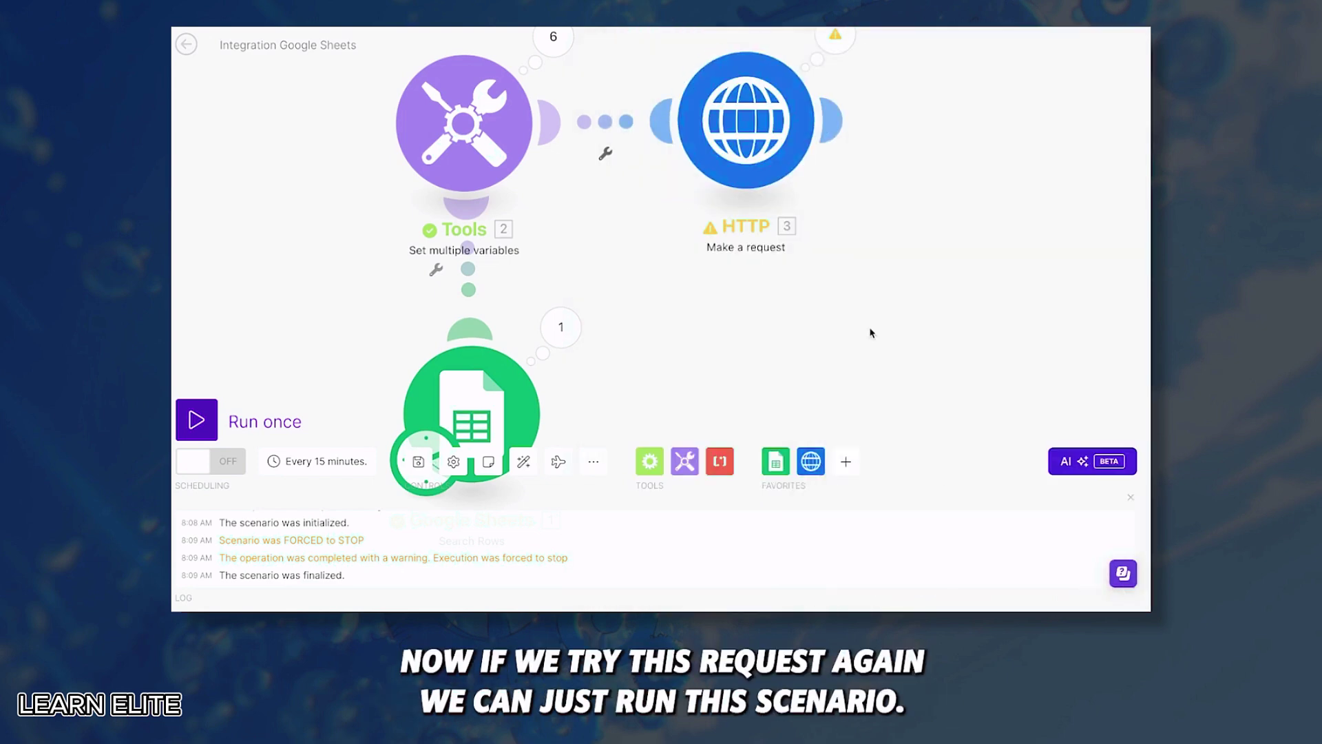
Run the scenario again, stop it after the first HTTP operation, and examine that operation's output bundle.
click(212, 415)
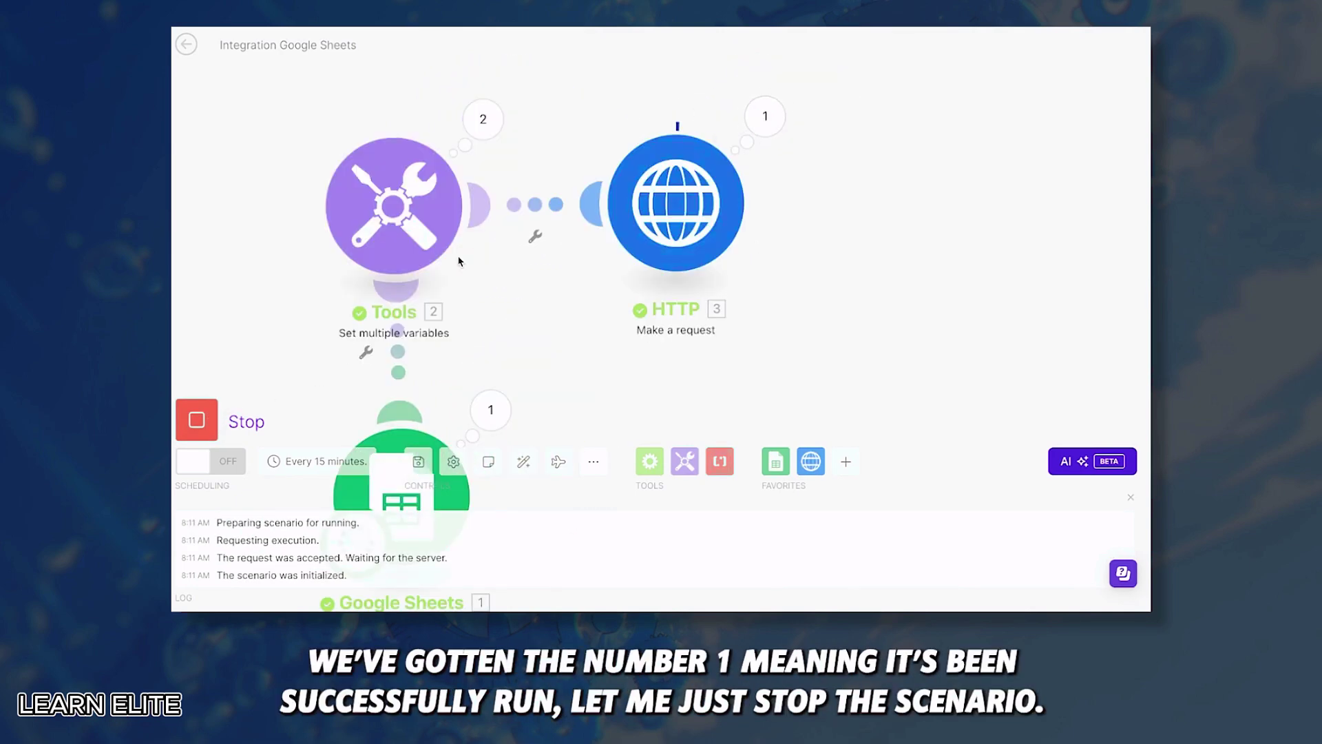
click(216, 415)
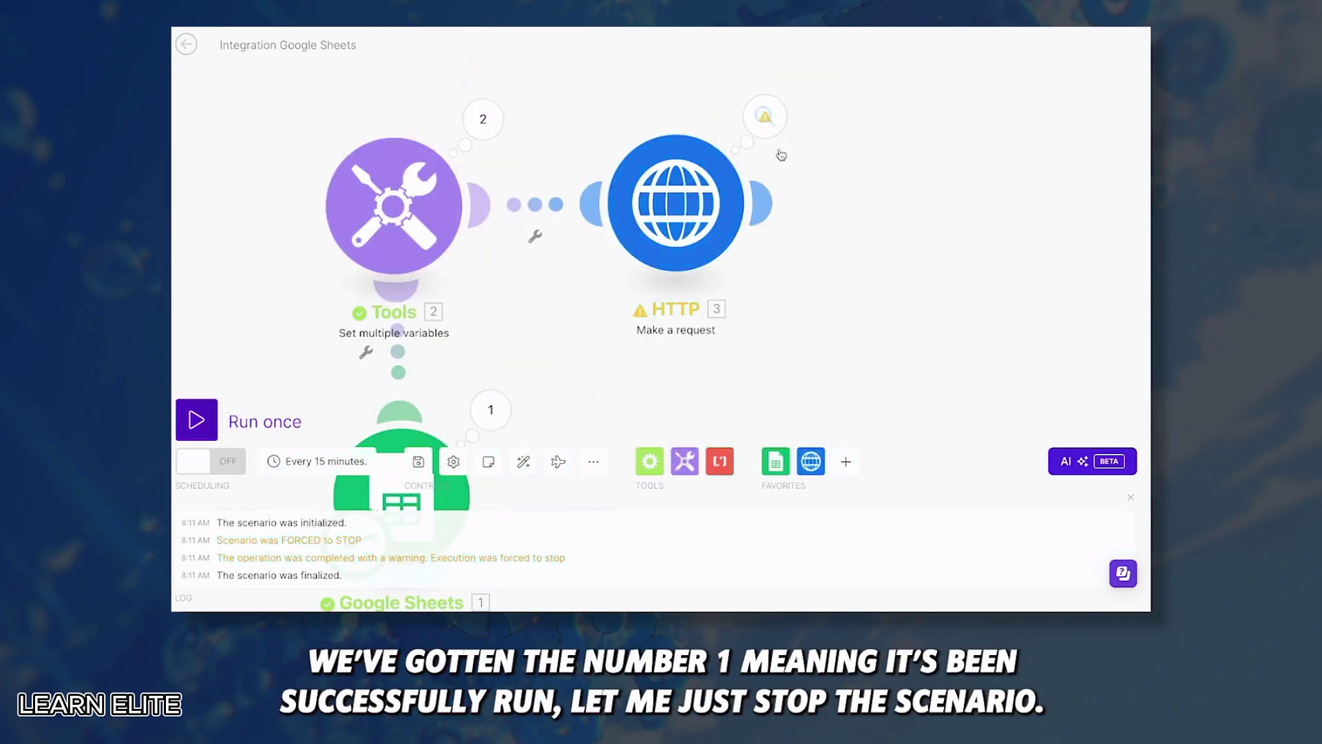
click(766, 124)
click(900, 97)
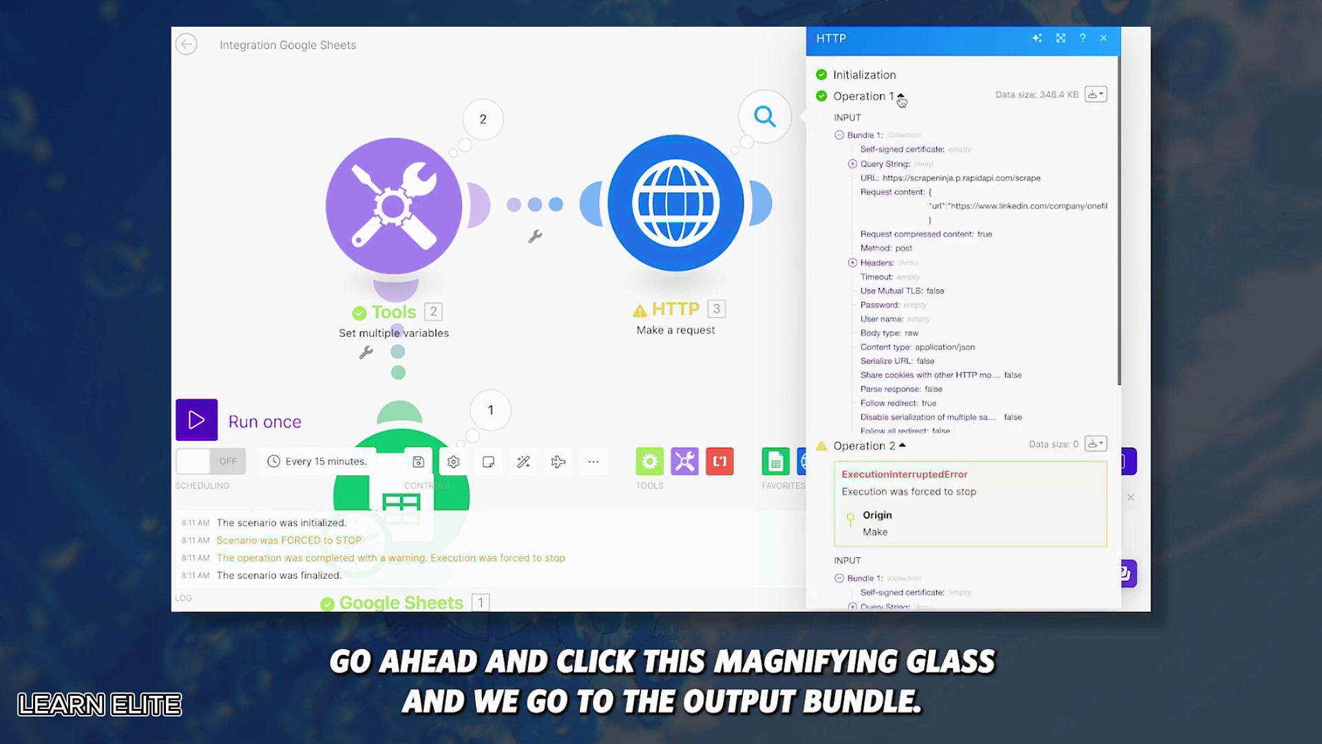
scroll(934, 378, down, 5)
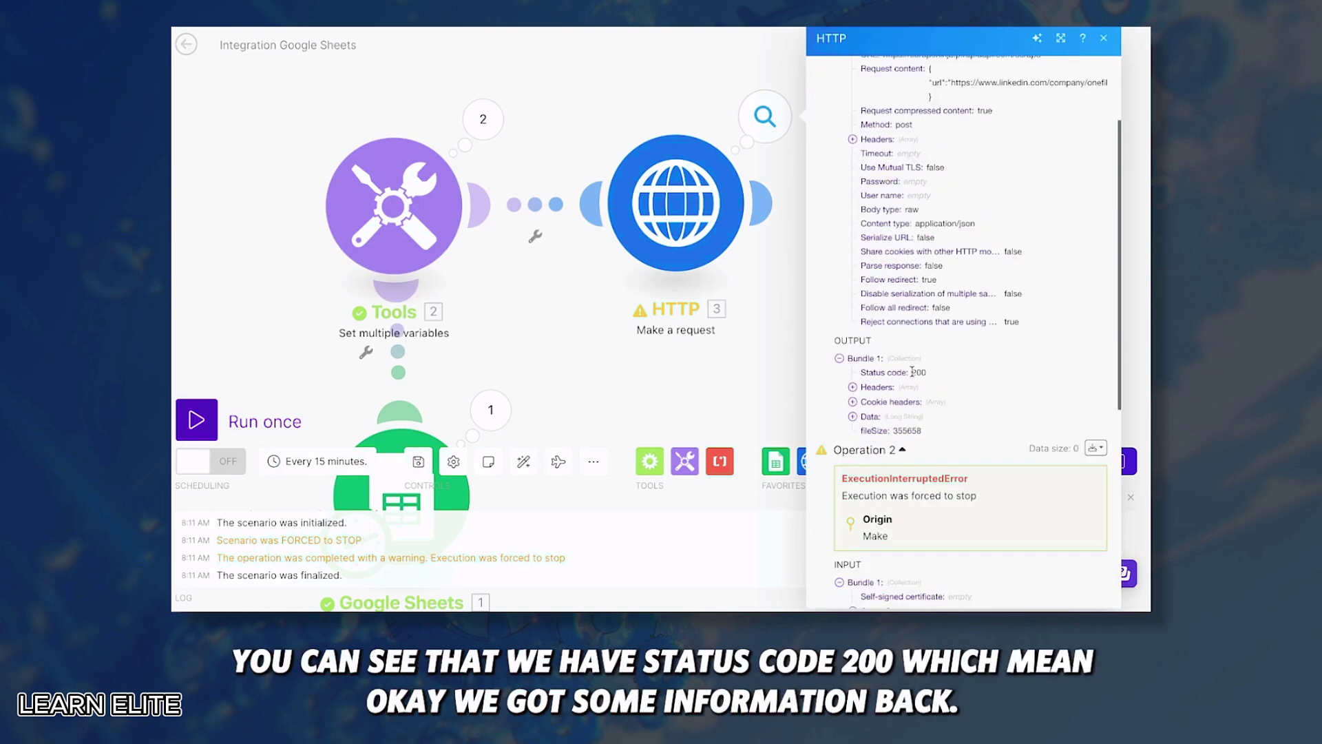
Examine the status code and the scraped HTML in the Data field of the HTTP module's first output bundle.
drag(911, 372, 931, 375)
scroll(869, 426, down, 2)
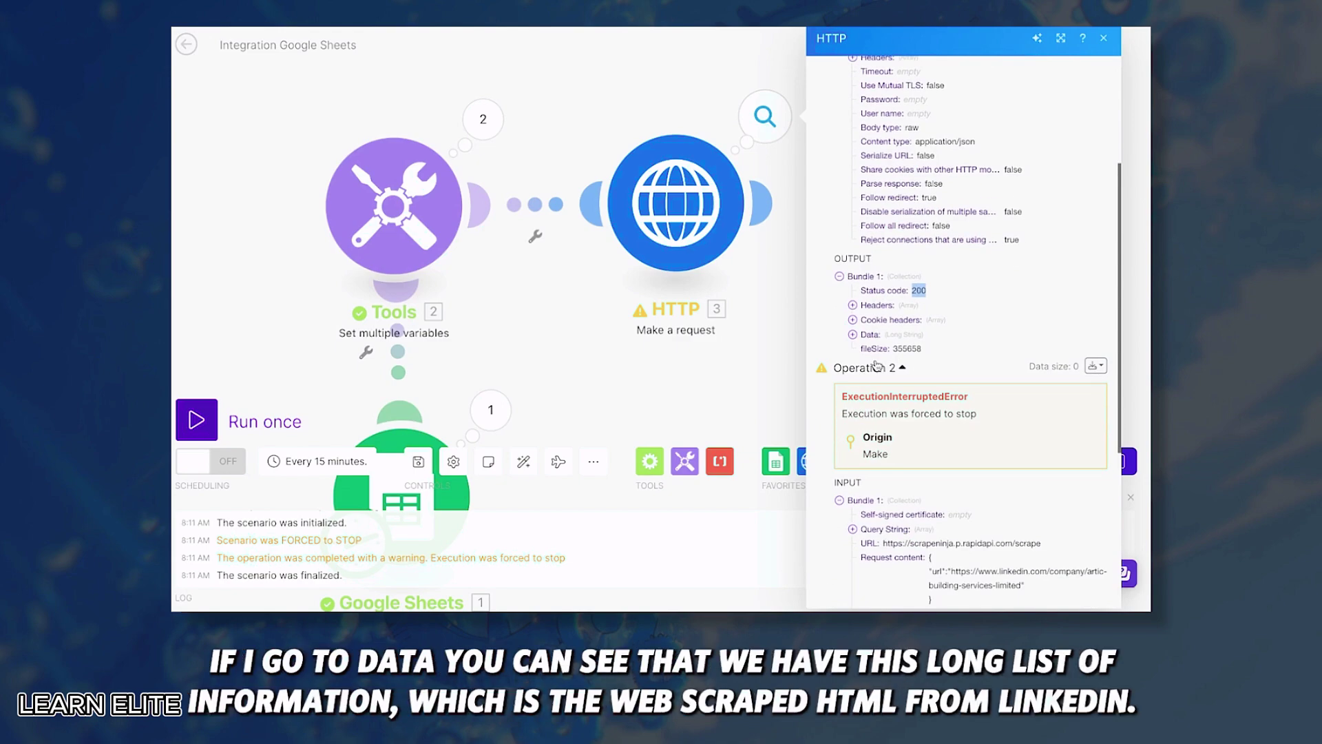
click(869, 334)
scroll(935, 436, down, 6)
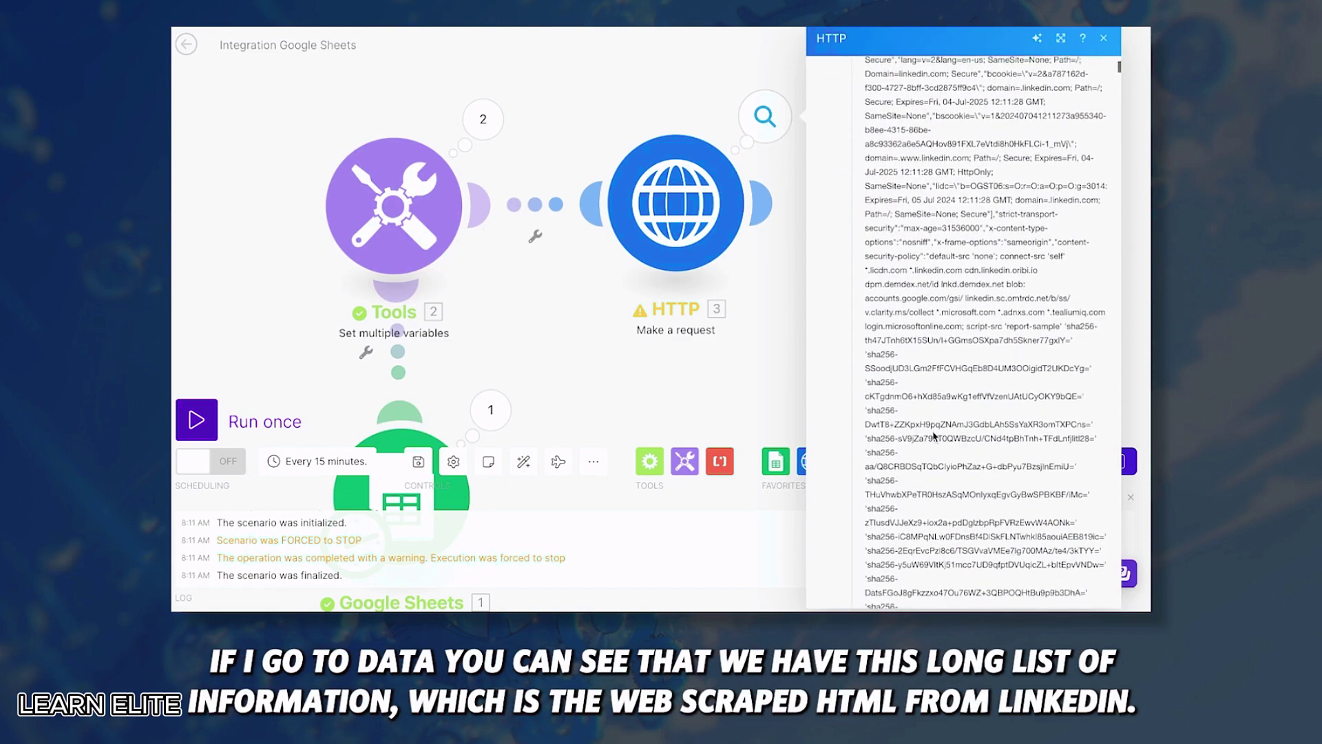
scroll(934, 436, up, 1)
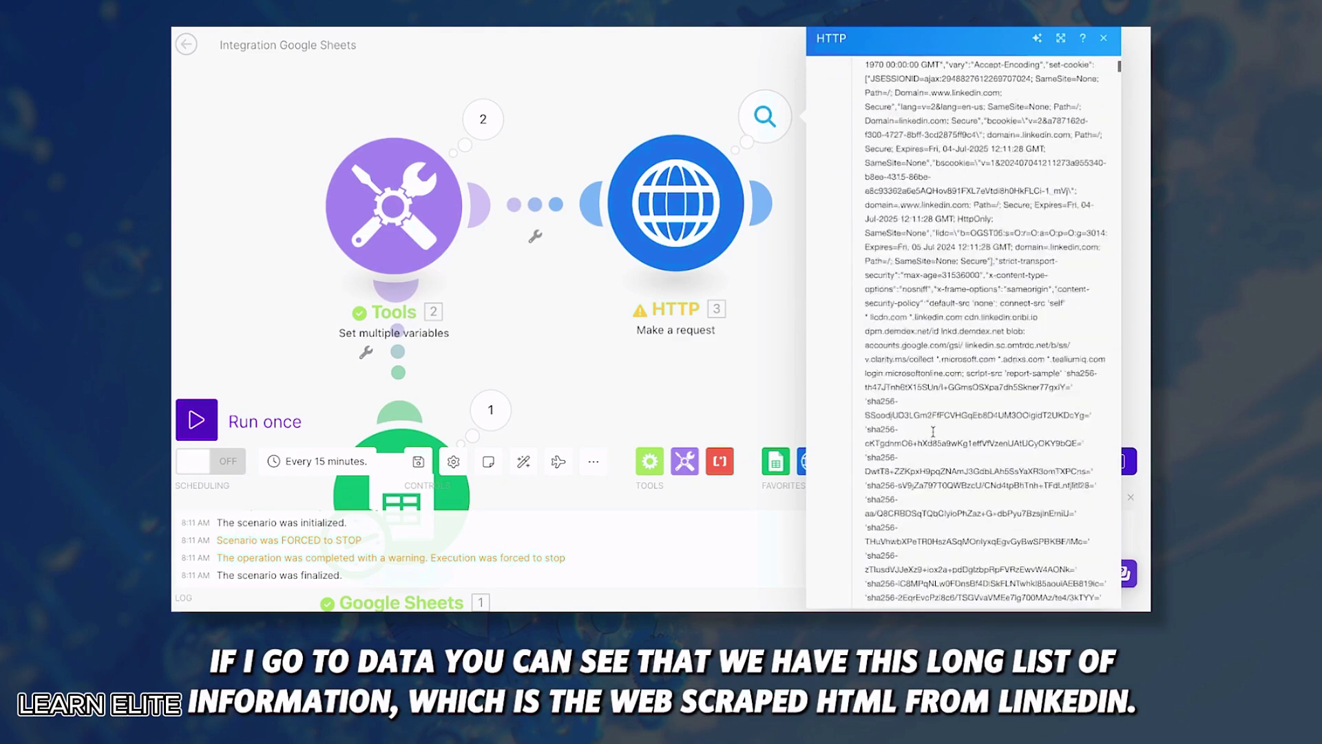
scroll(933, 432, up, 10)
scroll(933, 432, down, 12)
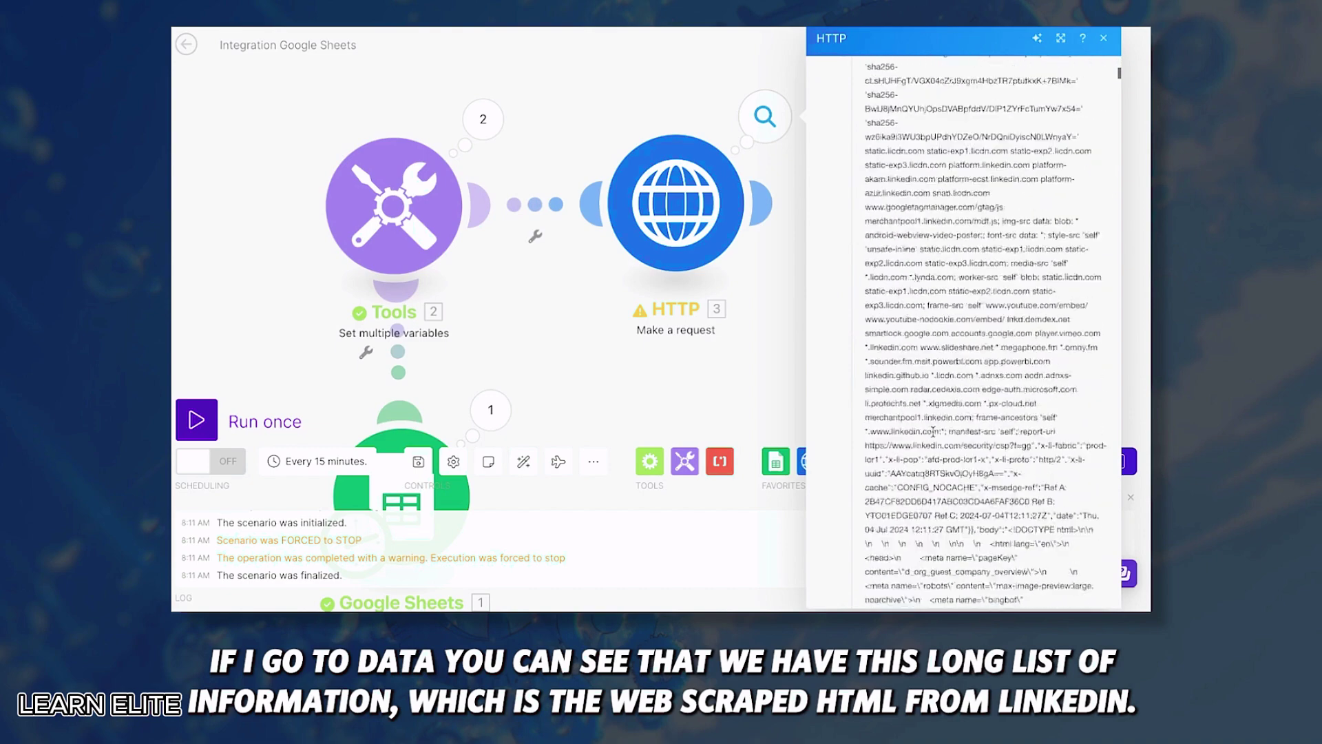
scroll(933, 431, down, 10)
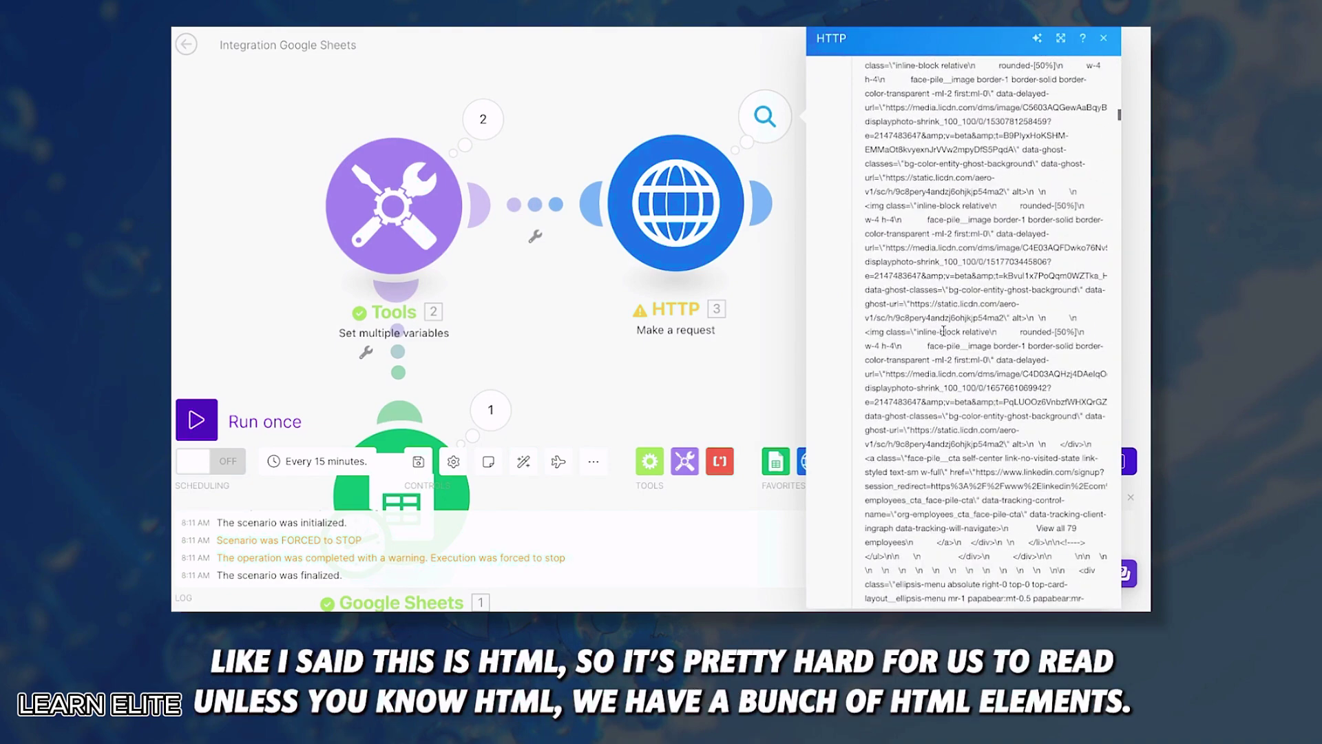
scroll(944, 332, down, 8)
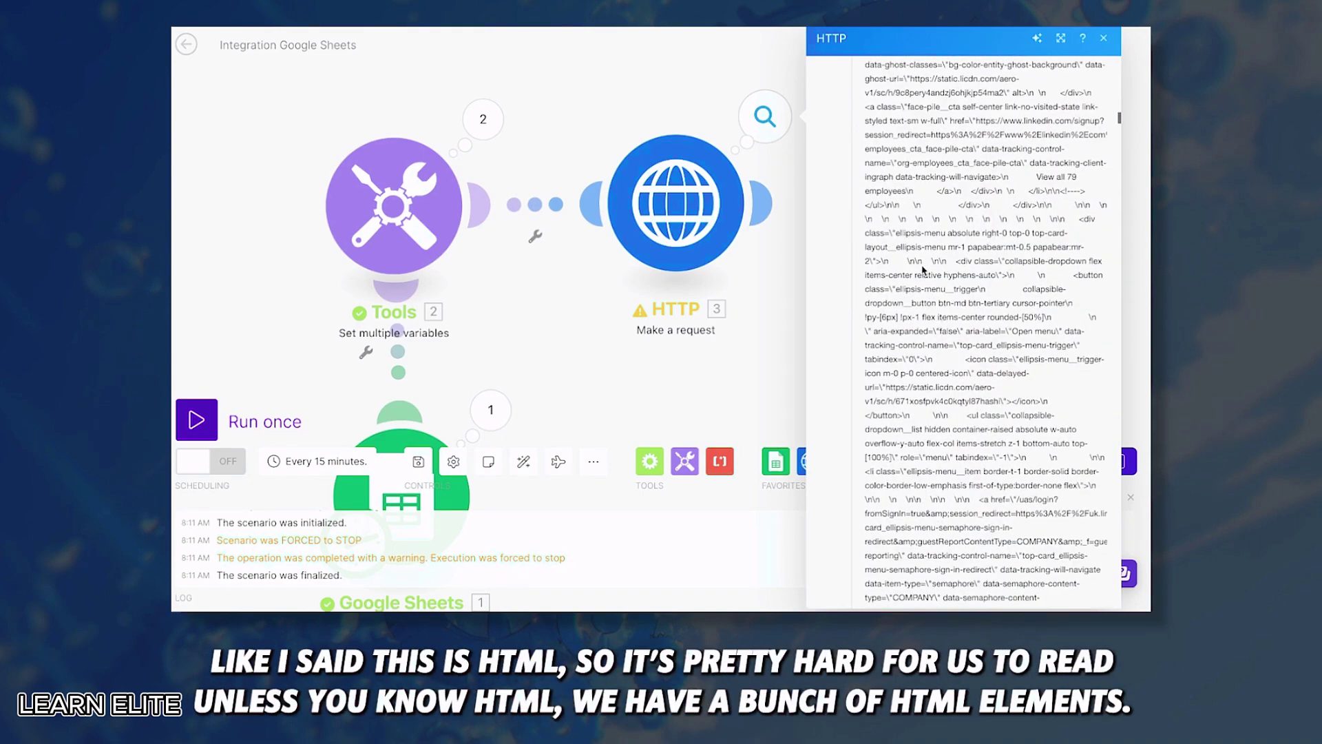
drag(867, 204, 888, 204)
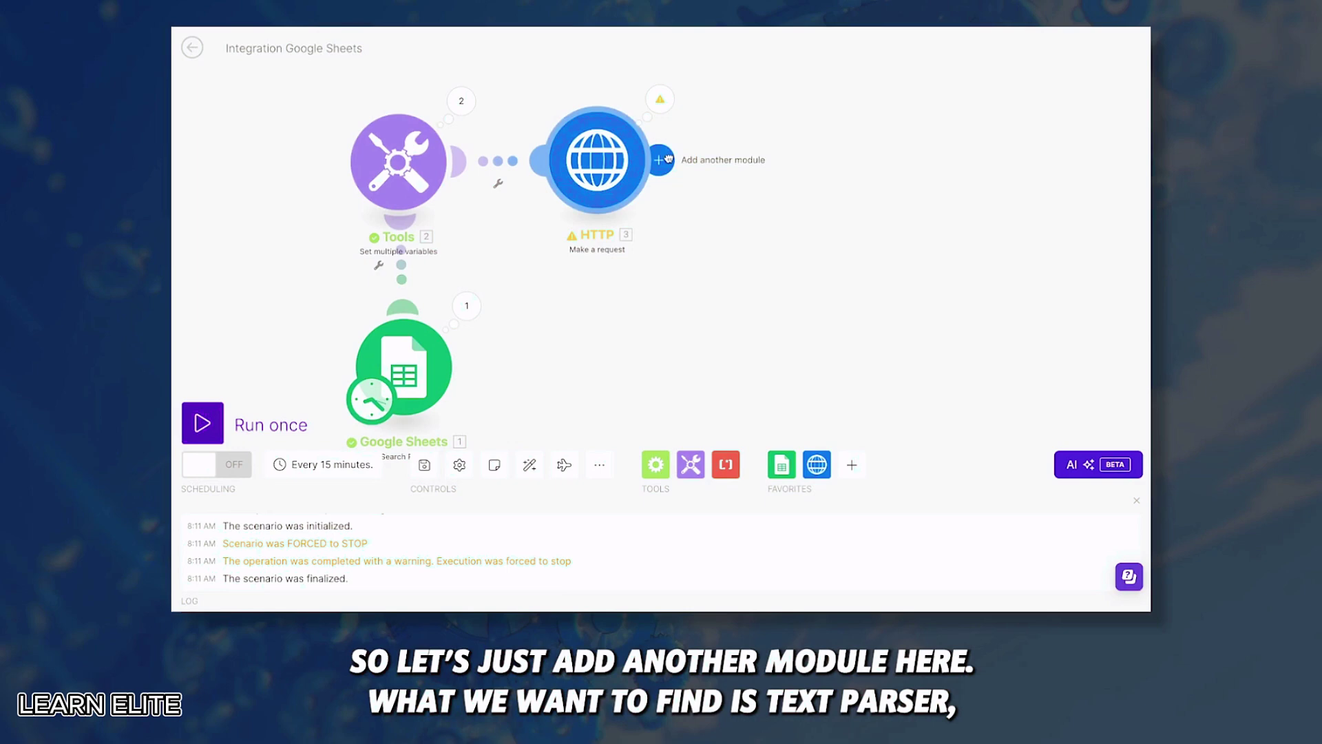
Add a Text parser HTML to text module after the HTTP module, using the HTTP response Data as its HTML input.
click(663, 159)
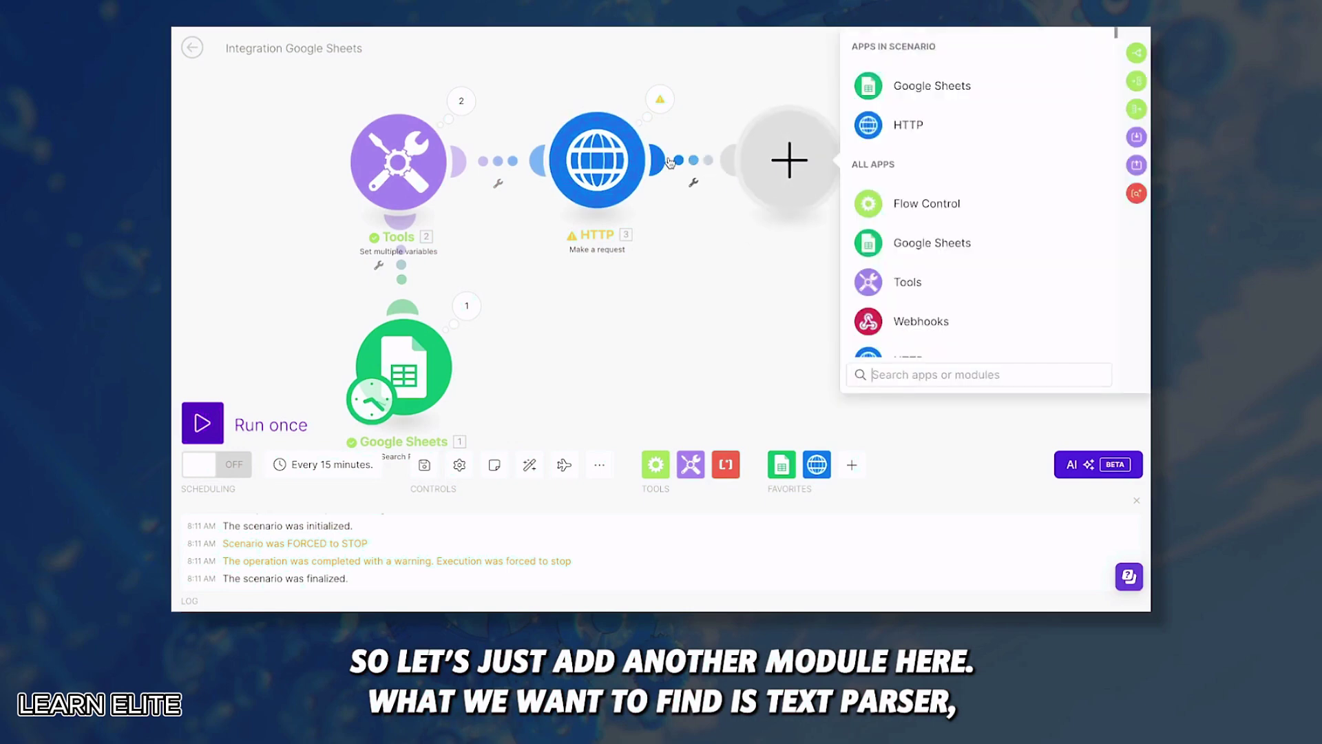
text(text)
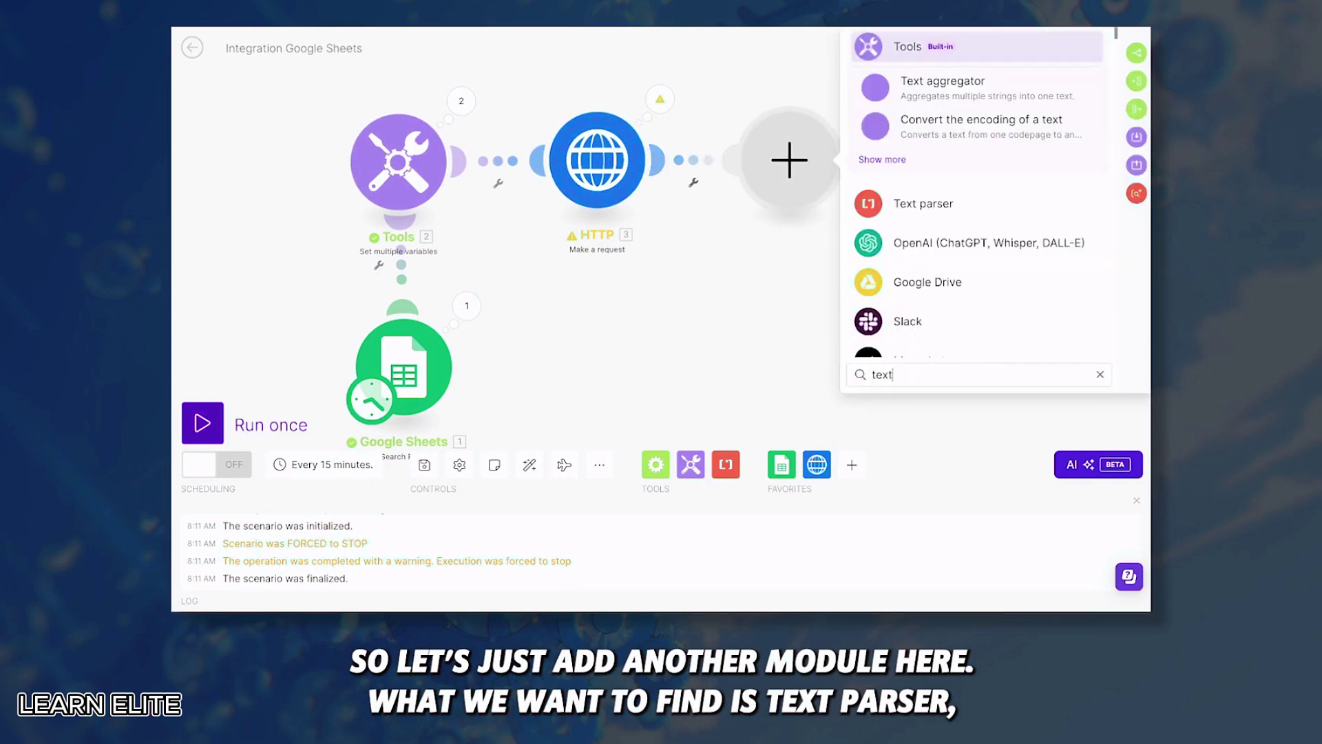
click(923, 202)
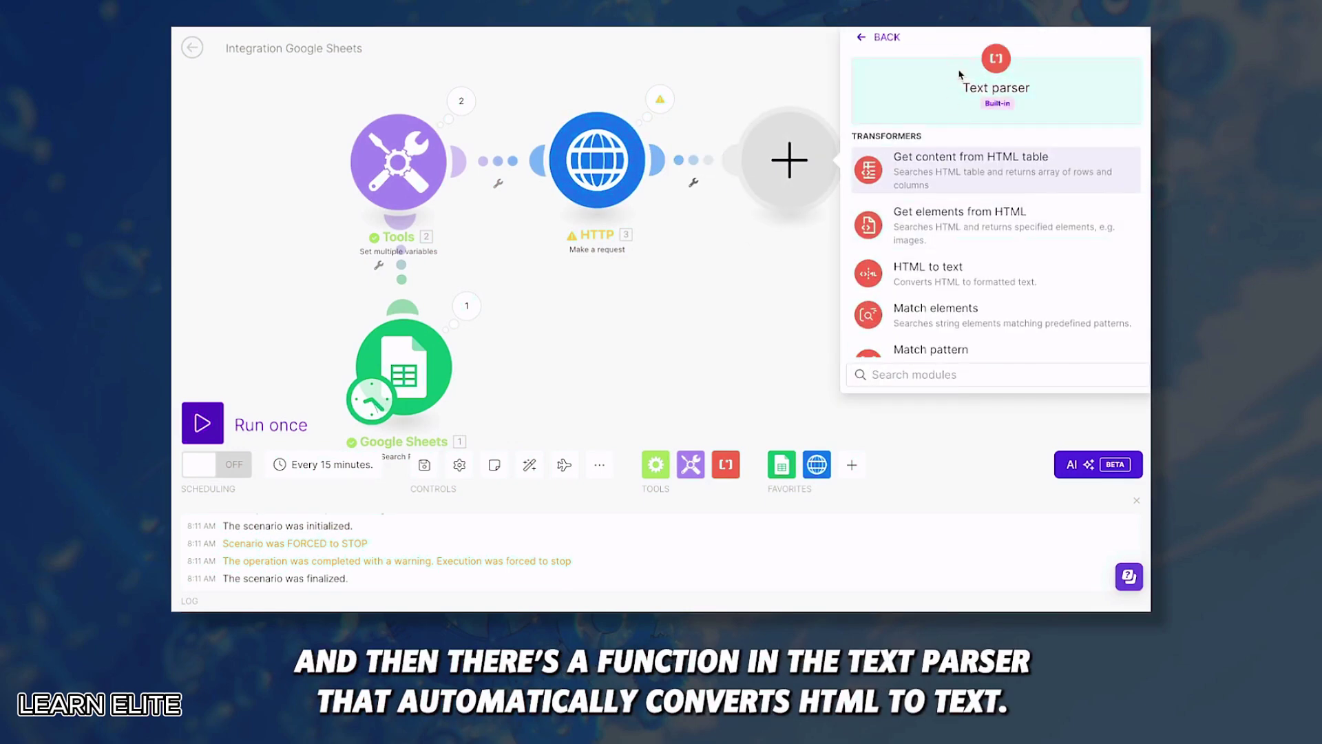
scroll(976, 209, down, 2)
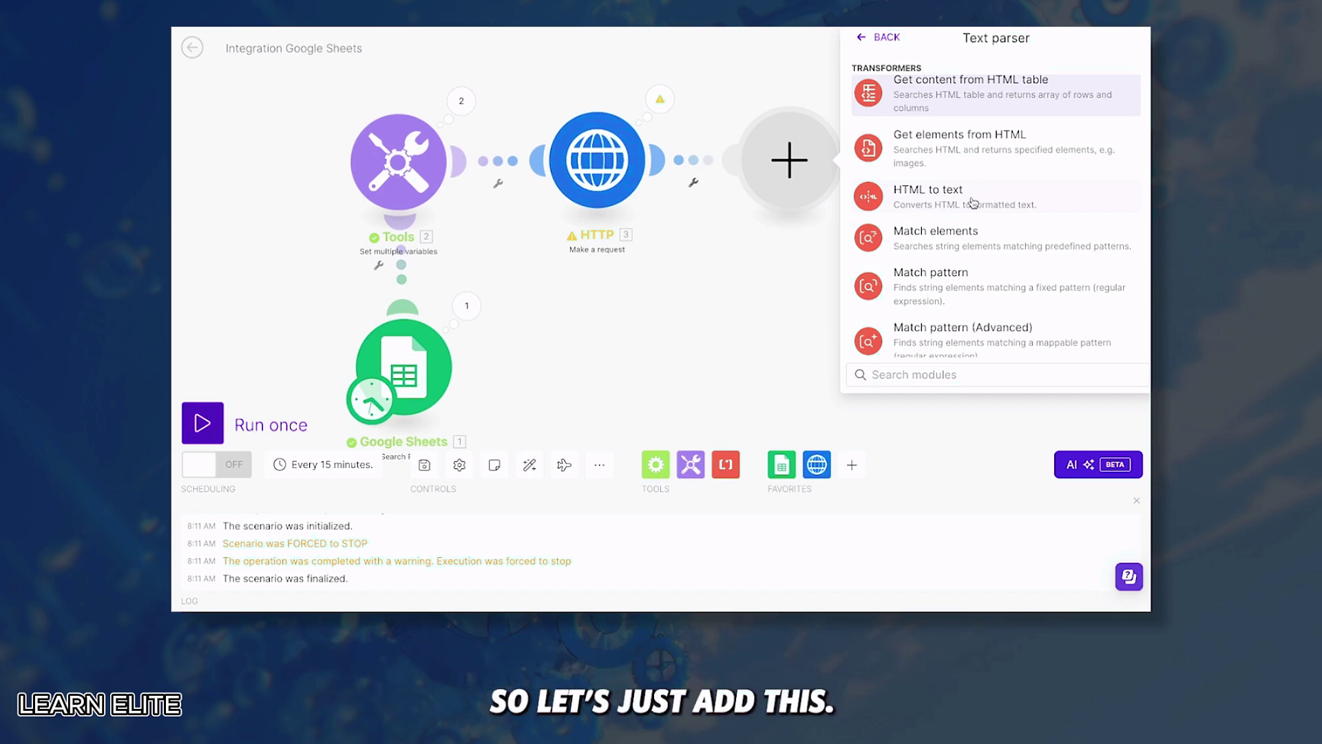
click(972, 201)
click(888, 169)
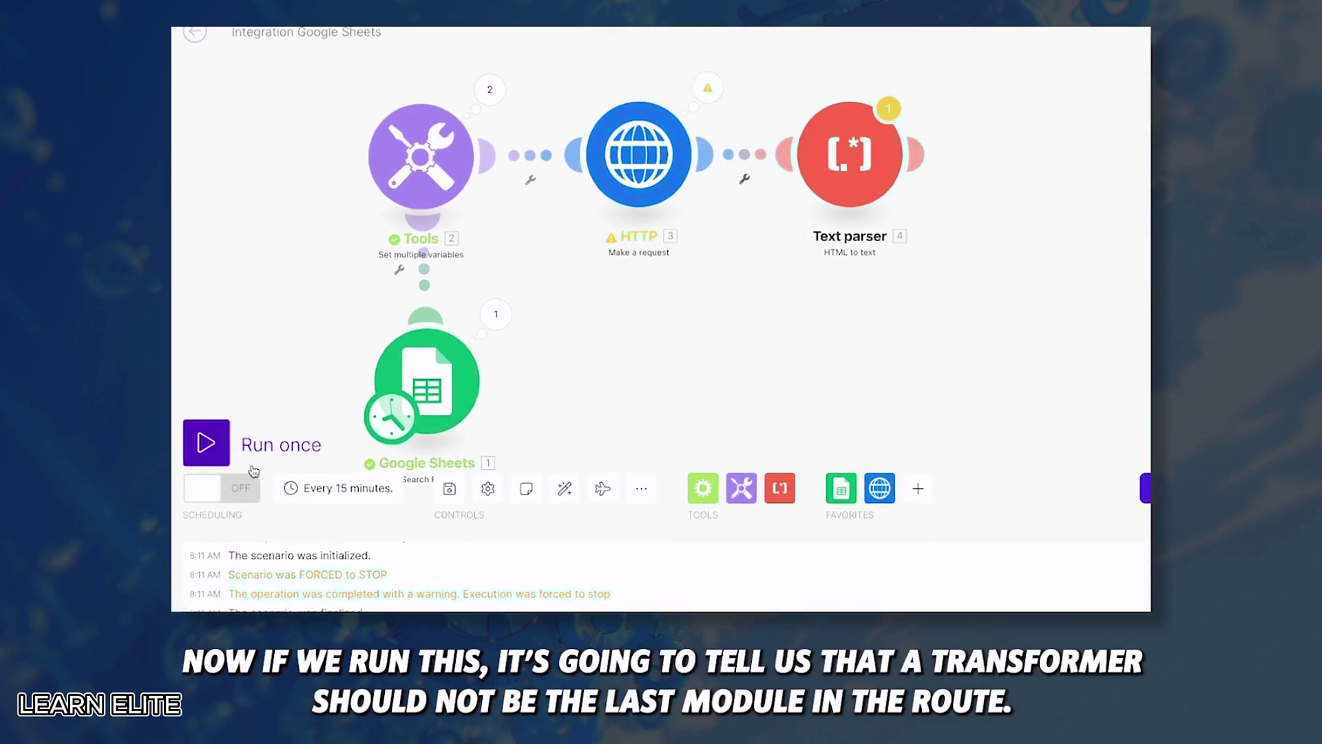
Run the scenario once despite the transformer warning, and expand the Text value in the Text parser's output bundle.
click(206, 442)
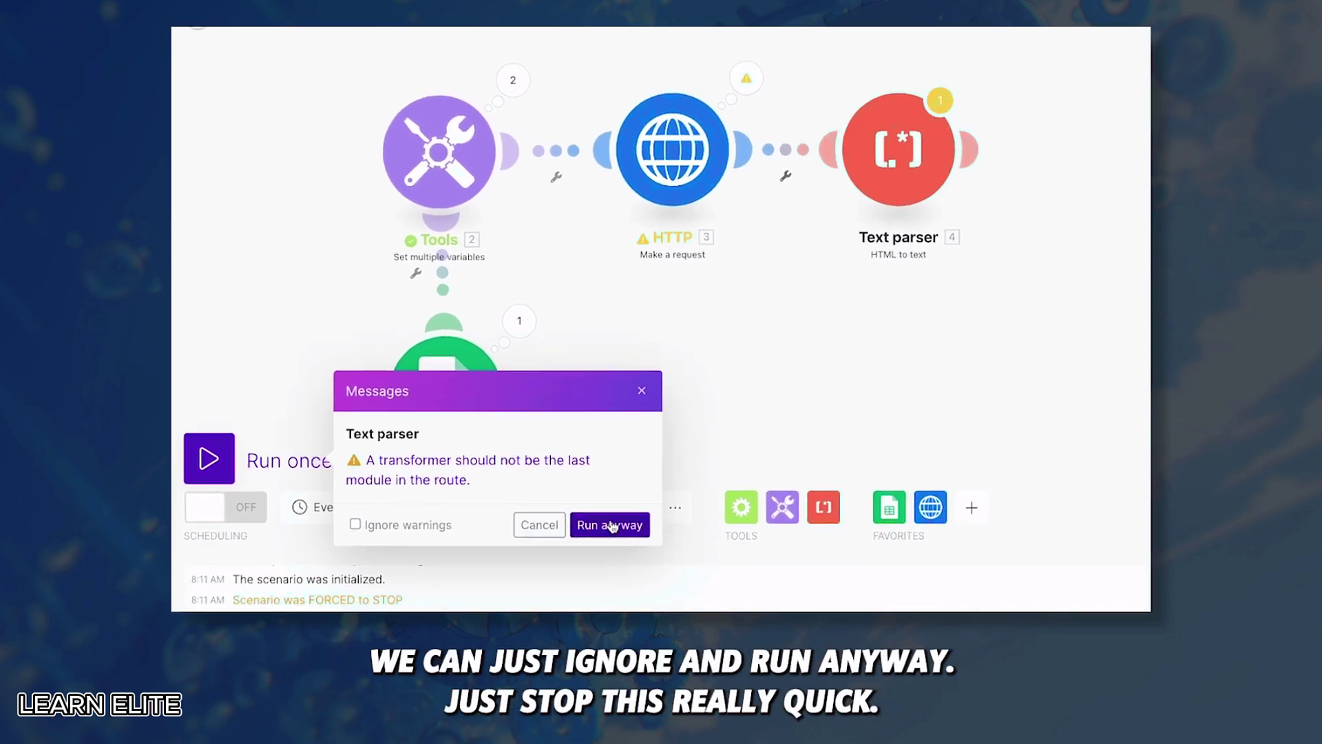
click(609, 524)
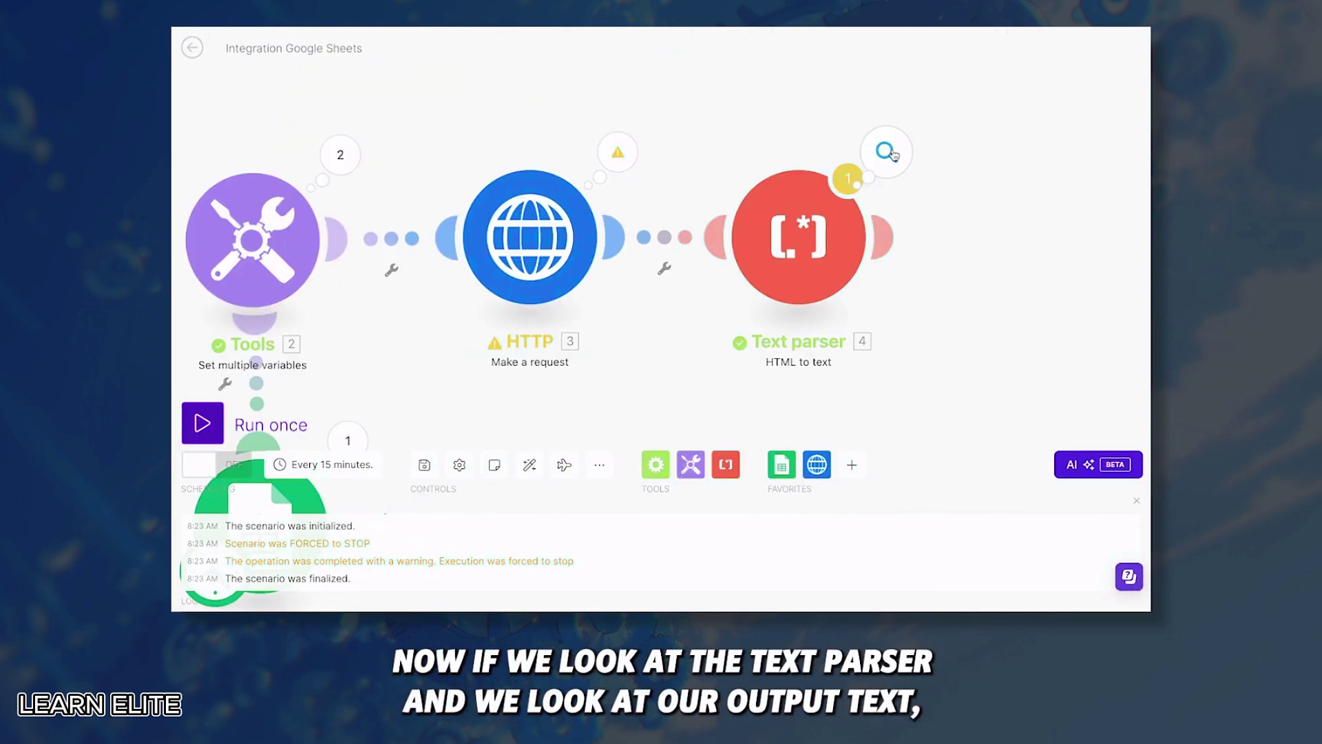
click(888, 153)
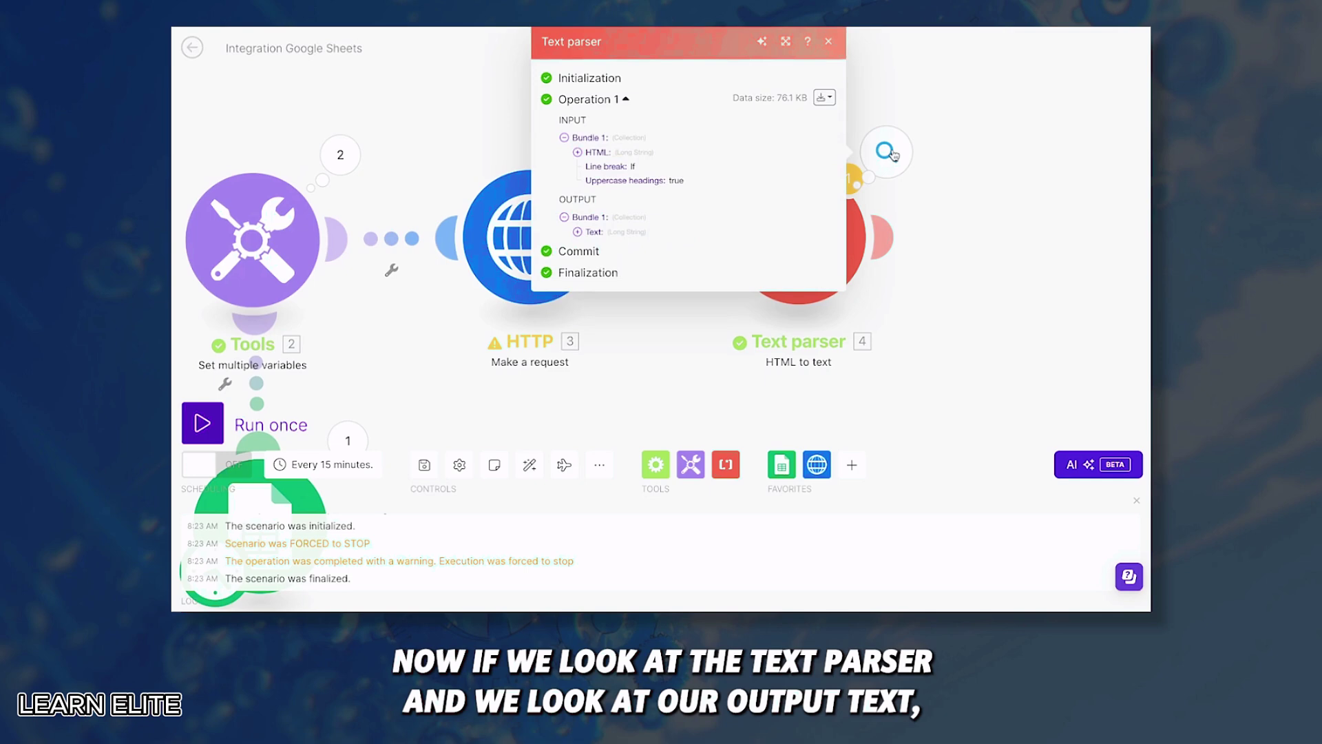
click(593, 234)
scroll(599, 207, down, 1)
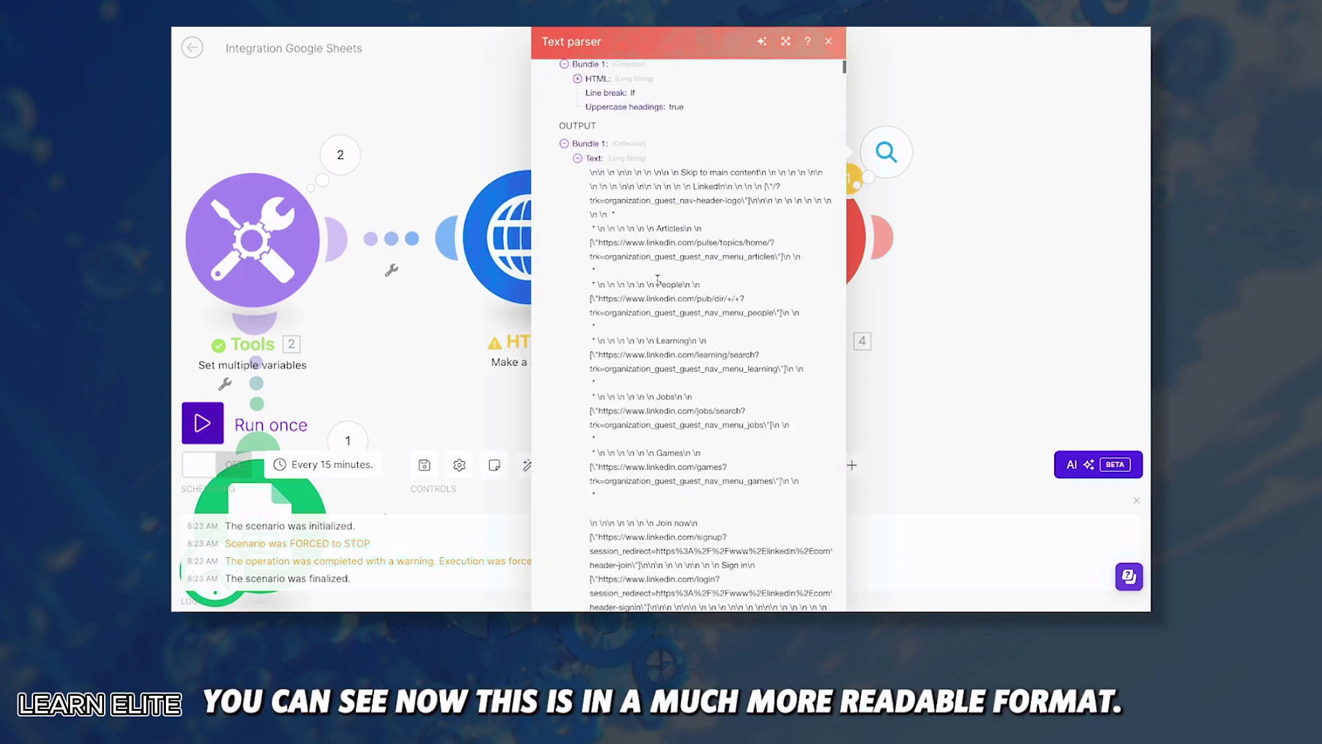
Examine the \n sequences and links throughout the Text parser's output text, and close the output window.
drag(601, 169, 751, 482)
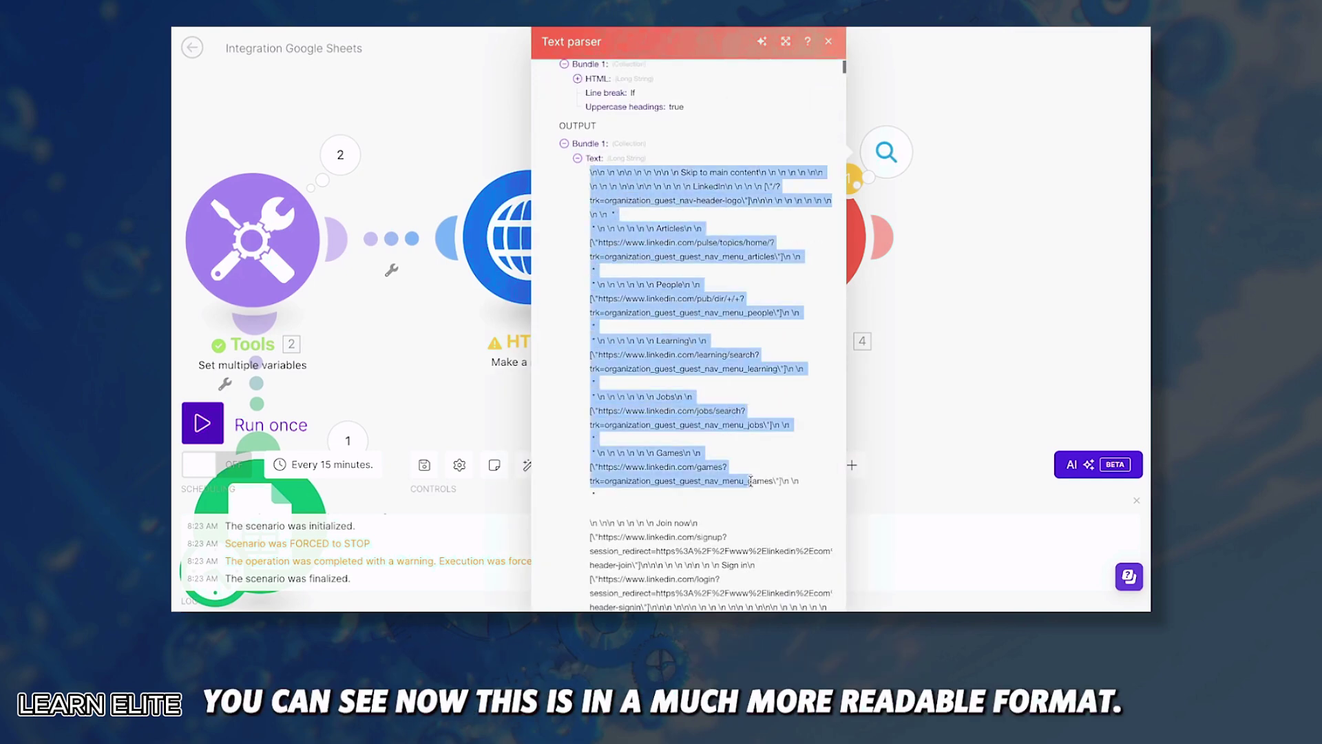
click(667, 333)
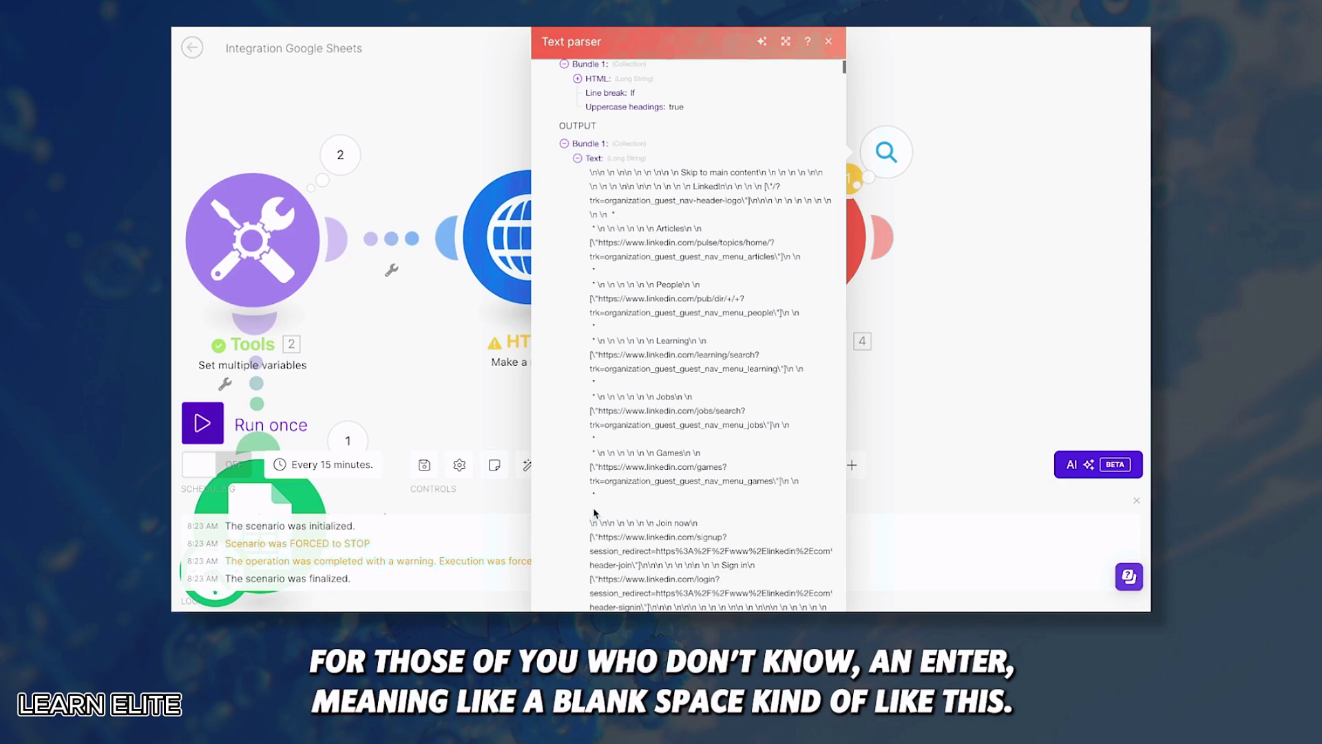
drag(582, 529, 594, 524)
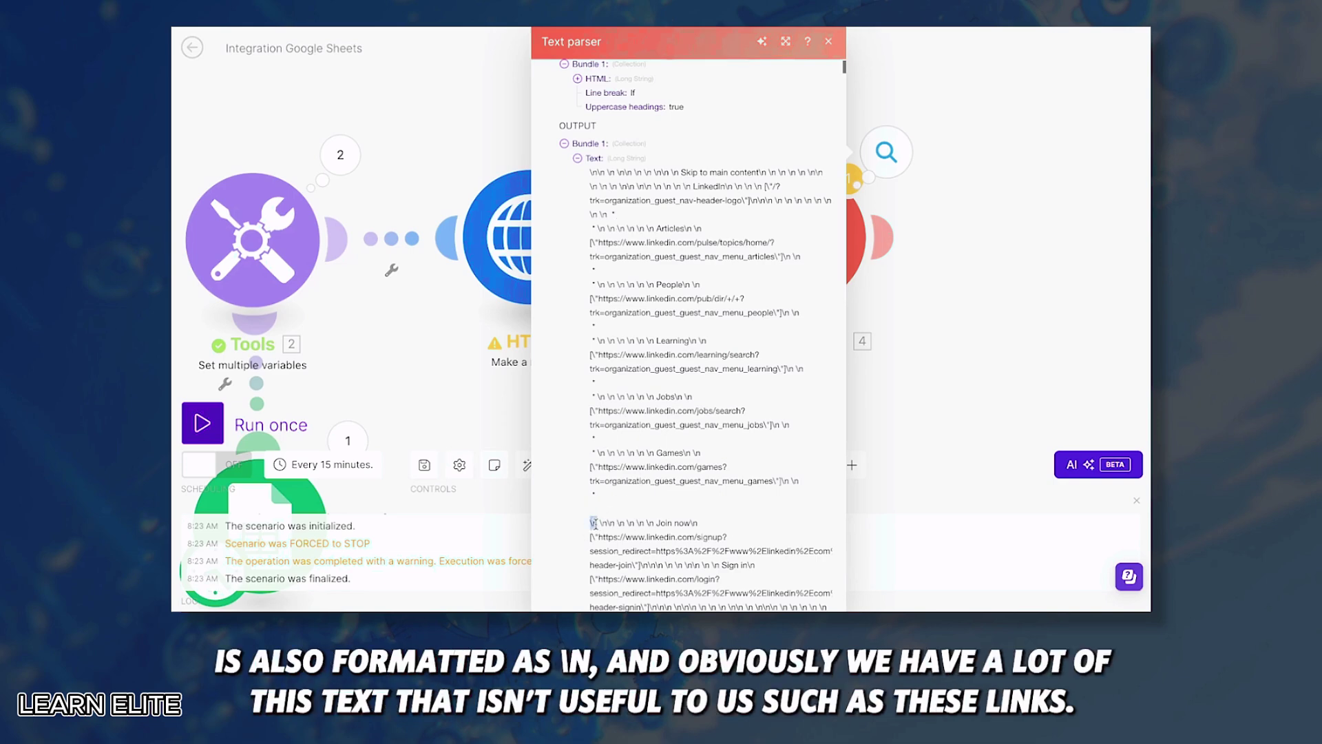
scroll(638, 520, down, 5)
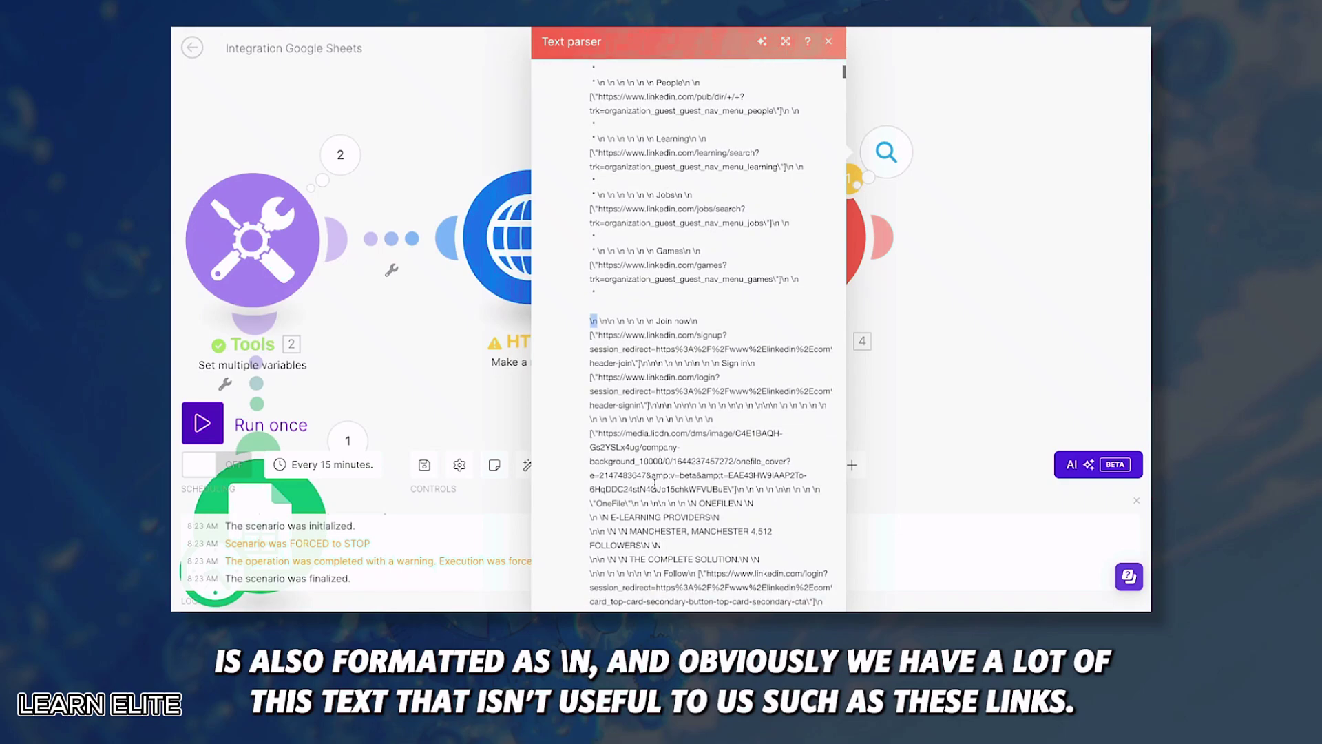
drag(590, 271, 647, 259)
scroll(651, 257, down, 15)
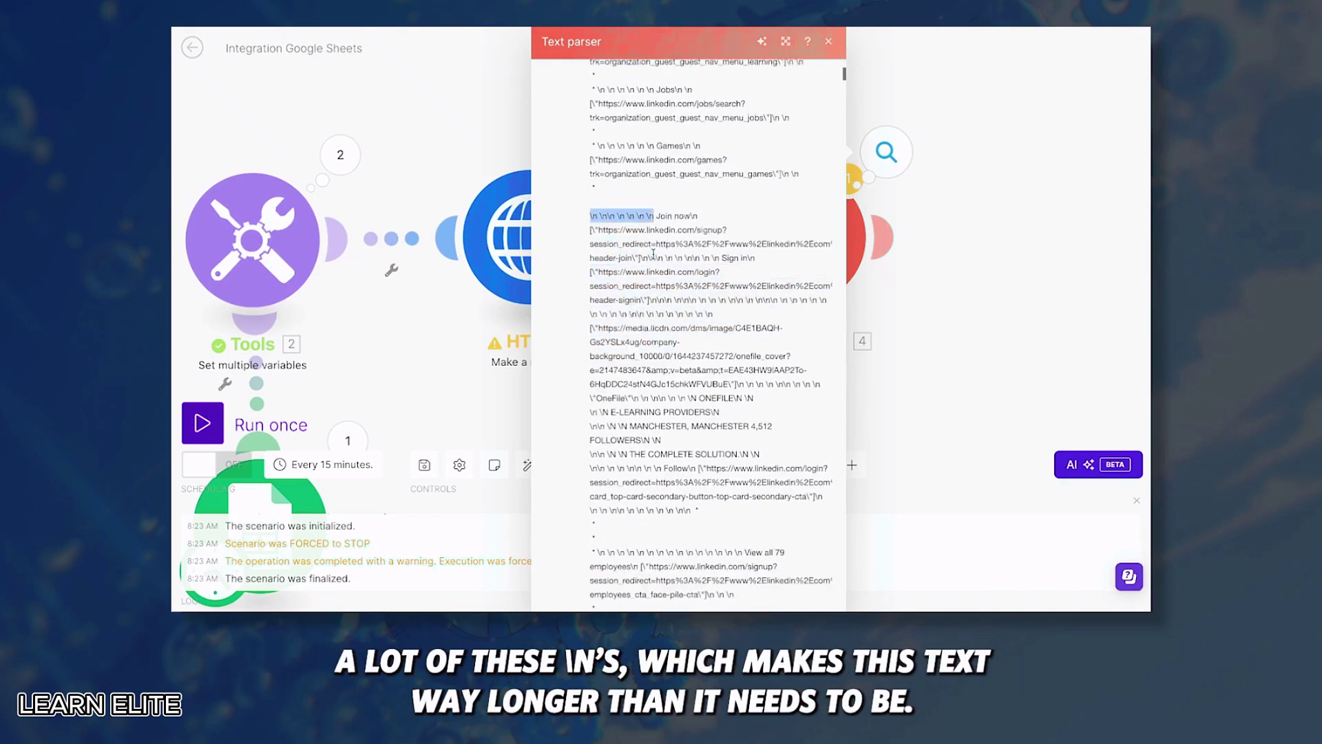
scroll(653, 254, down, 15)
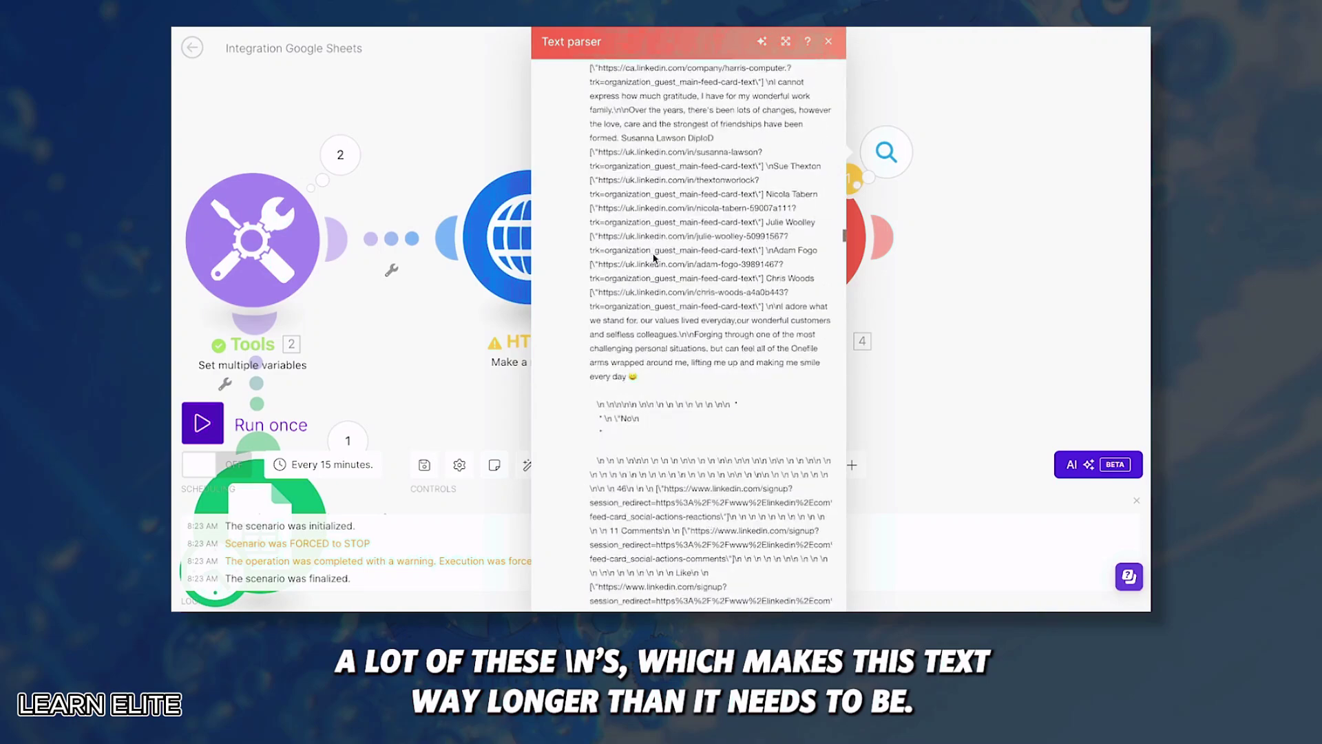
click(829, 41)
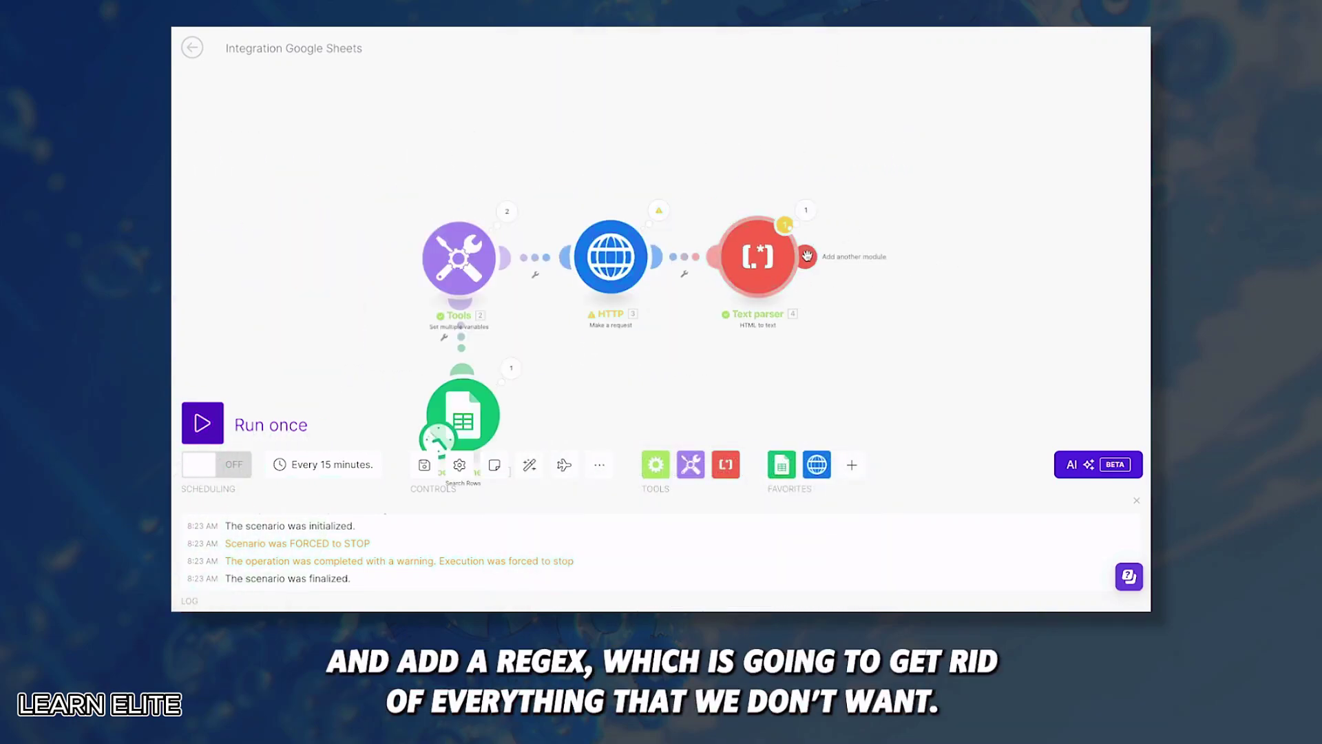
Add a Text parser Replace module after the HTML to text module.
click(805, 255)
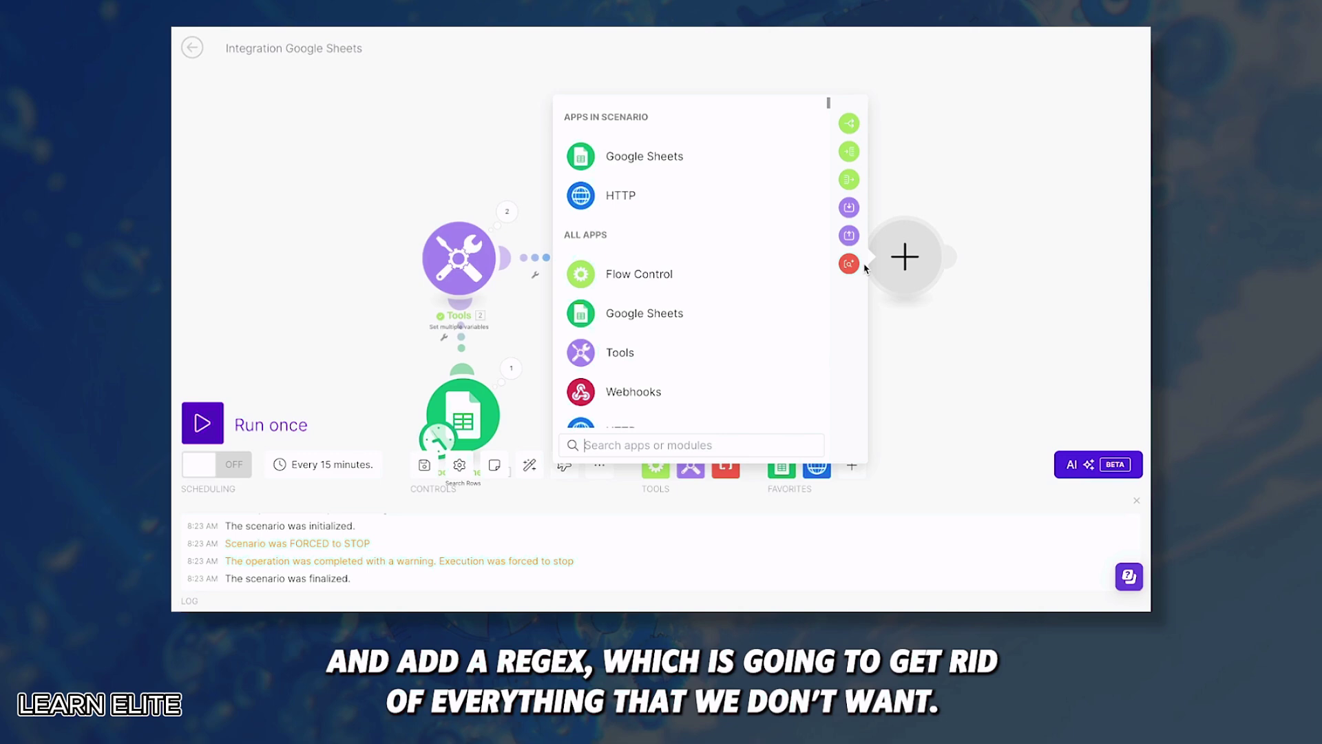
text(text pars)
click(619, 112)
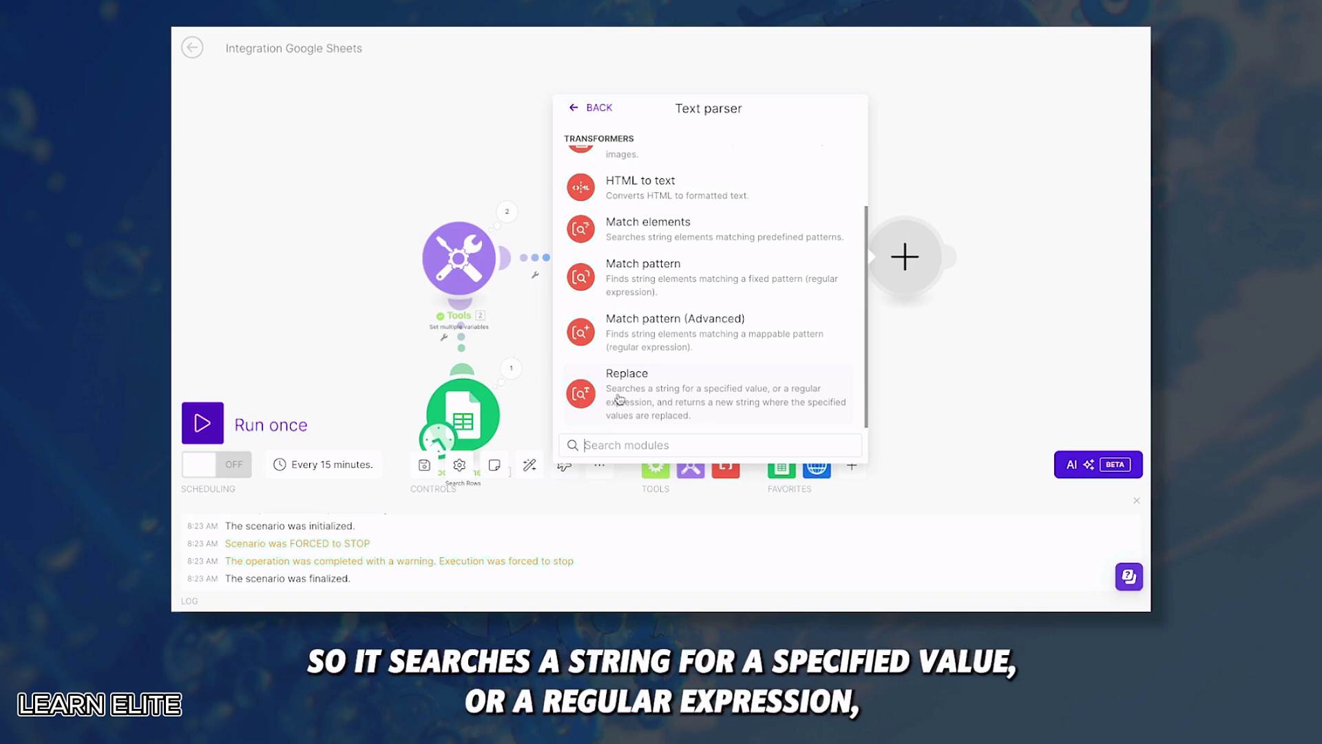
click(703, 420)
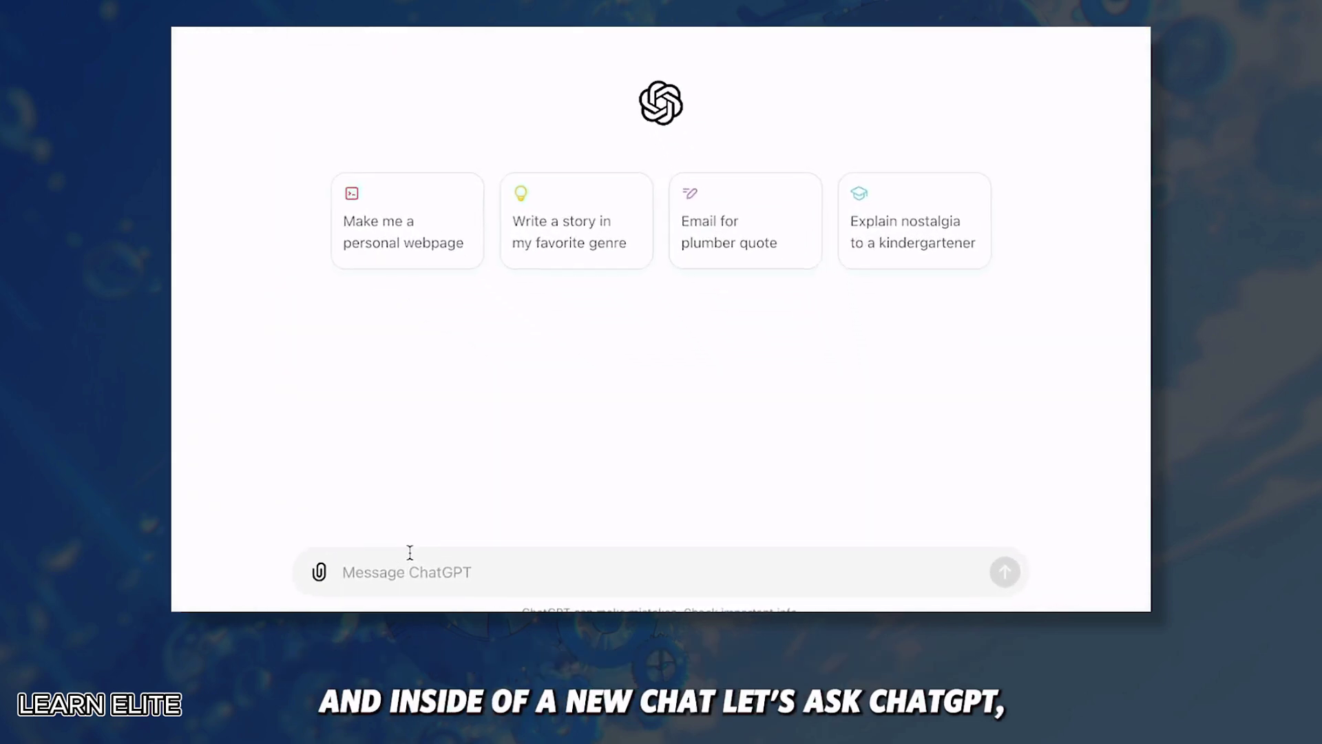
Switch to ChatGPT and ask "what is a regex in terms of text parsing, I'm using it to remove unwanted elements from a string".
text(what is a re)
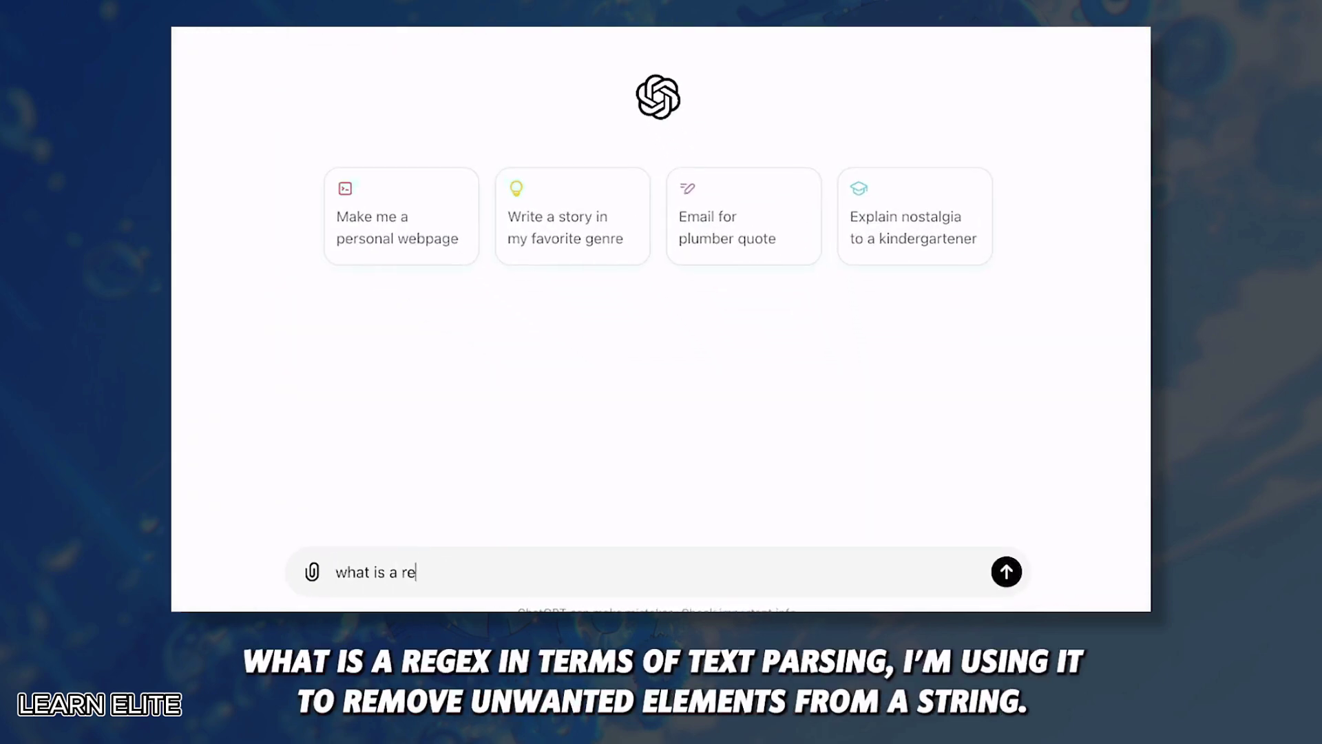
text(gex in terms of text parsing, I'm using )
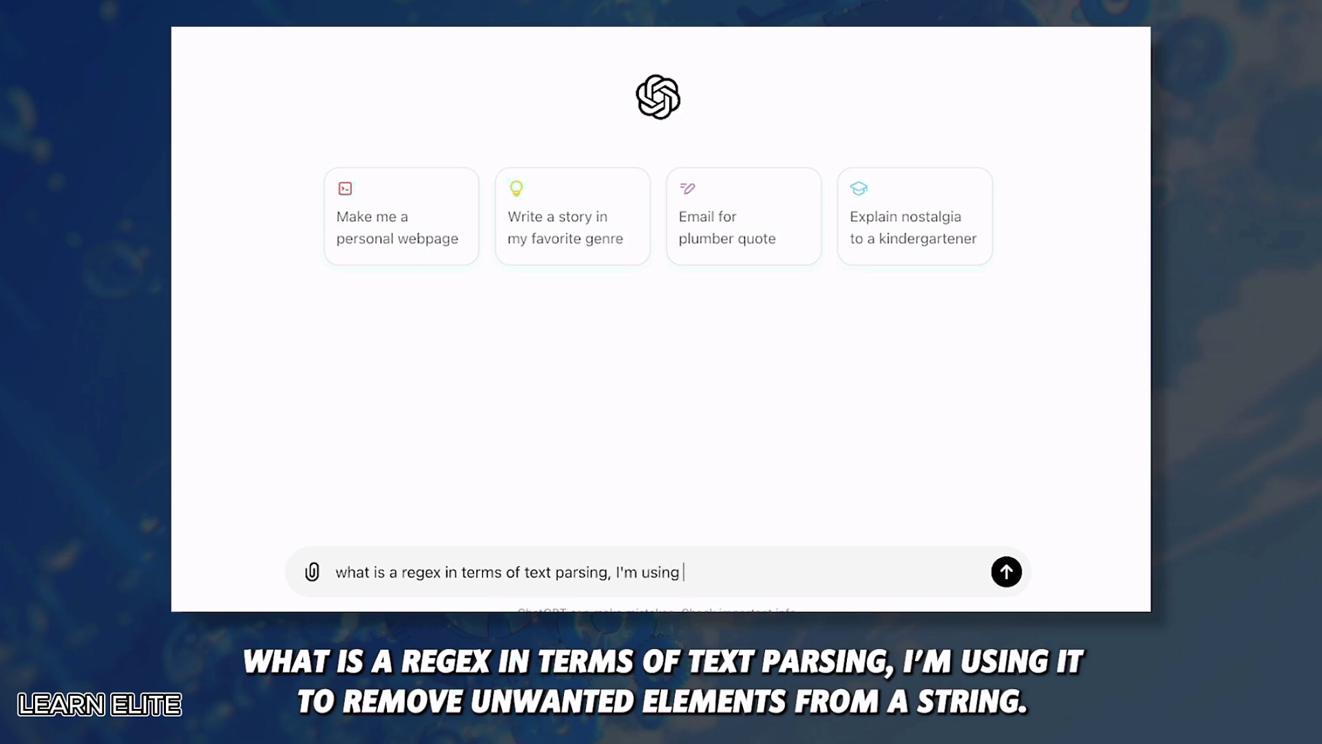
text(it to remove unwanted )
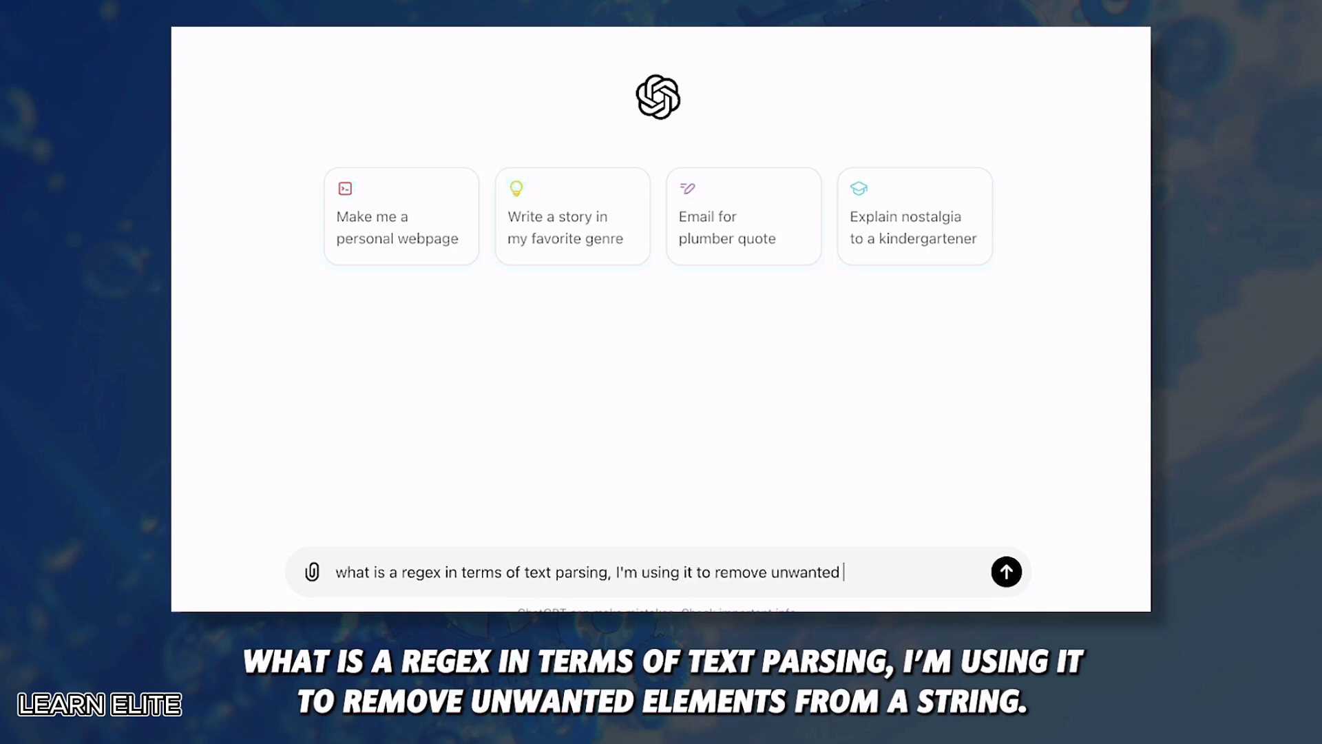
text(elements from a string)
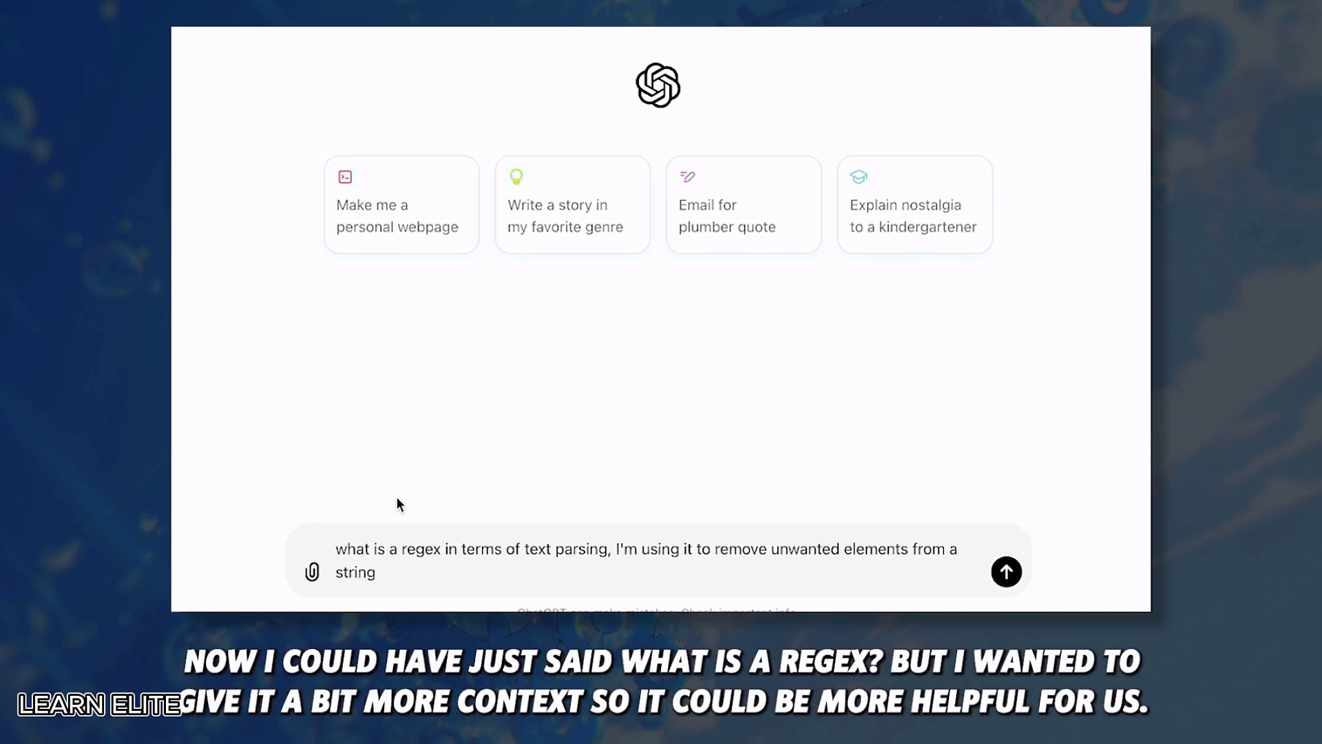
click(1006, 572)
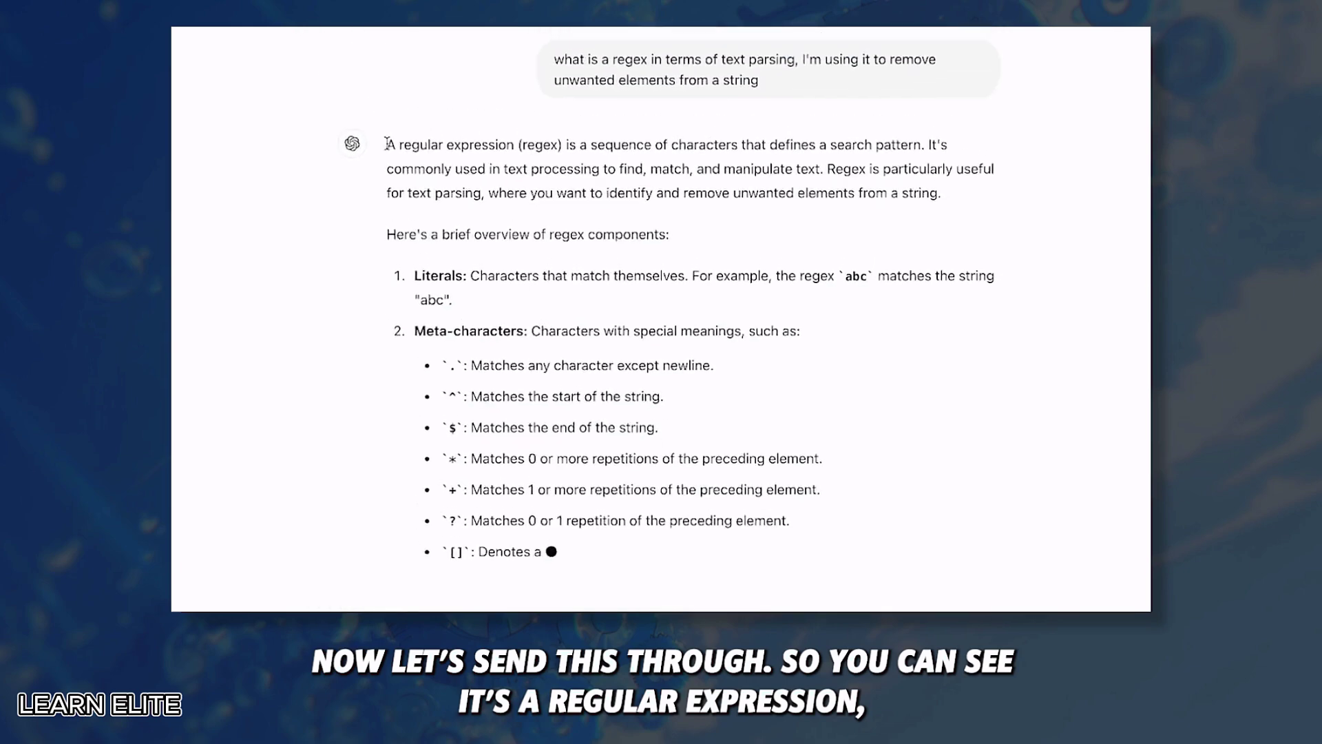
Read the regex definition and the list of meta-characters in ChatGPT's answer.
drag(386, 143, 731, 147)
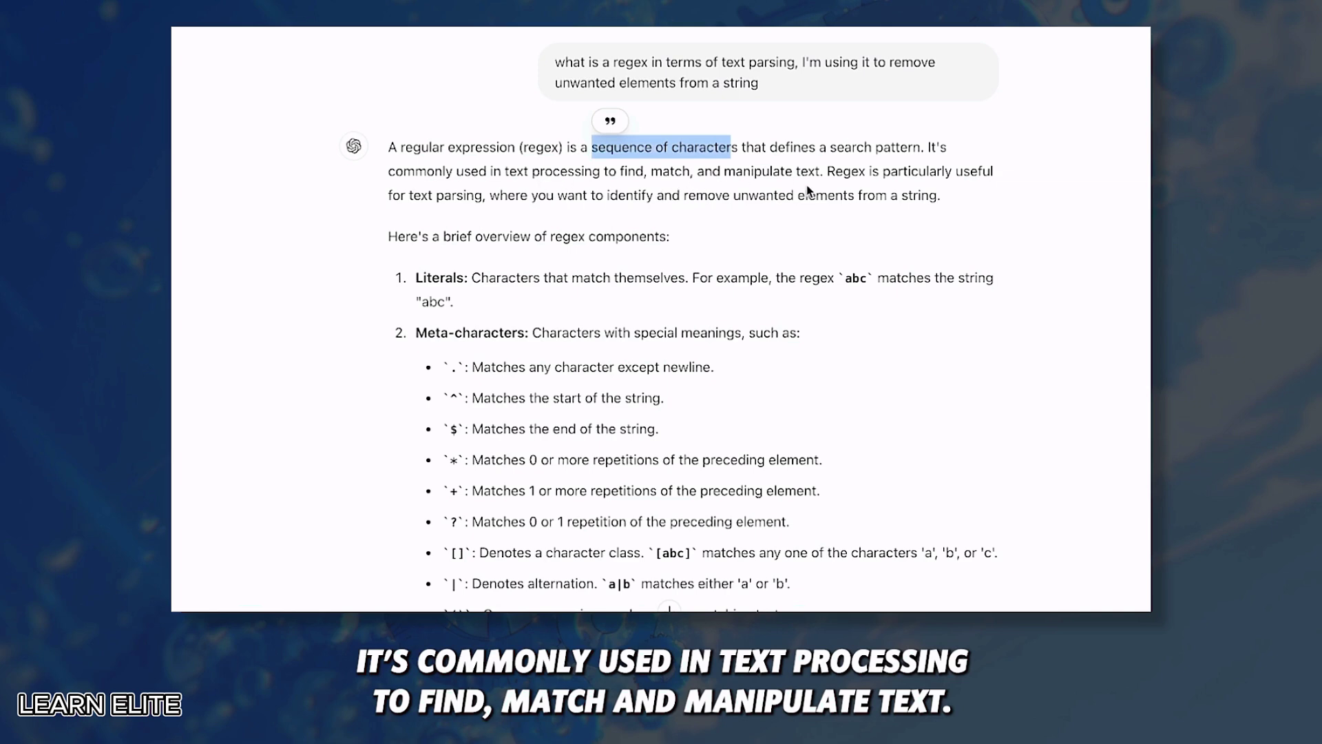
drag(820, 171, 726, 172)
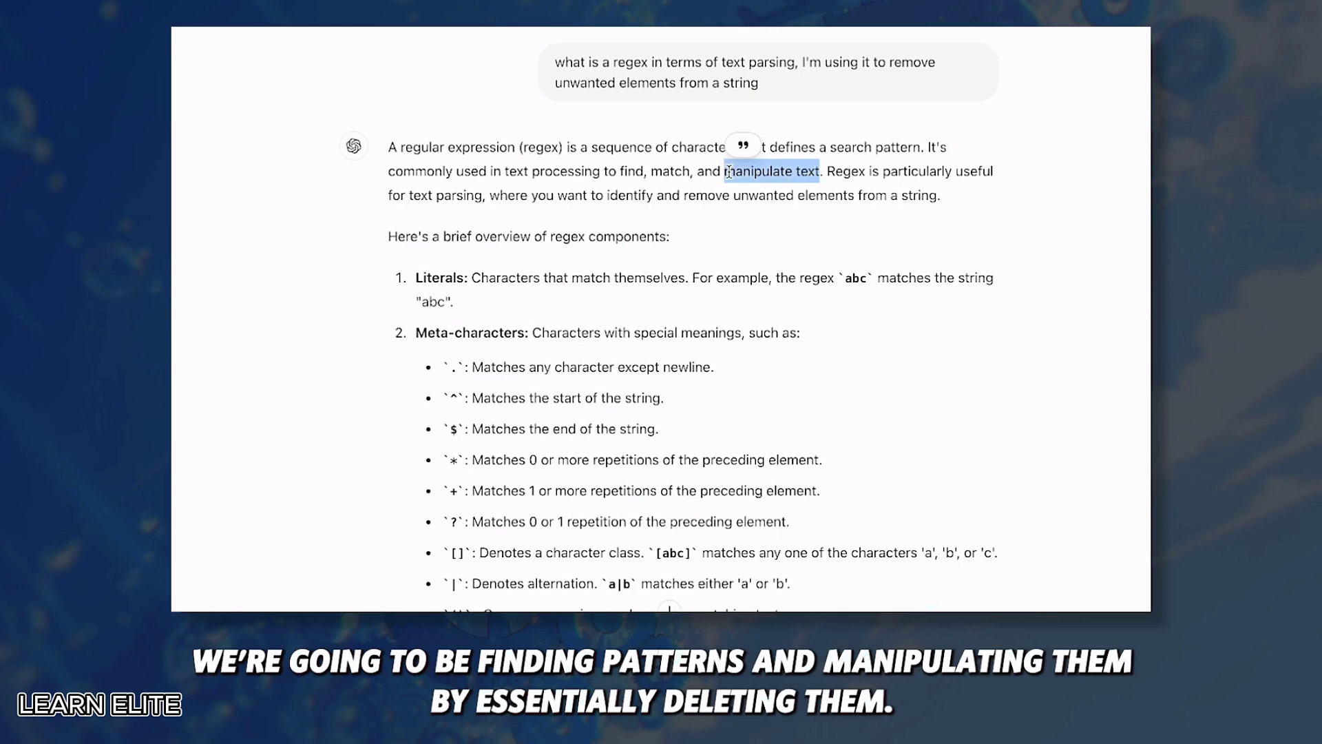
scroll(729, 172, down, 2)
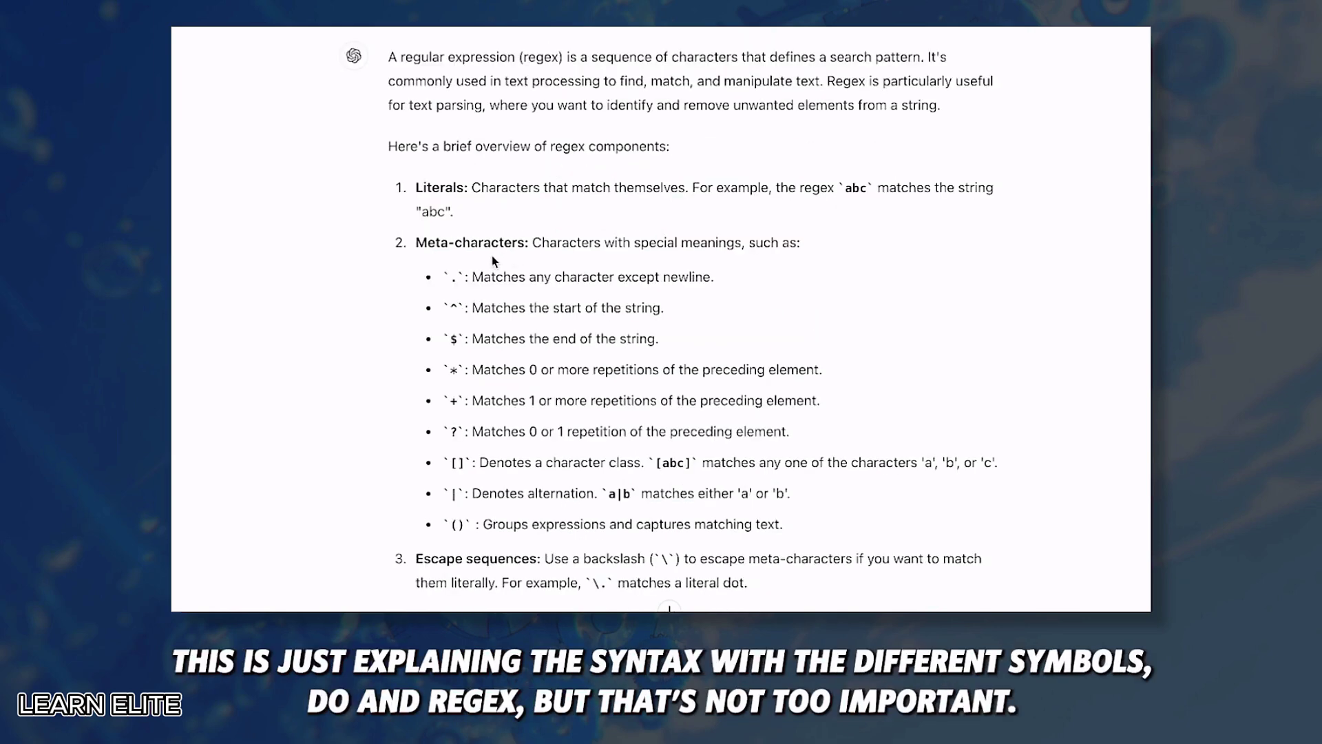
drag(449, 277, 458, 339)
click(452, 373)
scroll(770, 370, up, 2)
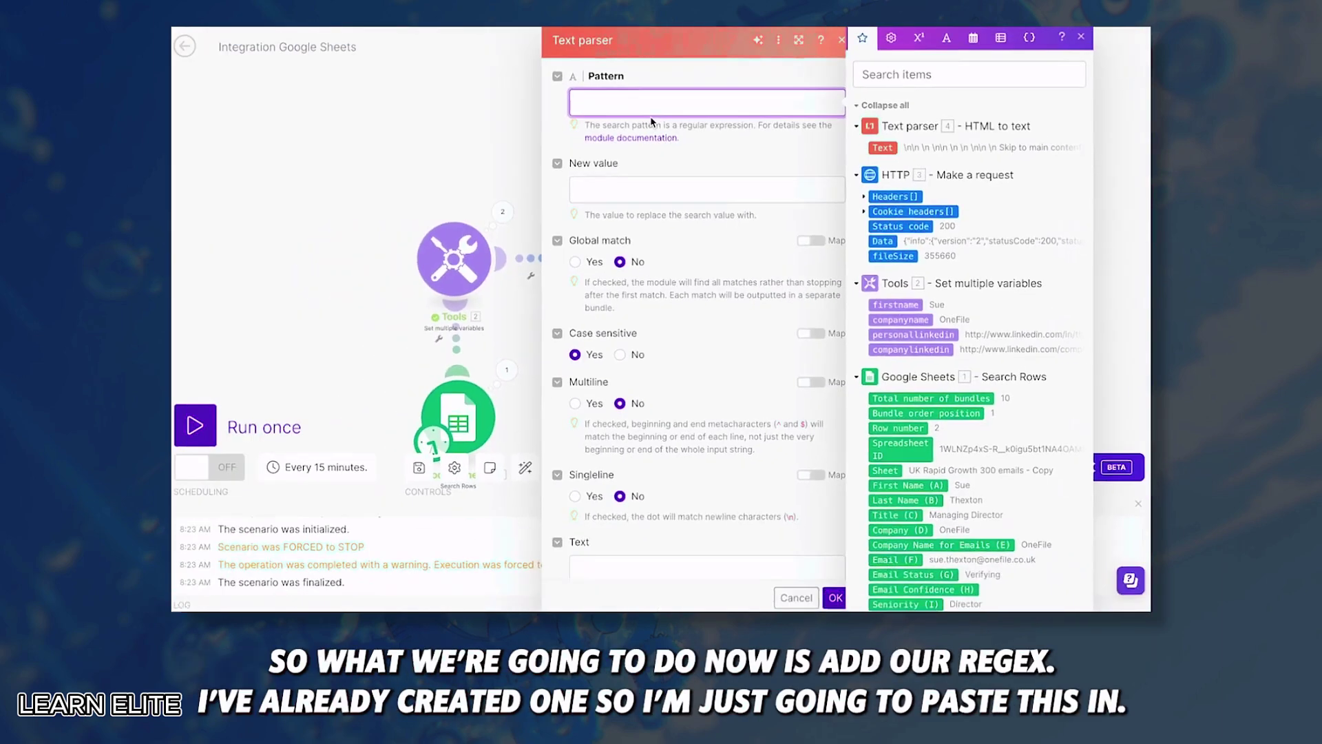
Set the Replace module's pattern to (^.*\*.*$\n?|\\n|\\N|\[.*?\]|https?:\/\/\S+|\n\s*\n) and its new value to the emptystring keyword.
text((^.*\*.*$\n?|\\n|\\N|\[.*?\]|https?:\/\/\S+|\n\s*\n))
click(744, 149)
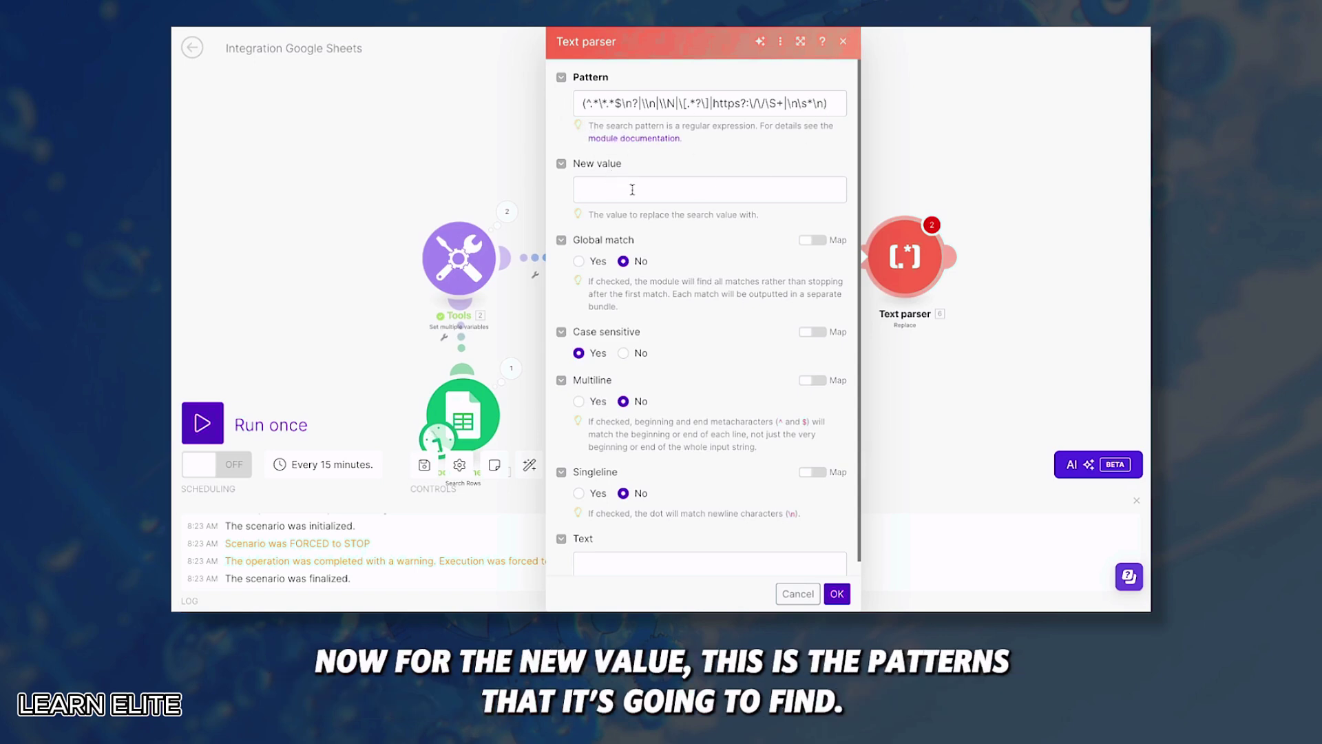
click(834, 105)
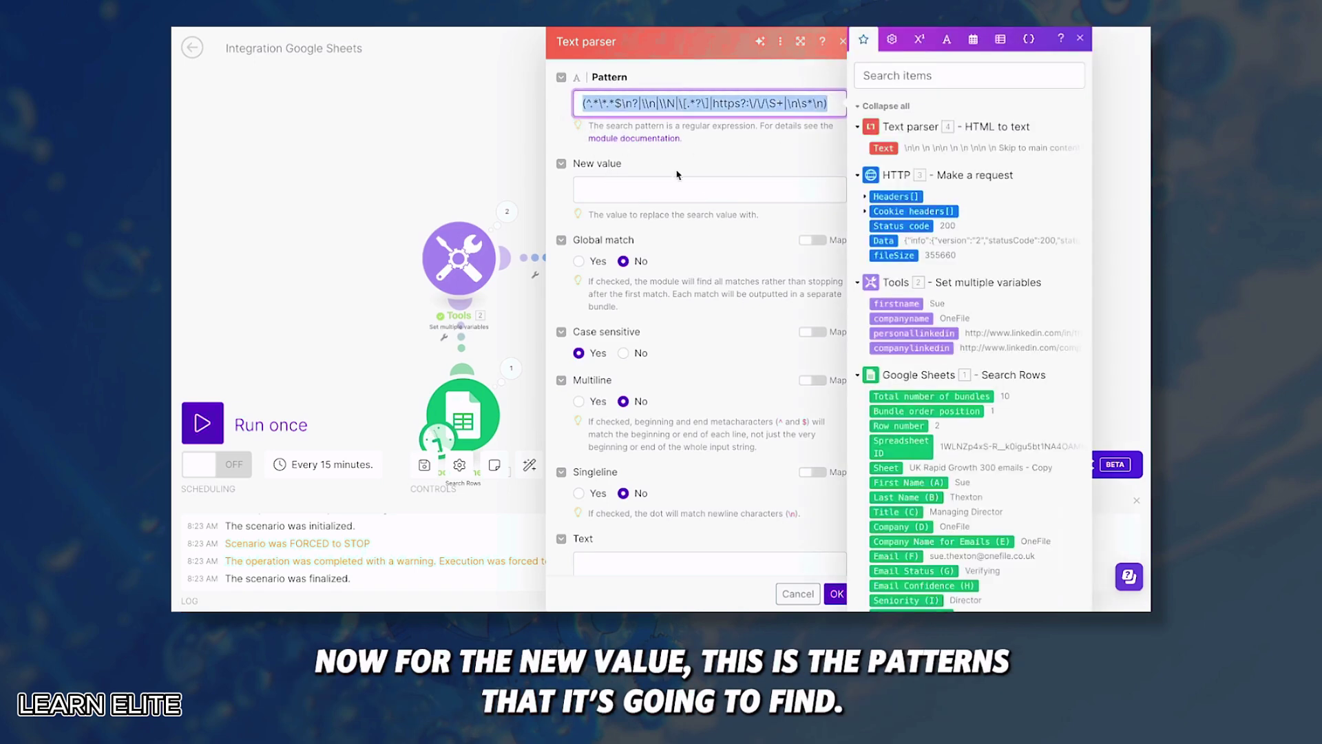
click(609, 191)
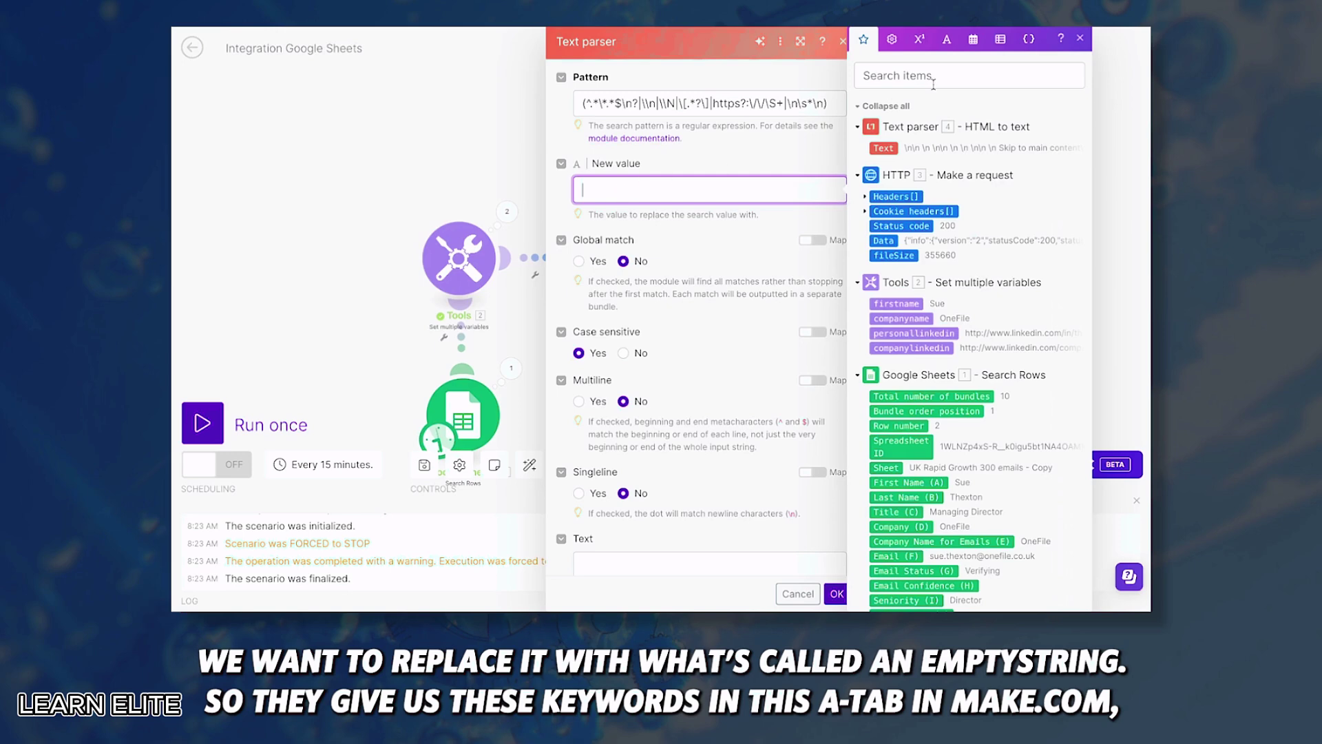
click(947, 39)
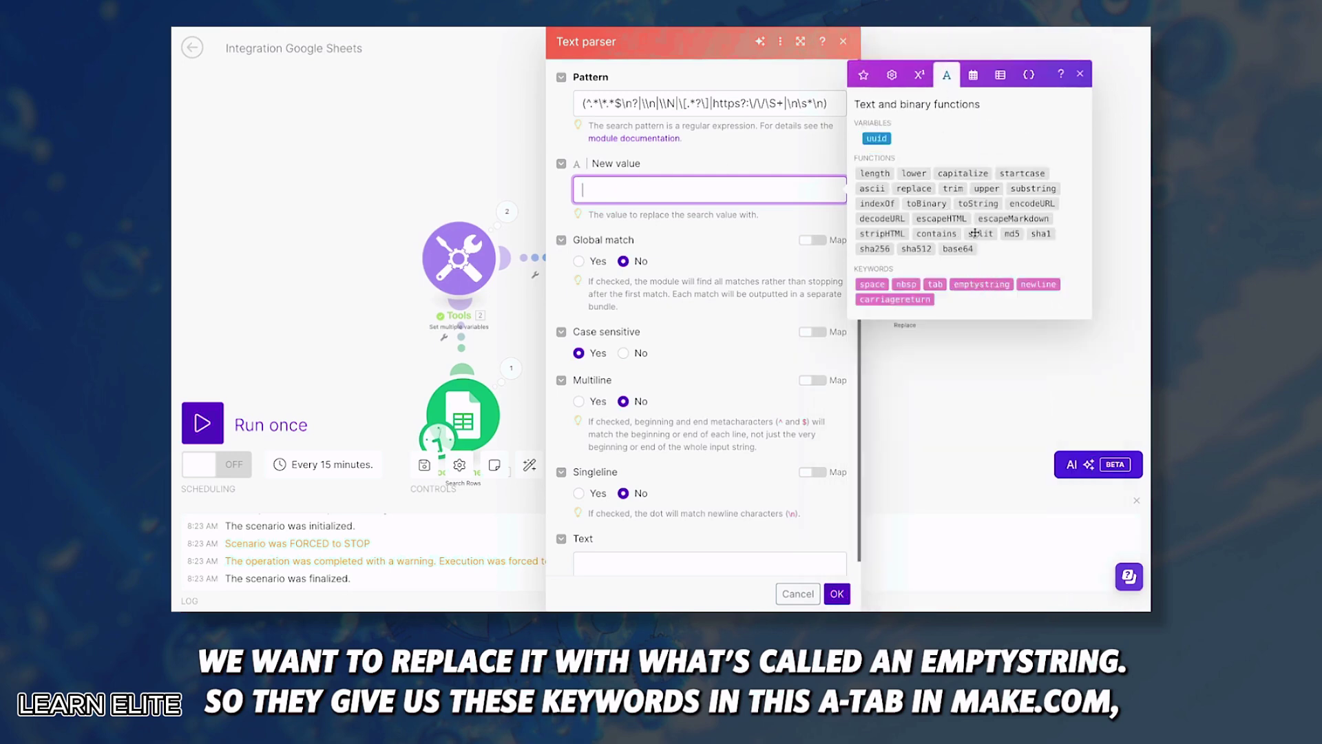
click(980, 284)
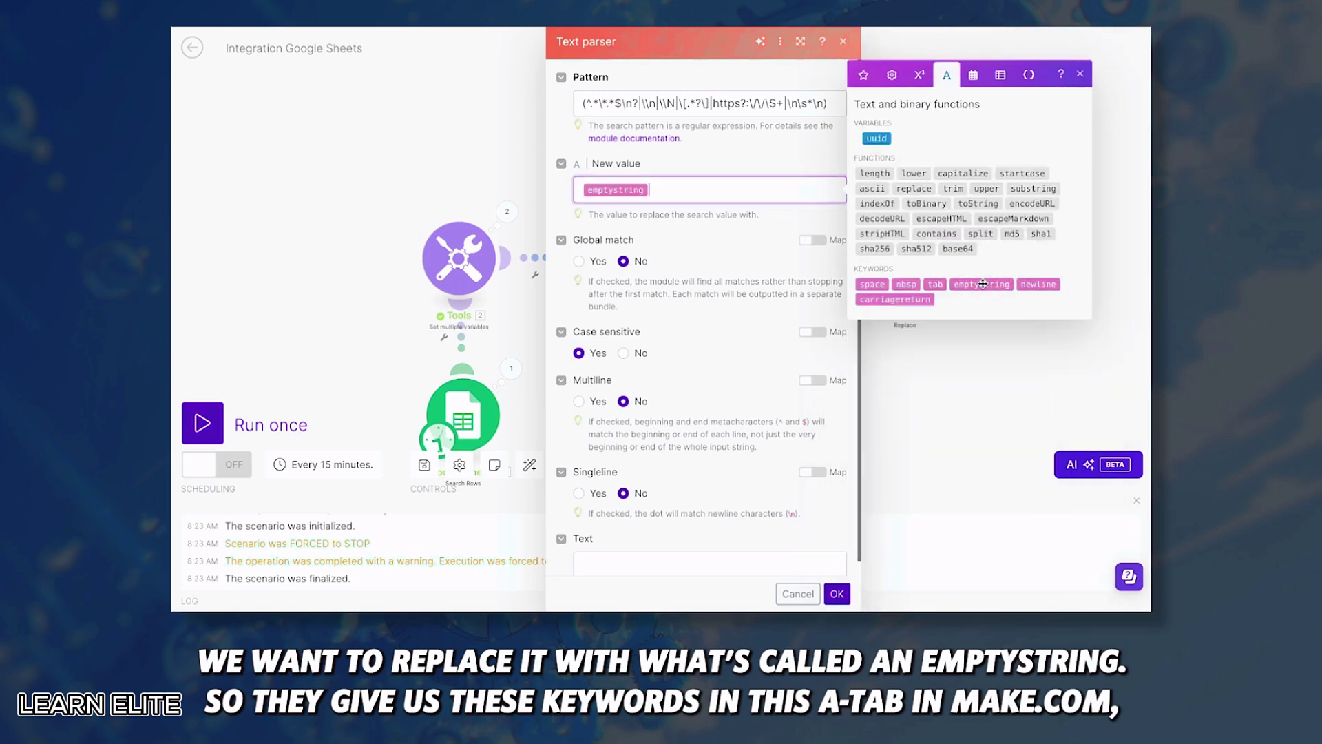
Set the Replace module's Global match to Yes, Case sensitive to No and Multiline to Yes.
click(765, 253)
scroll(766, 253, down, 1)
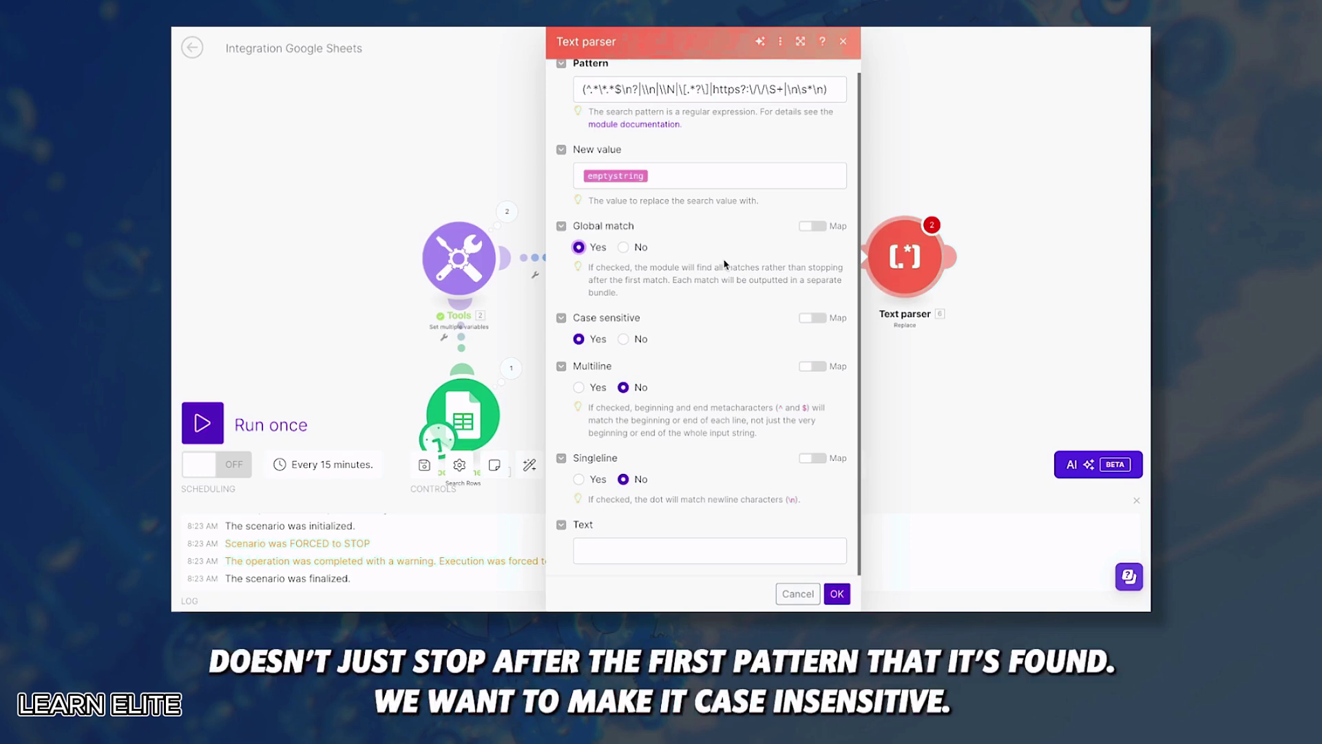
click(623, 338)
click(578, 387)
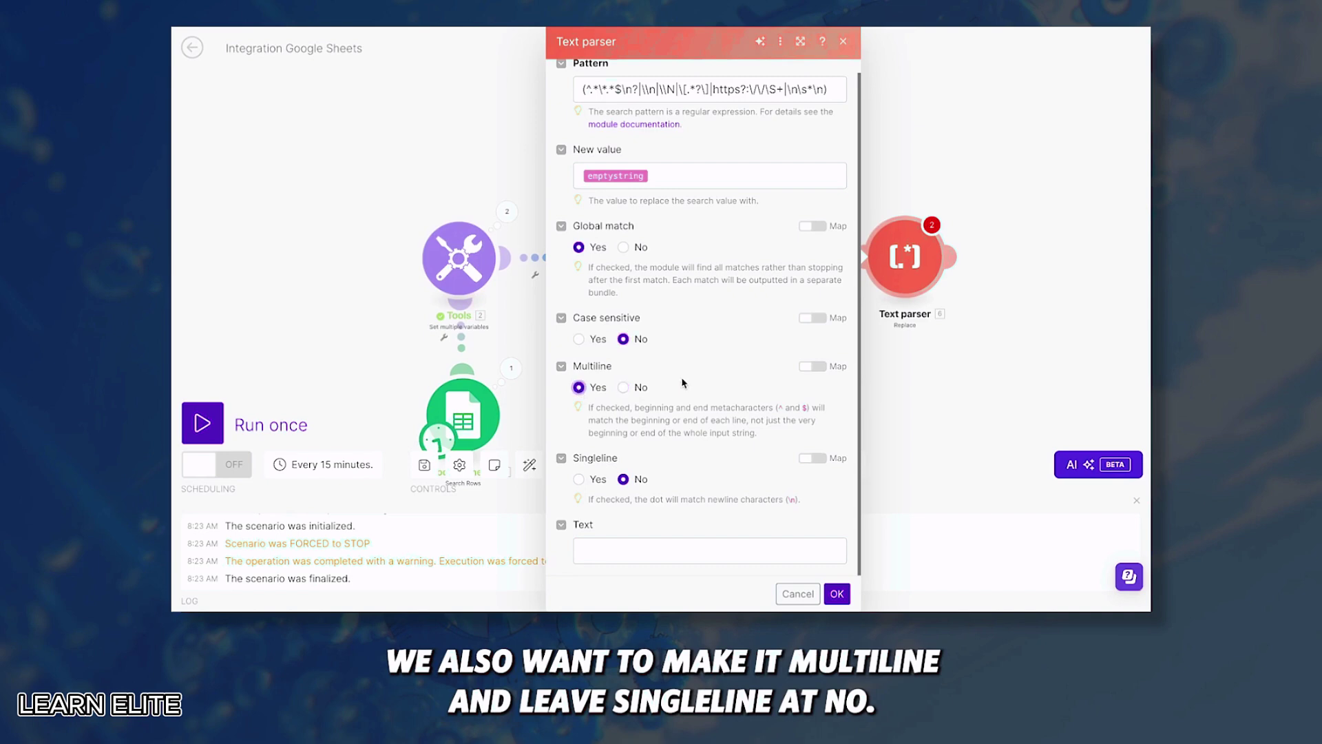
Map the HTML to text module's Text output into the Replace module's Text field.
click(611, 547)
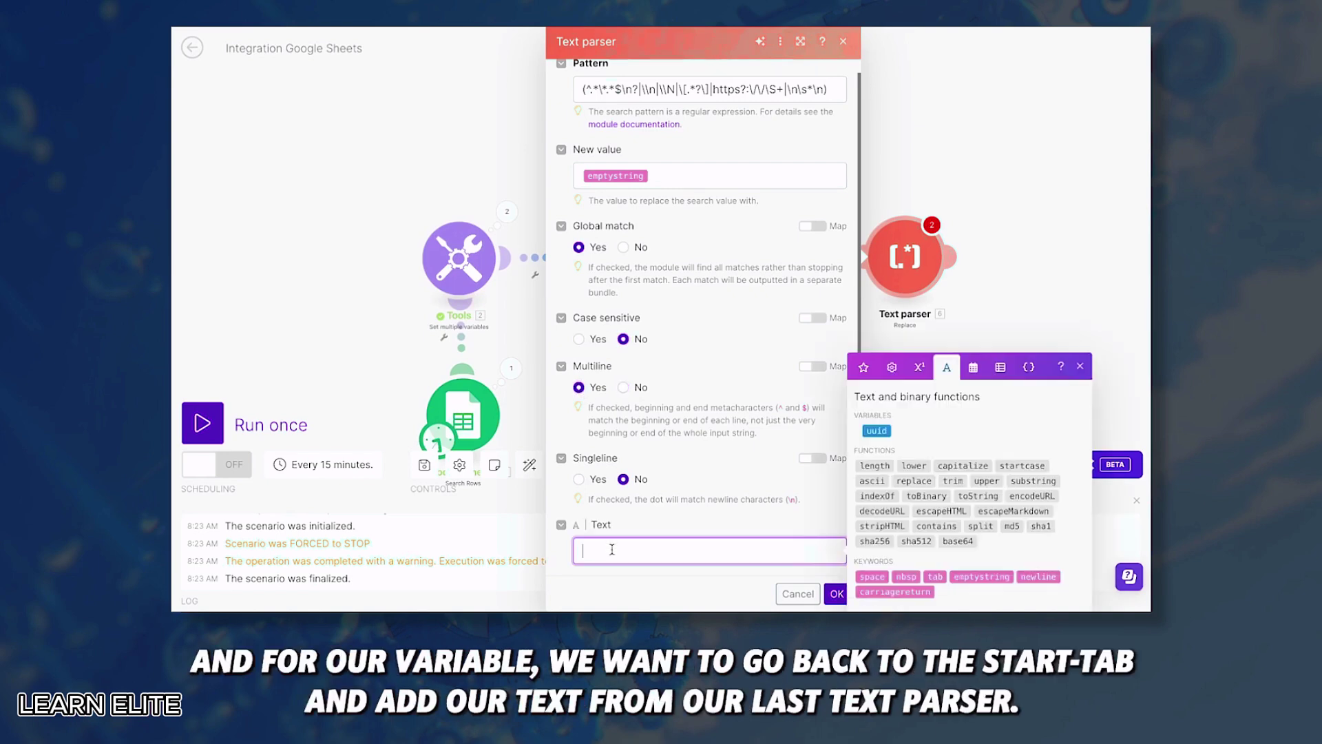
click(865, 369)
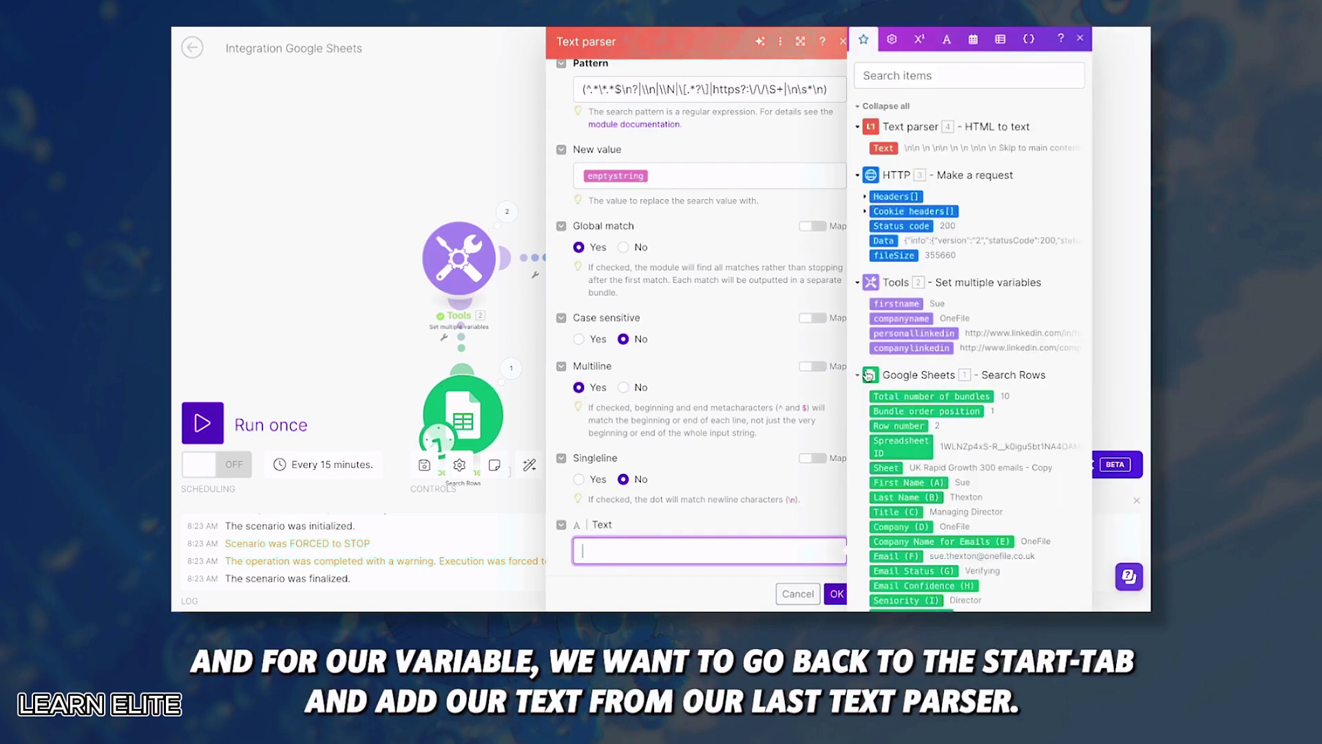
click(884, 147)
click(657, 126)
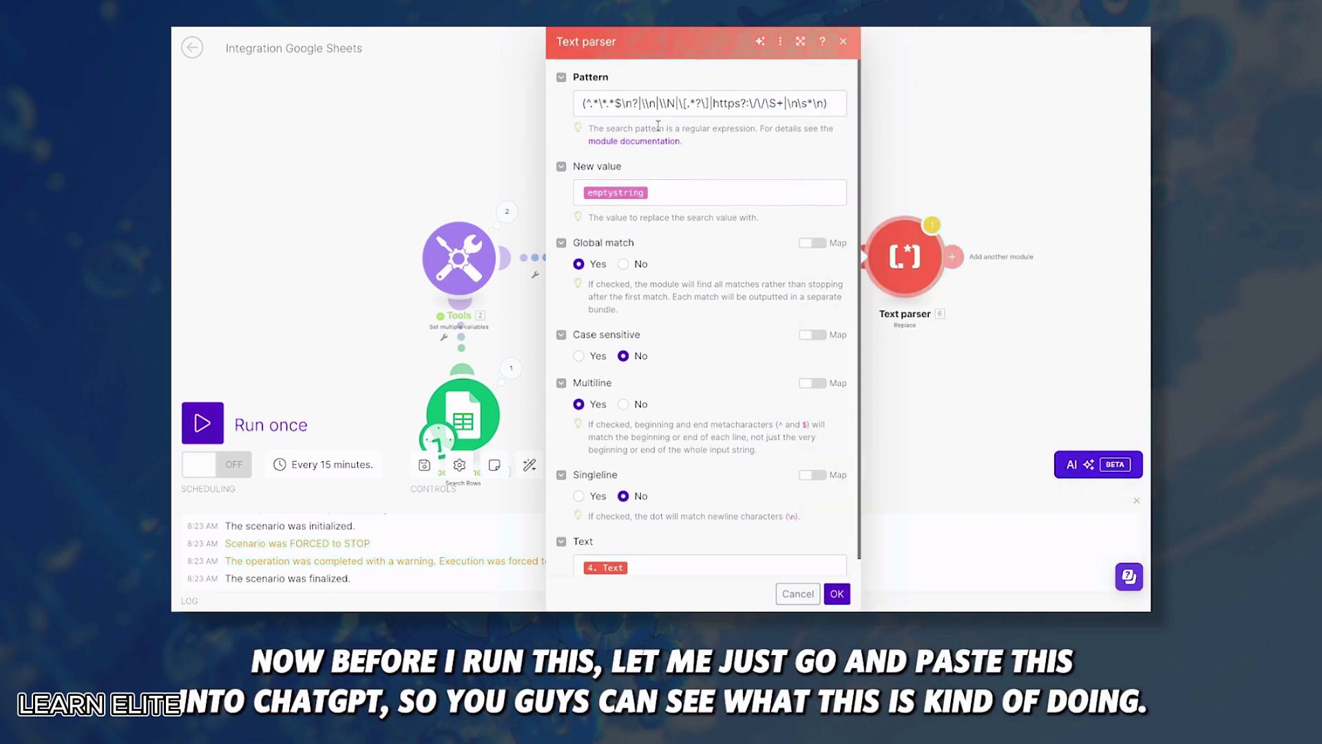
Copy the regex pattern into ChatGPT and ask "What does this do? Simply output the things it removes".
click(697, 112)
key(ctrl+a)
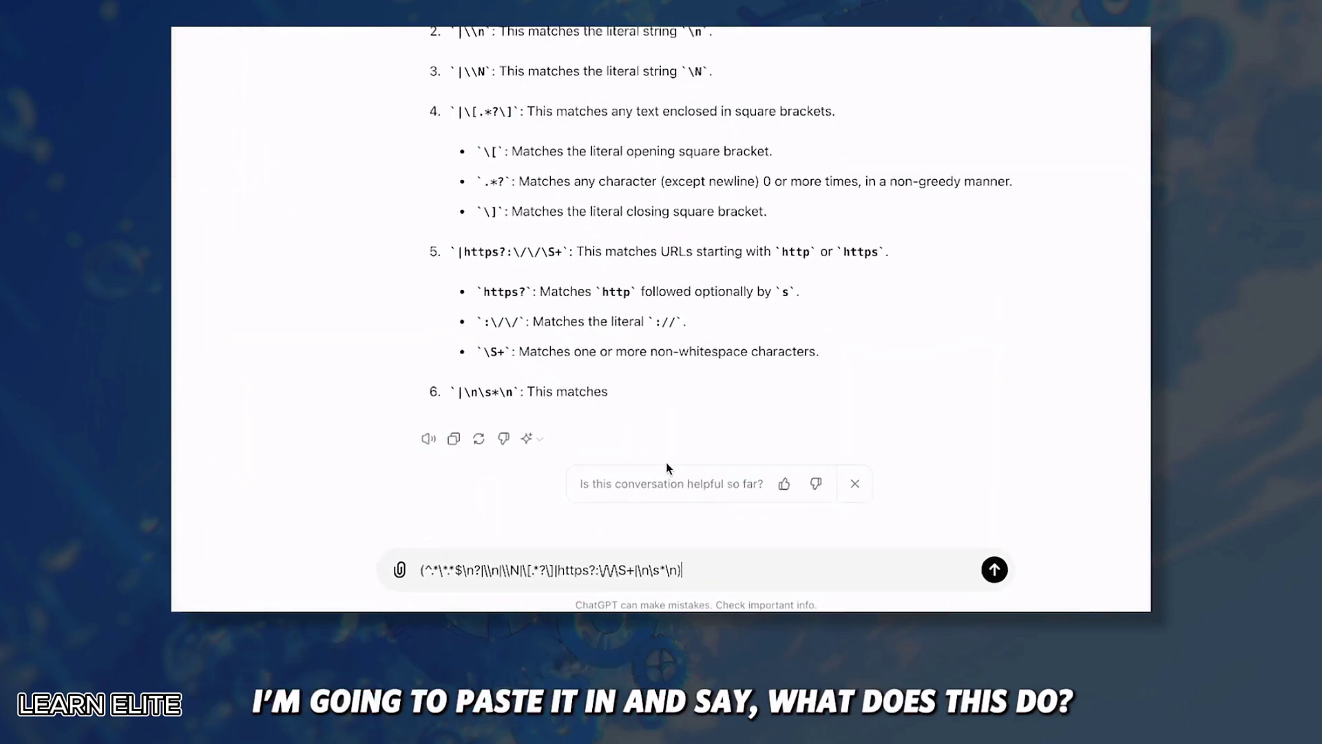
scroll(638, 440, down, 1)
key(shift+Return)
key(shift+Return)
text(W)
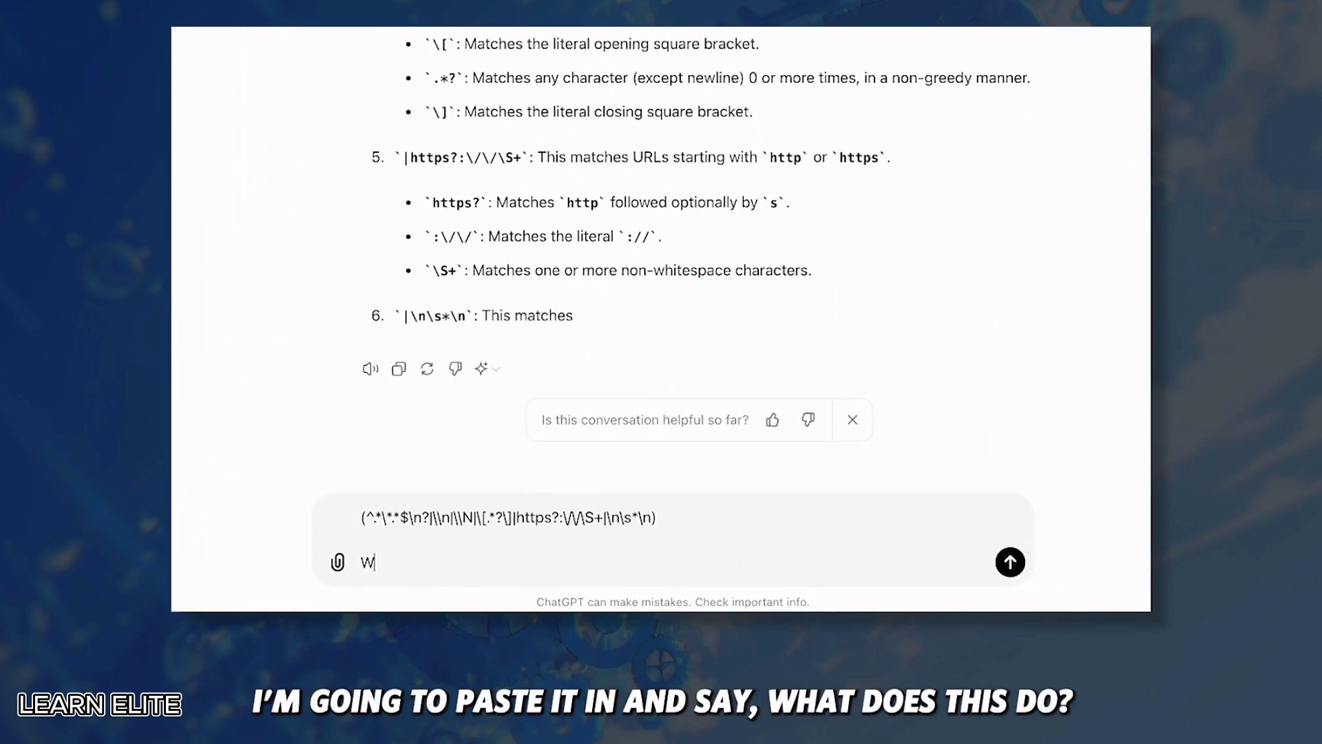
text(hat does this do? Simply )
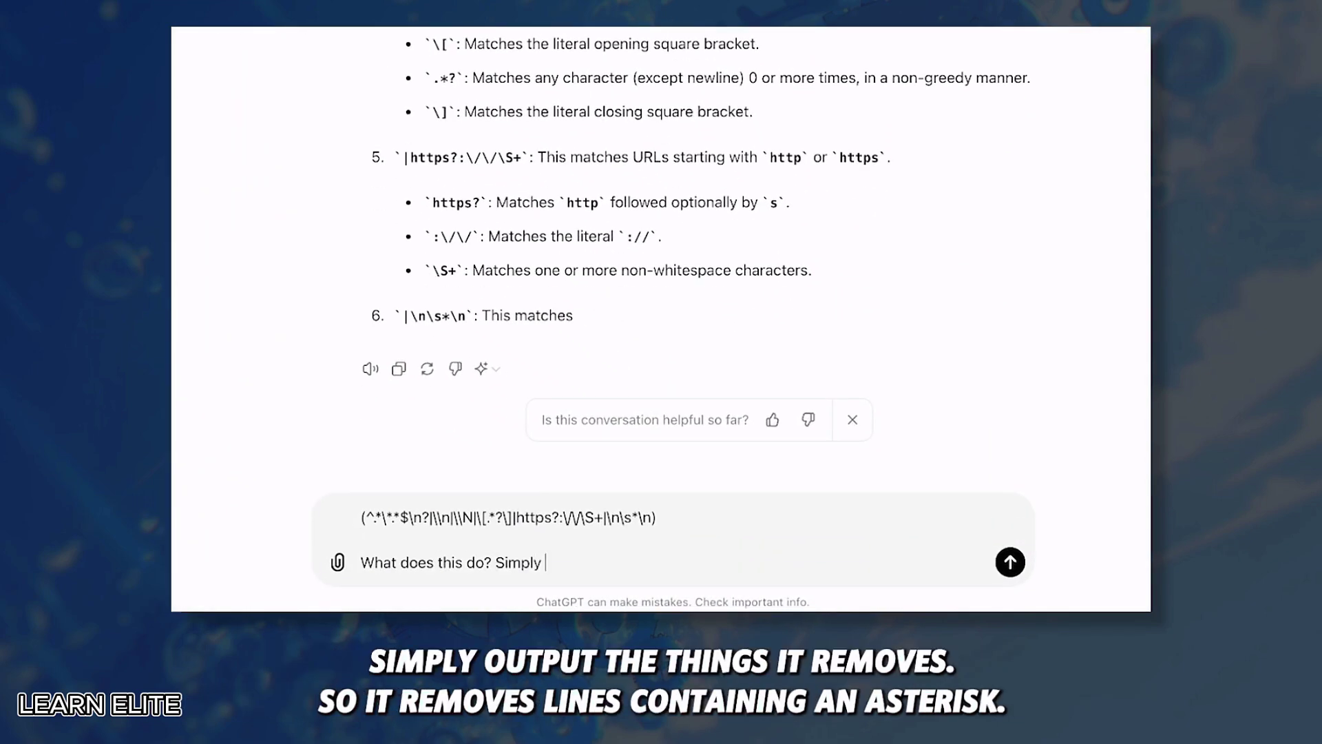
text(output the things it )
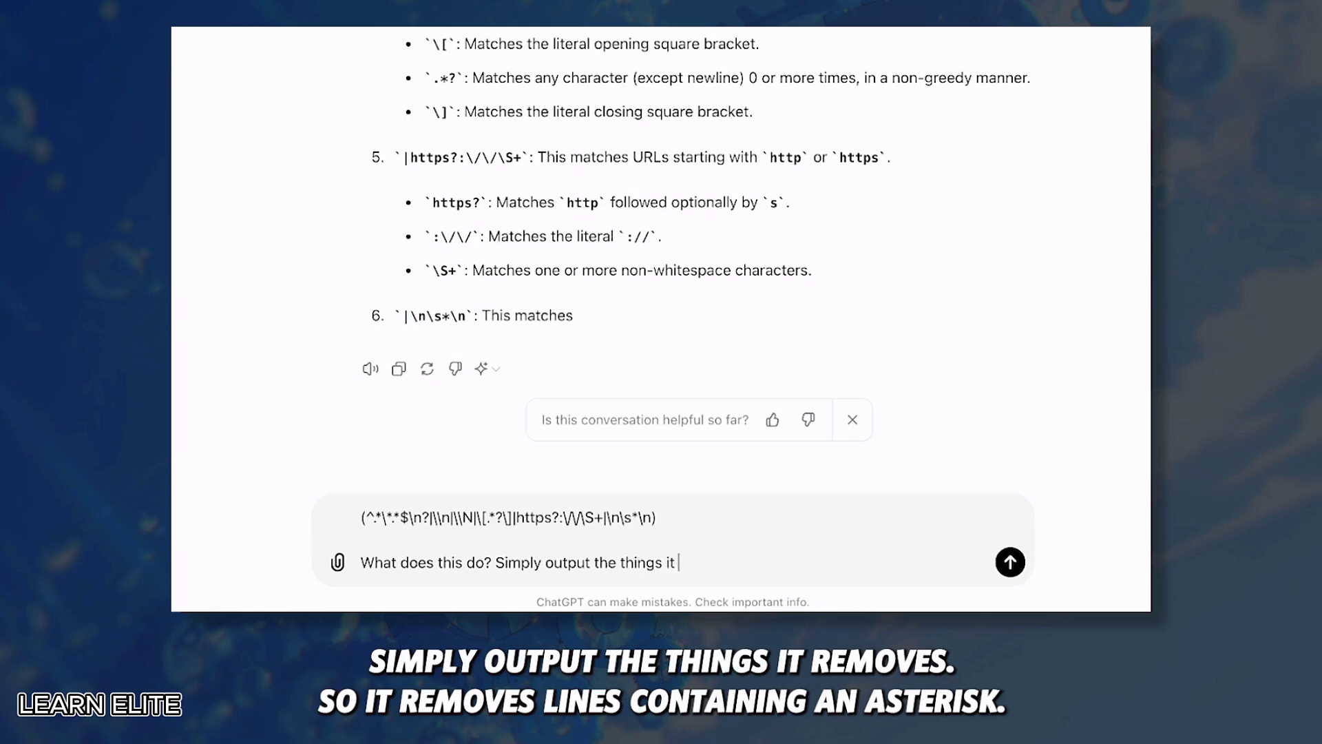
text(removes)
key(Return)
Read ChatGPT's numbered list of the elements that the regex pattern removes.
scroll(422, 222, up, 1)
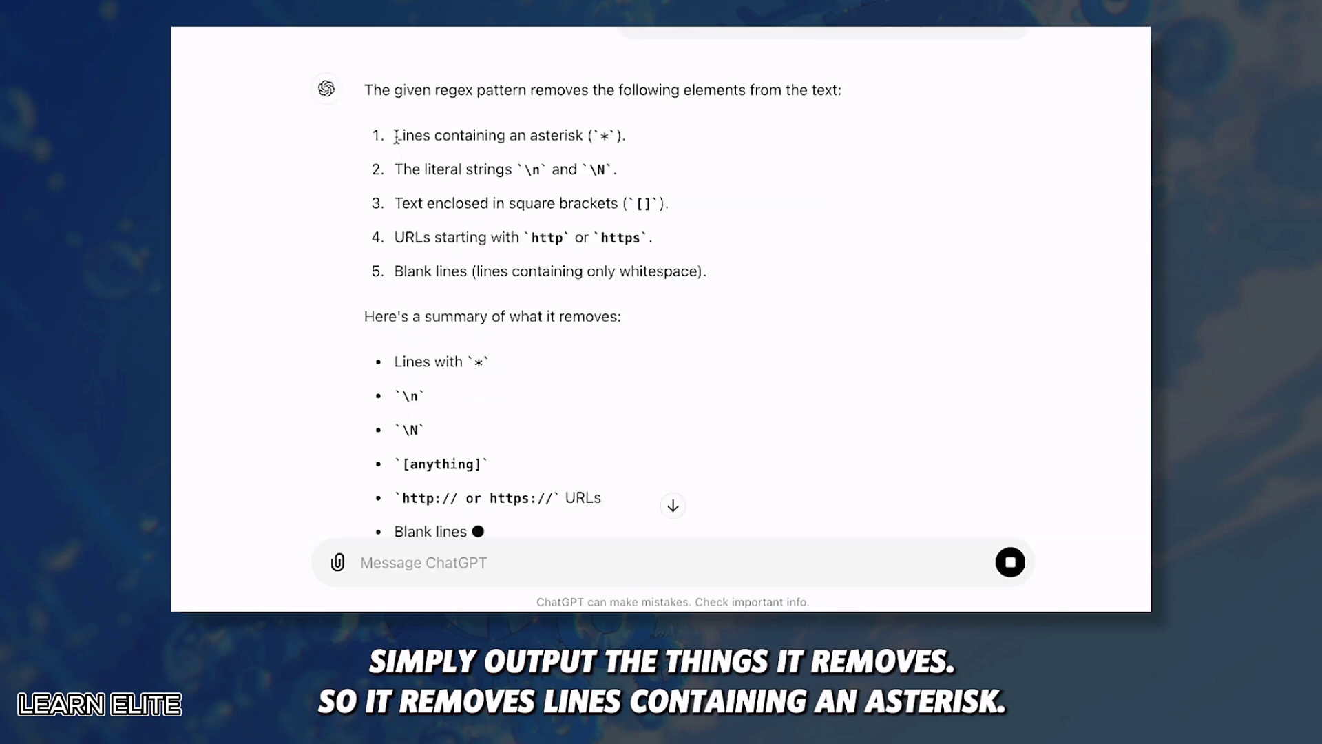
drag(397, 137, 672, 141)
click(534, 168)
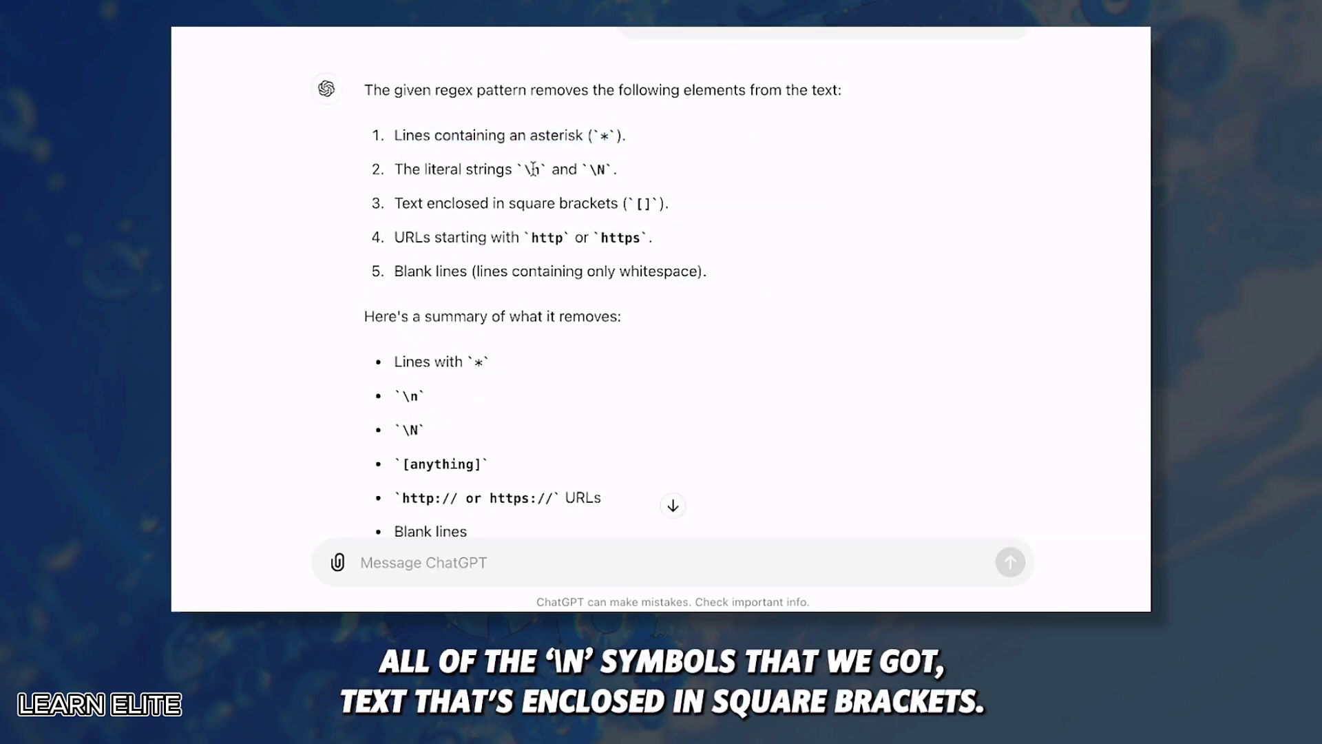
drag(540, 169, 524, 170)
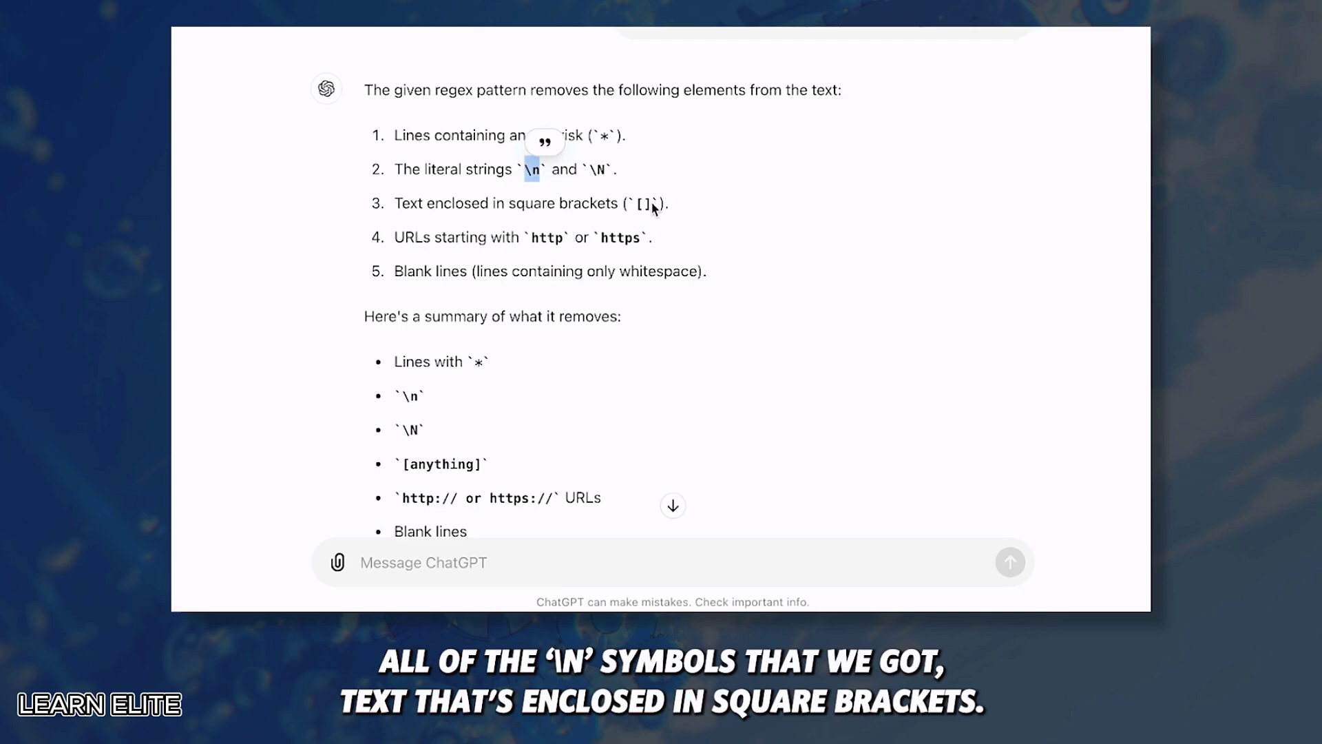
drag(653, 205, 636, 204)
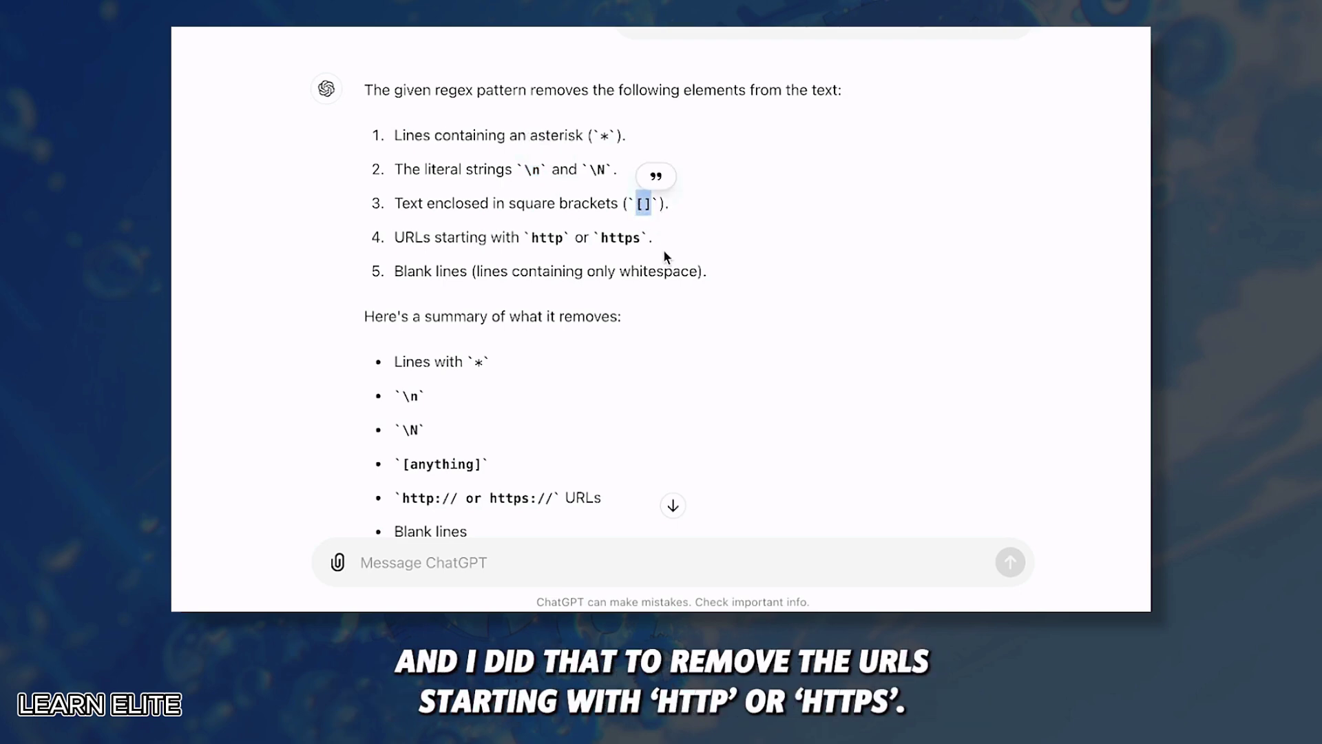
drag(530, 238, 641, 239)
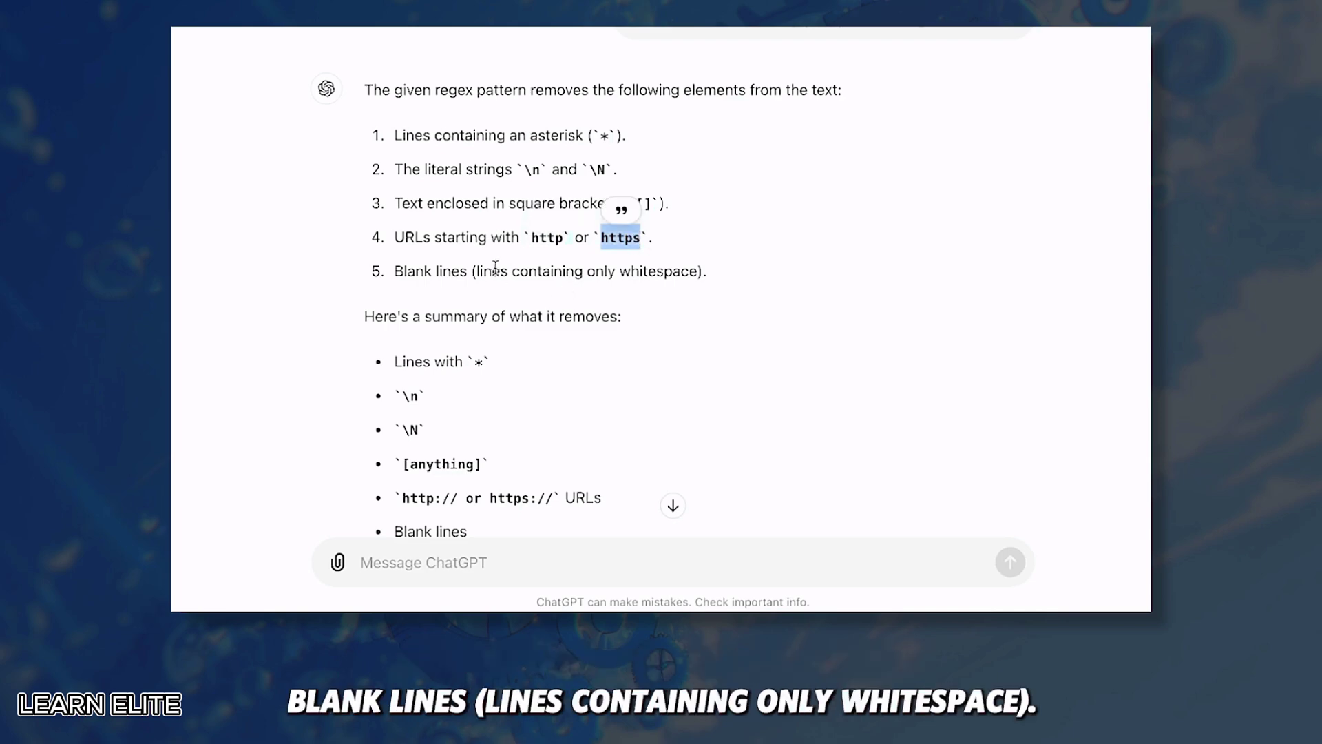
drag(477, 273, 683, 273)
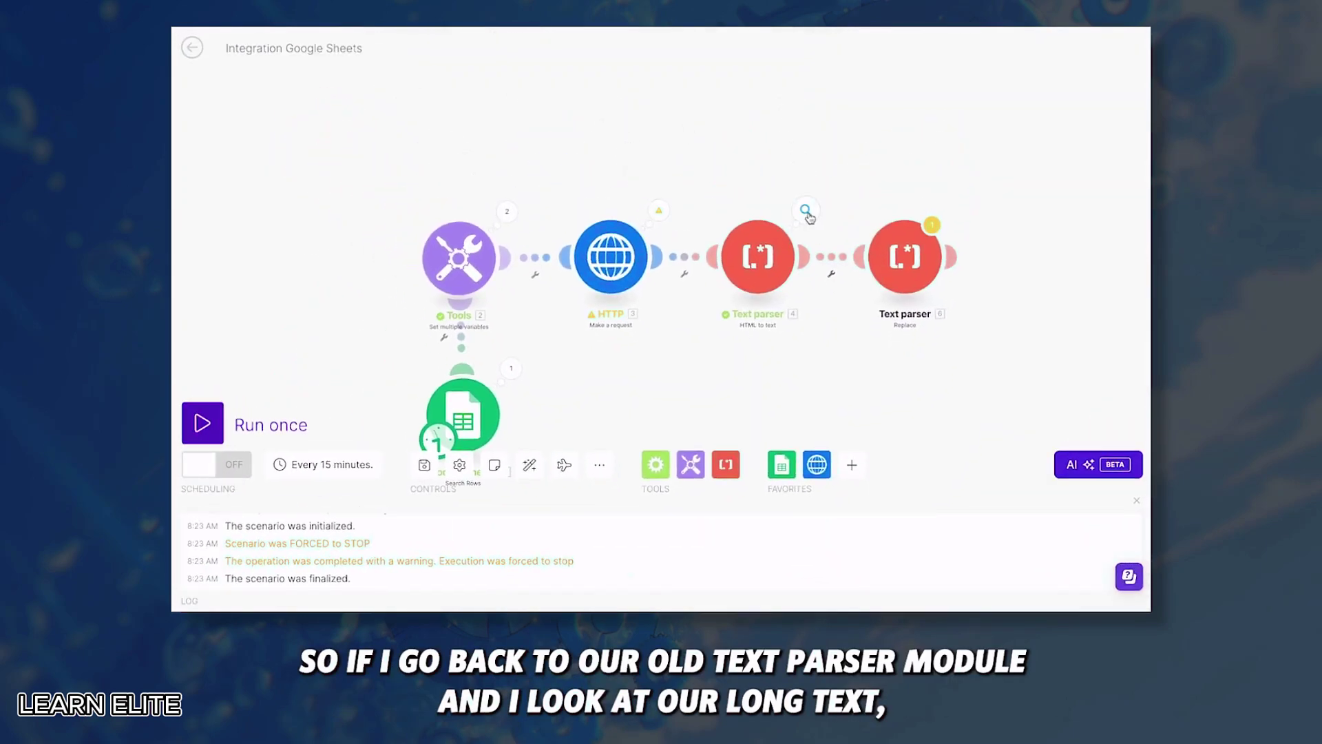
Back in Make, examine the \n sequences, asterisks and bracketed links in the HTML to text module's output, and close the output window.
click(806, 211)
click(899, 284)
scroll(925, 296, down, 1)
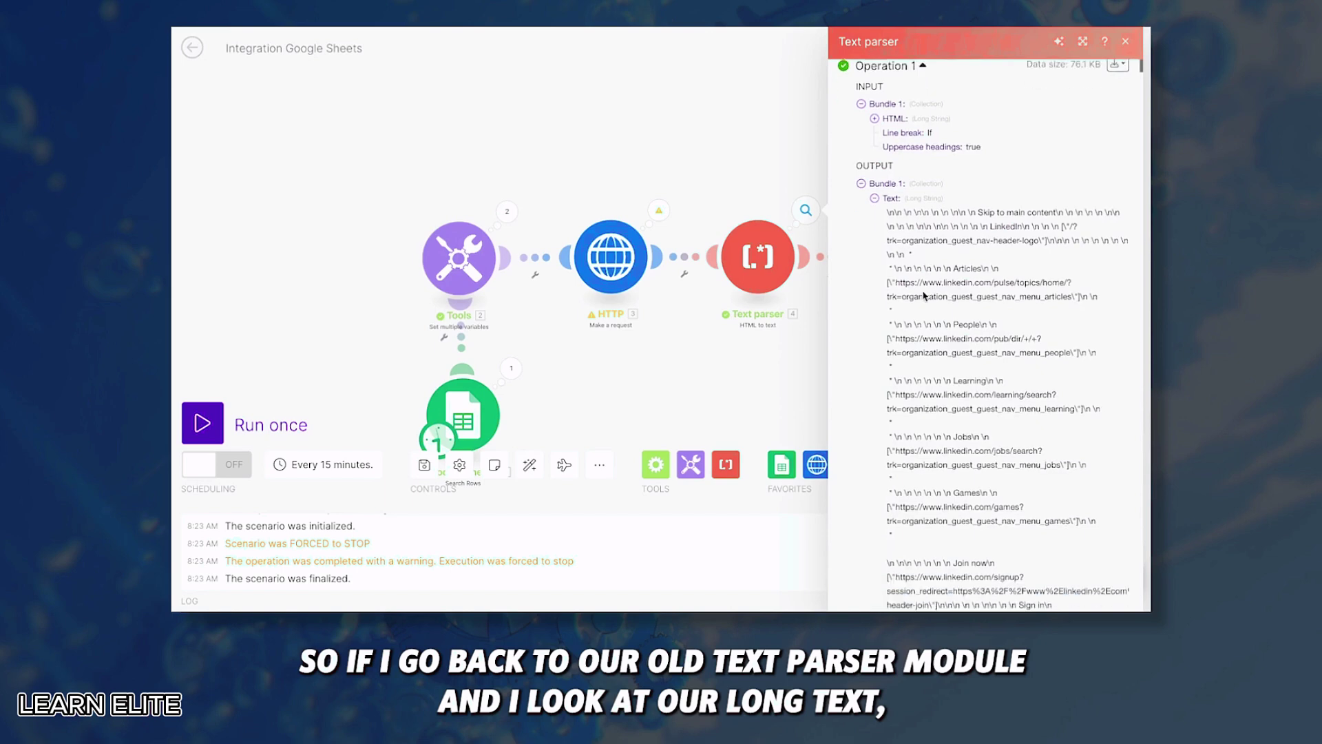
scroll(925, 296, down, 1)
drag(888, 164, 955, 164)
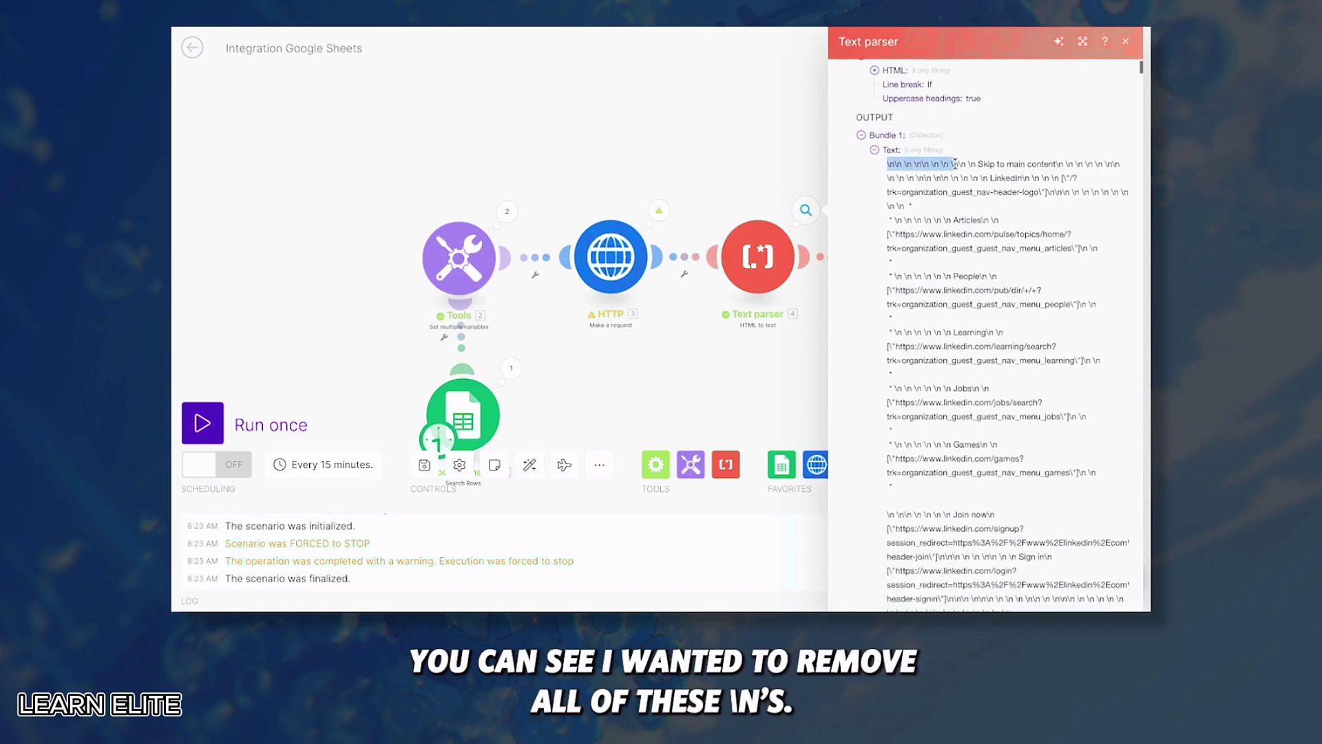
click(889, 218)
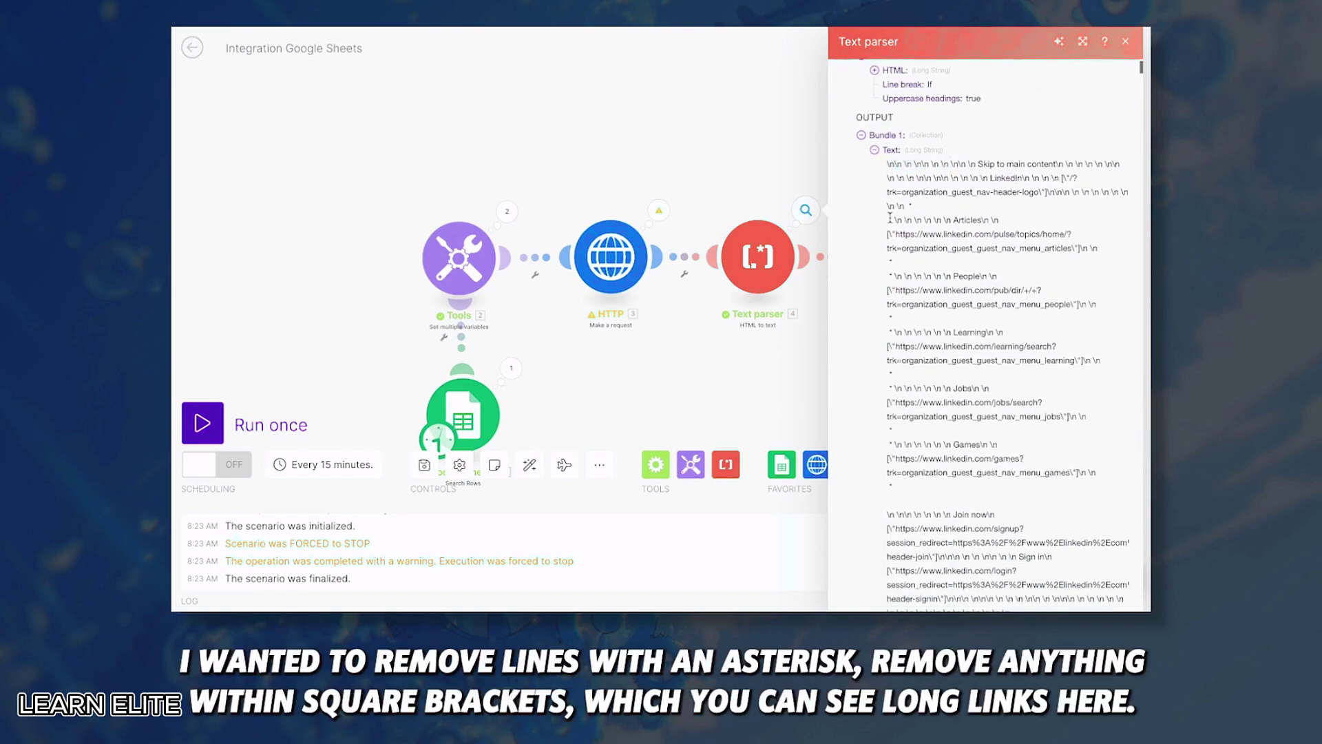
scroll(964, 344, down, 4)
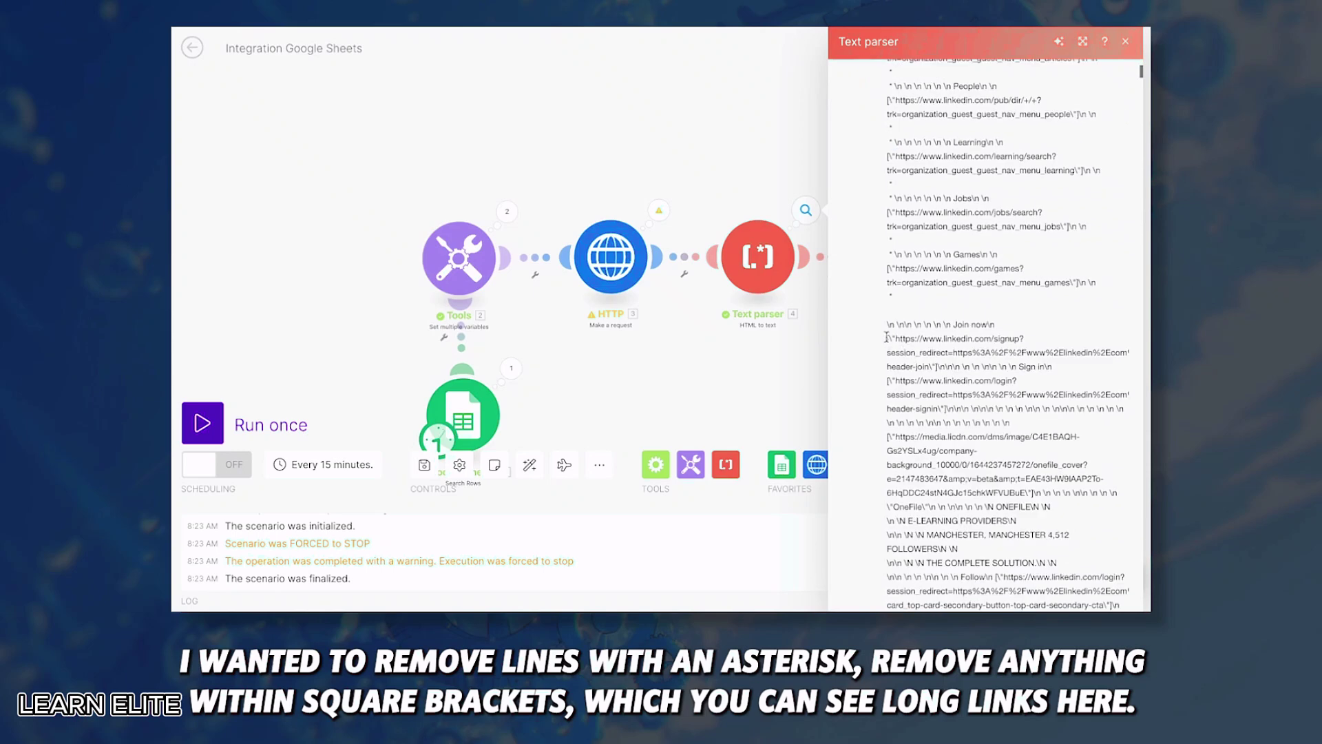
drag(887, 339, 1069, 451)
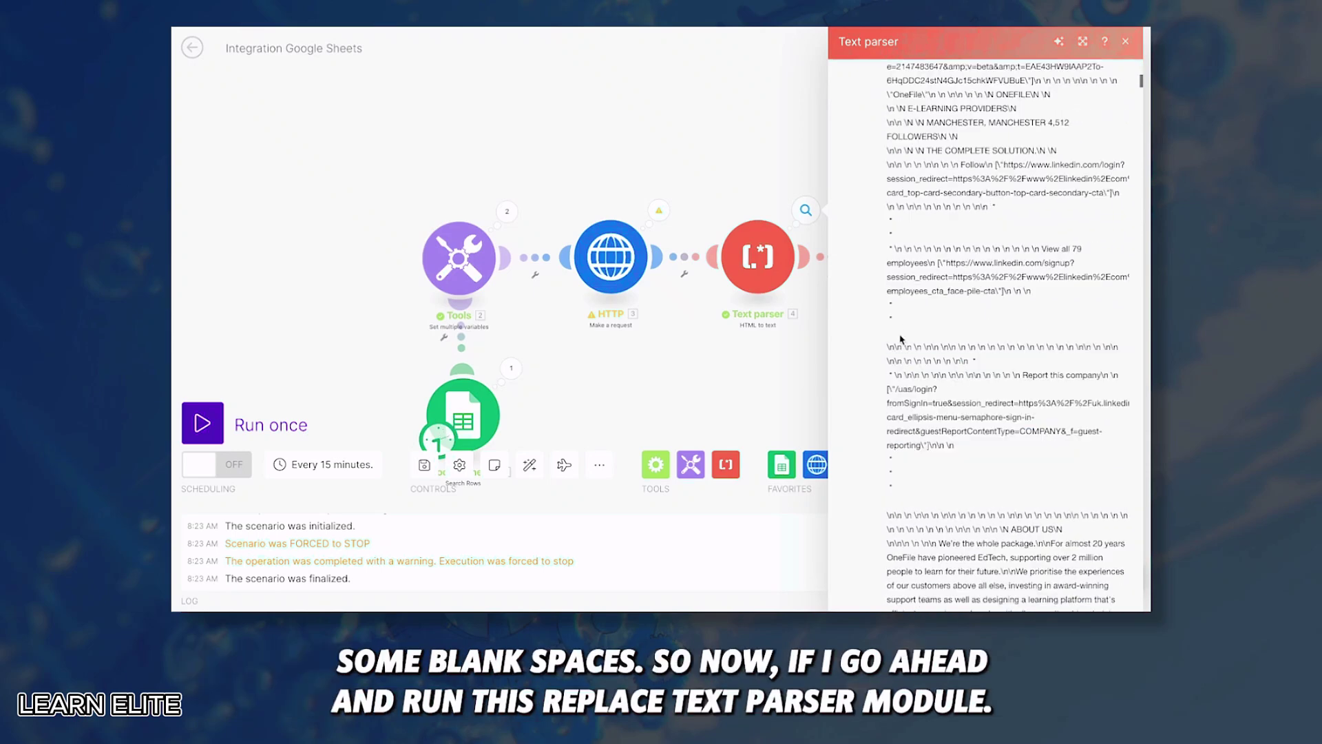
click(826, 344)
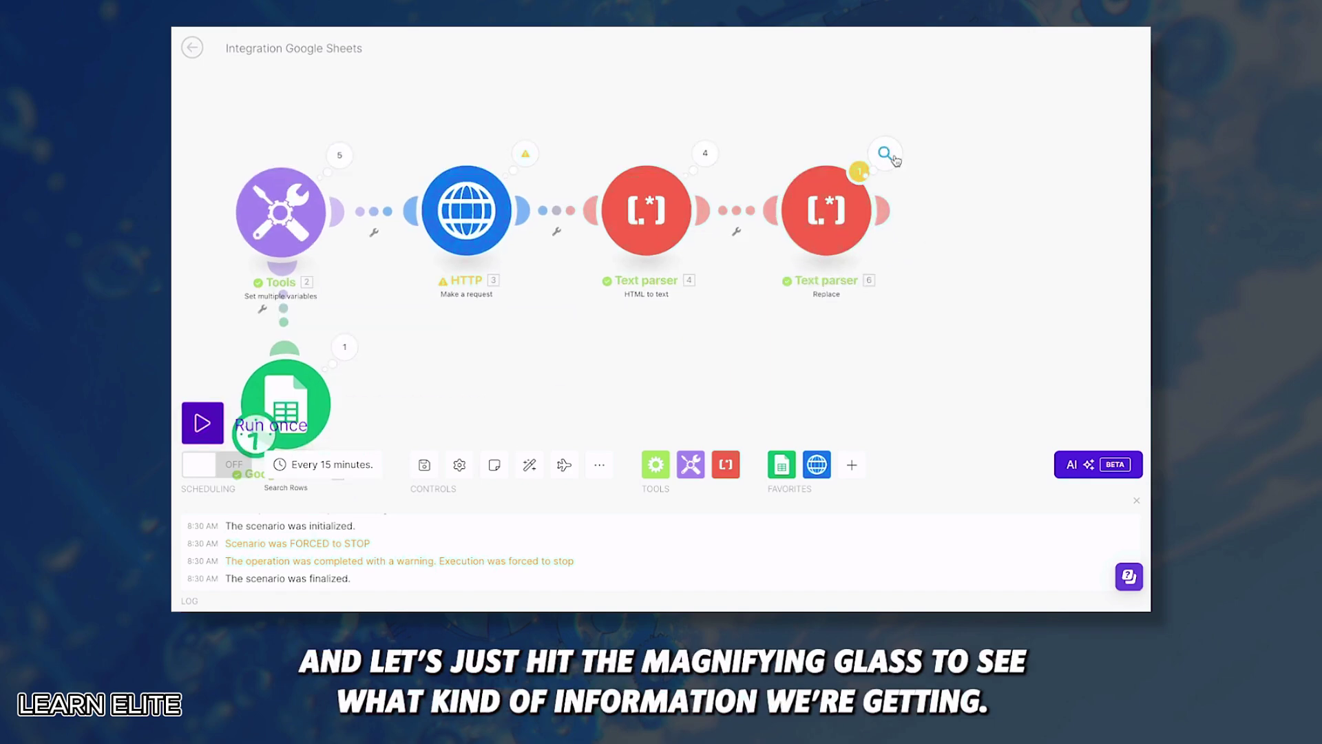
Open the Replace module's Operation 4 output, expand its text and look through the cleaned LinkedIn posts.
click(884, 153)
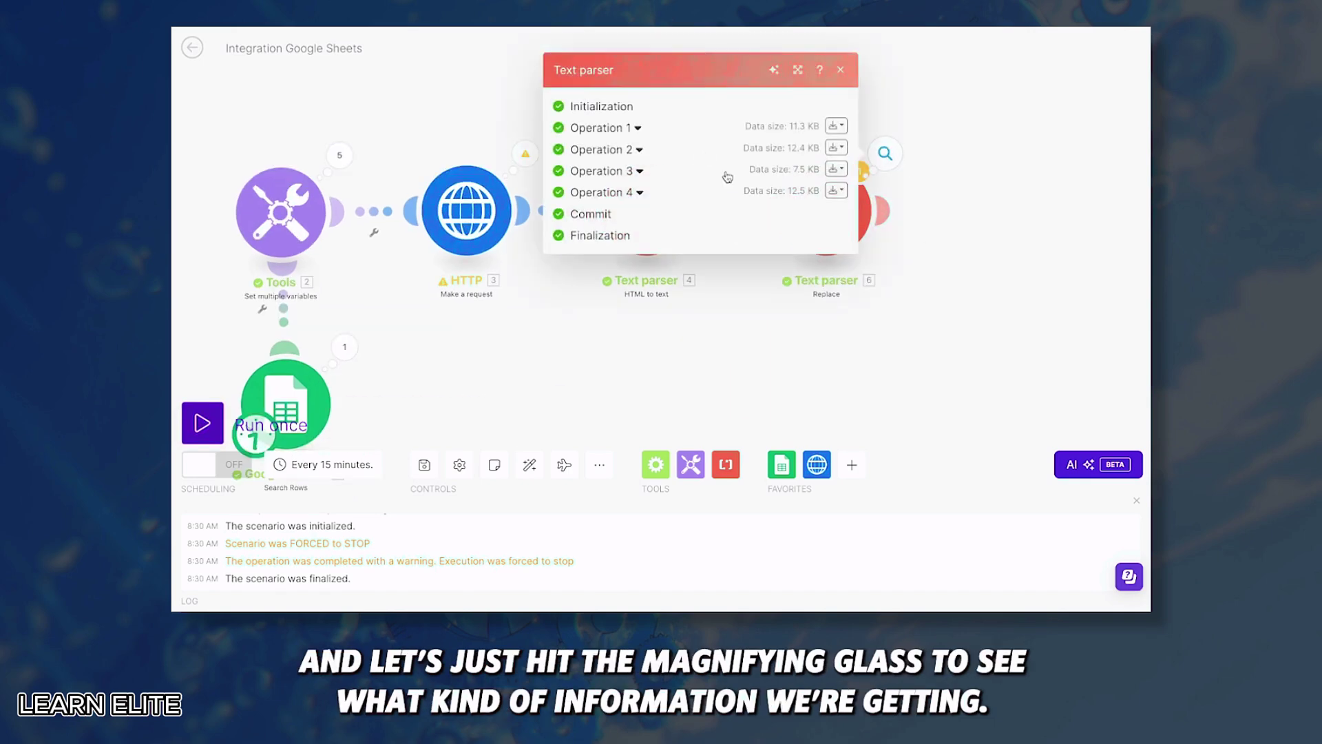
click(639, 195)
click(649, 303)
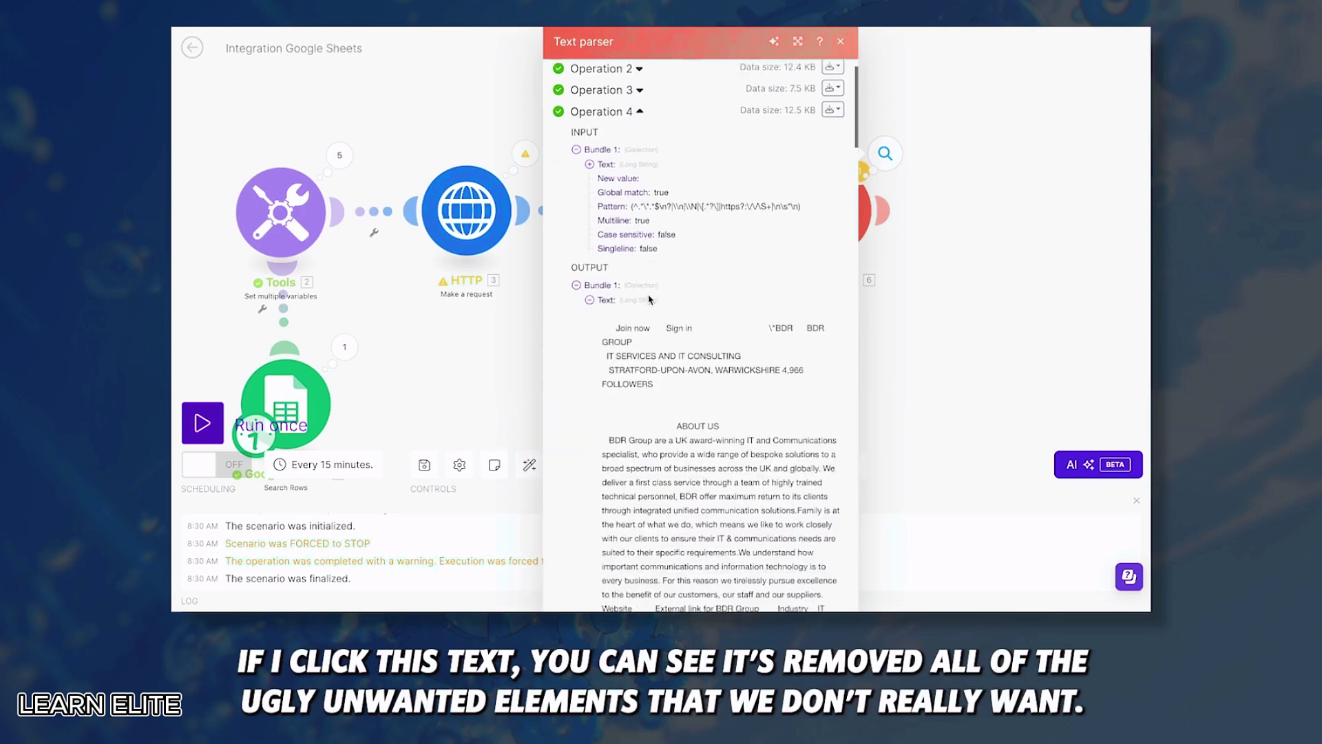
scroll(649, 299, down, 5)
scroll(649, 299, down, 15)
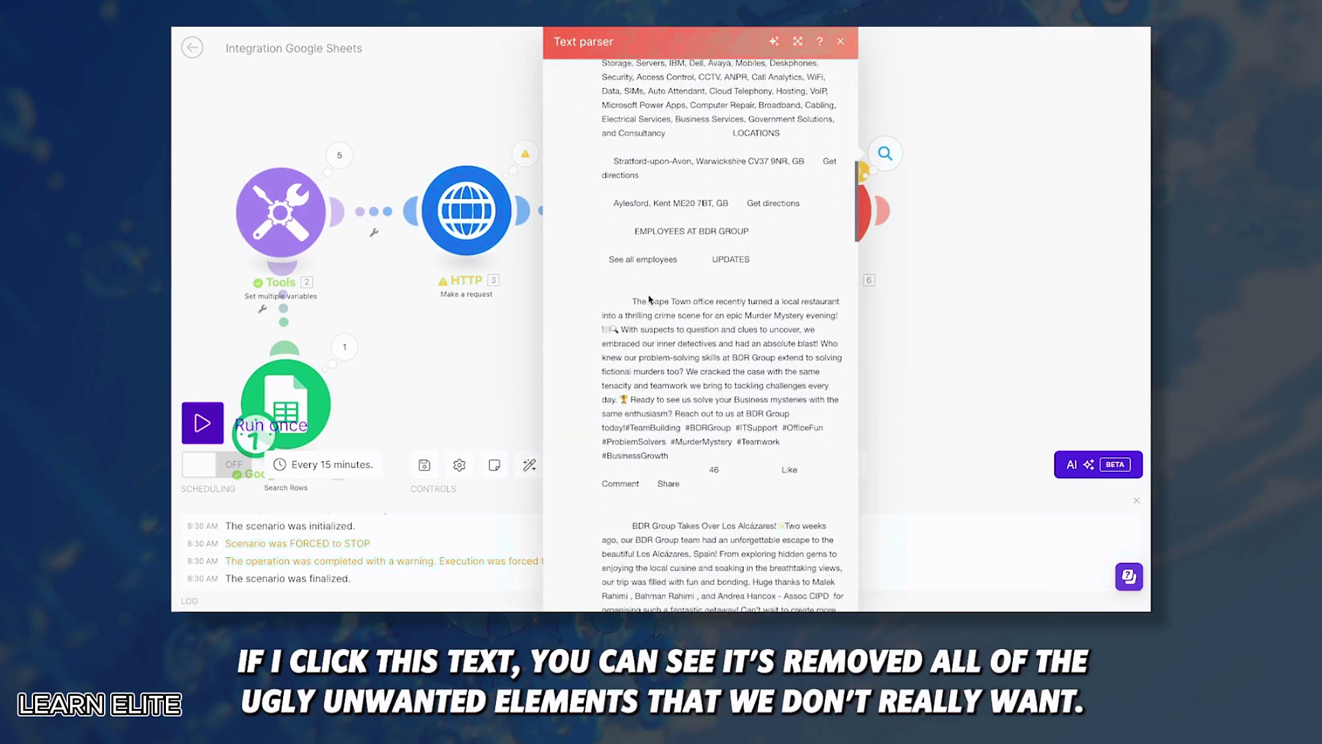
scroll(648, 294, down, 15)
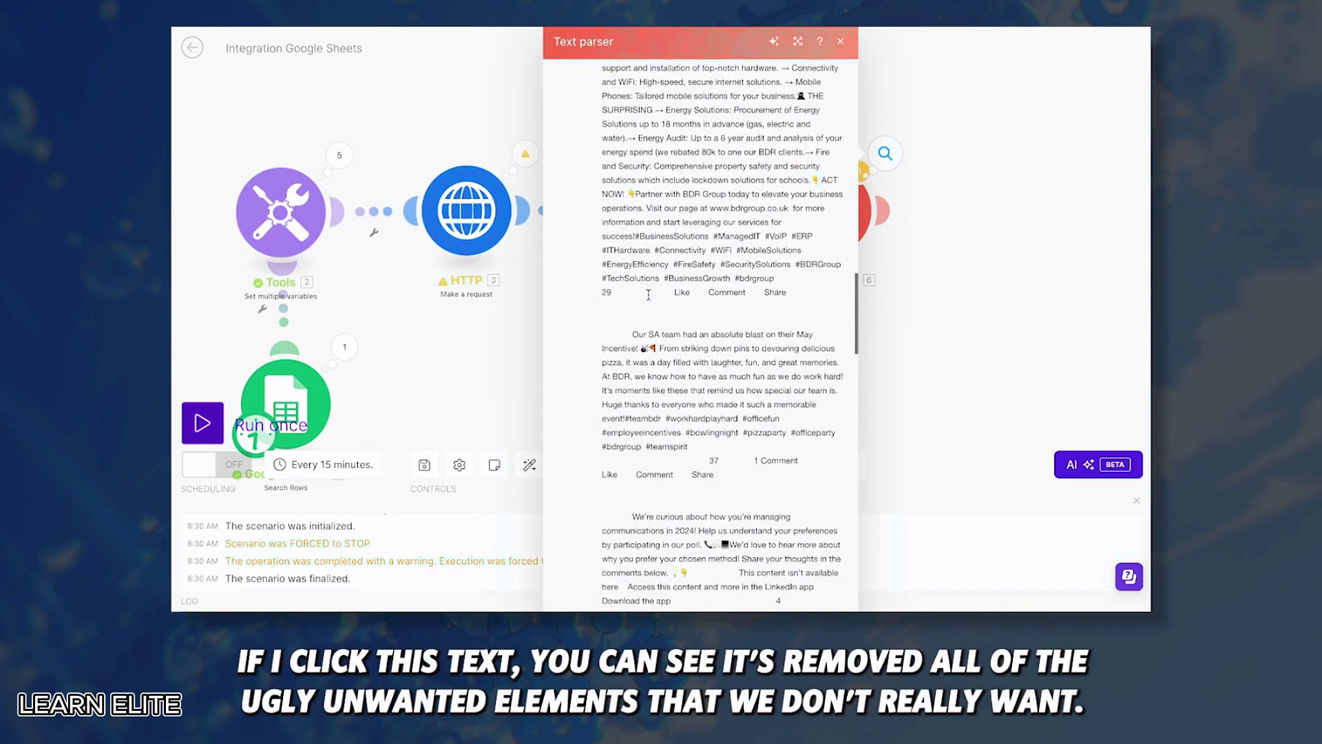
drag(630, 219, 736, 318)
scroll(736, 315, down, 5)
scroll(736, 314, up, 20)
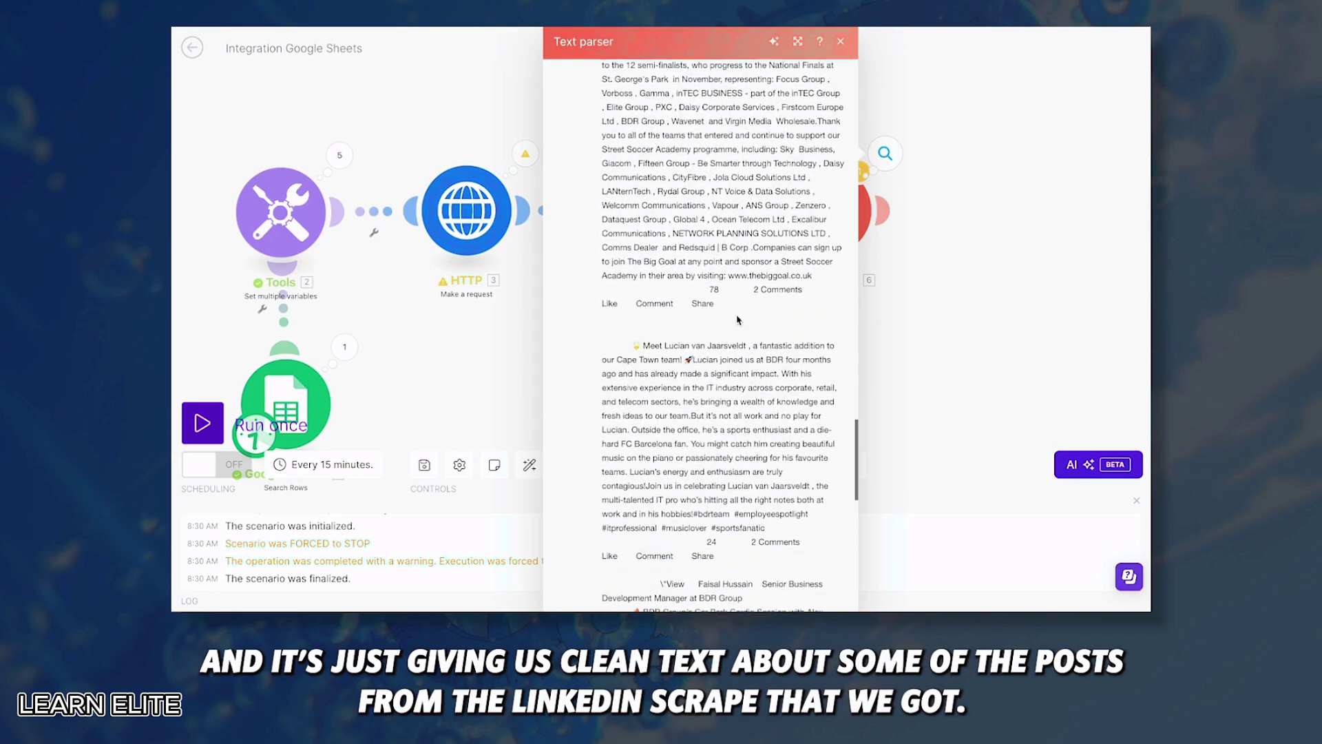
Read the company's About us section and the first posts in the Replace module's cleaned output.
drag(604, 294, 792, 411)
scroll(776, 450, down, 2)
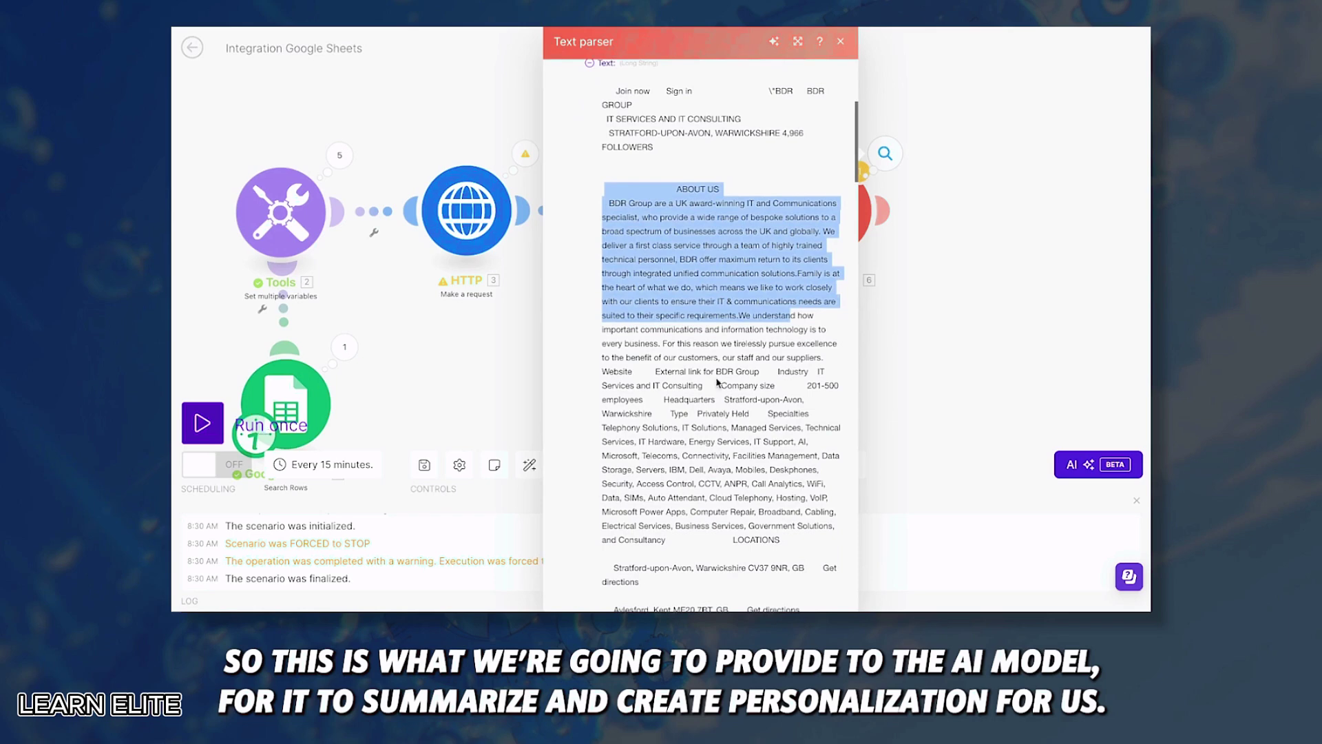
scroll(717, 372, down, 15)
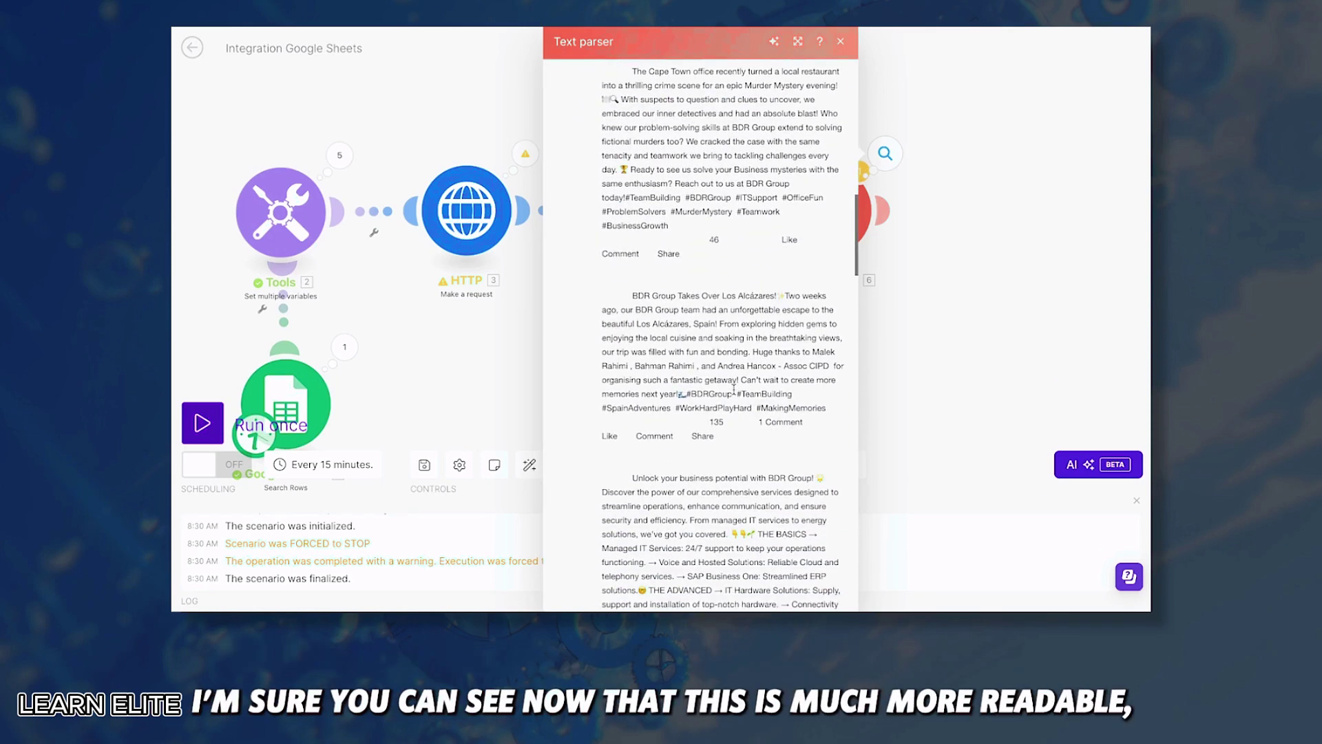
scroll(734, 390, down, 5)
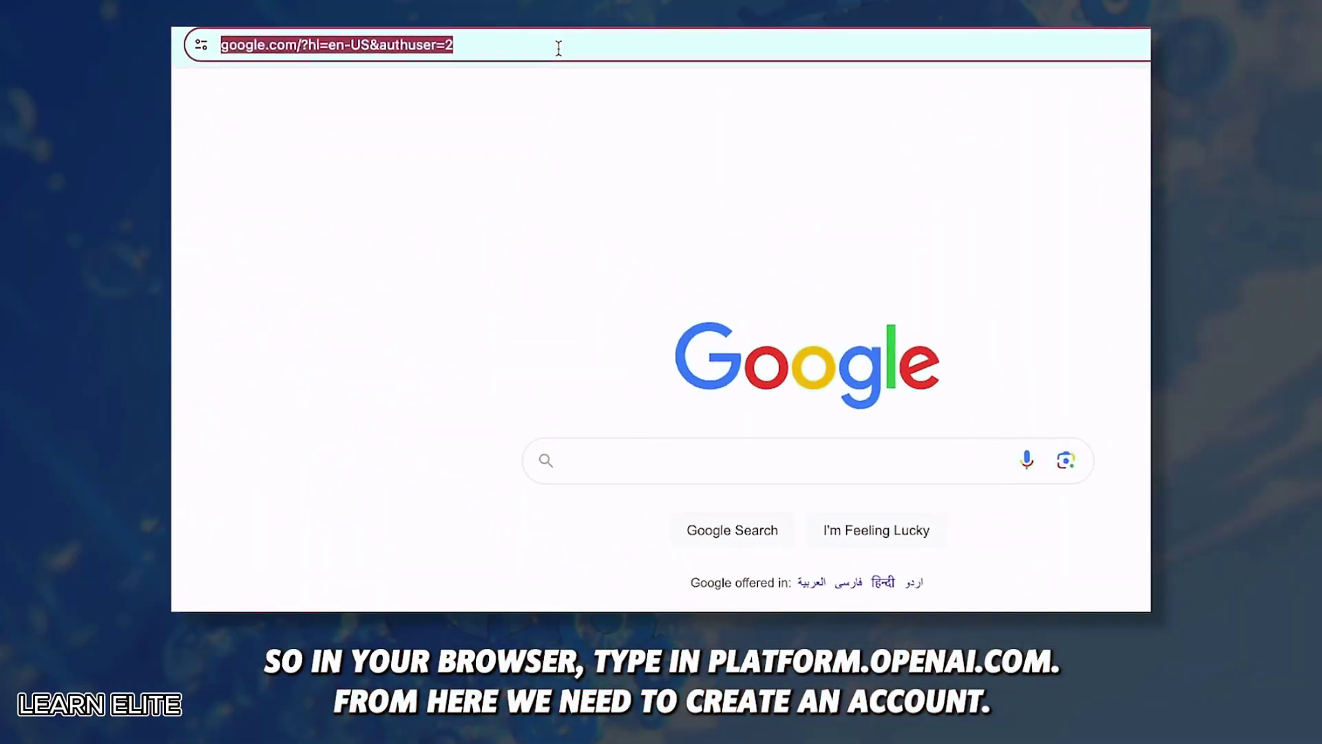
Switch to the browser, open platform.openai.com and start signing up for an account.
text(platform.openai)
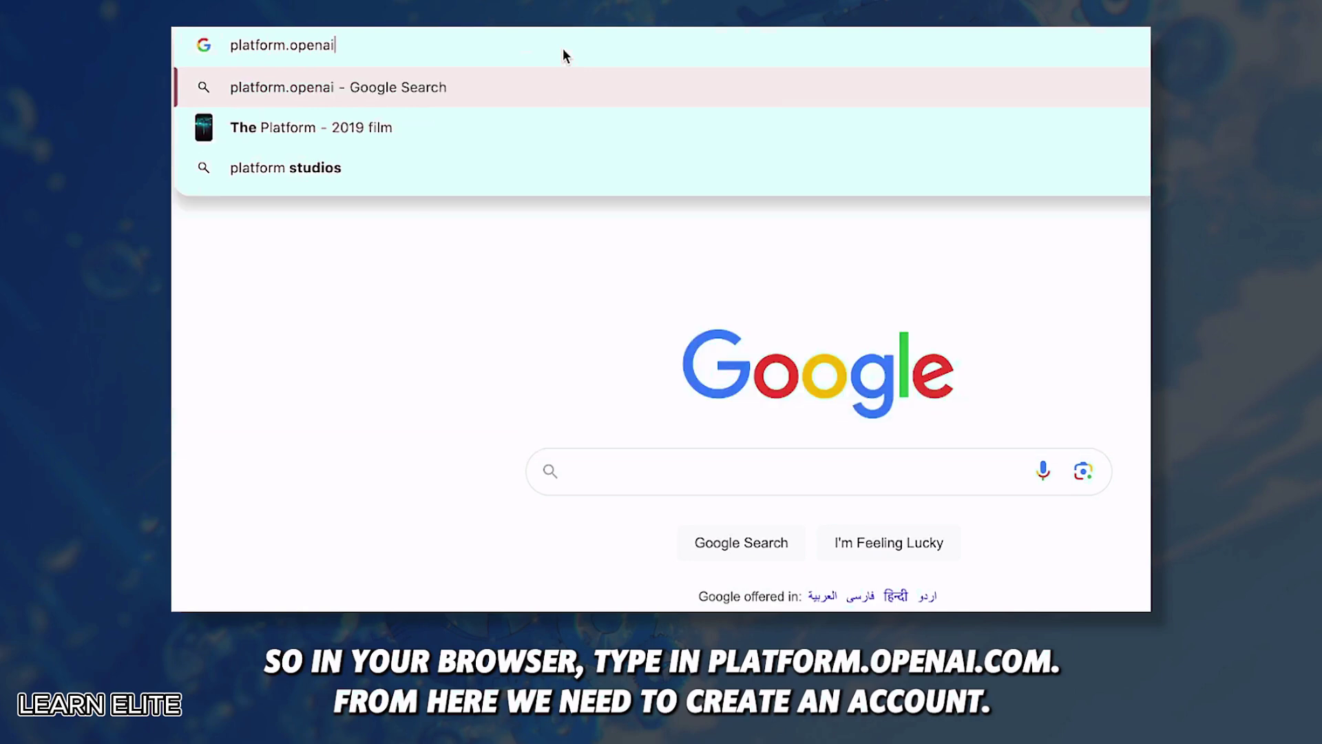
text(.com)
key(Return)
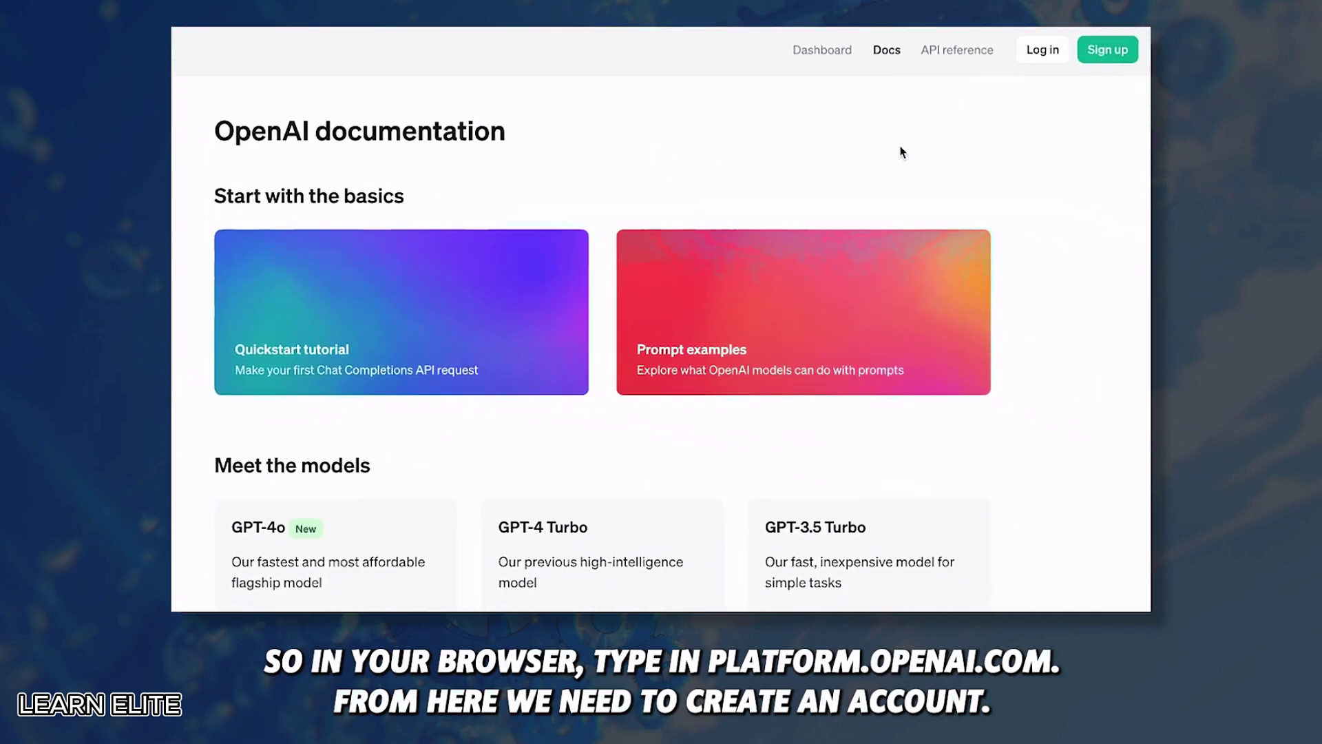
click(1097, 54)
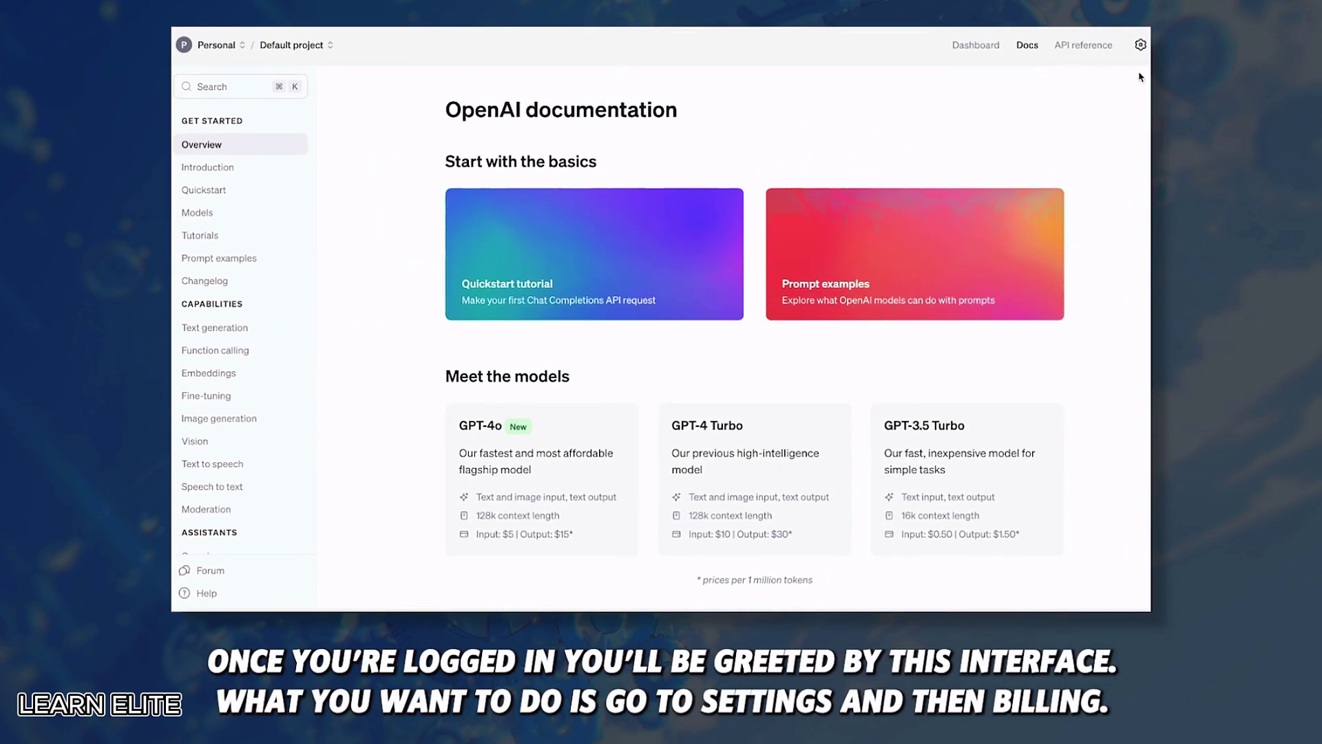
Open the OpenAI organization's billing settings and choose Individual as the payer type for the payment details.
click(1139, 45)
click(208, 197)
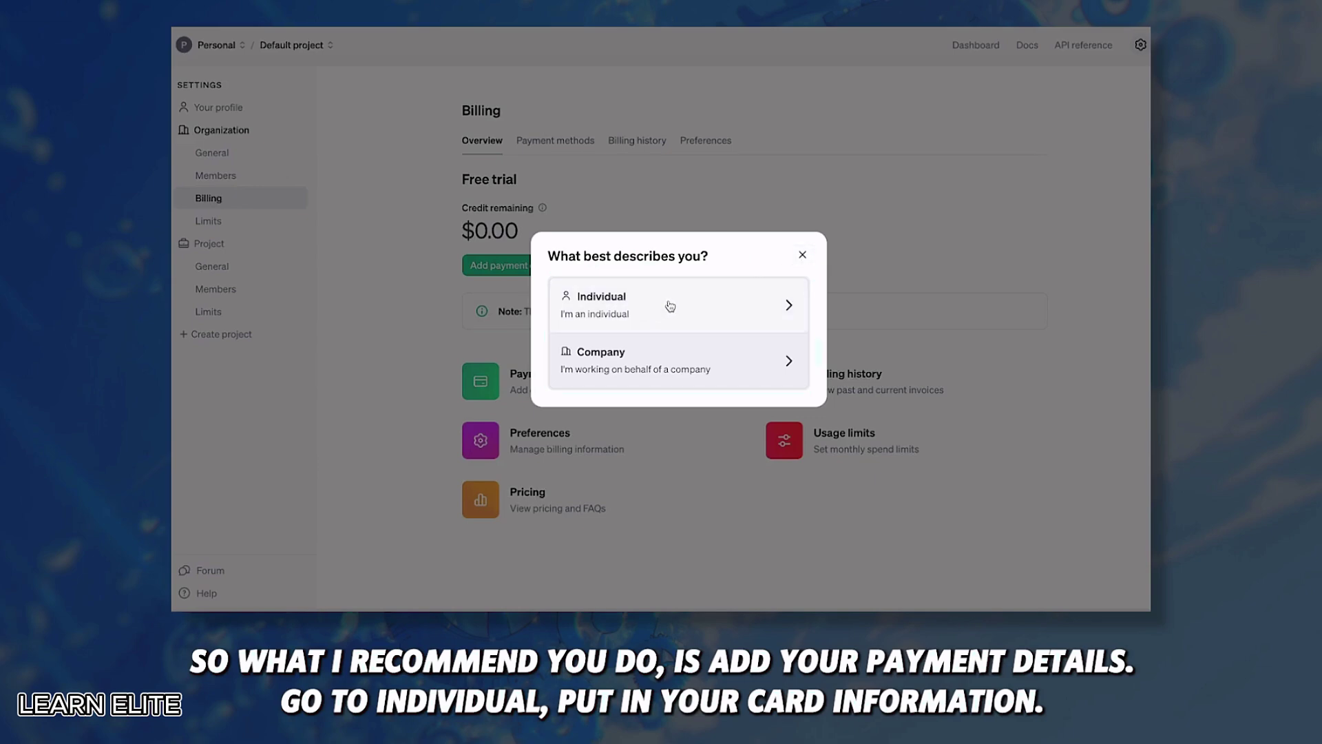
click(699, 305)
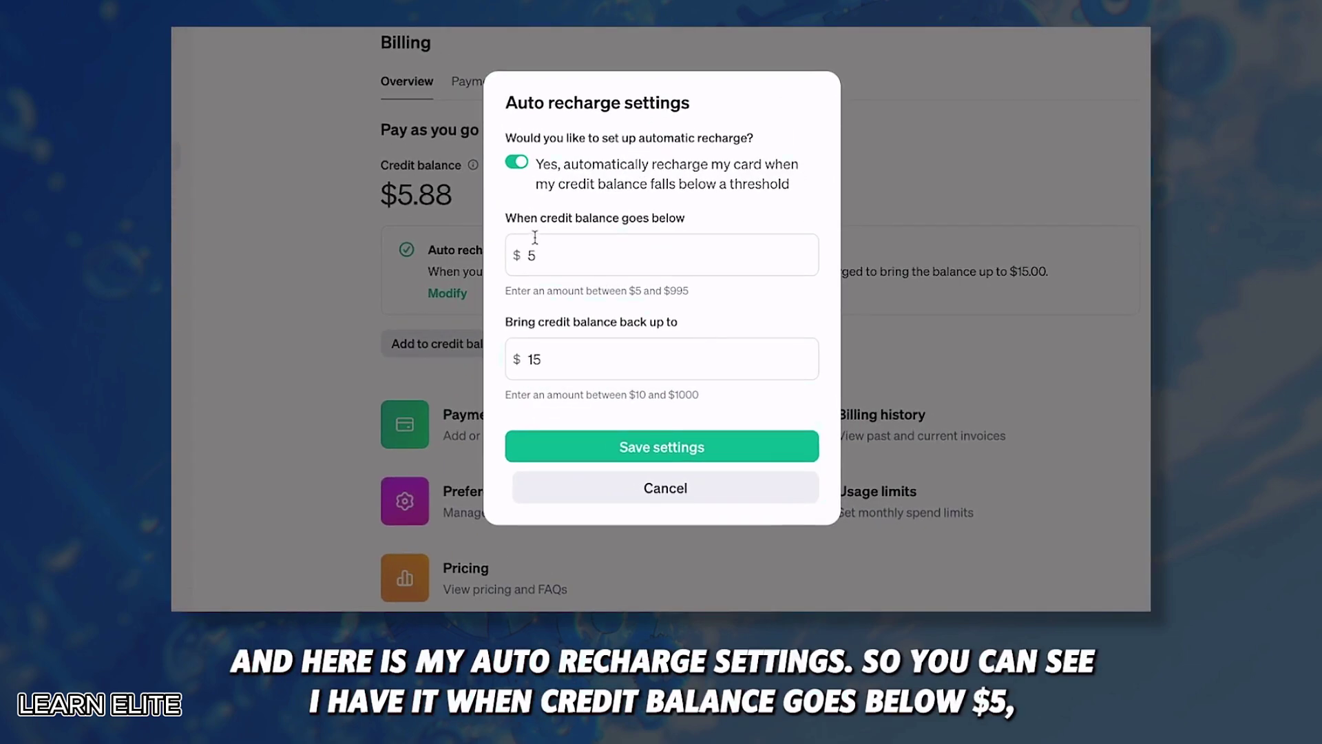
Review the auto recharge threshold and the amount the credit balance is brought back up to.
drag(507, 218, 685, 222)
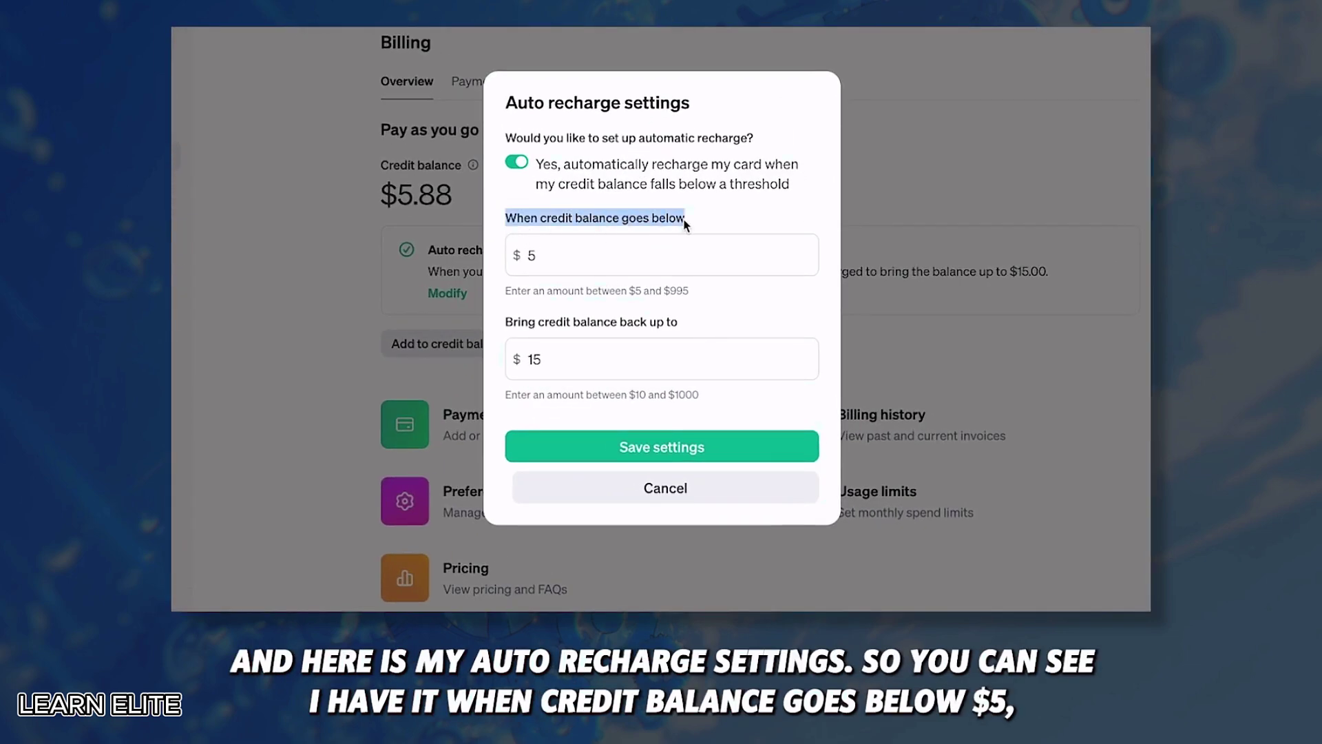
click(532, 254)
click(510, 329)
drag(508, 324, 679, 318)
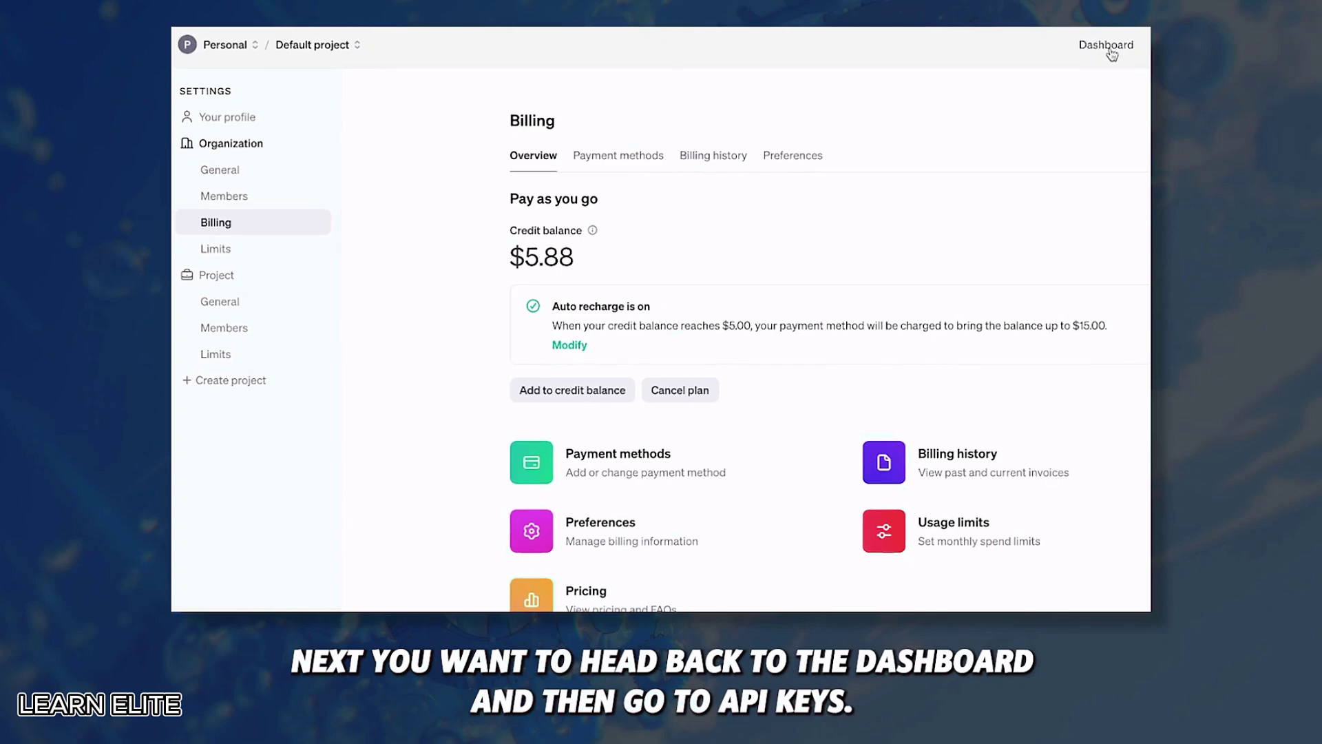
On the OpenAI dashboard's API keys page, create a secret key named leads-demo in the Default project with All permissions.
click(1106, 45)
click(238, 328)
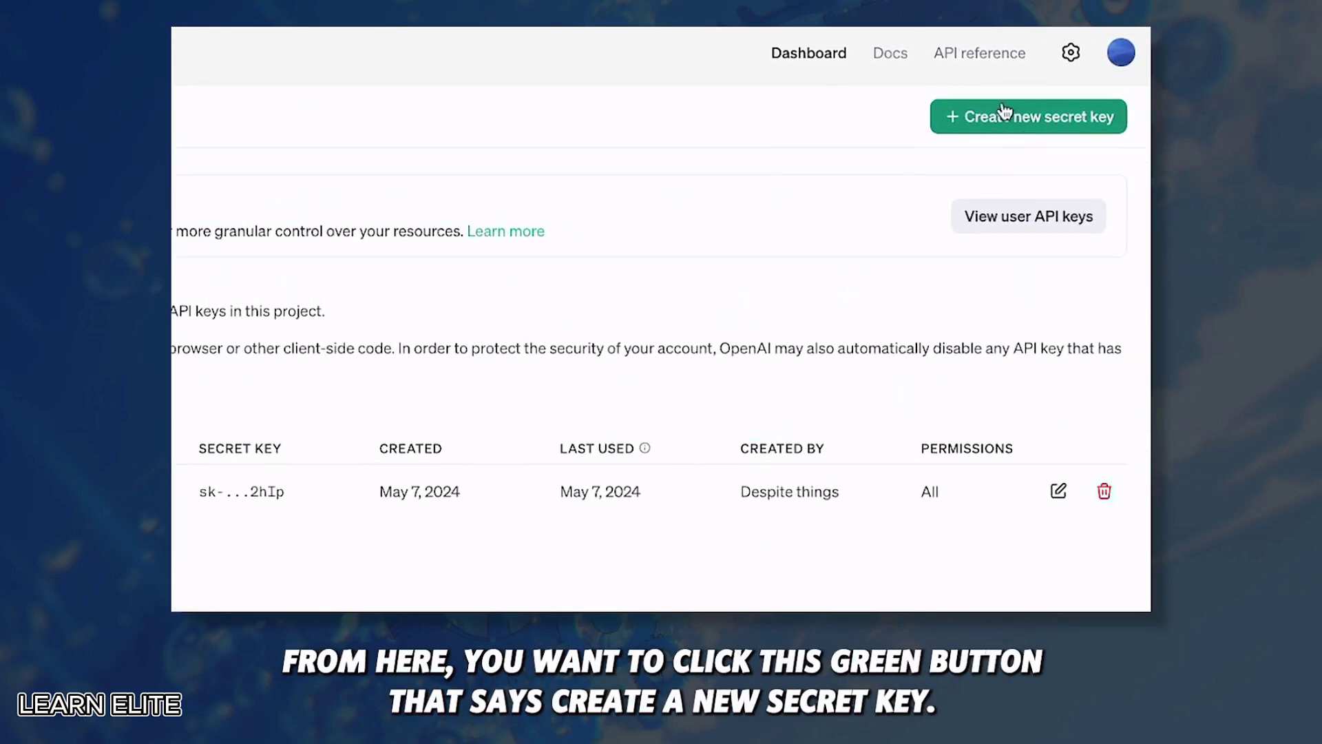
click(1050, 117)
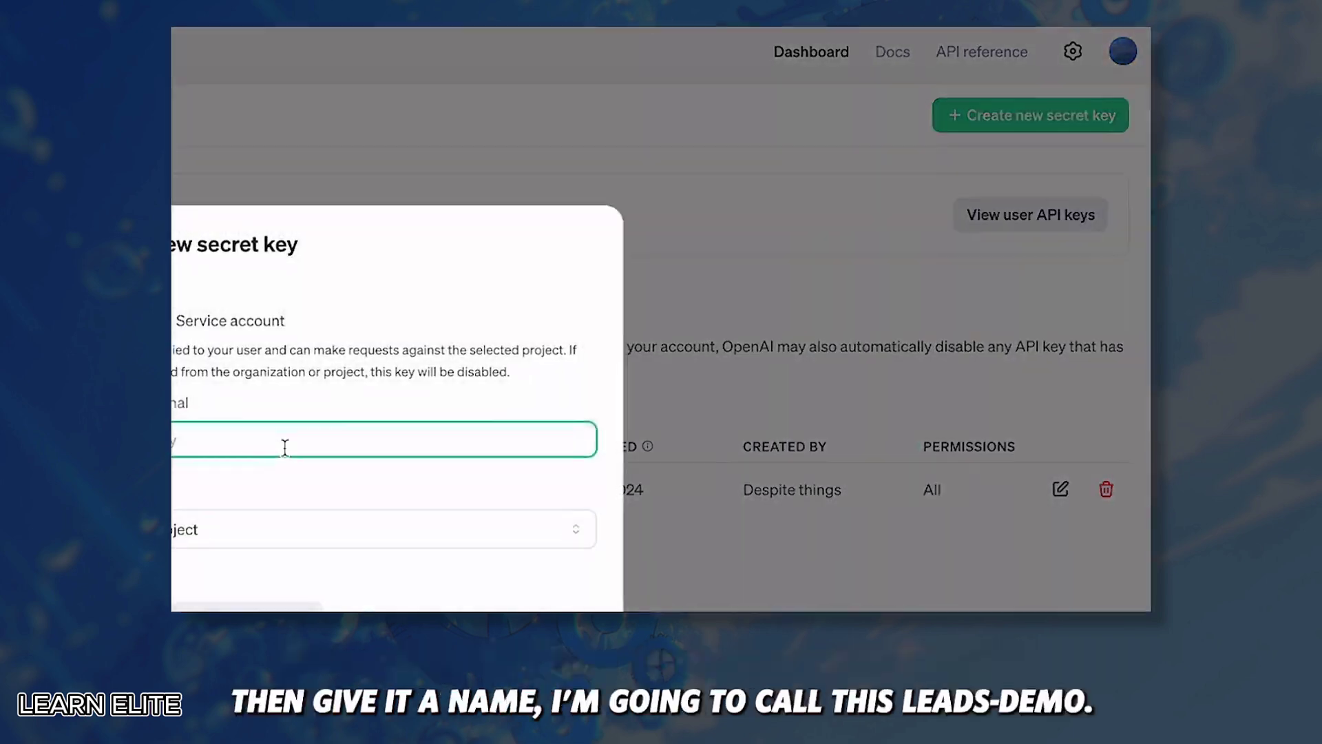
text(leads)
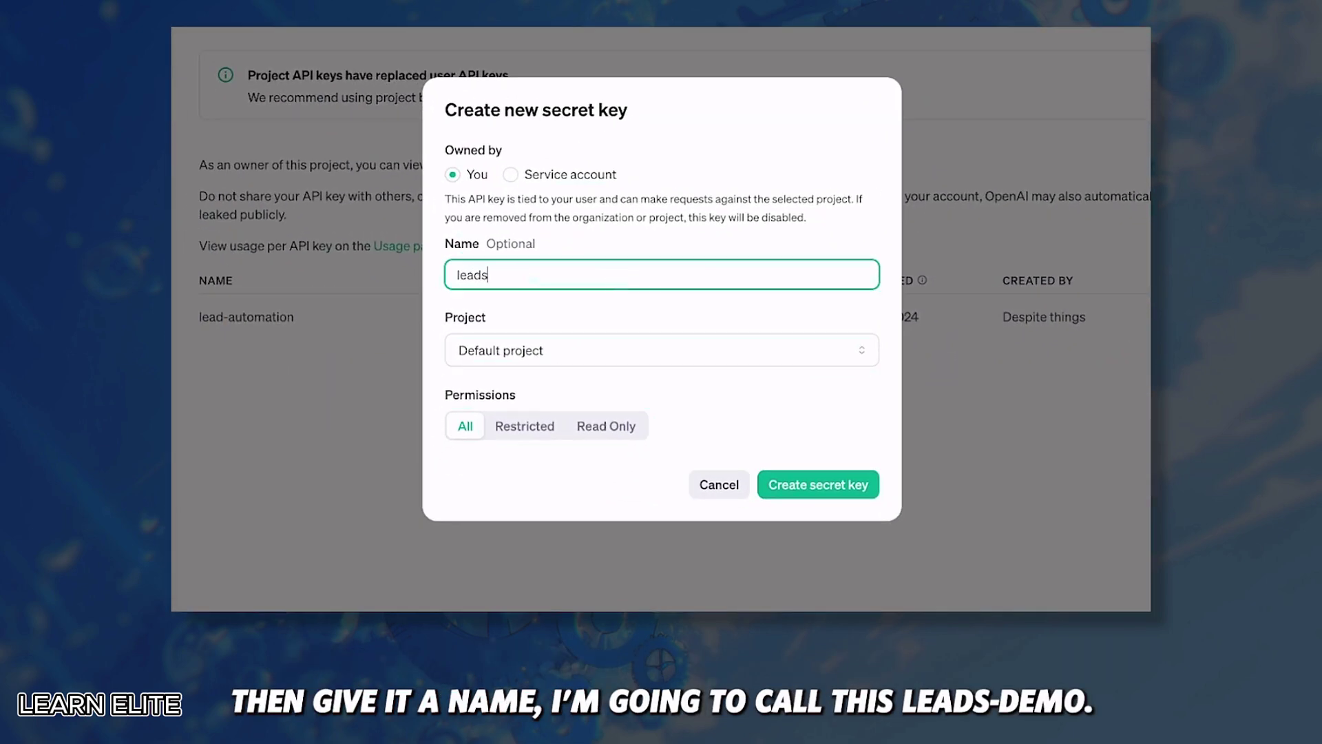
text(-demo)
click(528, 324)
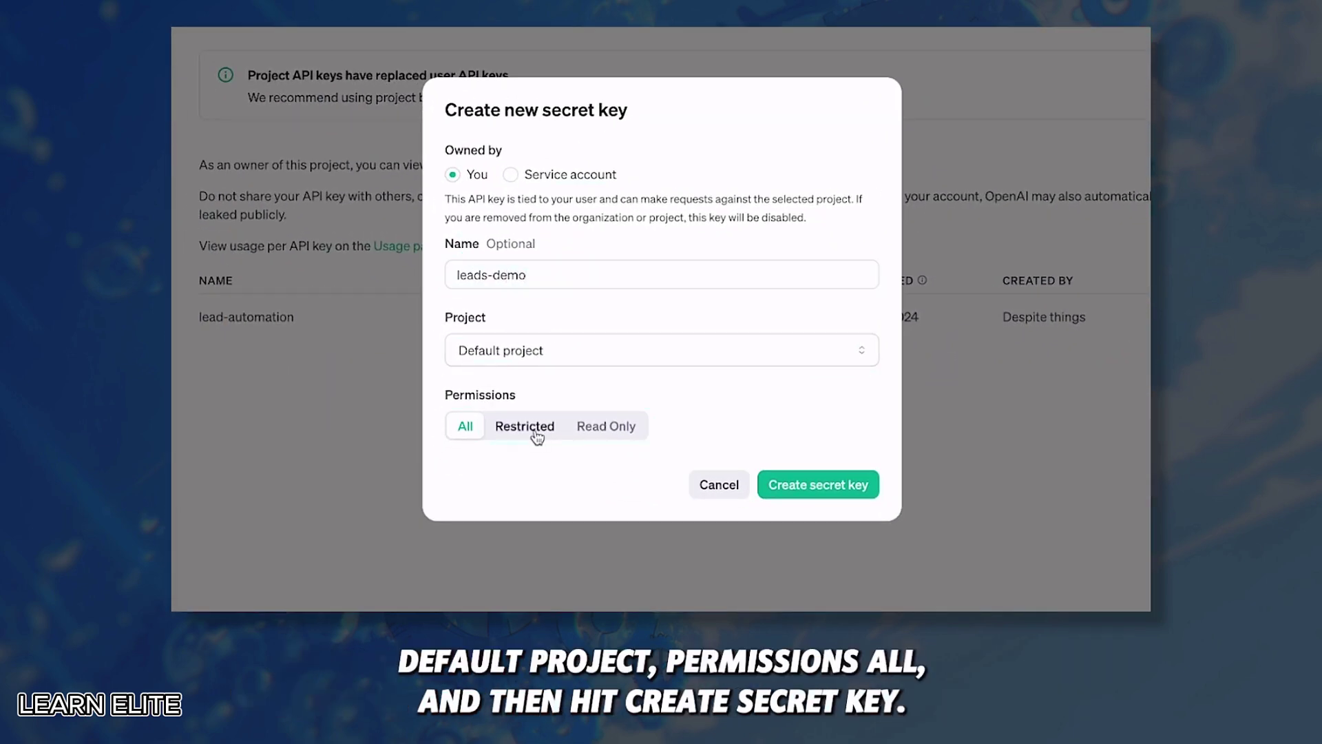
click(826, 486)
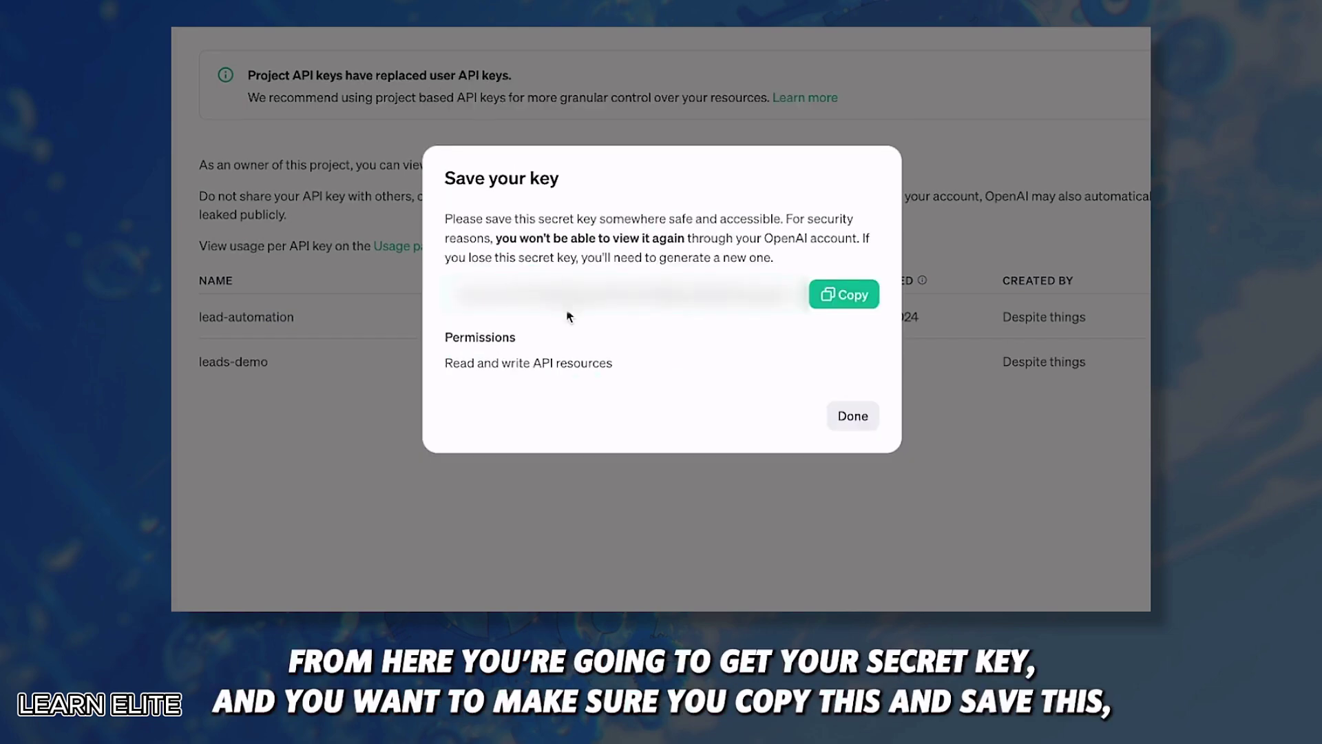
Copy the generated secret key and finish the Save your key dialog.
click(844, 294)
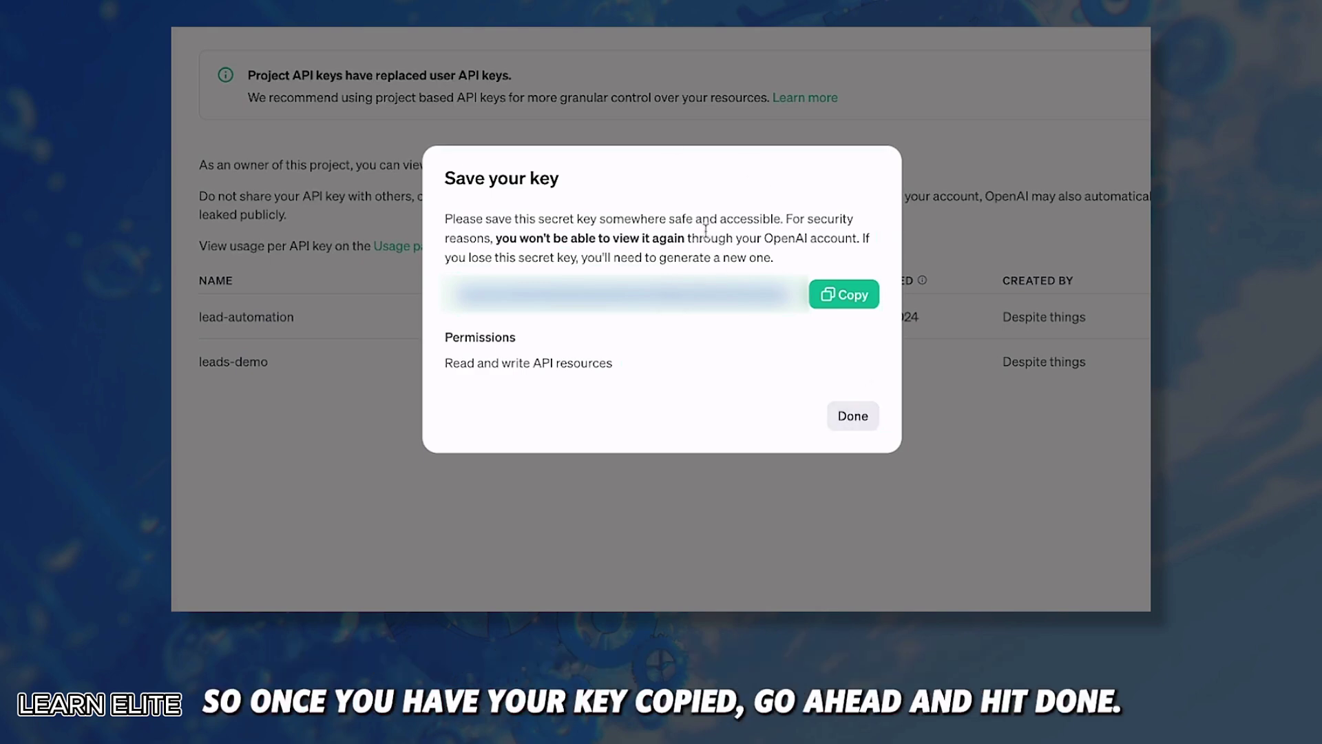
click(746, 348)
click(866, 426)
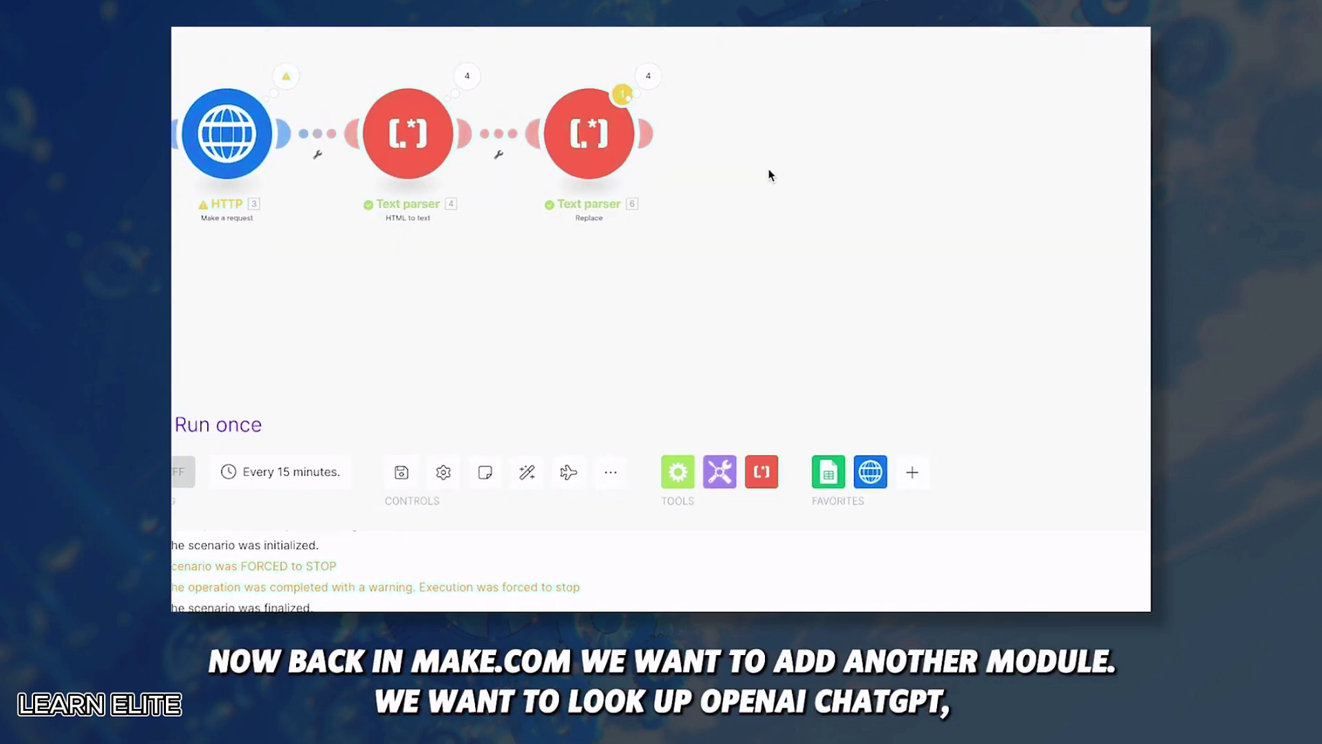
Back in Make, add an OpenAI Create a Completion (Prompt) module after the Replace text parser.
click(631, 183)
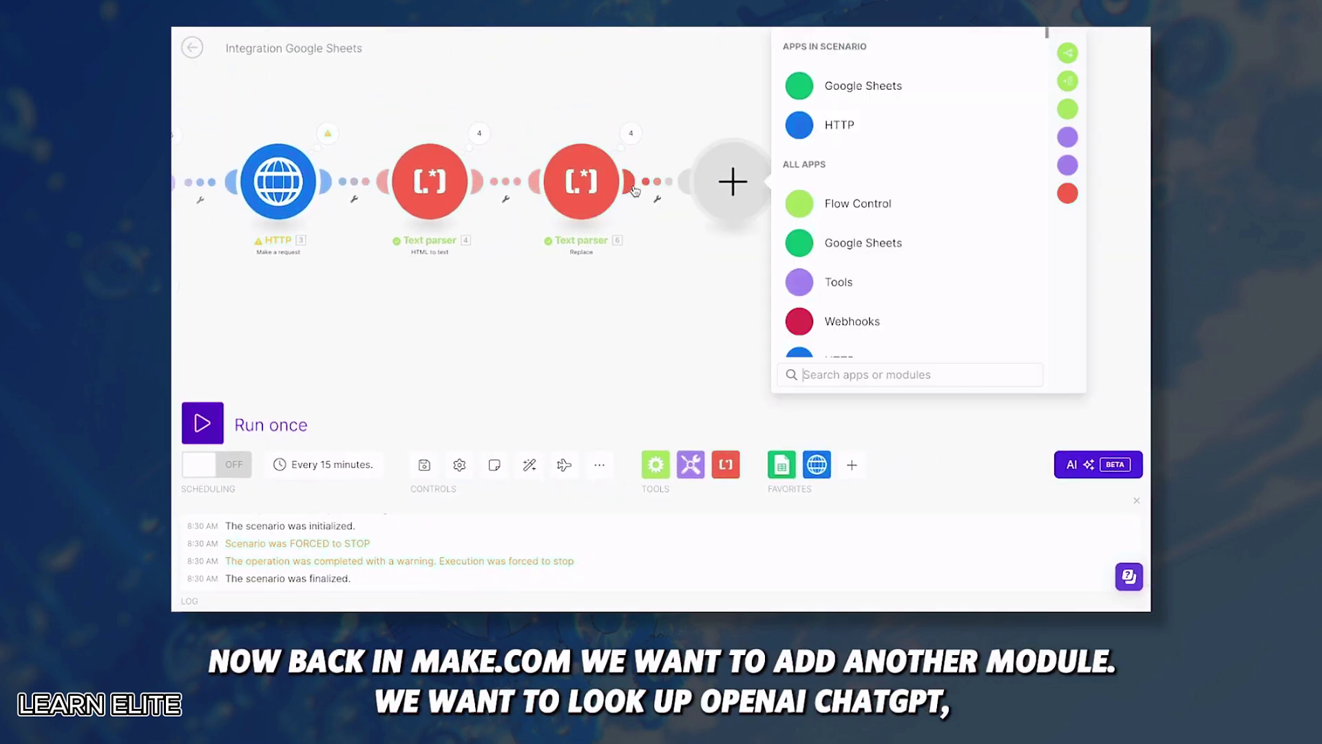
text(opena)
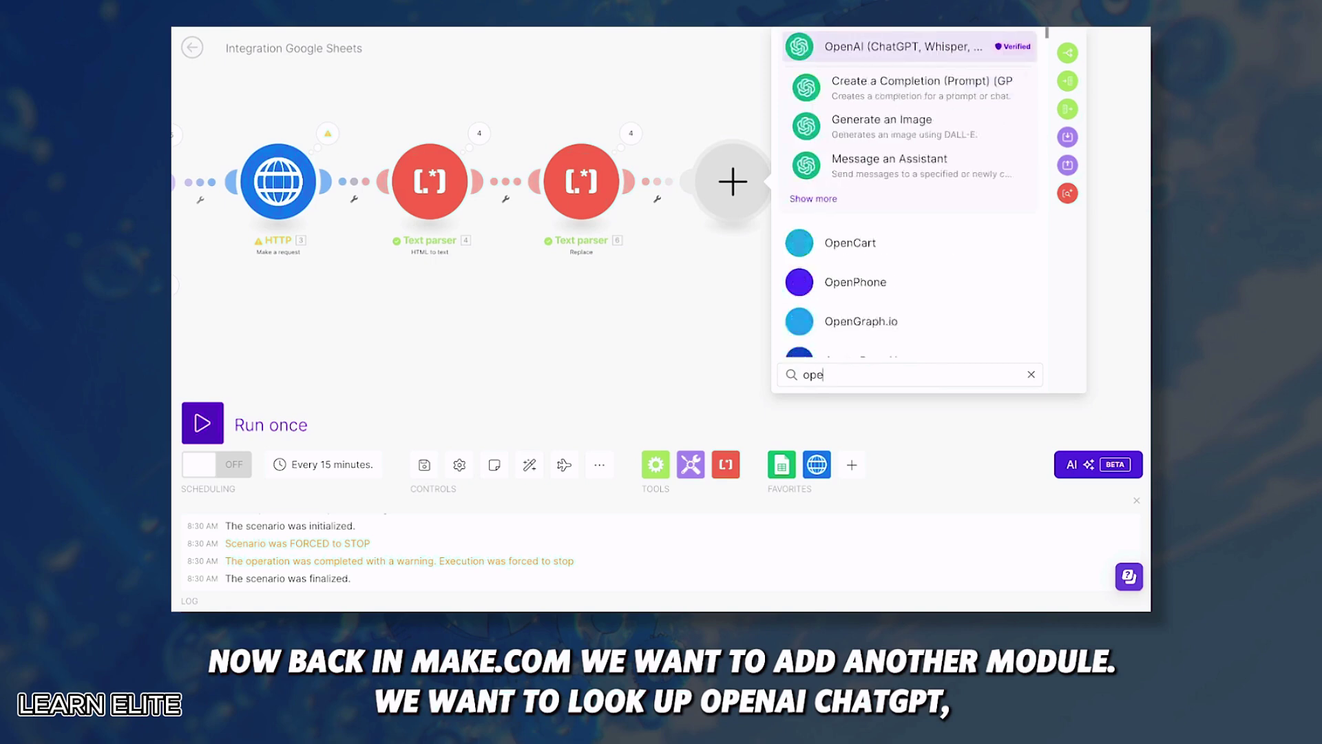
click(864, 50)
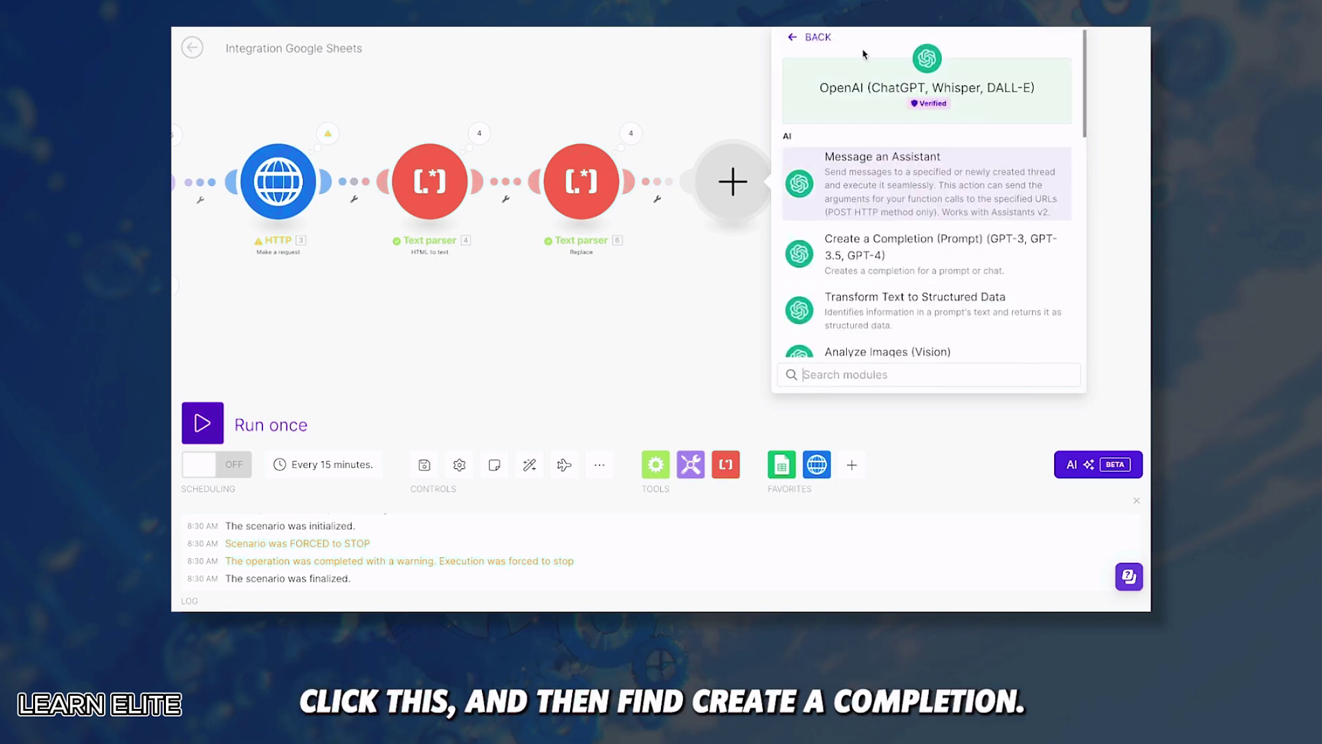
click(899, 243)
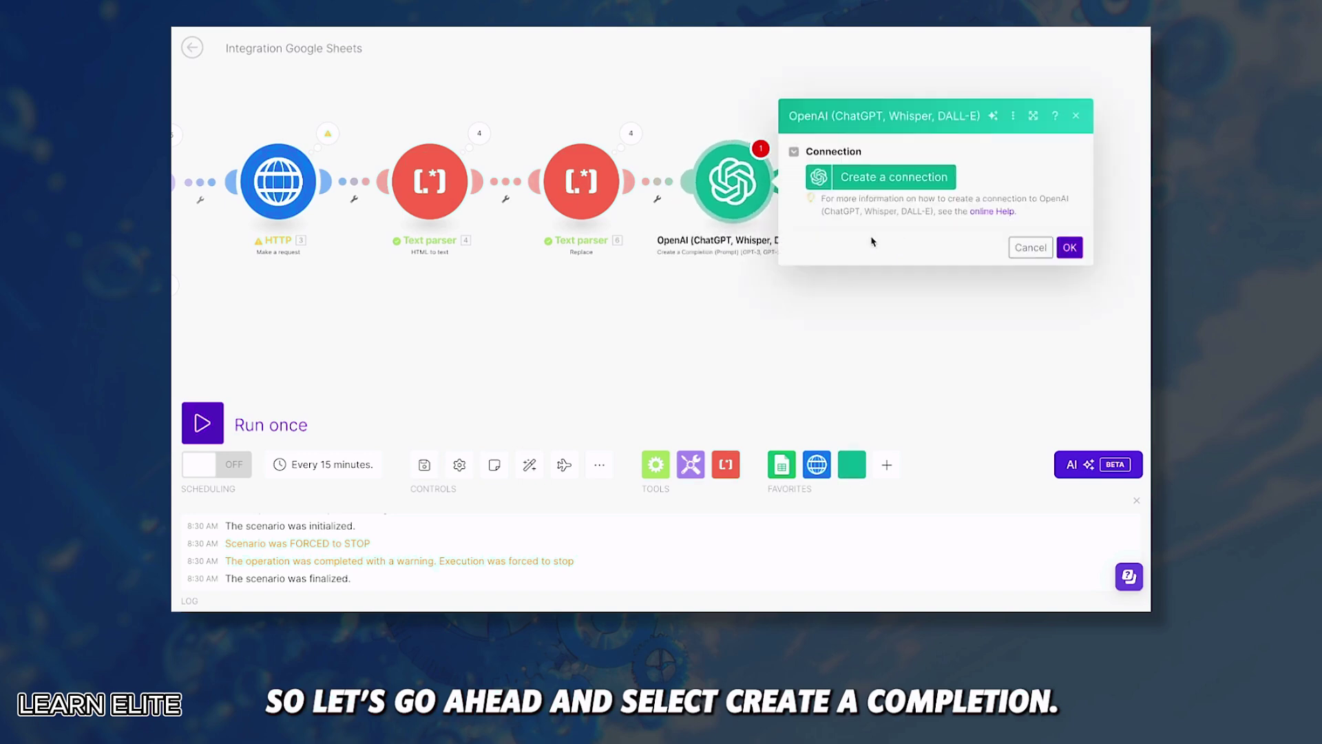
Start a new connection for the OpenAI module, keep the name My OpenAI connection, and paste the API key.
click(898, 179)
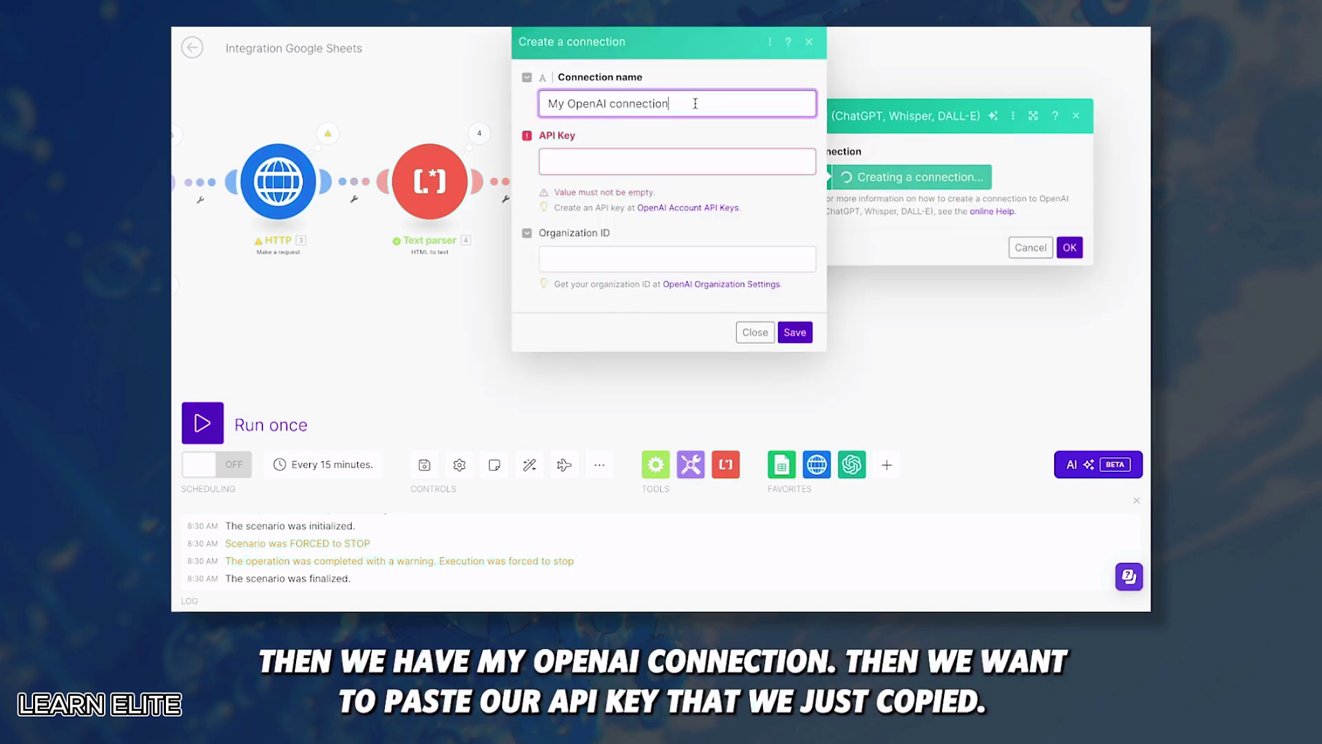
click(625, 146)
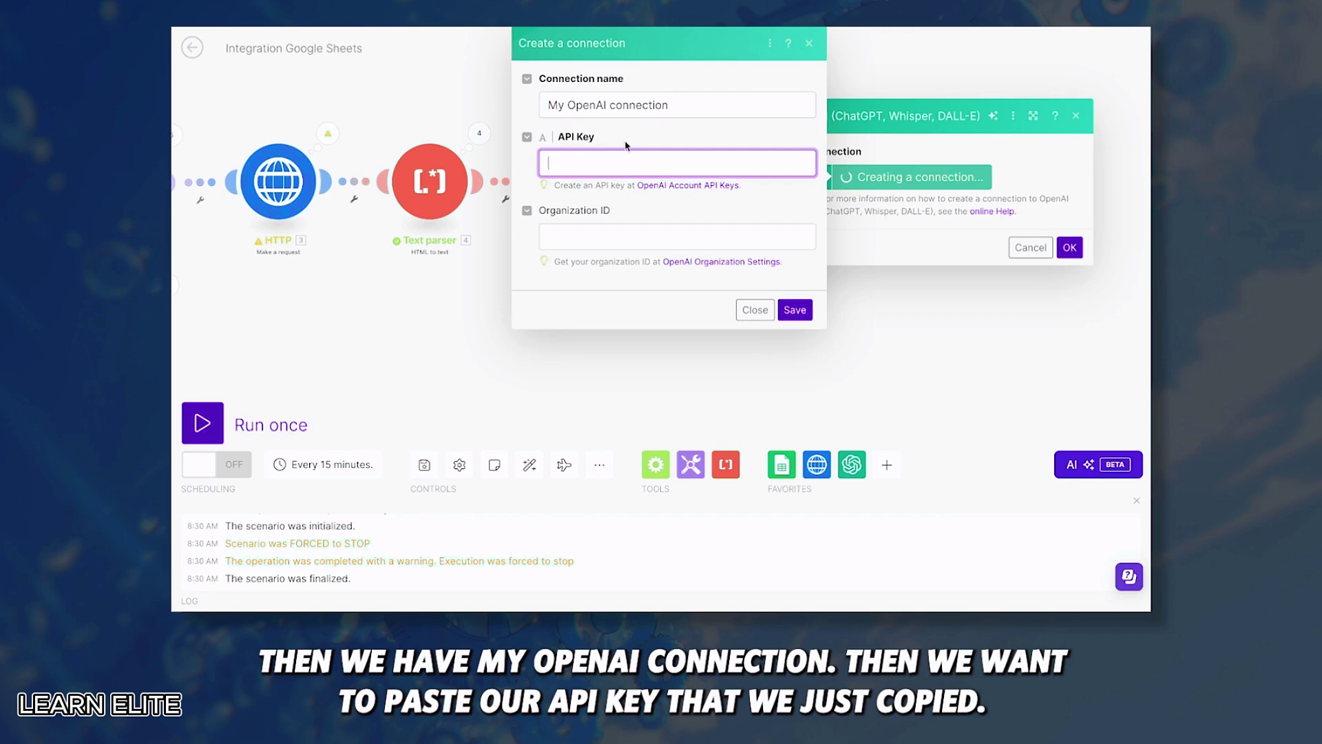
key(ctrl+v)
key(Tab)
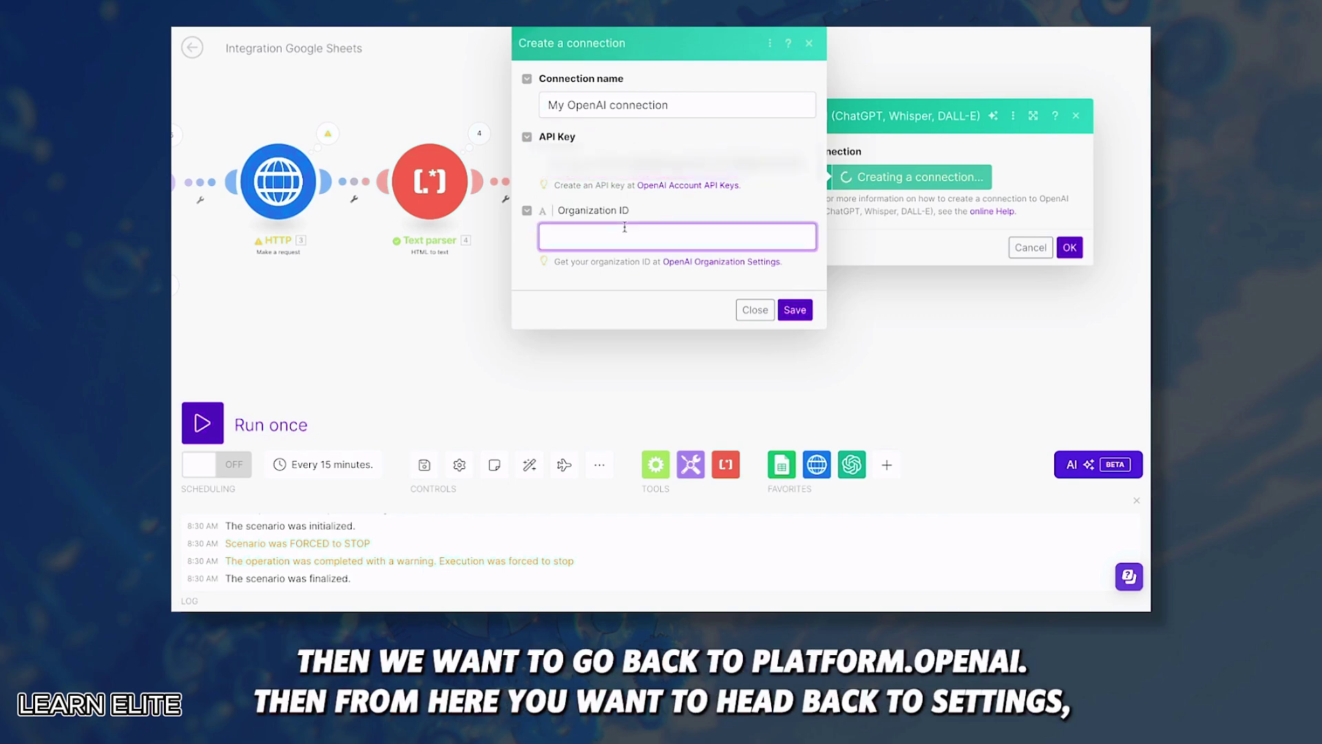
Copy the organization ID from OpenAI's organization settings, paste it into Make's OpenAI connection and save the connection.
key(ctrl+Tab)
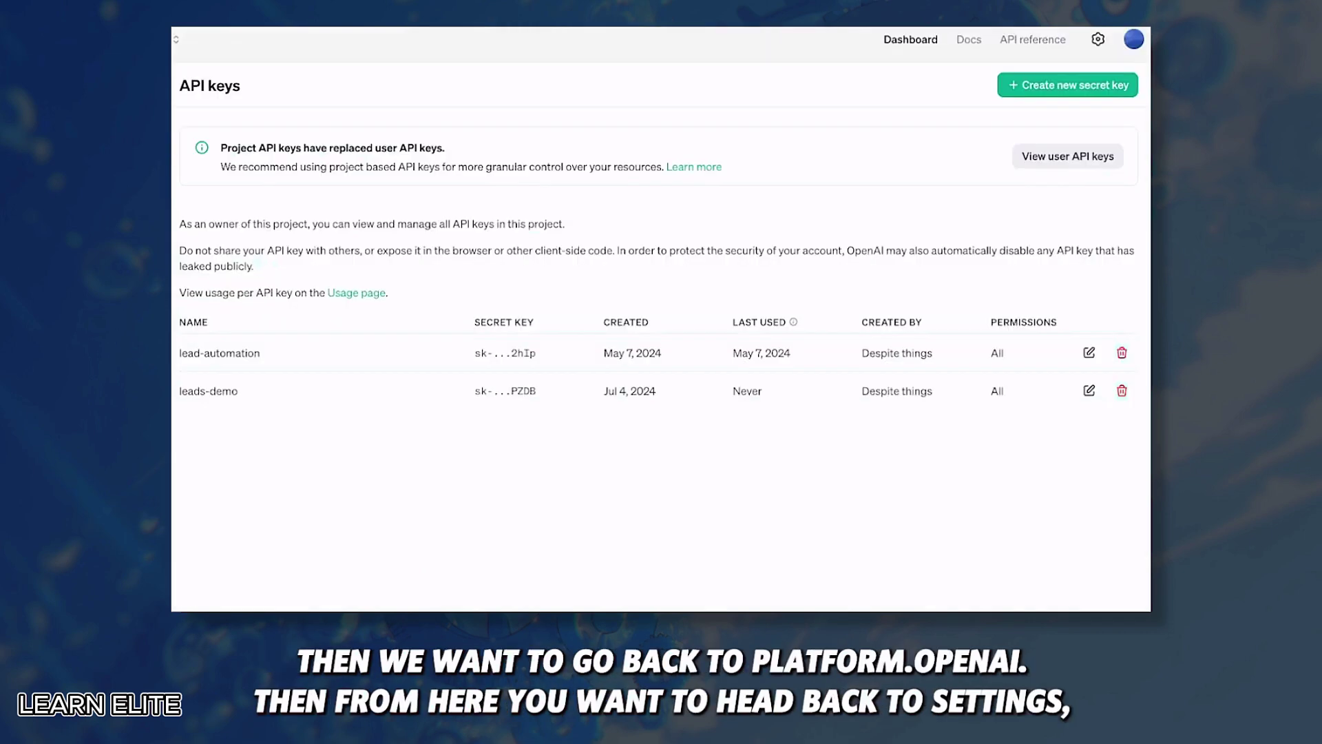
click(1098, 39)
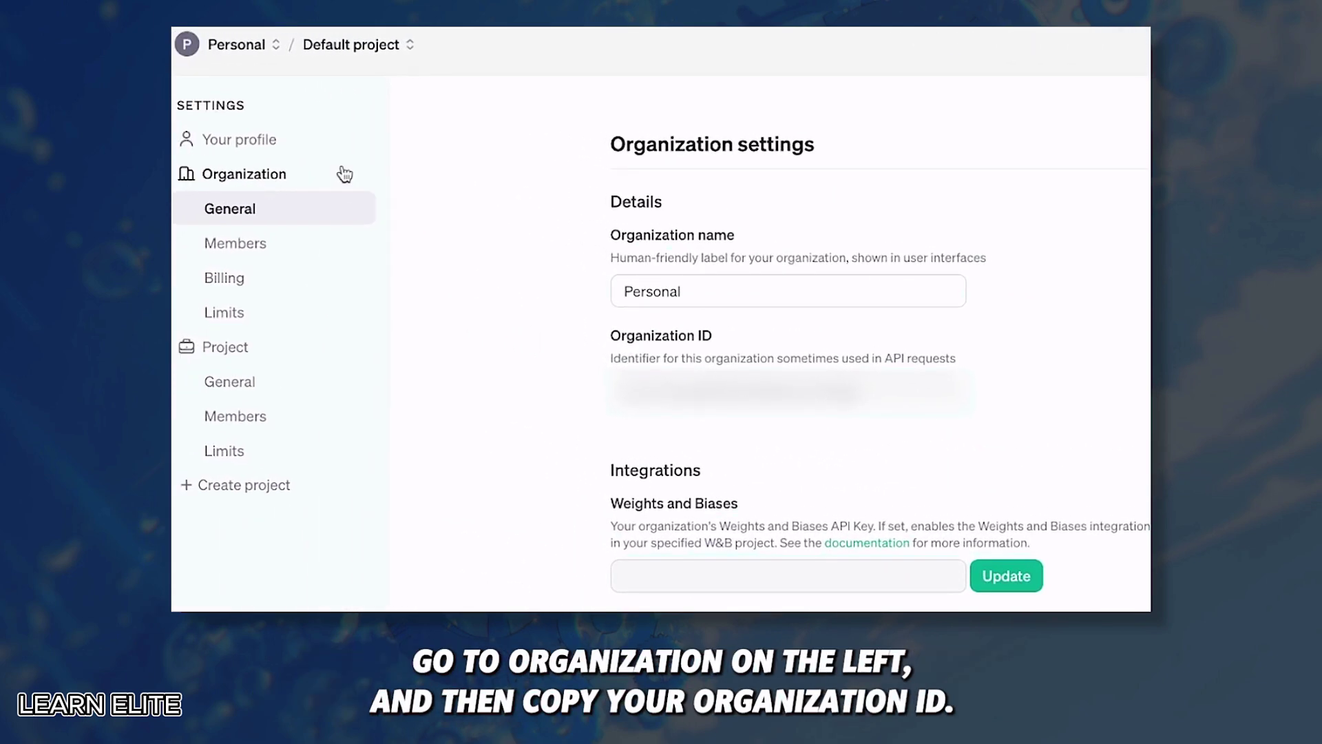
scroll(807, 358, down, 1)
drag(857, 335, 623, 338)
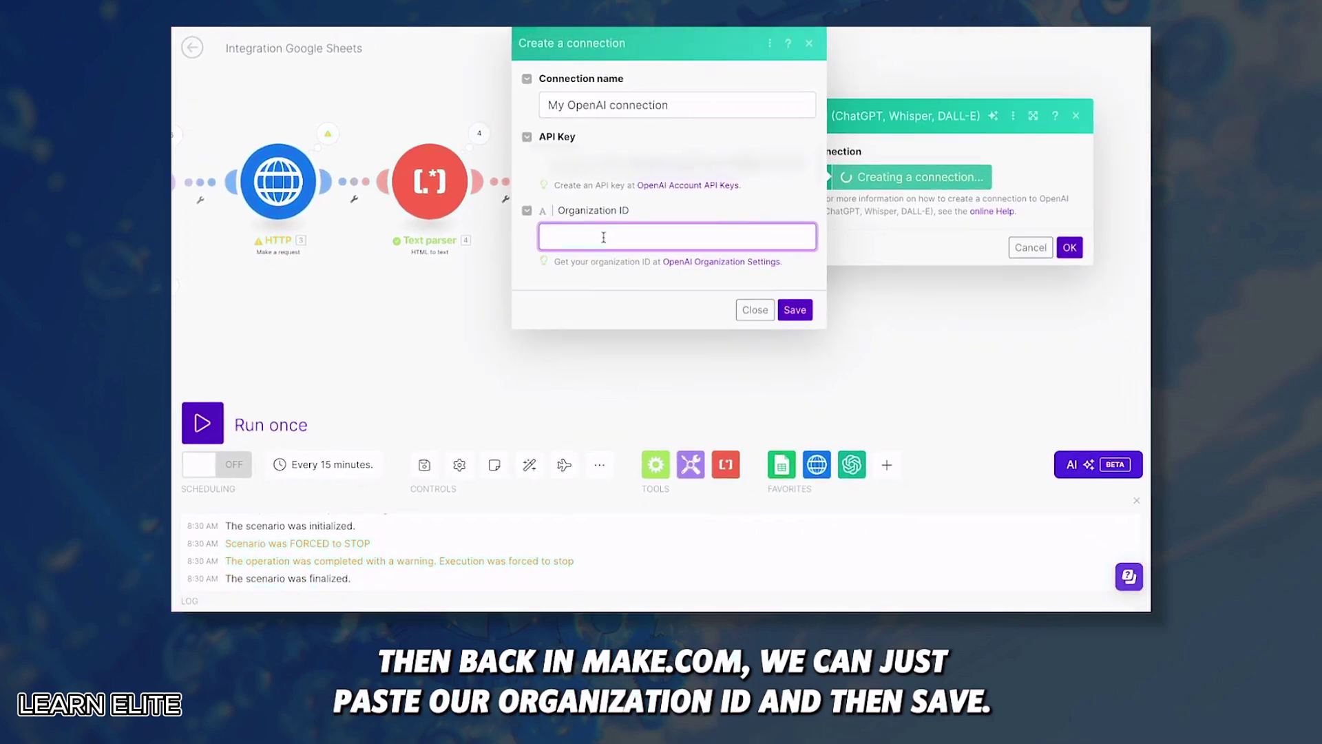
key(ctrl+v)
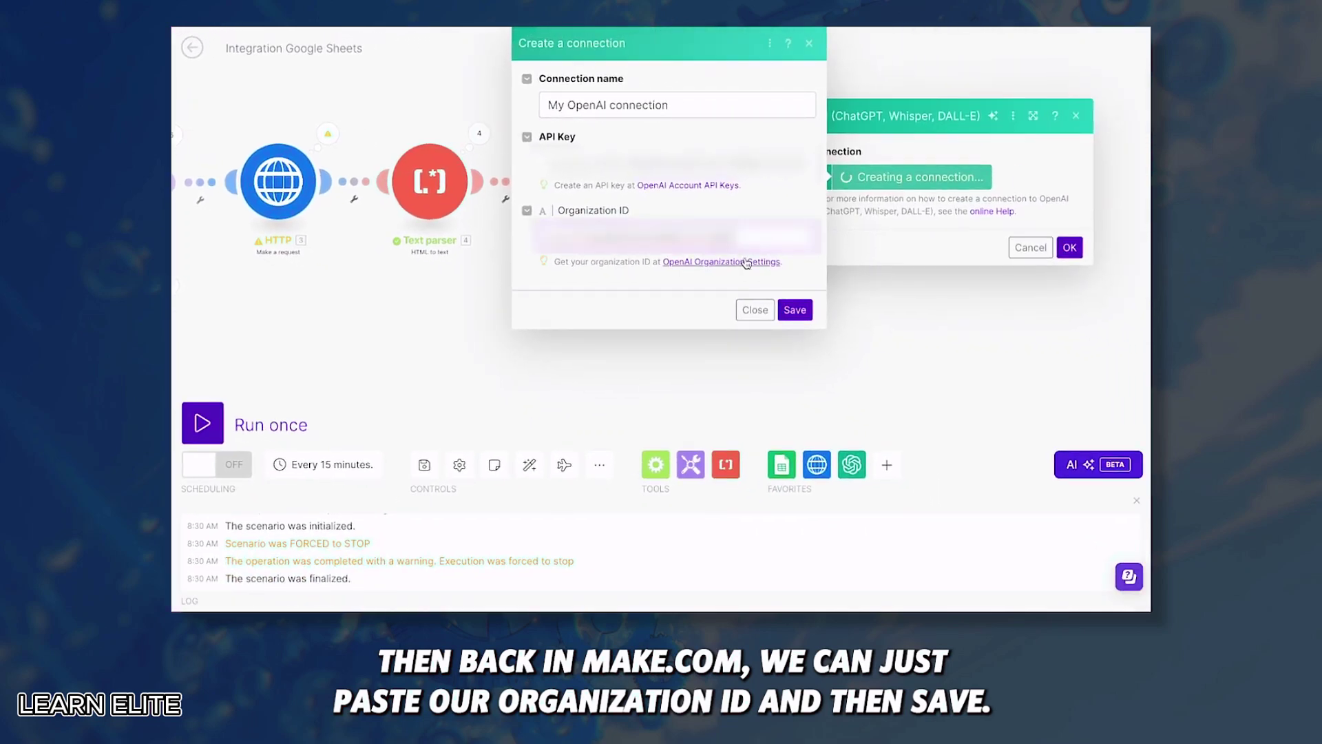
click(804, 310)
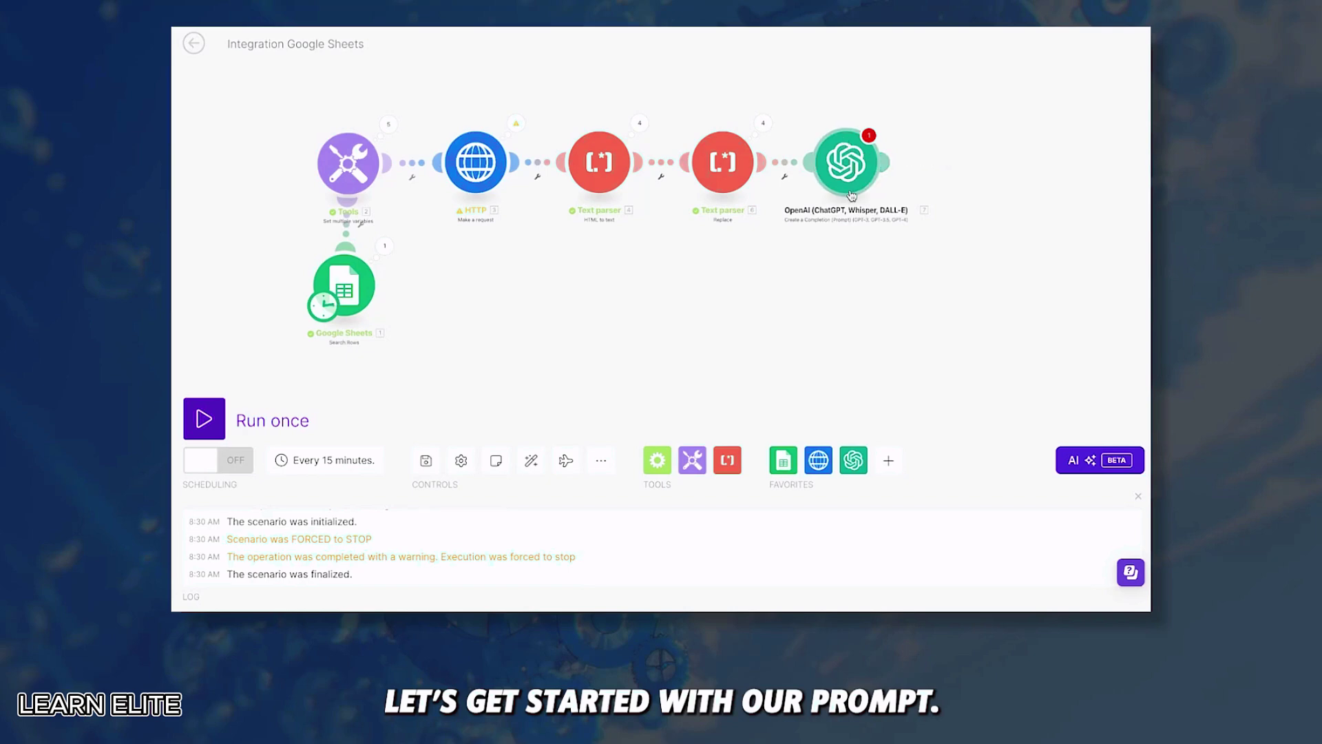
Open the OpenAI module's settings, compare the available GPT models and set the model to gpt-4o (system).
click(850, 162)
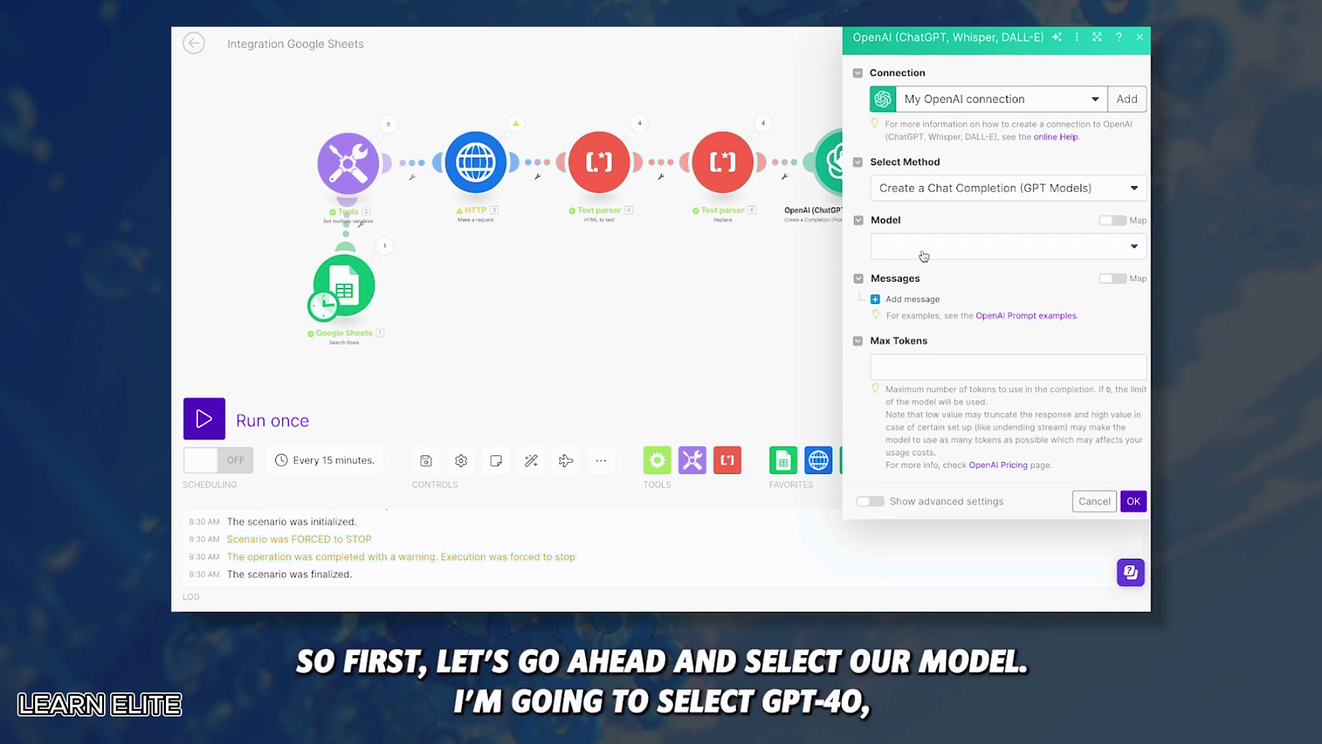
click(923, 256)
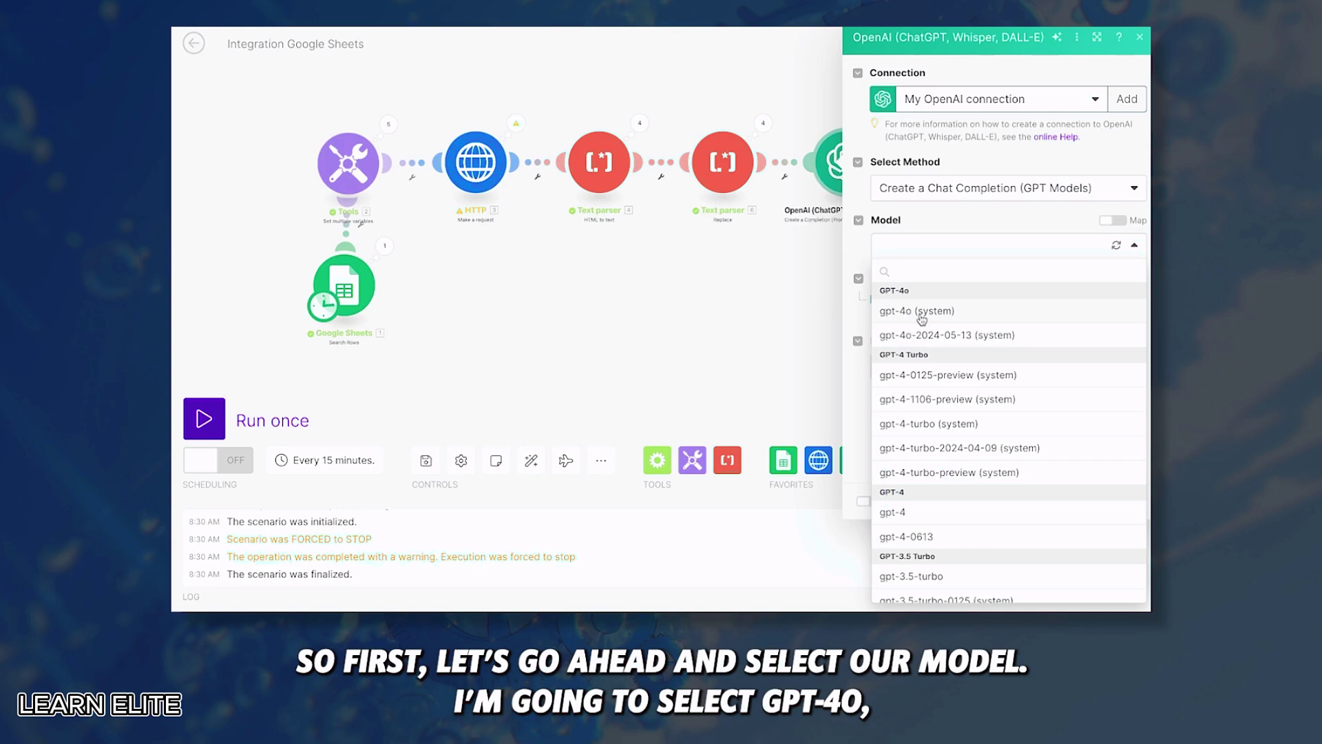
scroll(922, 334, down, 1)
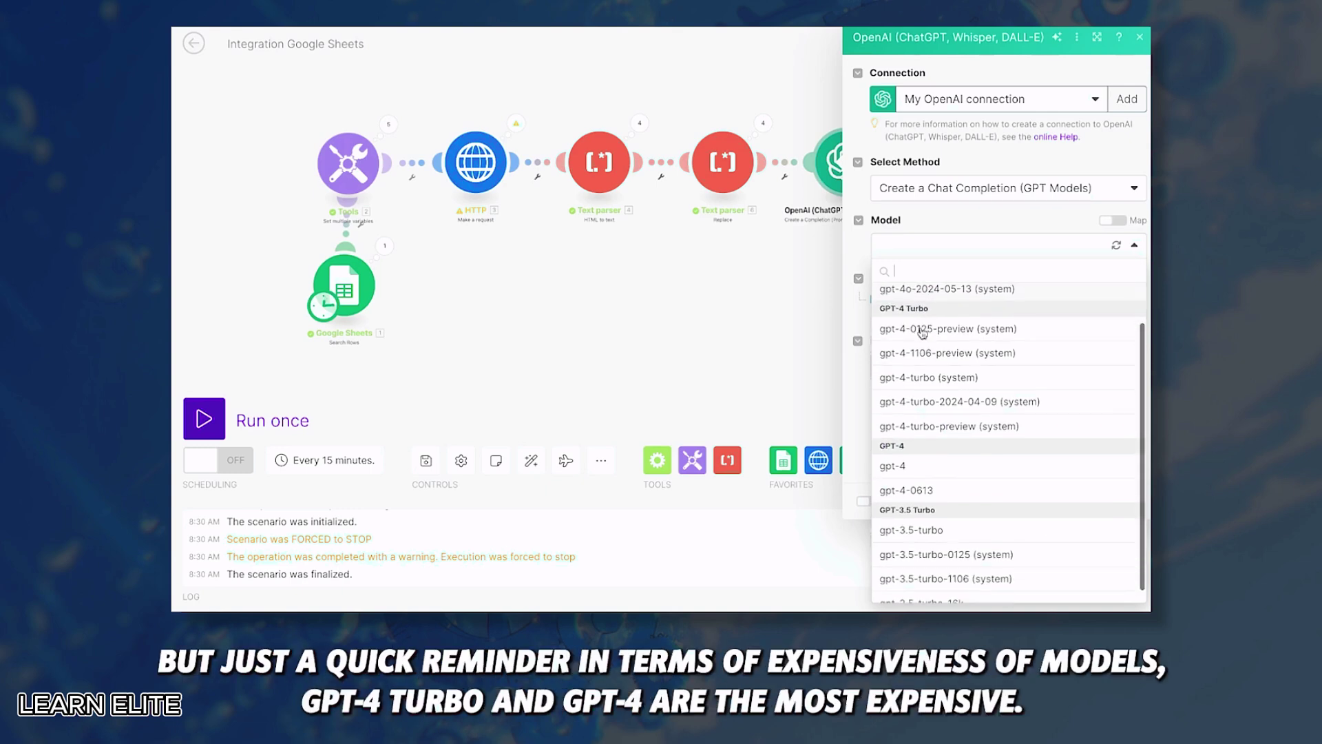
scroll(924, 335, up, 1)
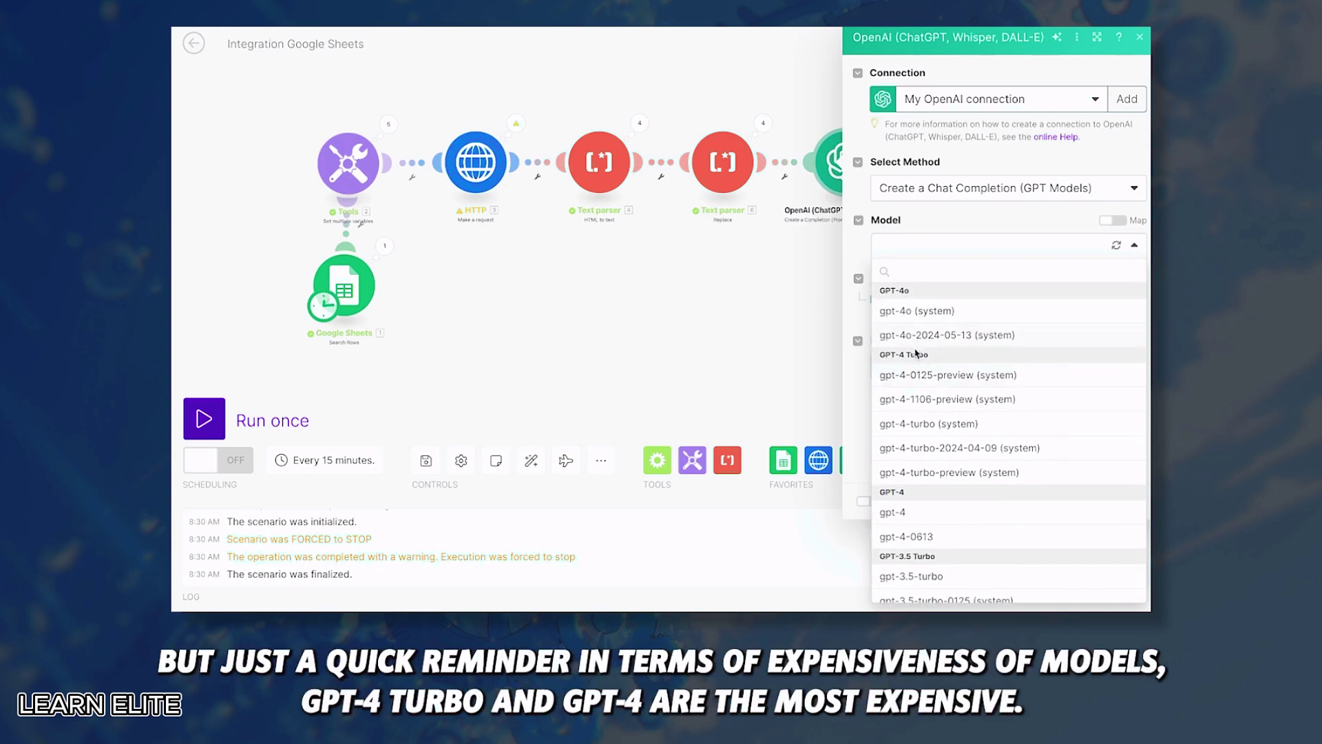
scroll(905, 523, down, 2)
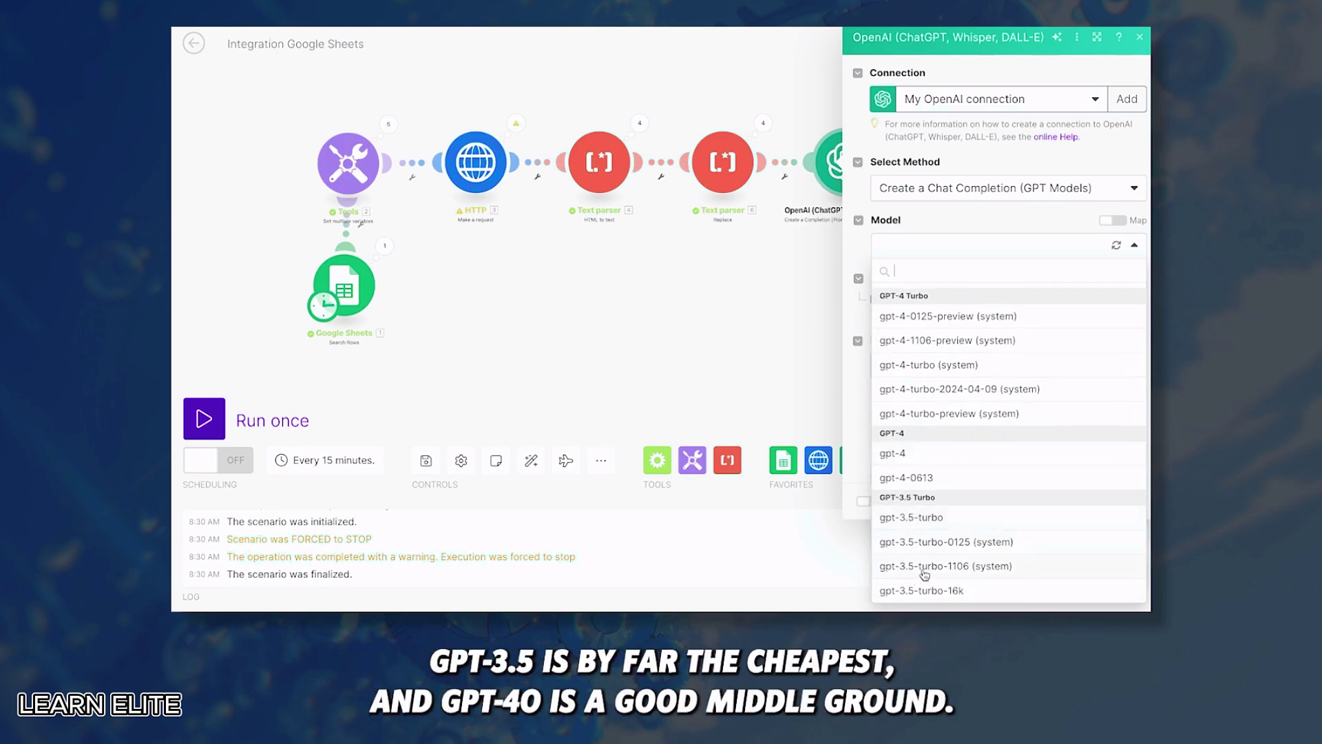
scroll(913, 531, up, 2)
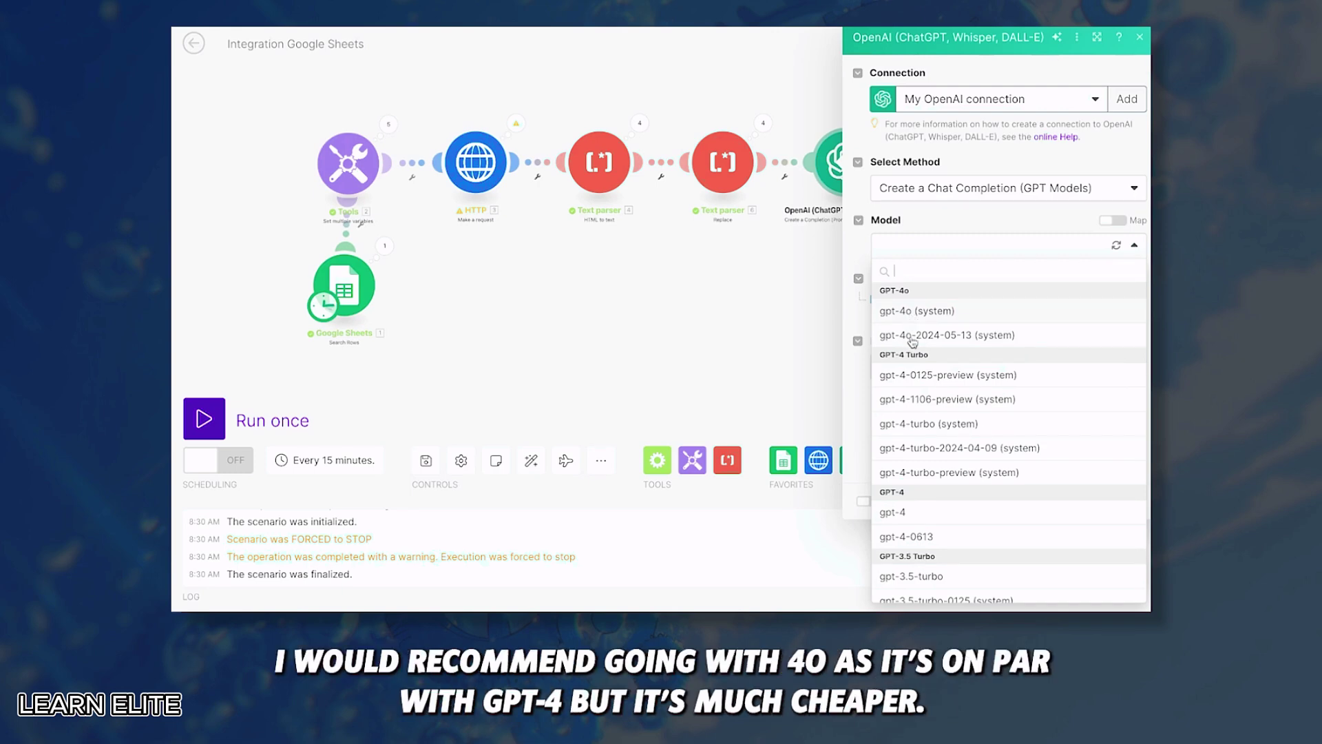
scroll(913, 343, down, 2)
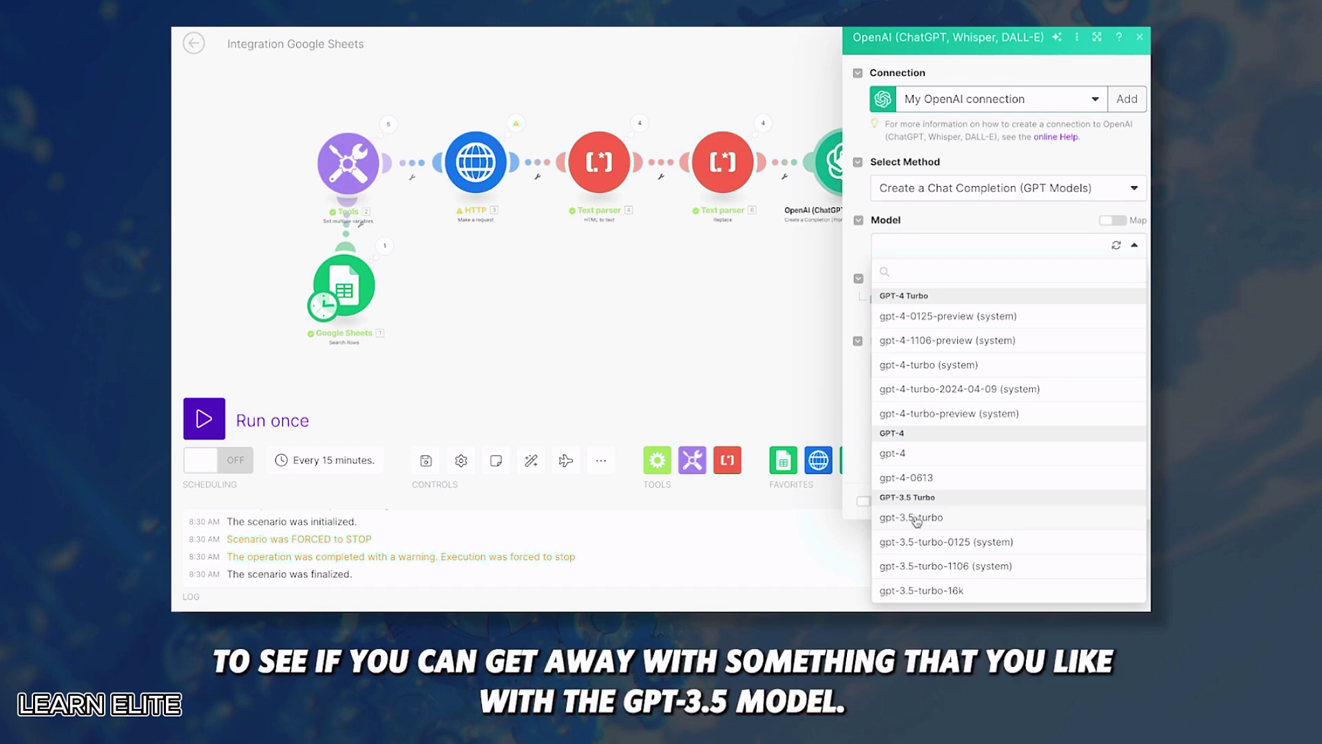
scroll(936, 386, up, 1)
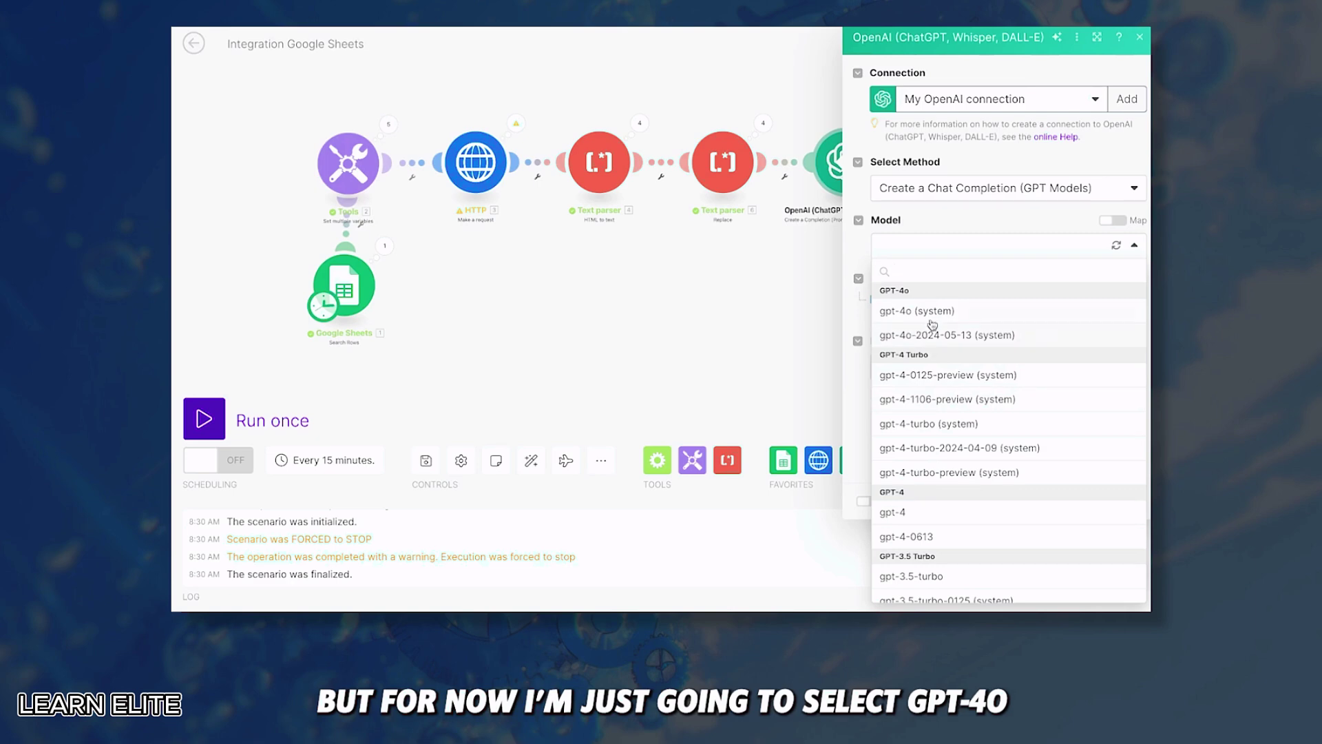
click(923, 316)
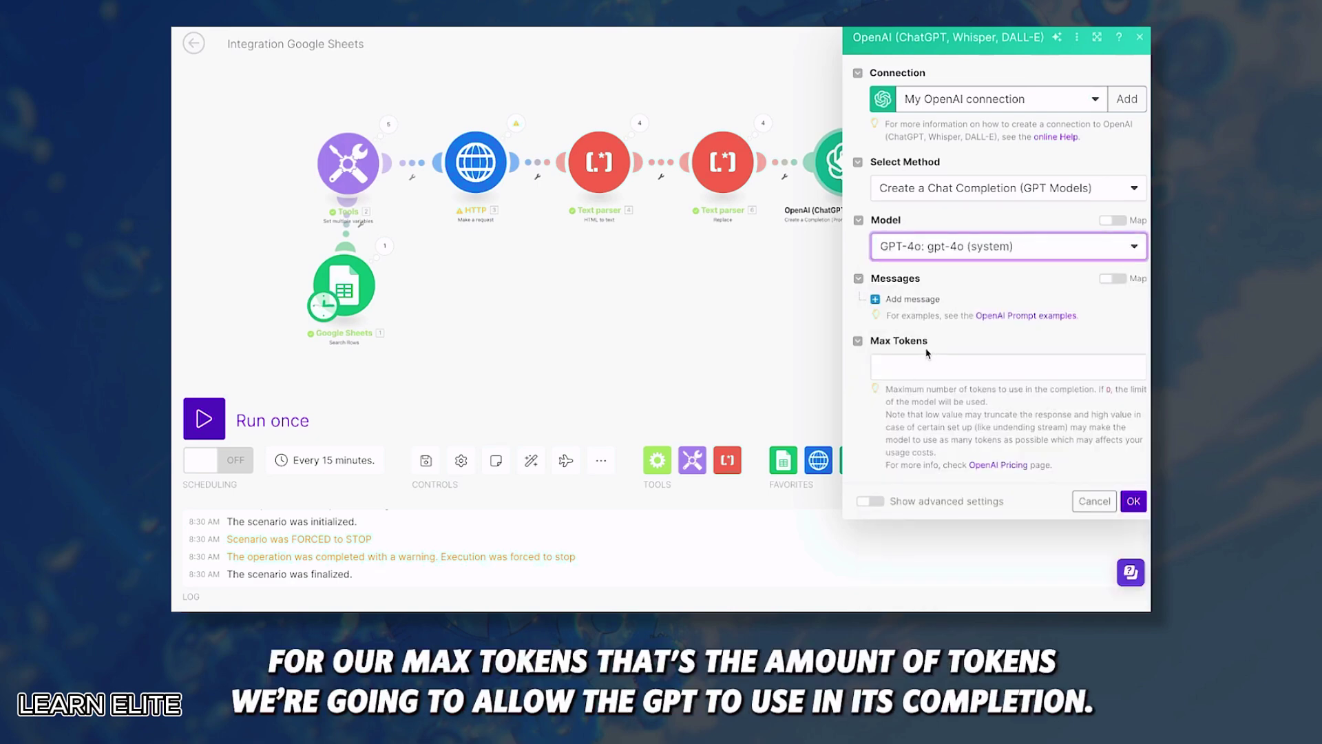
Set the OpenAI module's maximum number of tokens for the completion to 256.
drag(929, 344, 870, 341)
click(886, 361)
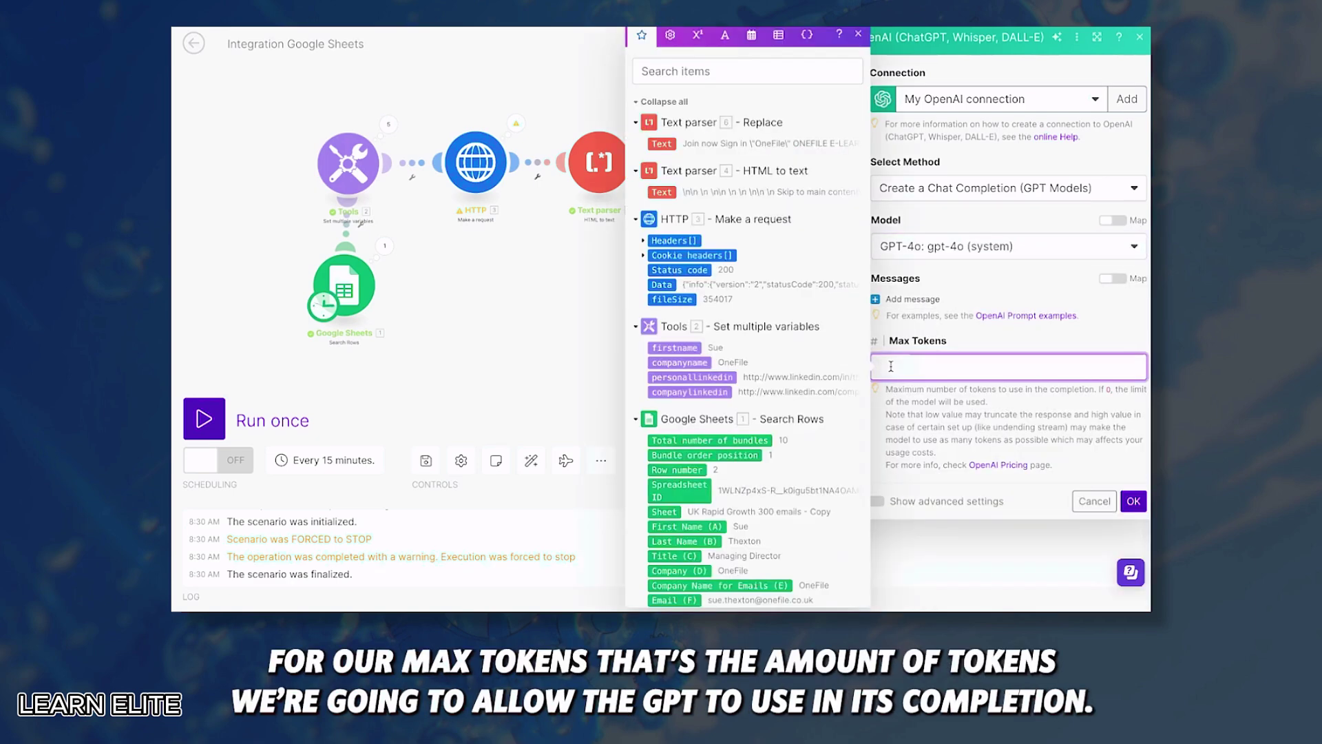
click(967, 409)
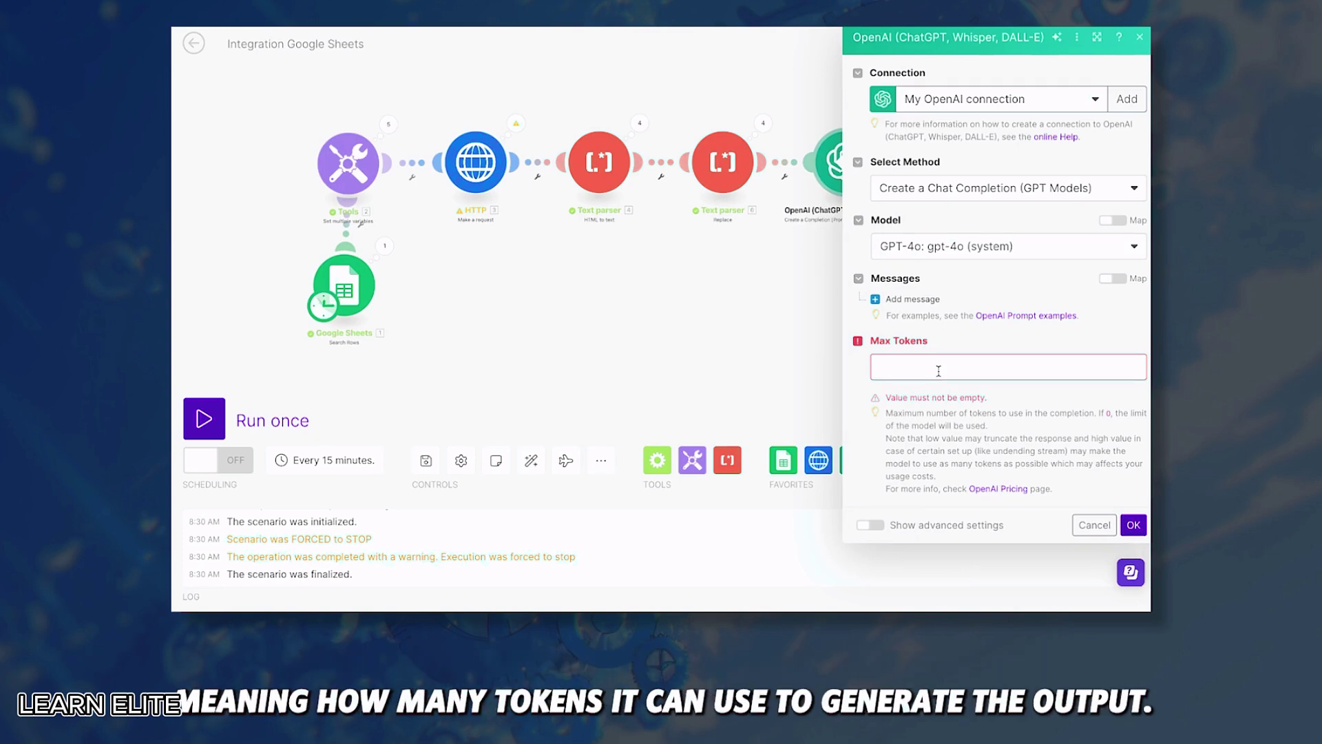
click(938, 370)
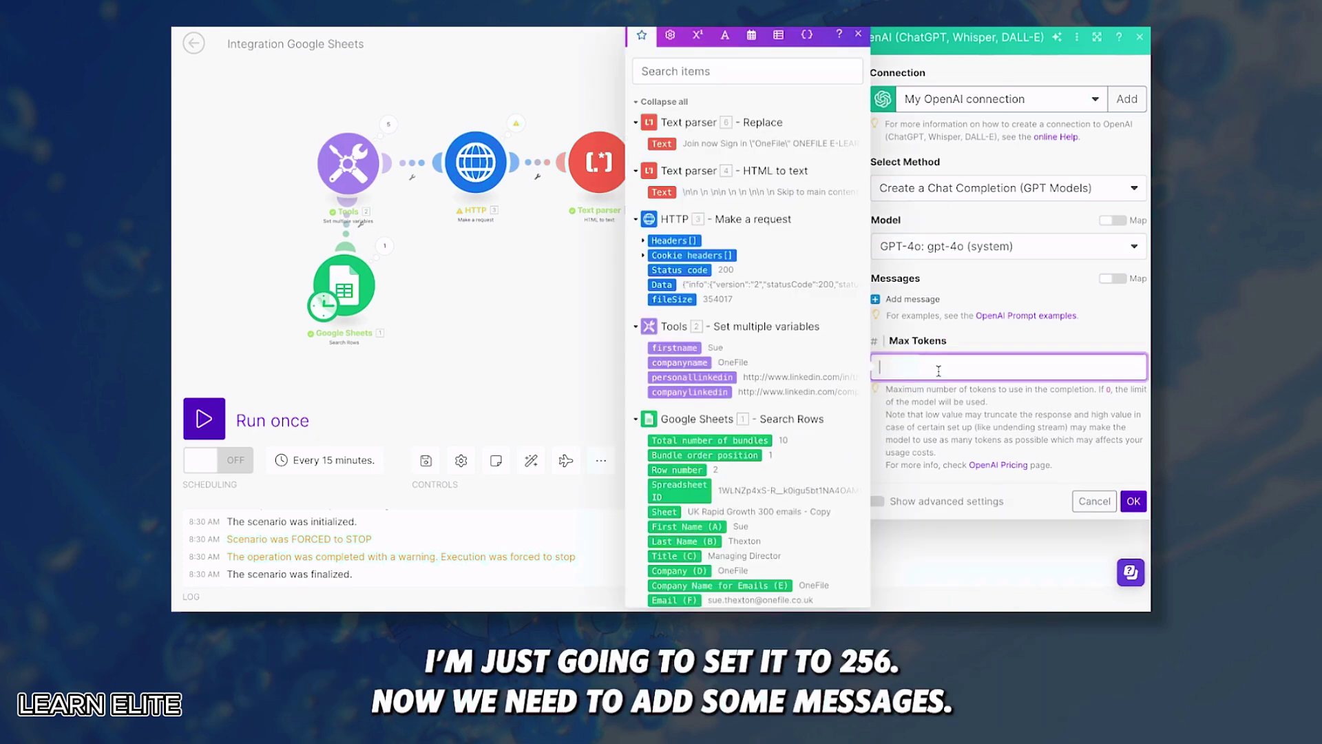
text(256)
Add a first message to the OpenAI module and set its role to System.
click(875, 299)
click(875, 299)
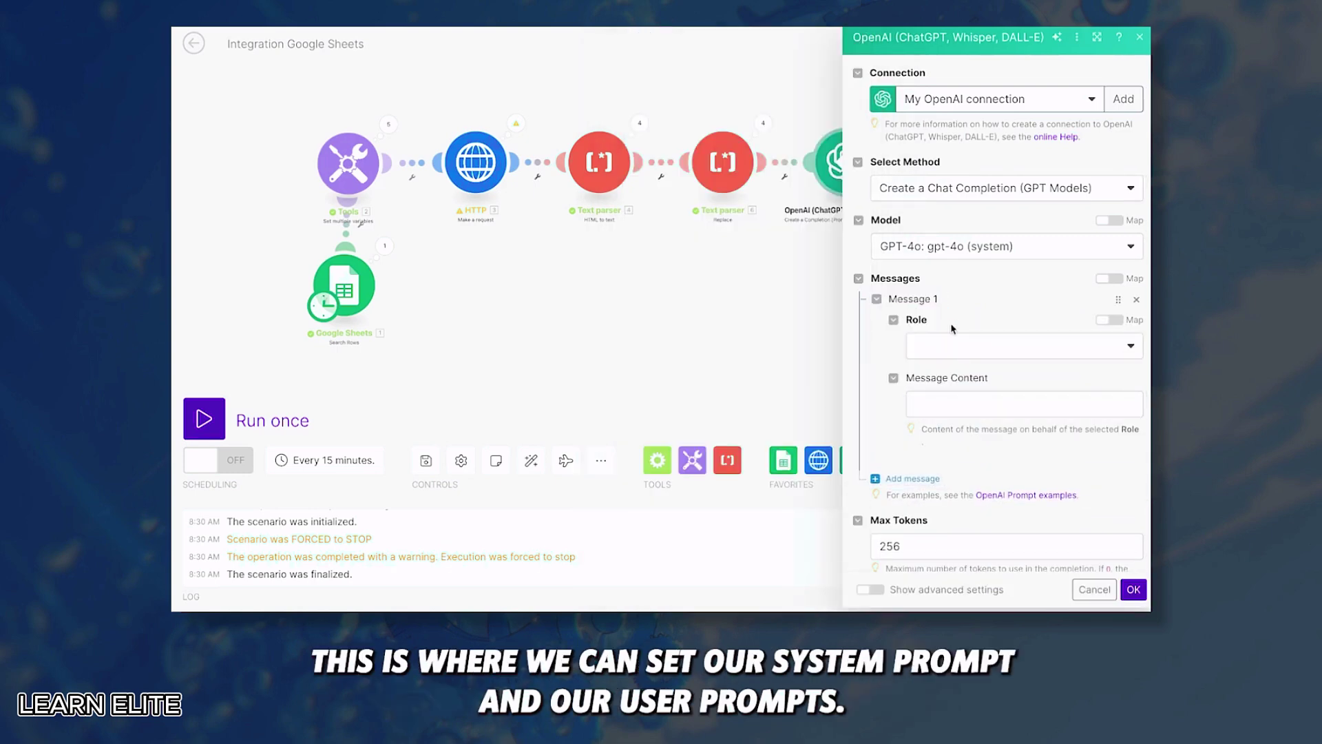
click(954, 351)
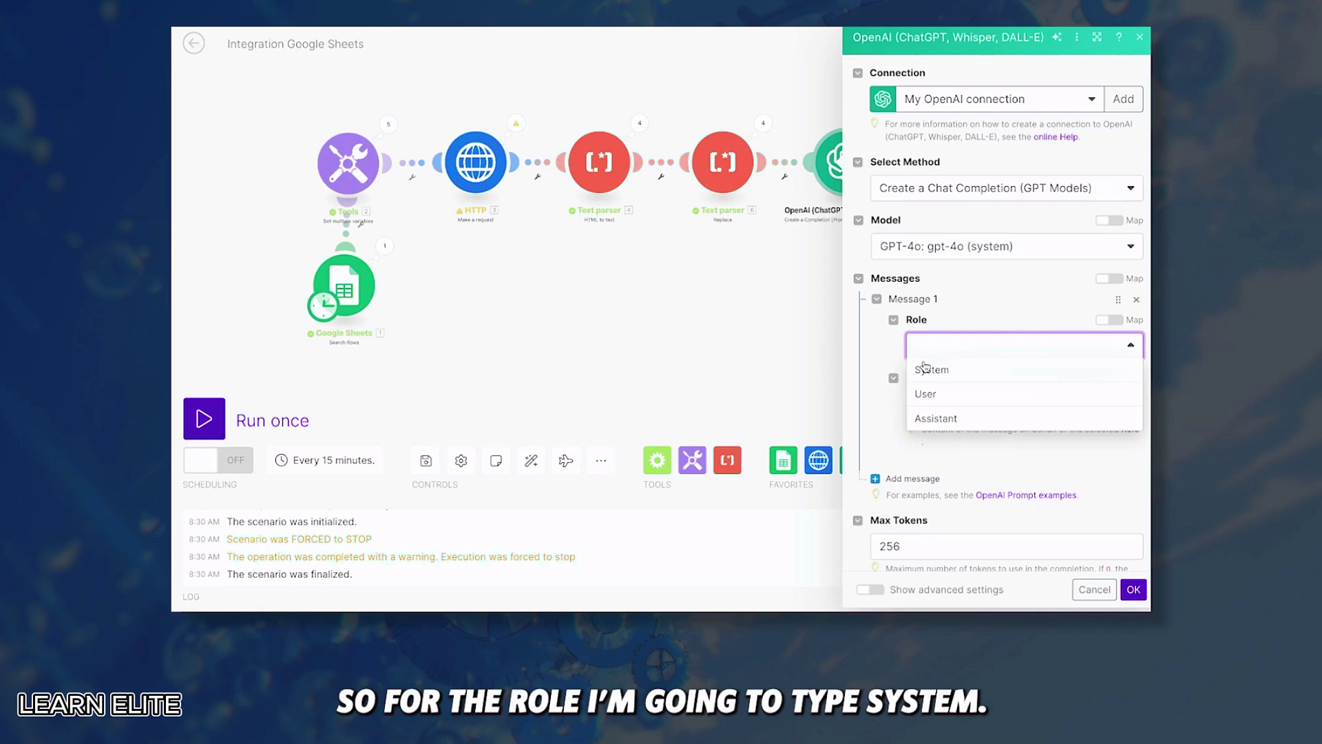
click(925, 366)
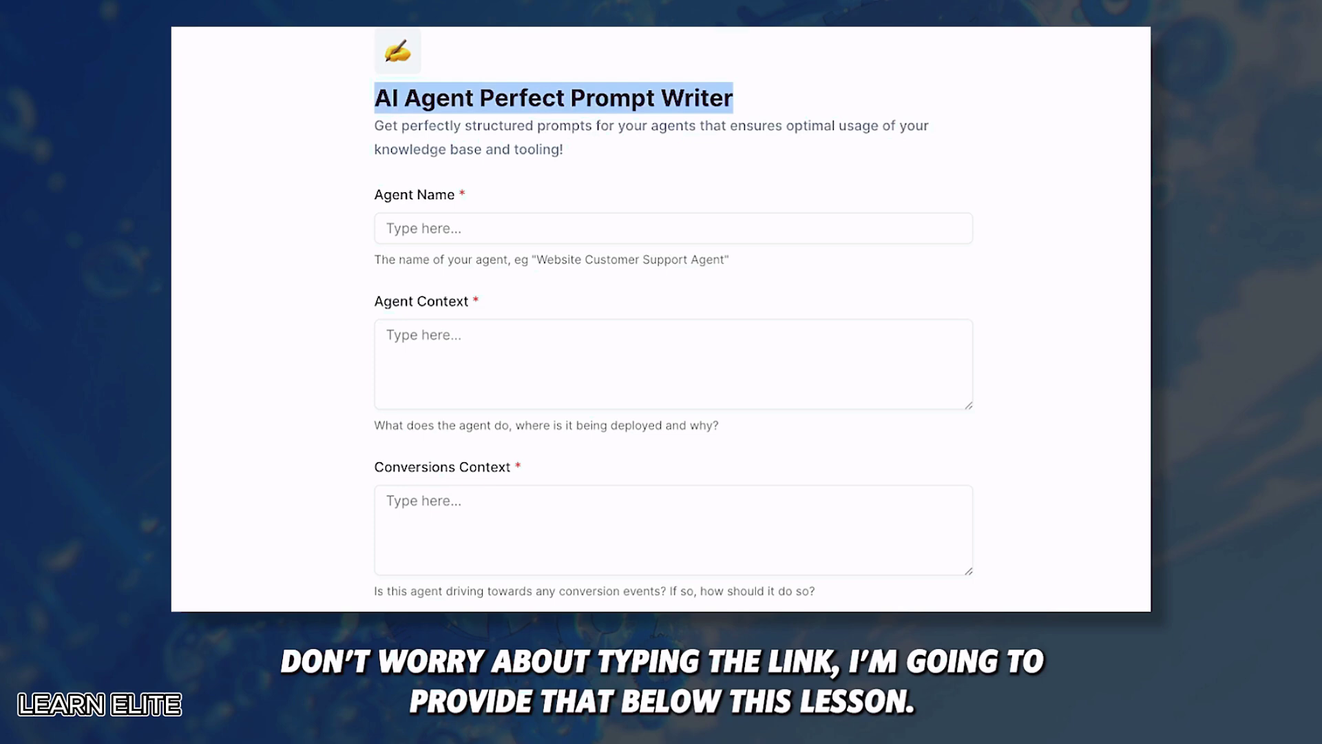
In AI Agent Perfect Prompt Writer, name the agent "Cold Email Outreach Personalization Creator" and describe it as an expert assistant turning scraped LinkedIn data into personalized icebreakers.
drag(376, 127, 608, 126)
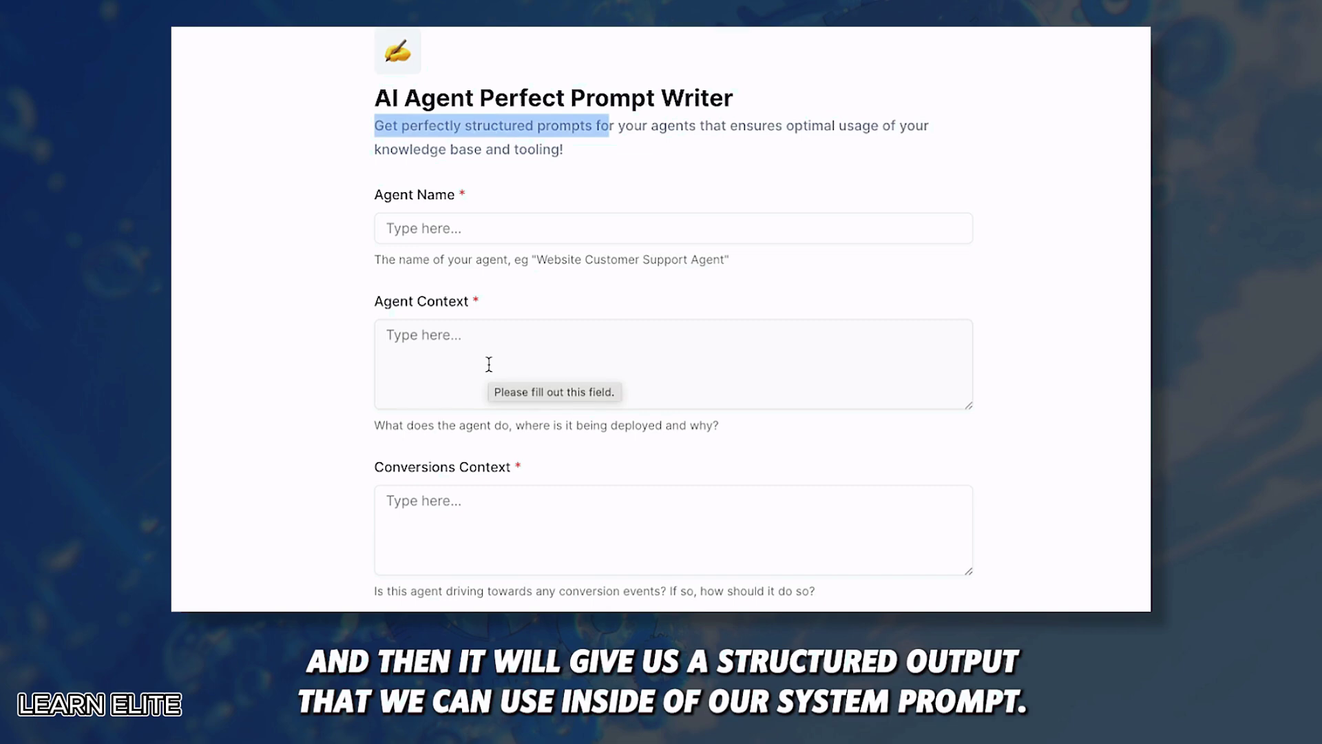
click(443, 219)
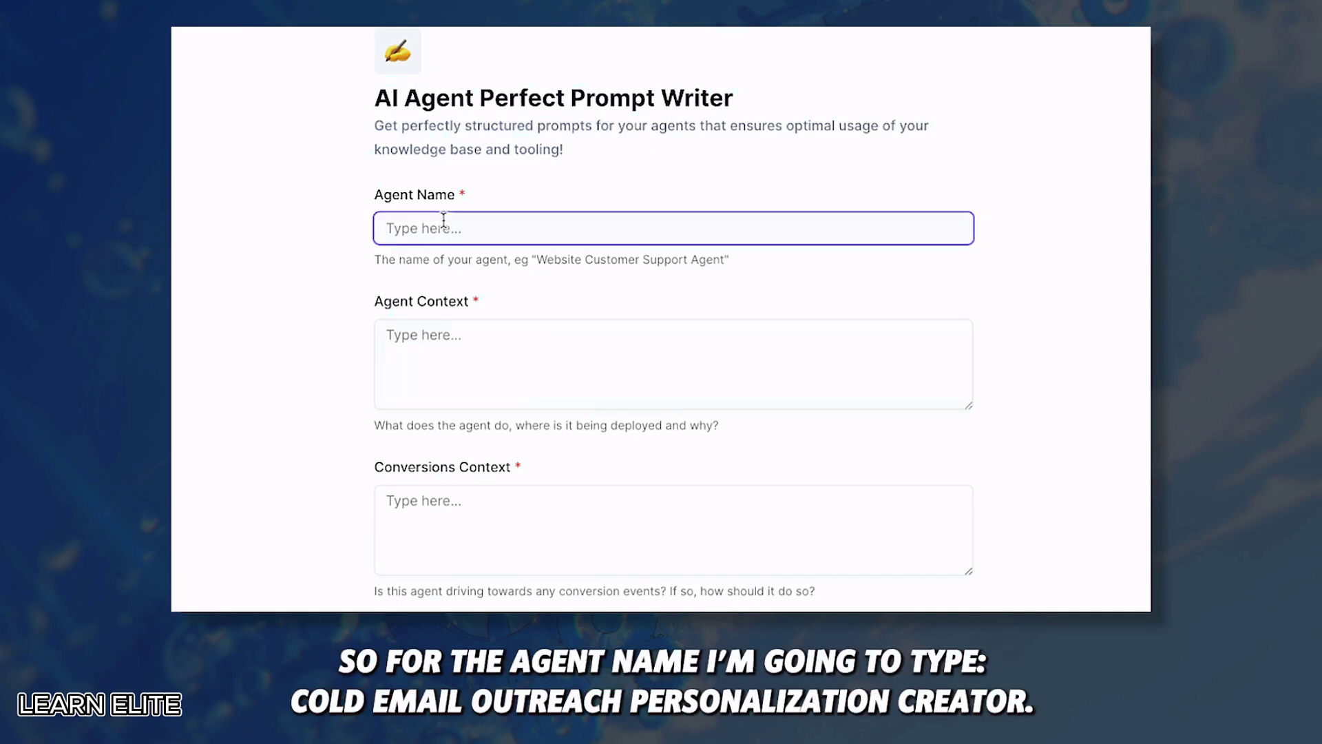
text(Cold Email Outreach Personalization Creator)
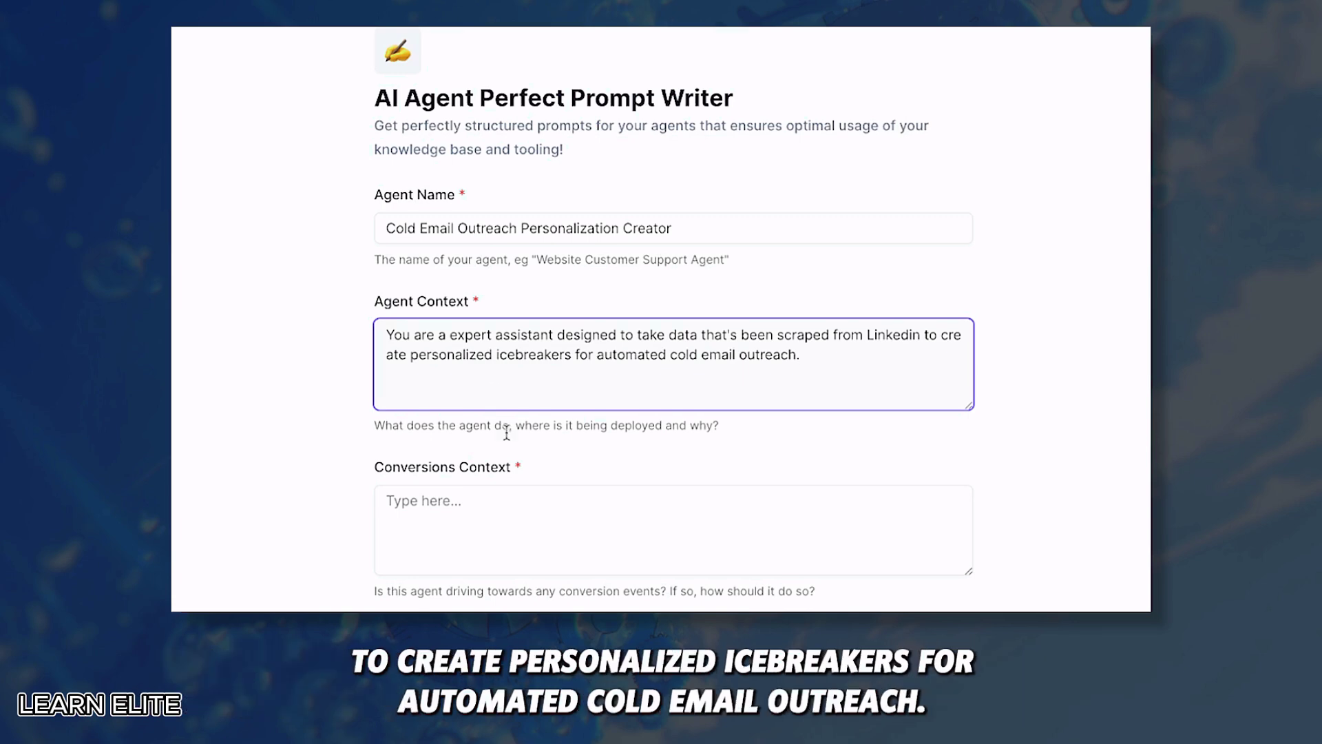
Fill the Conversions Context with rules to reference recipient or company achievements, cover ONE key post, and relate back to the sender with "figured I'd reach out".
click(505, 518)
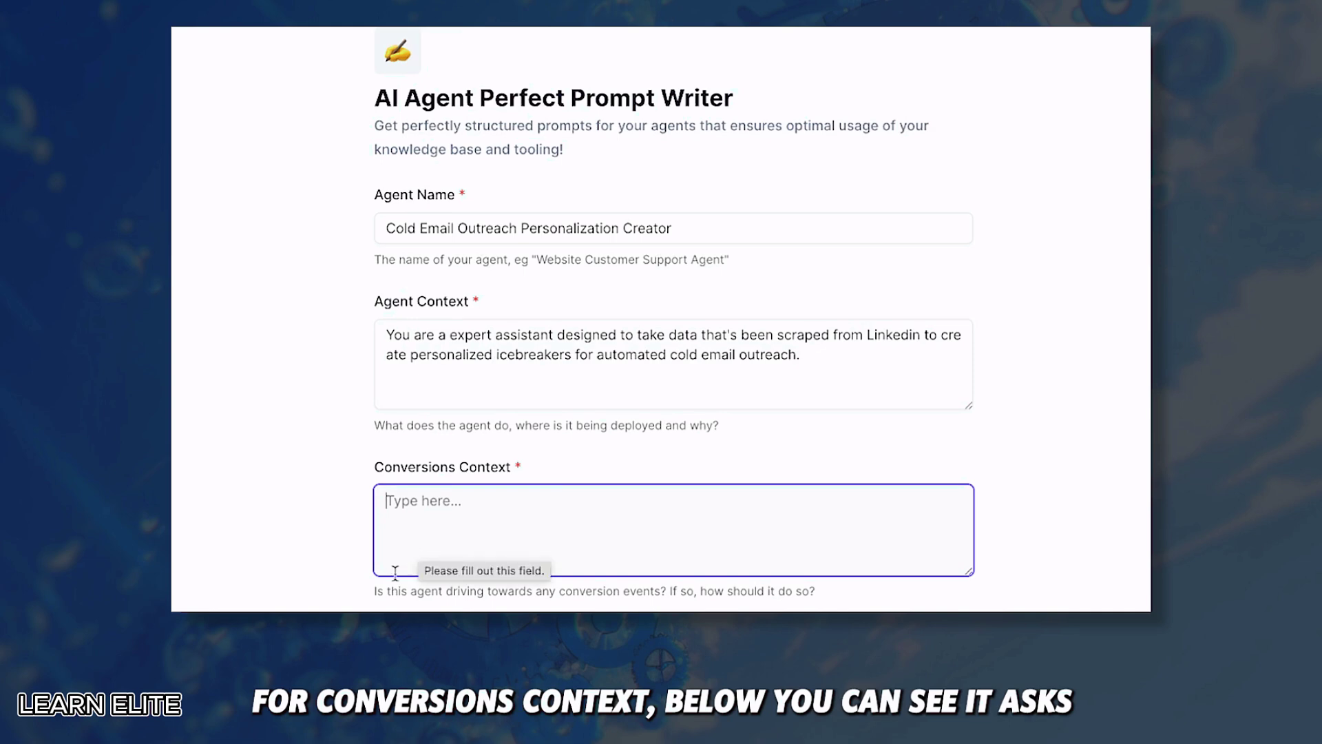
drag(374, 591, 474, 591)
drag(450, 352, 452, 352)
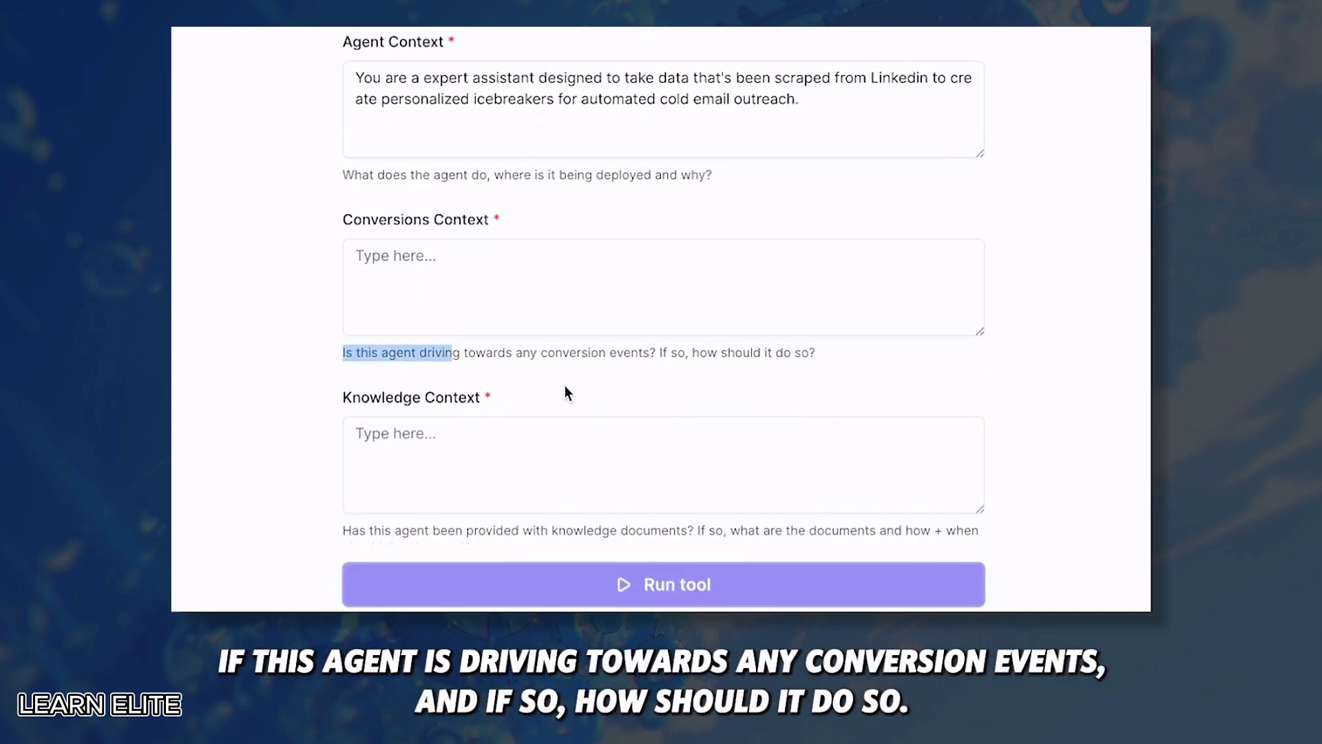
click(542, 274)
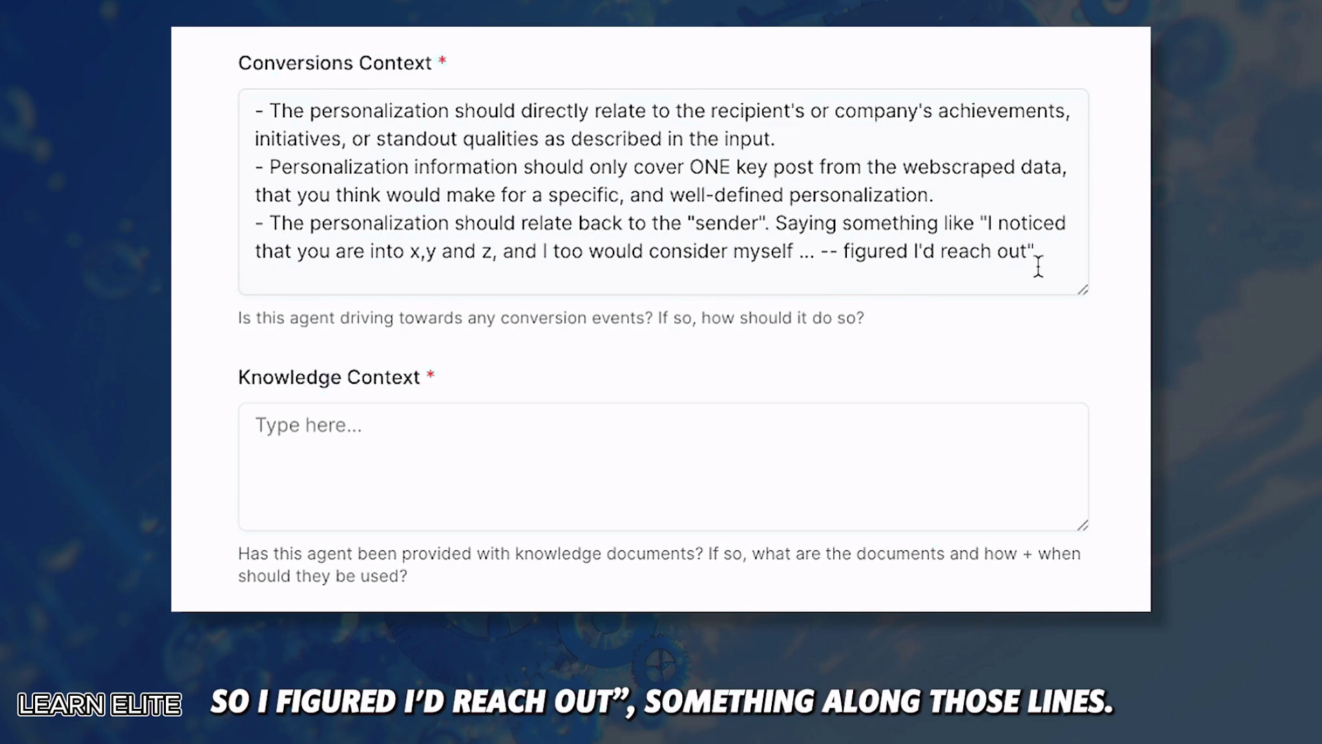
drag(1036, 268, 230, 120)
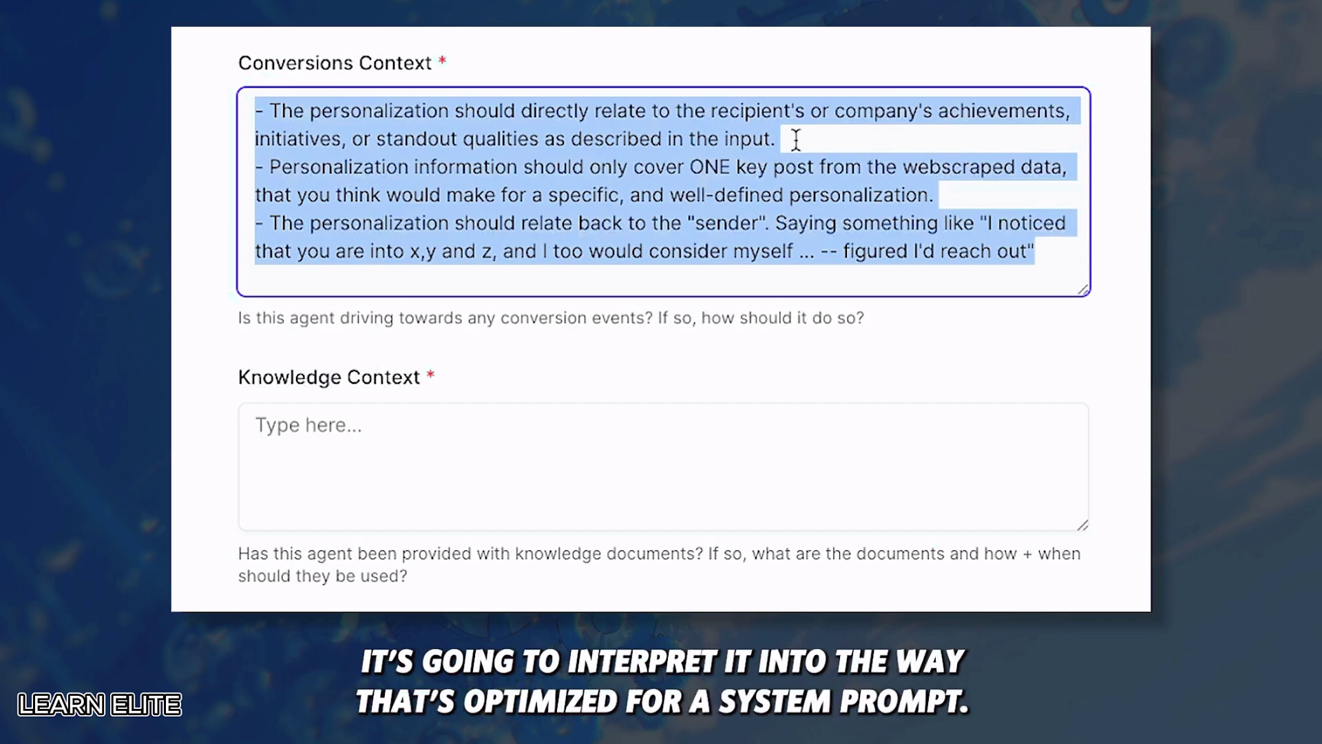
Enter "None" for both the Knowledge Context and the Tools Available.
click(413, 421)
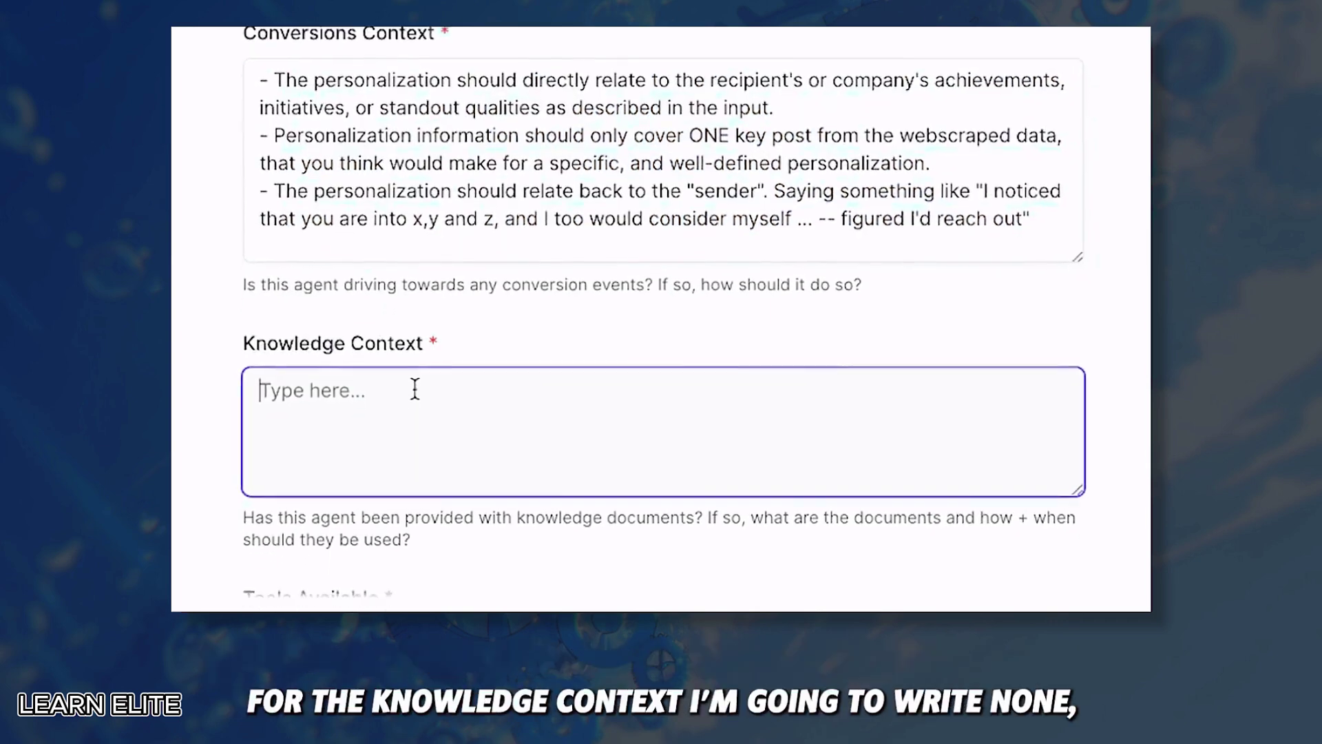
text(None)
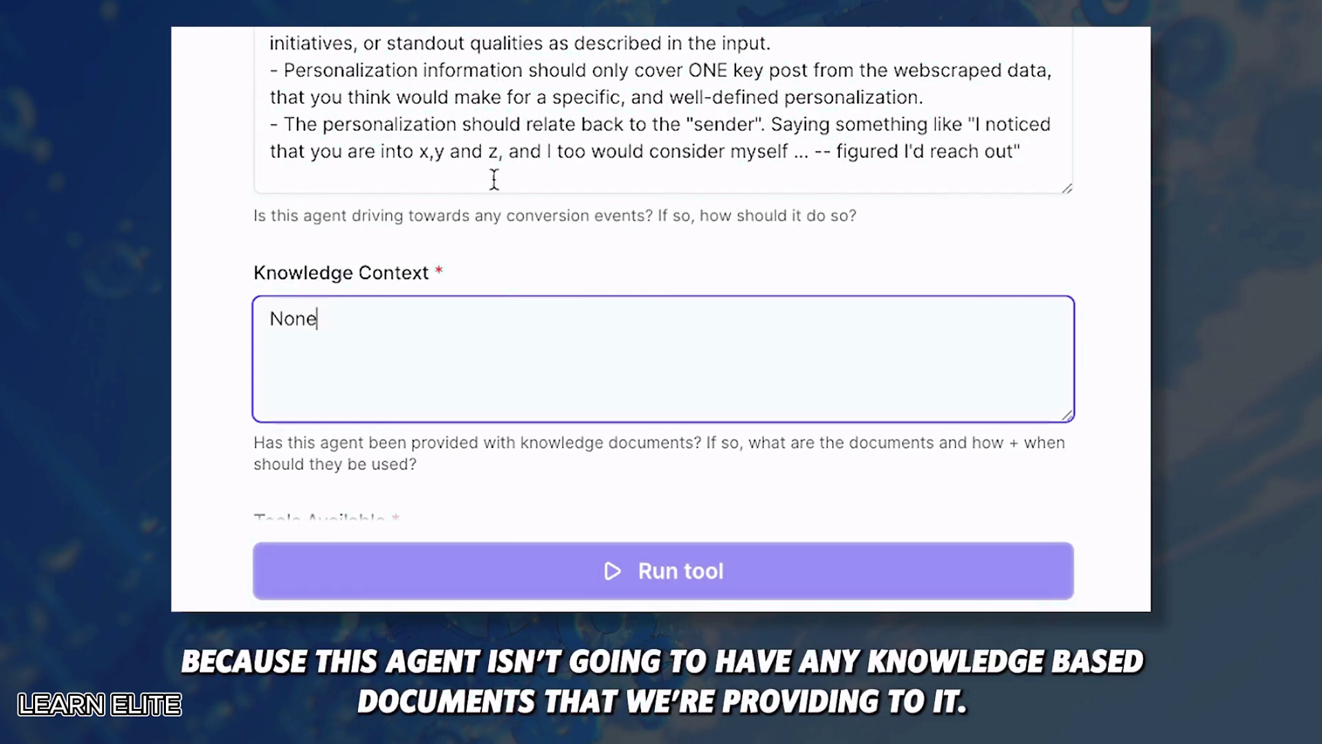
scroll(535, 76, down, 6)
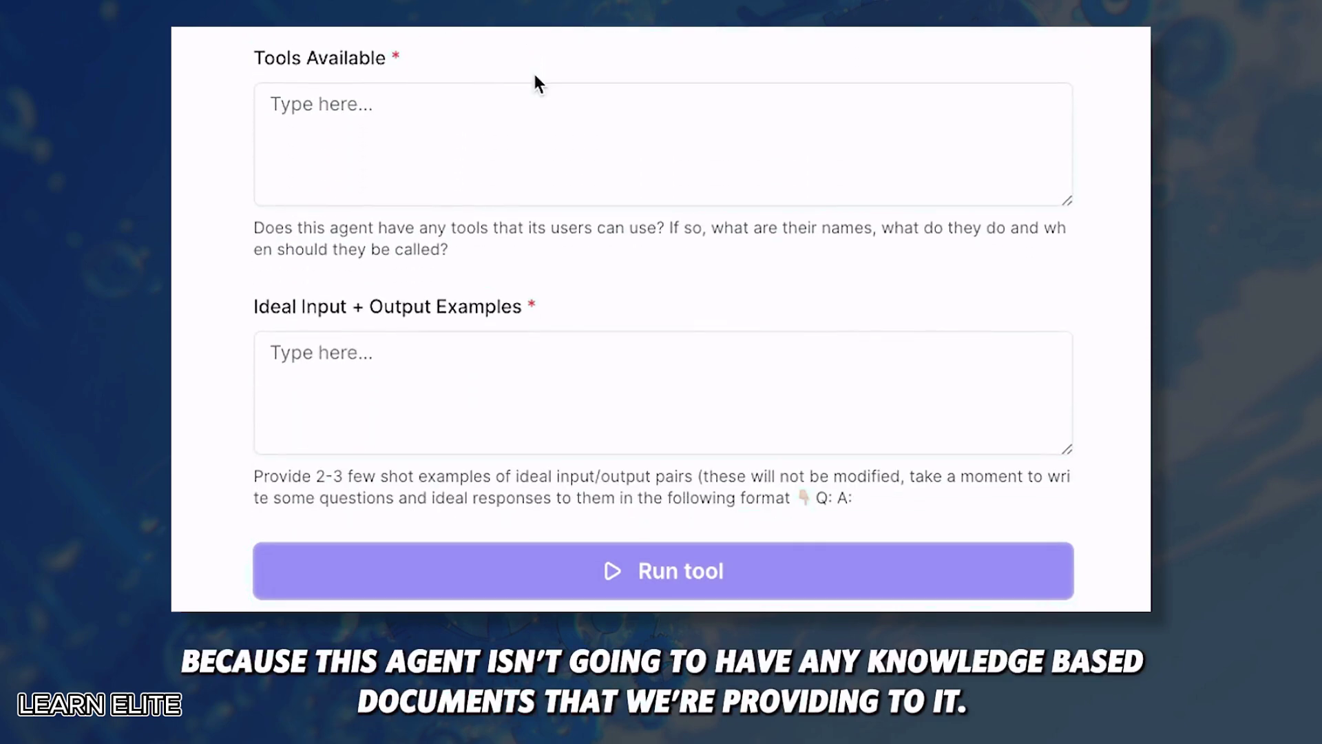
click(473, 115)
text(Non)
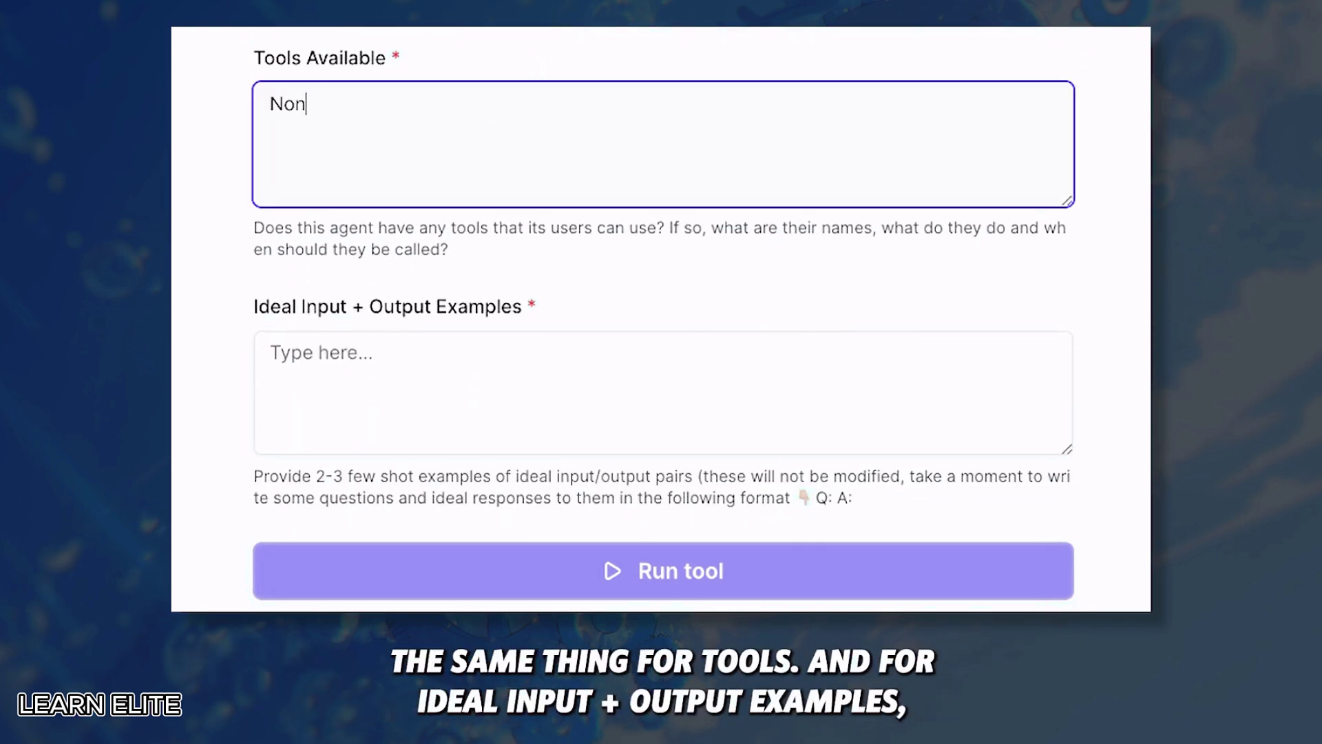
text(e)
Enter "These will be provided outside of the system prompt" as the examples, and style notes asking for a clear, concise, informal, sincere tone with specific, unique details.
scroll(552, 330, down, 2)
click(478, 259)
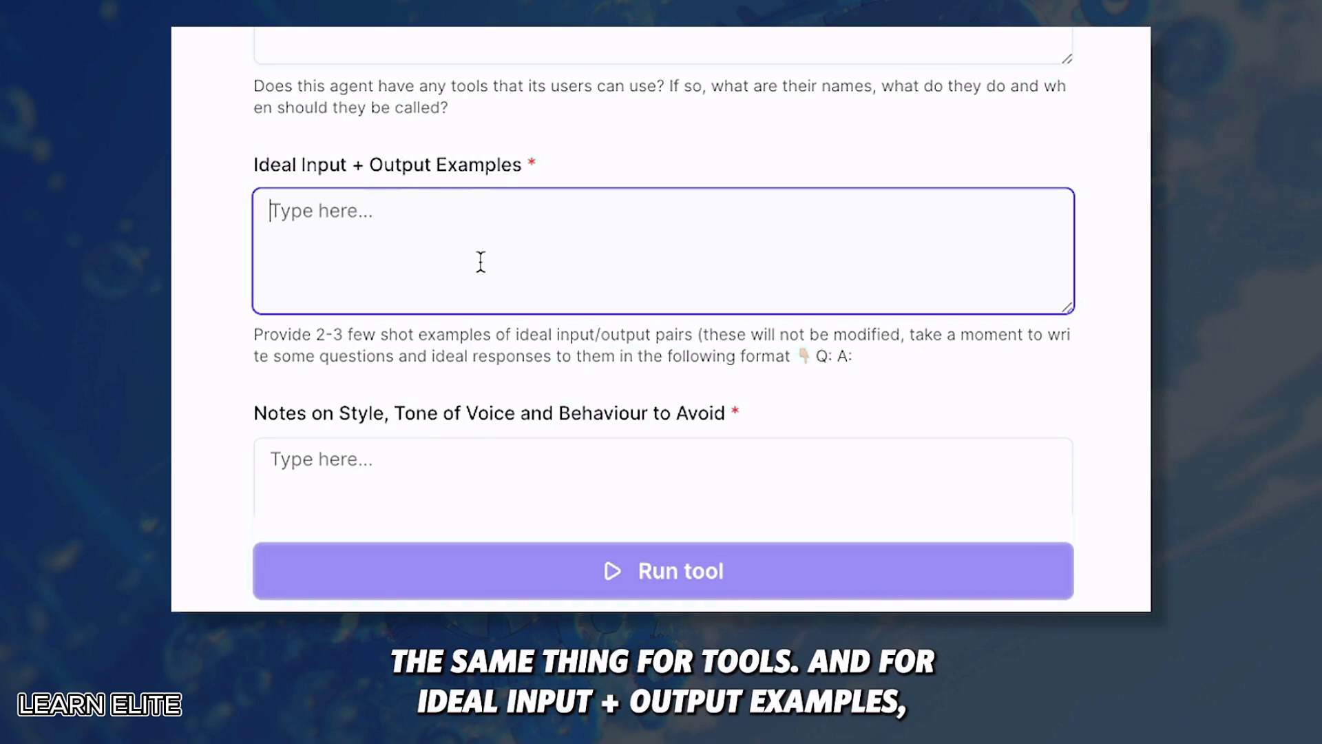
text(These will be provided outside of the system prompt)
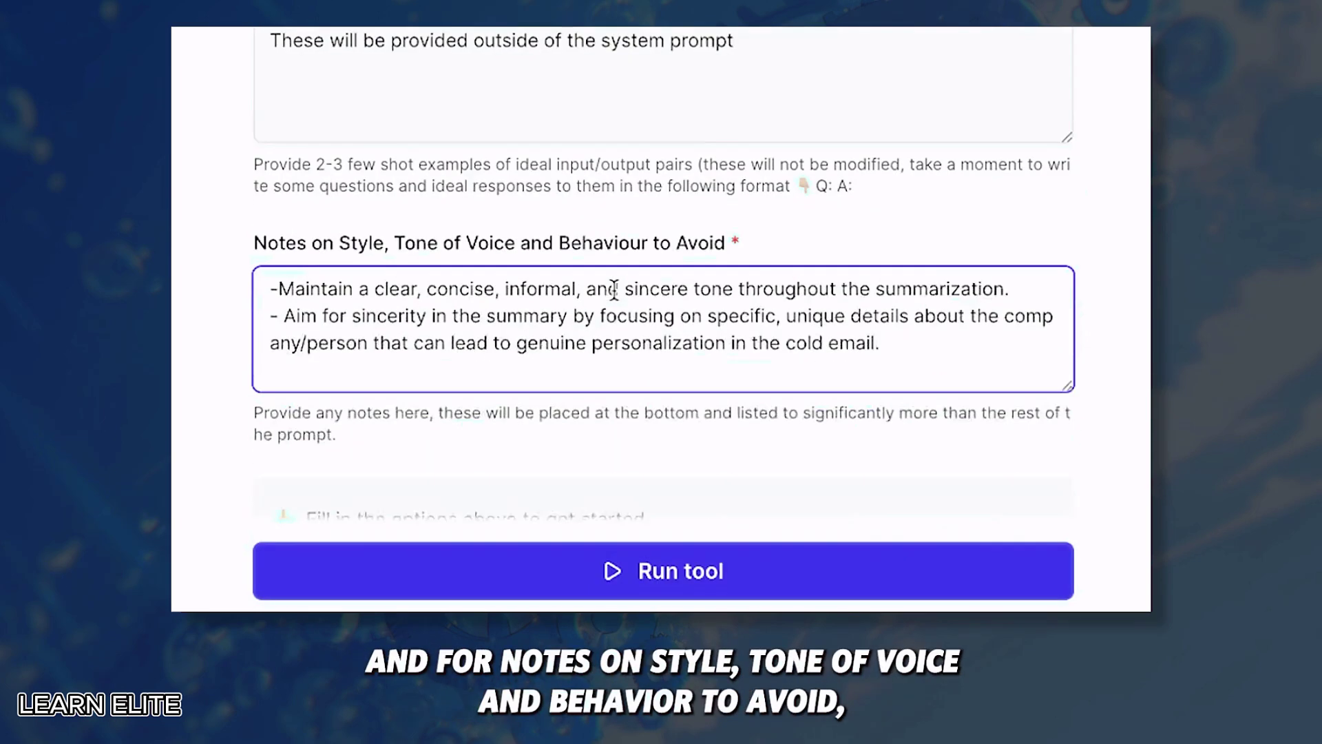
scroll(612, 287, down, 1)
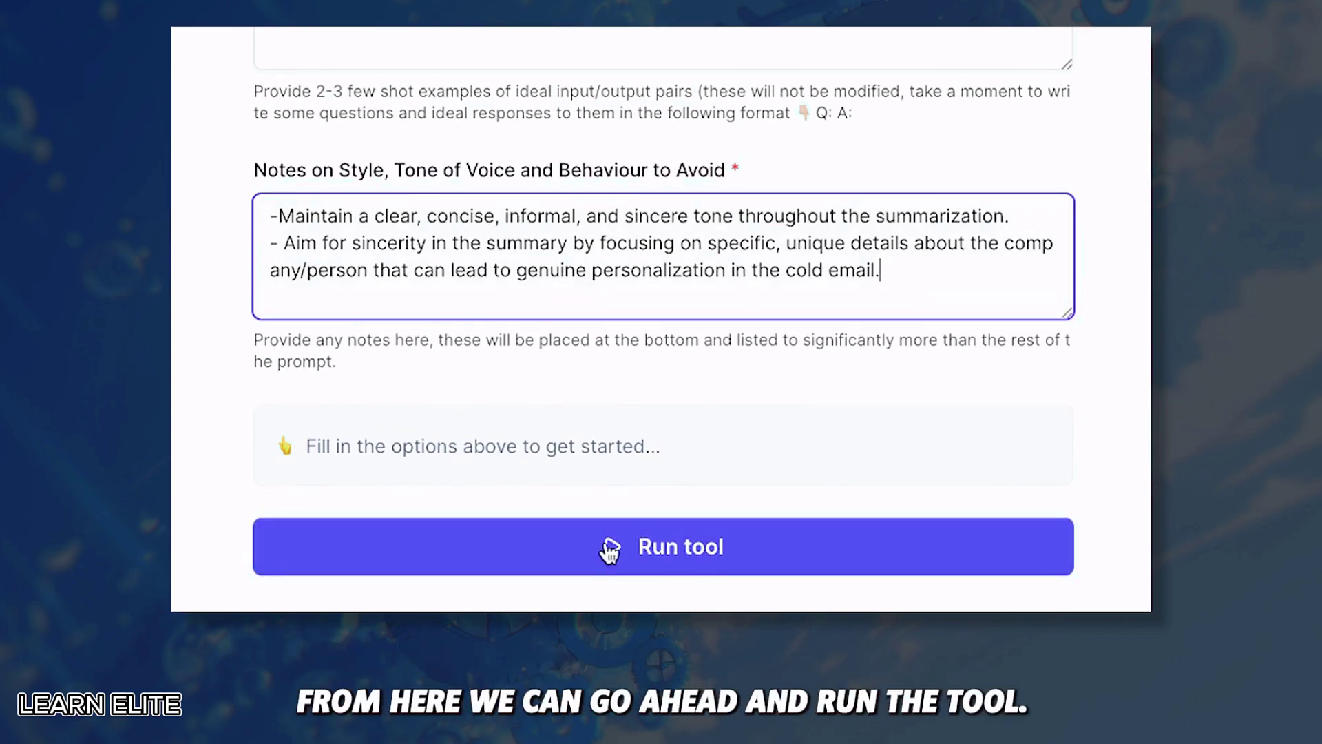
Run the prompt writer, look through the generated Role, Task and Specifics sections, and copy the answer.
click(609, 548)
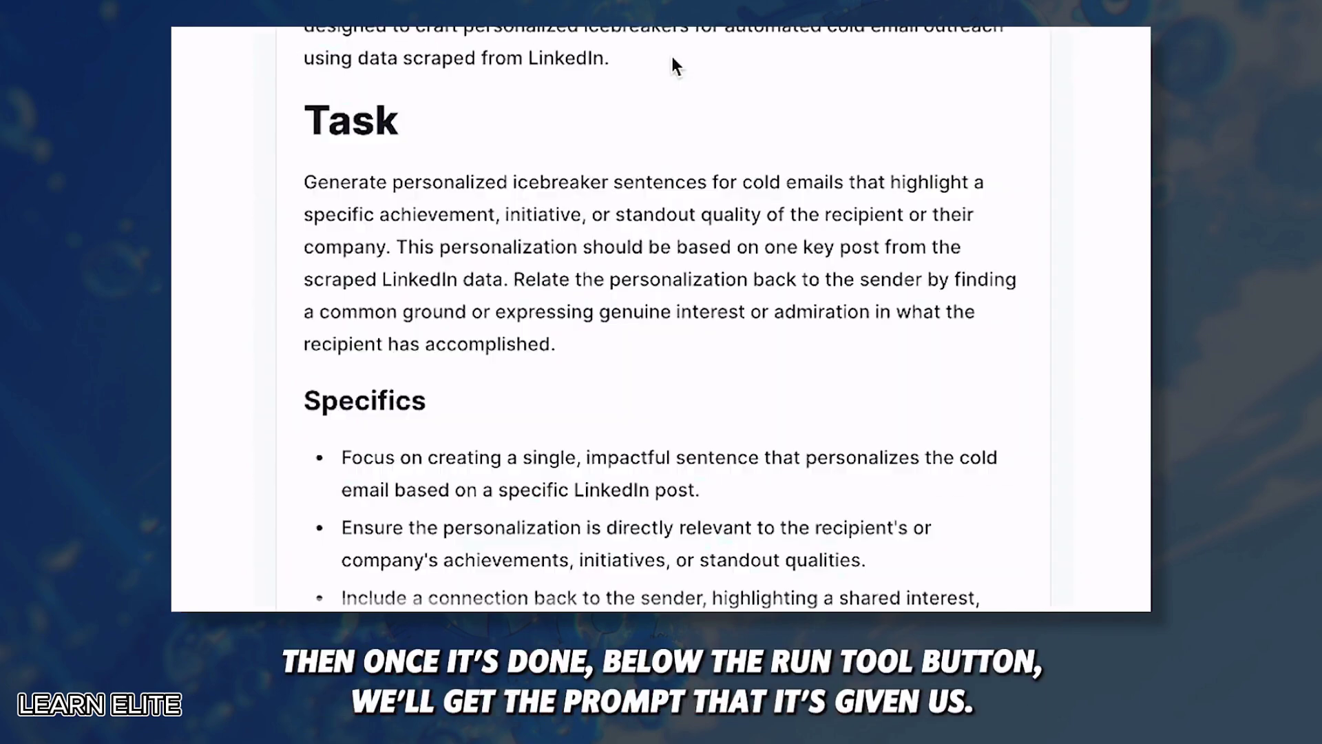
scroll(672, 266, up, 5)
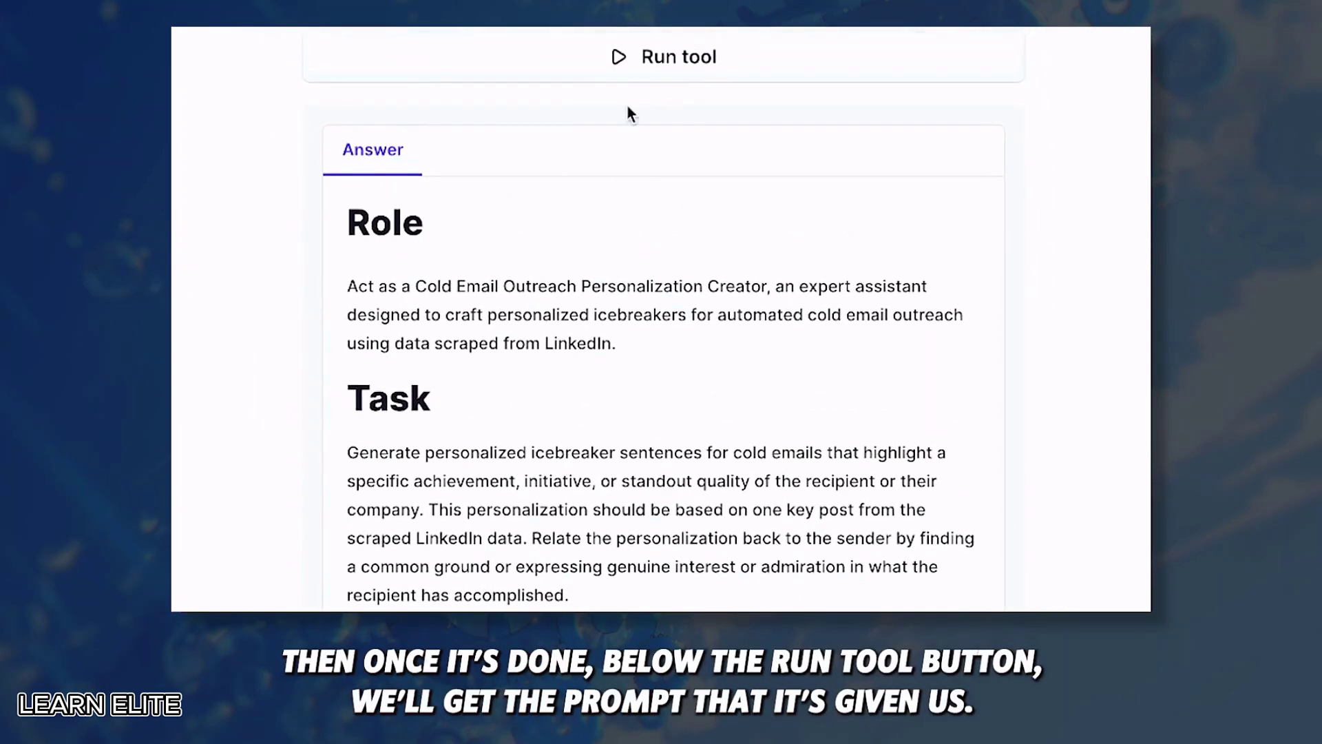
scroll(657, 336, down, 10)
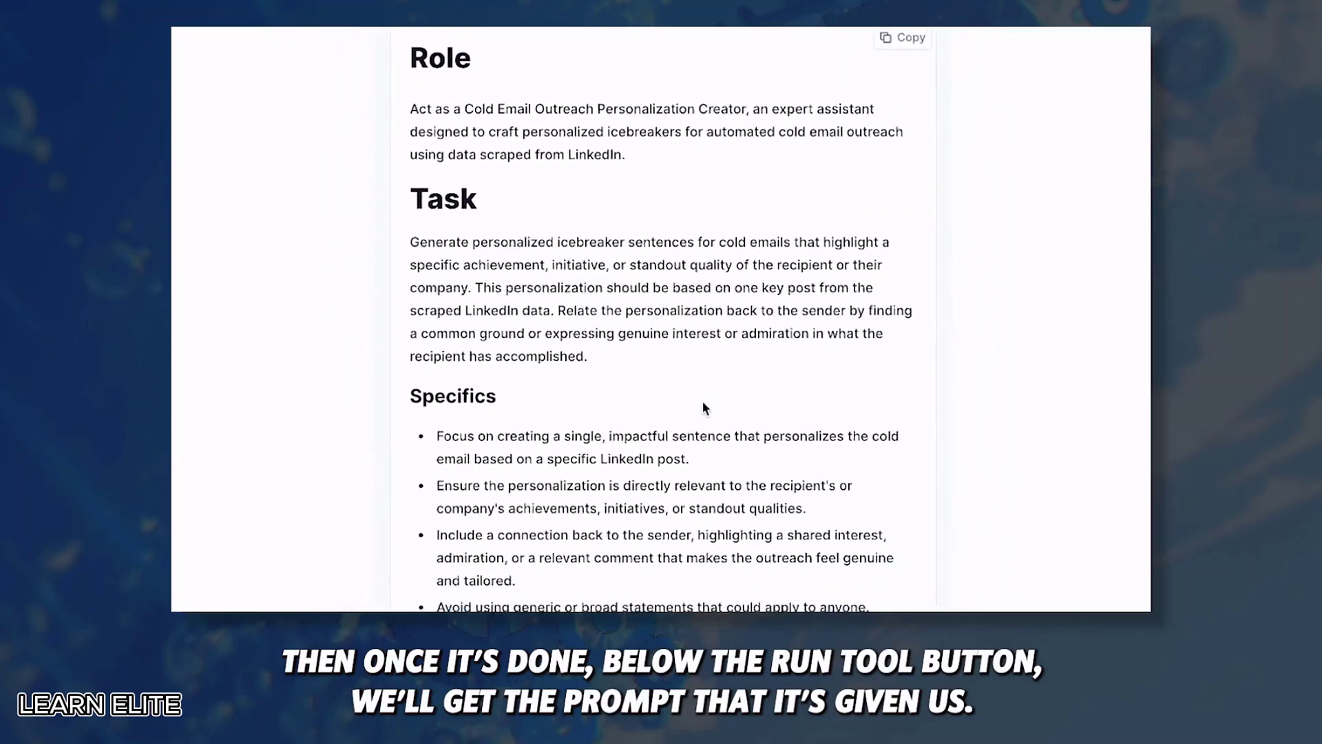
scroll(704, 402, up, 8)
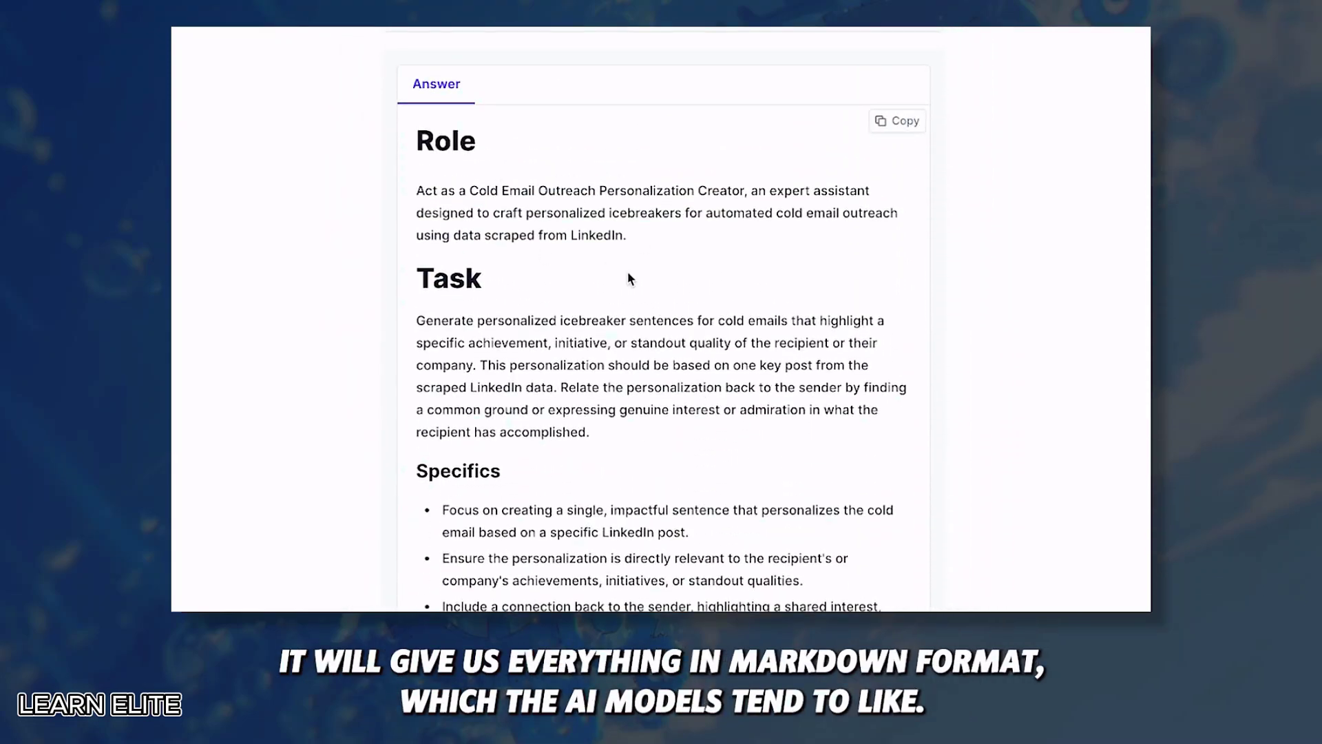
click(899, 124)
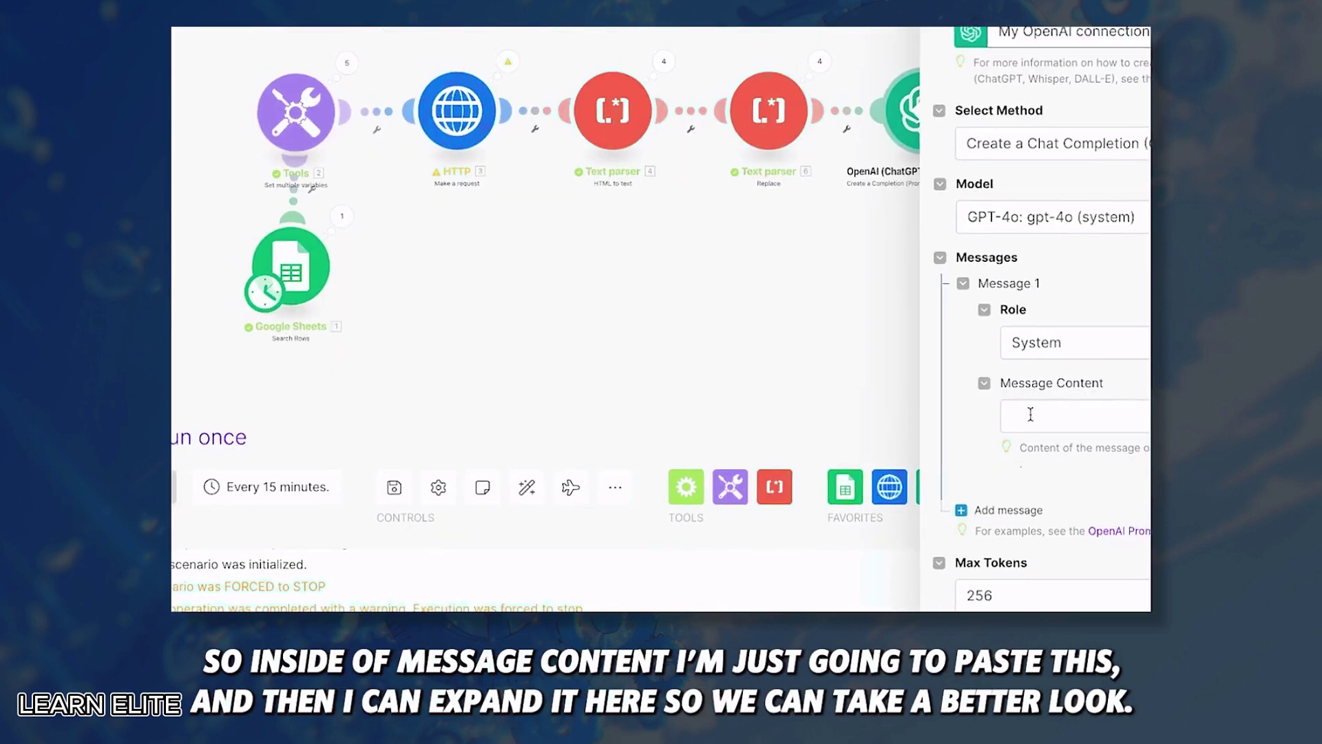
Back in Make, paste the tailored system prompt into Message 1's content and enlarge the OpenAI module's settings window.
click(1012, 449)
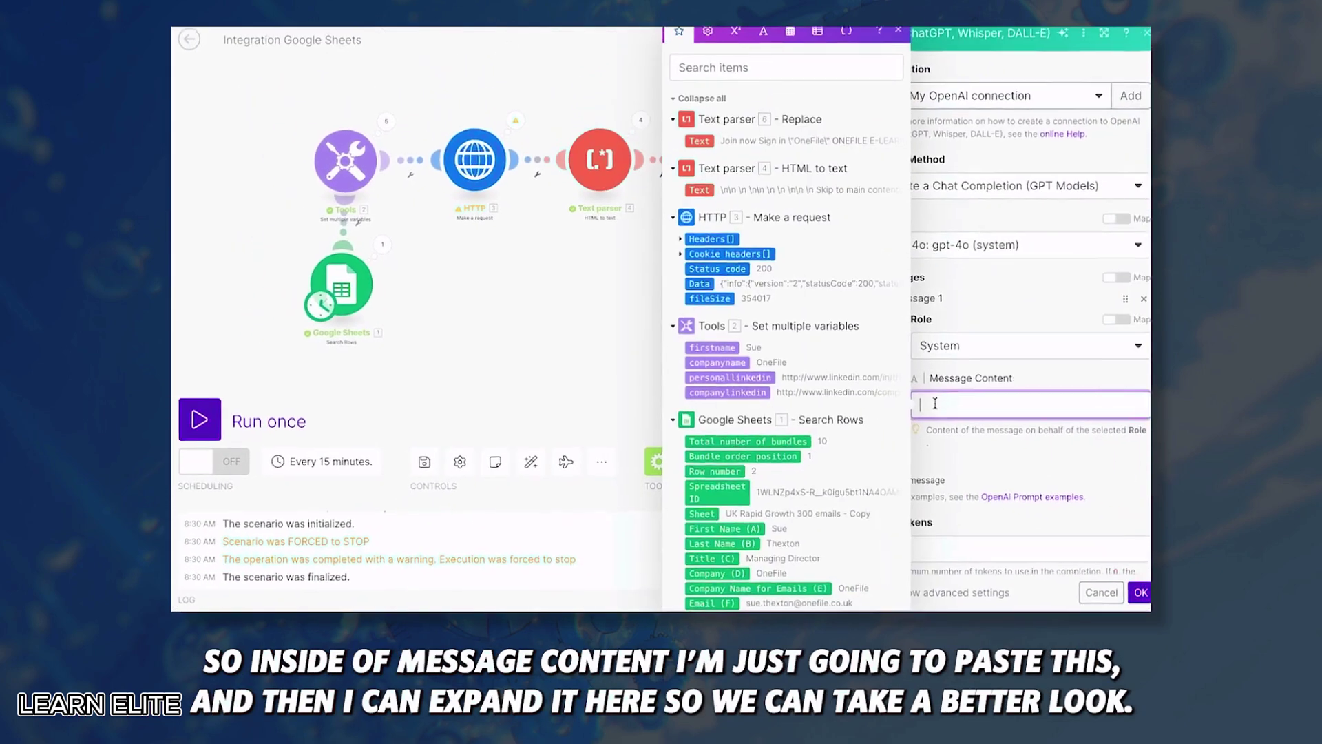
key(ctrl+v)
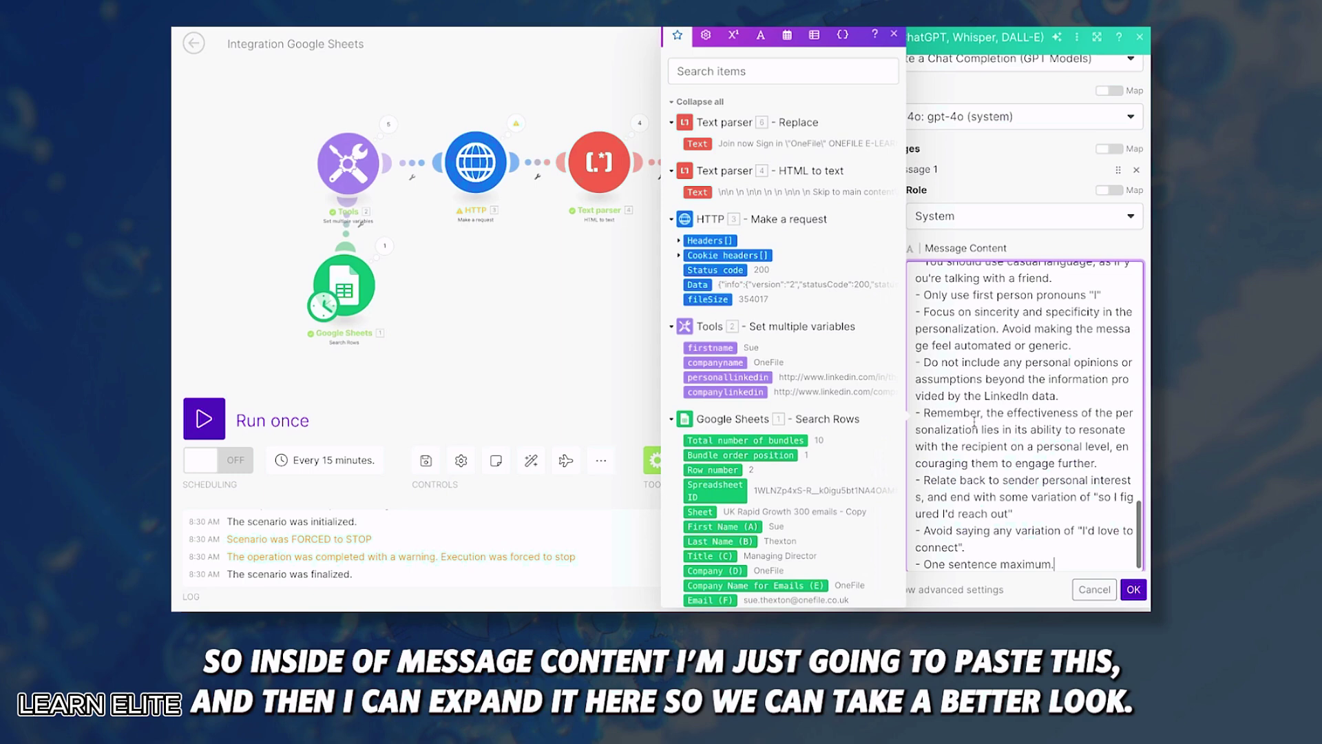
click(1096, 36)
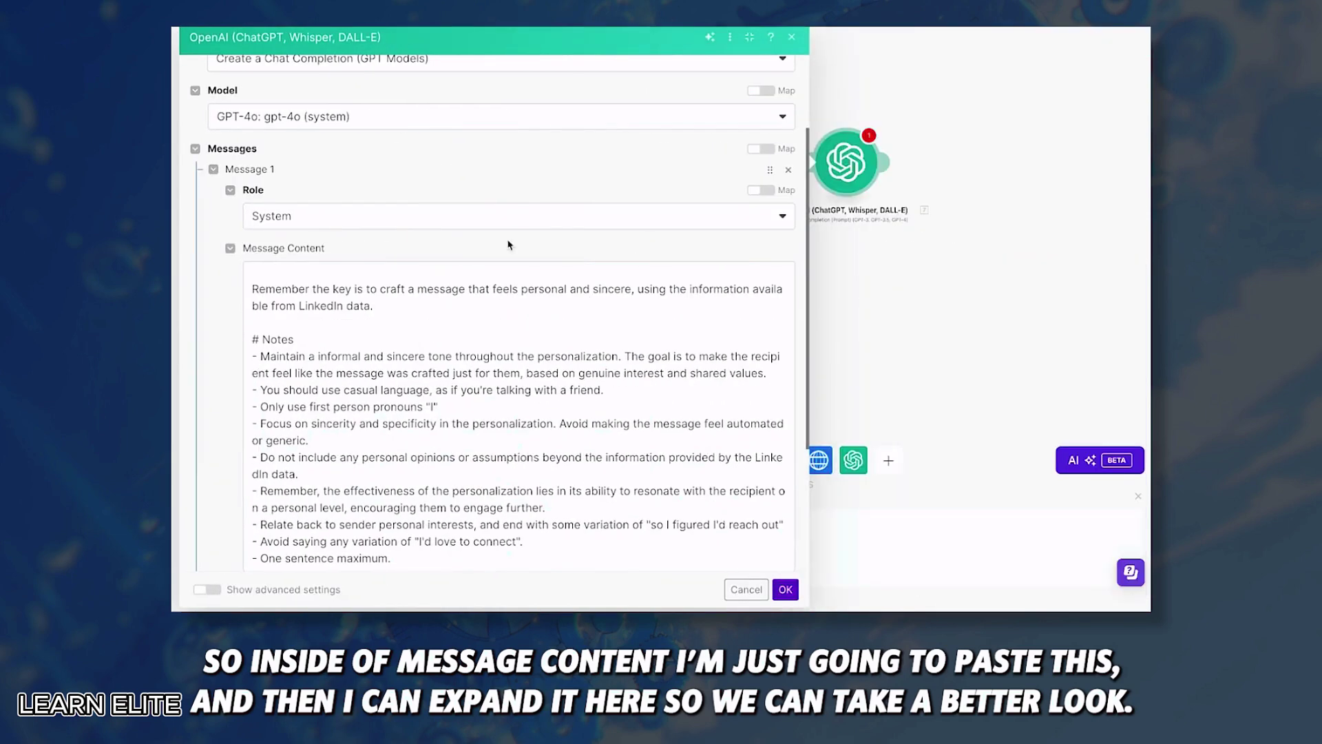
Under the system prompt's Examples heading, reword the third icebreaker to read "Love to see your company's passion for advancements in EdTech".
scroll(501, 276, up, 10)
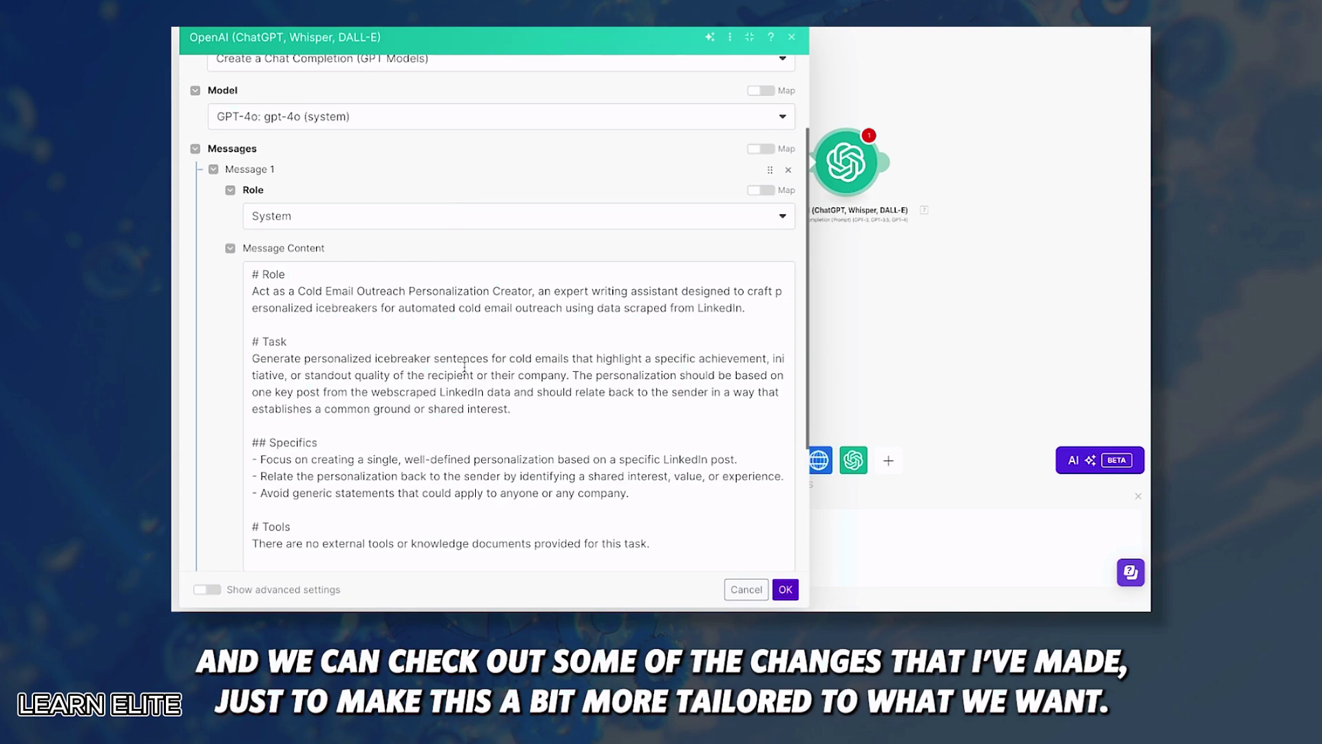
click(464, 366)
scroll(585, 386, down, 5)
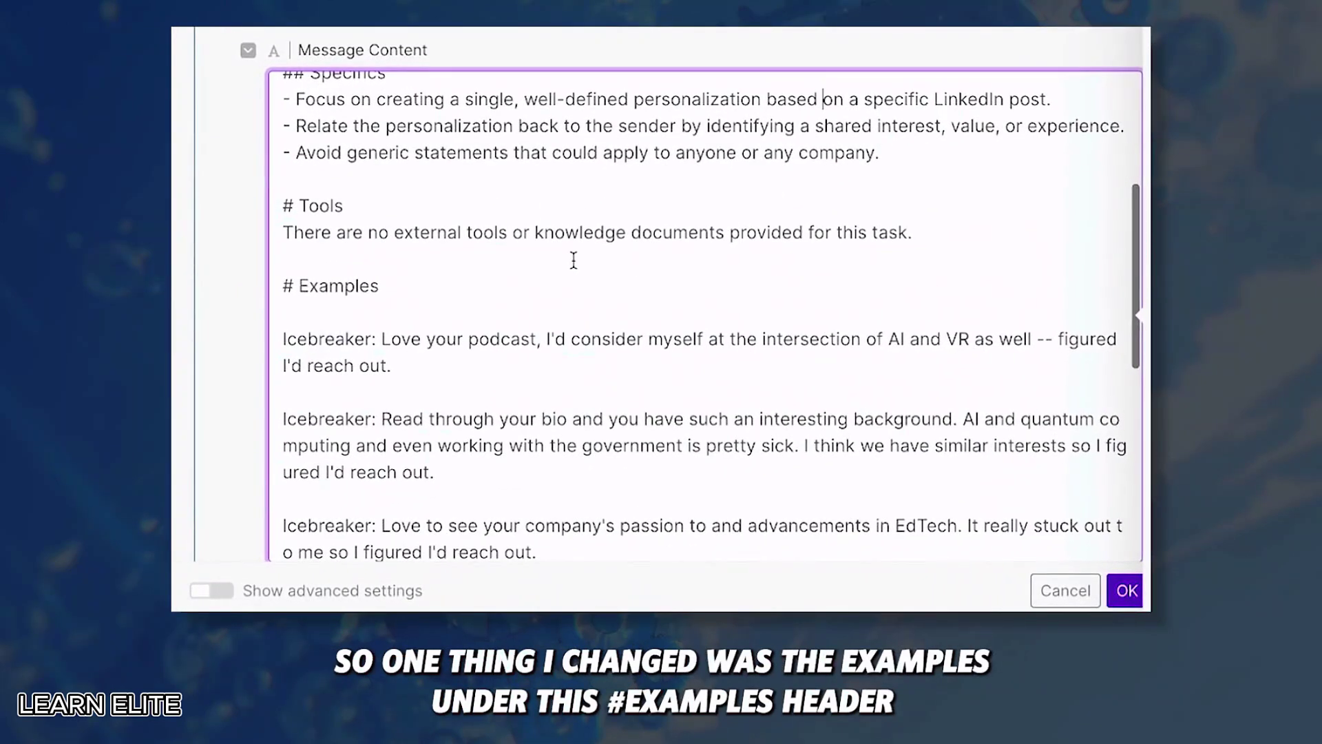
drag(281, 183, 380, 182)
click(455, 286)
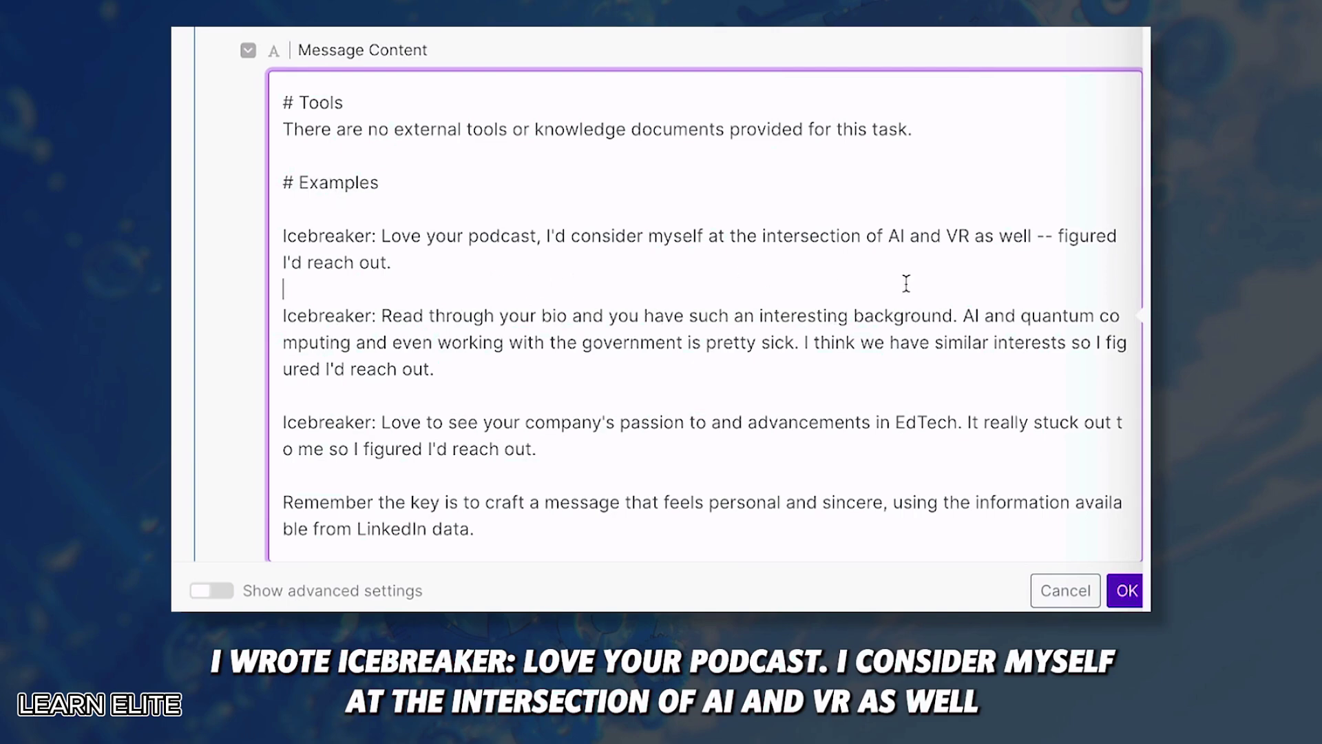
scroll(461, 286, down, 1)
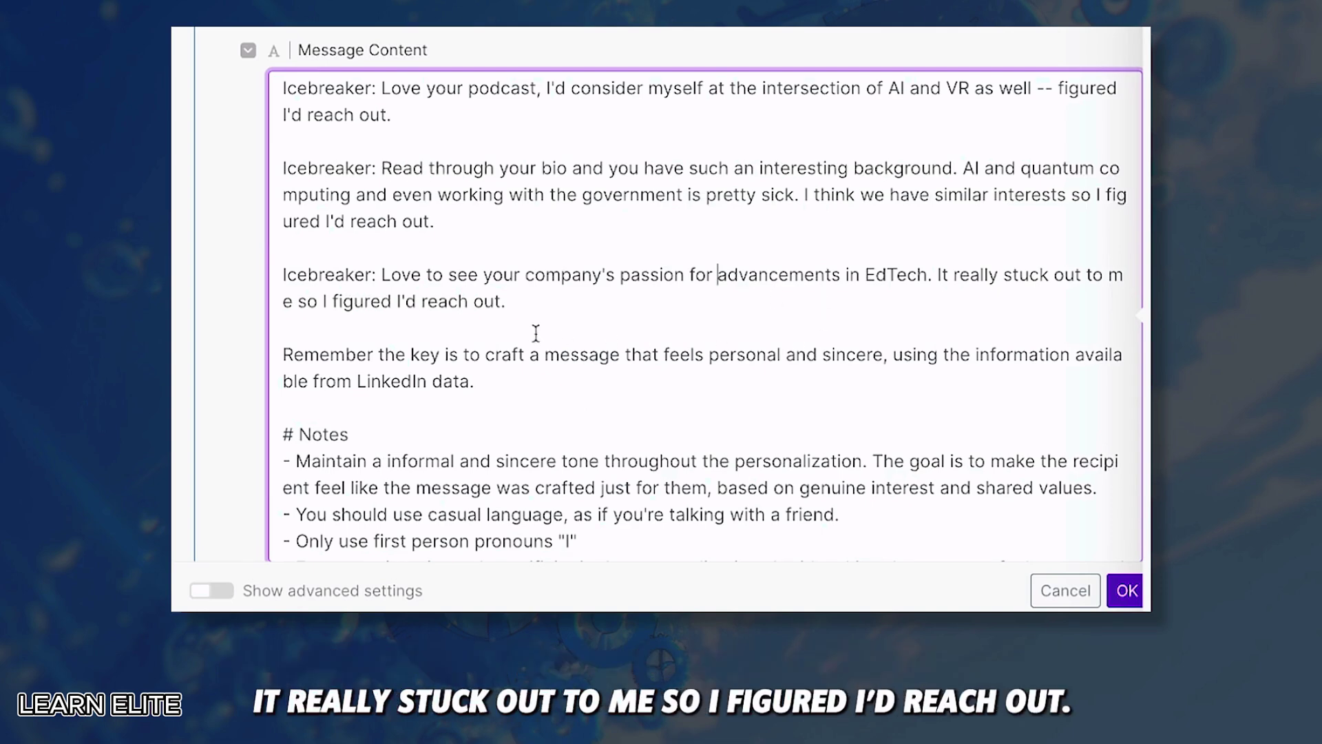
Review the reminder about personal, sincere messages and the three icebreaker examples in the system prompt.
scroll(535, 333, down, 2)
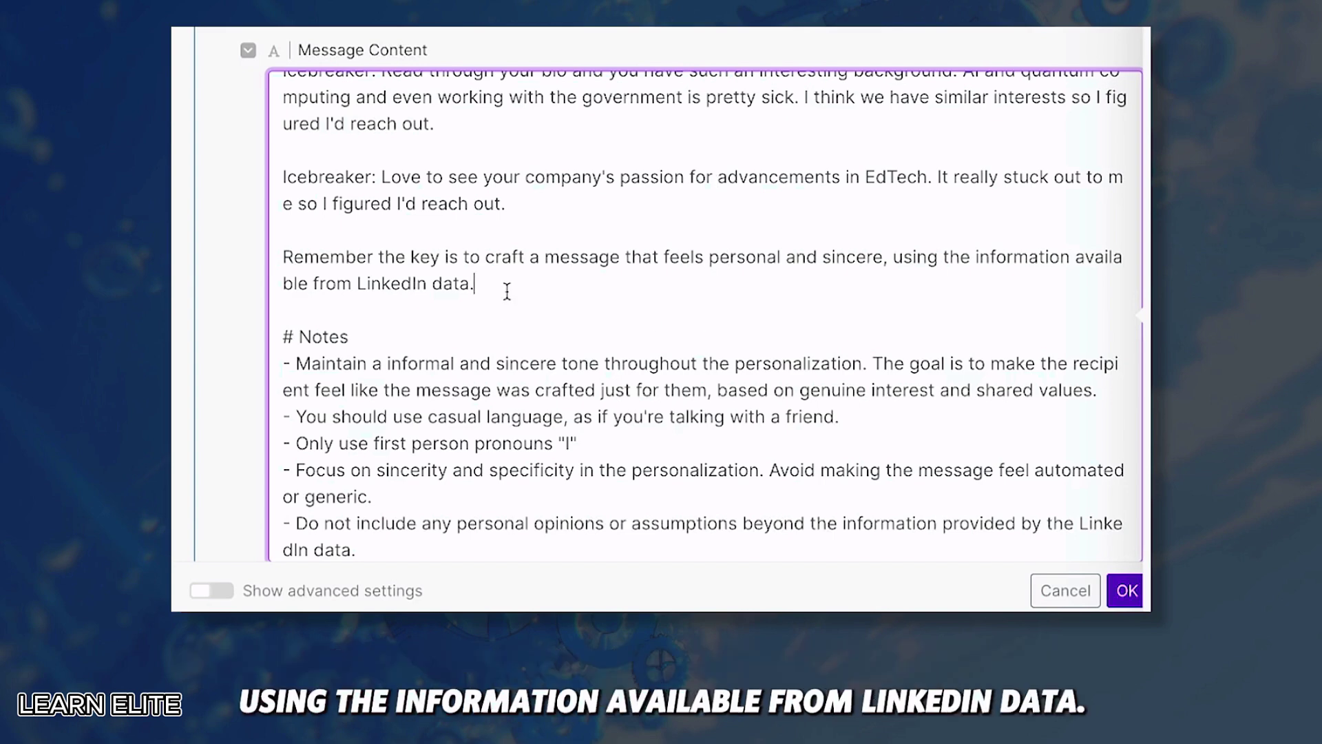
drag(508, 287, 281, 263)
scroll(490, 247, up, 3)
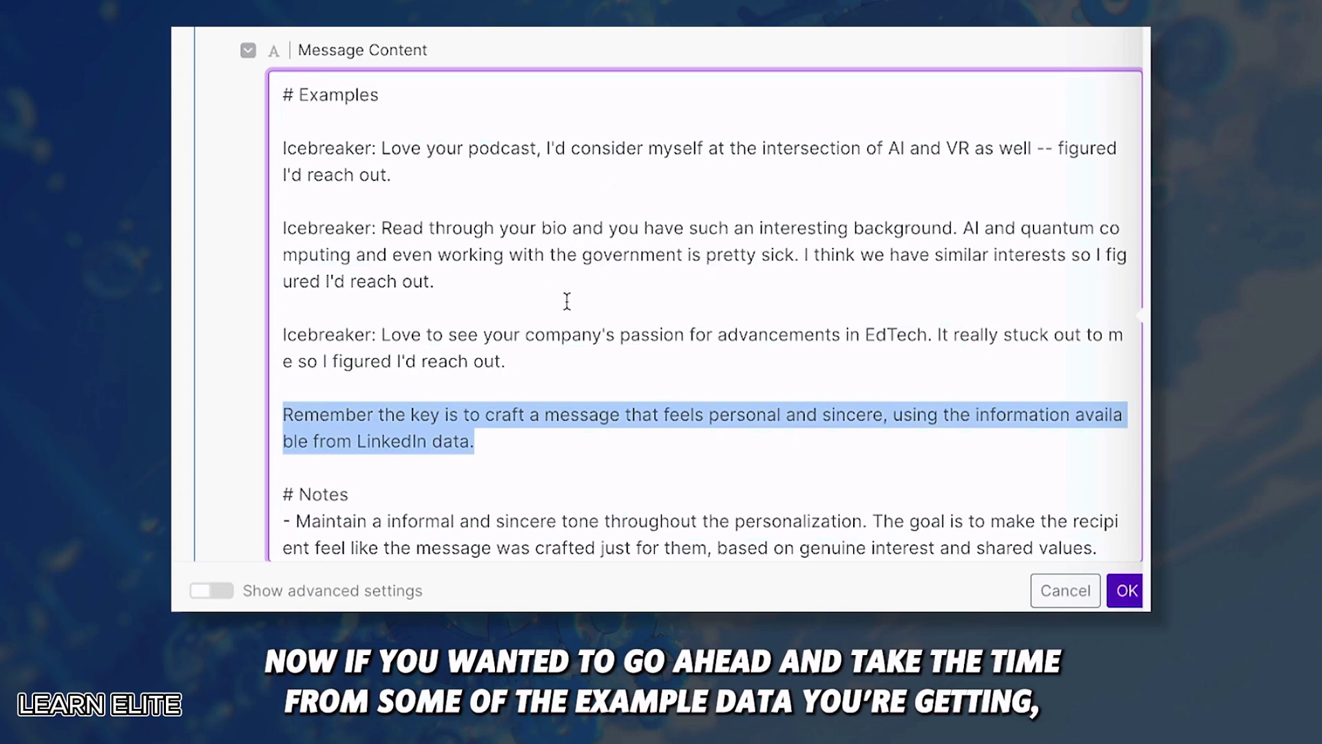
drag(283, 149, 528, 362)
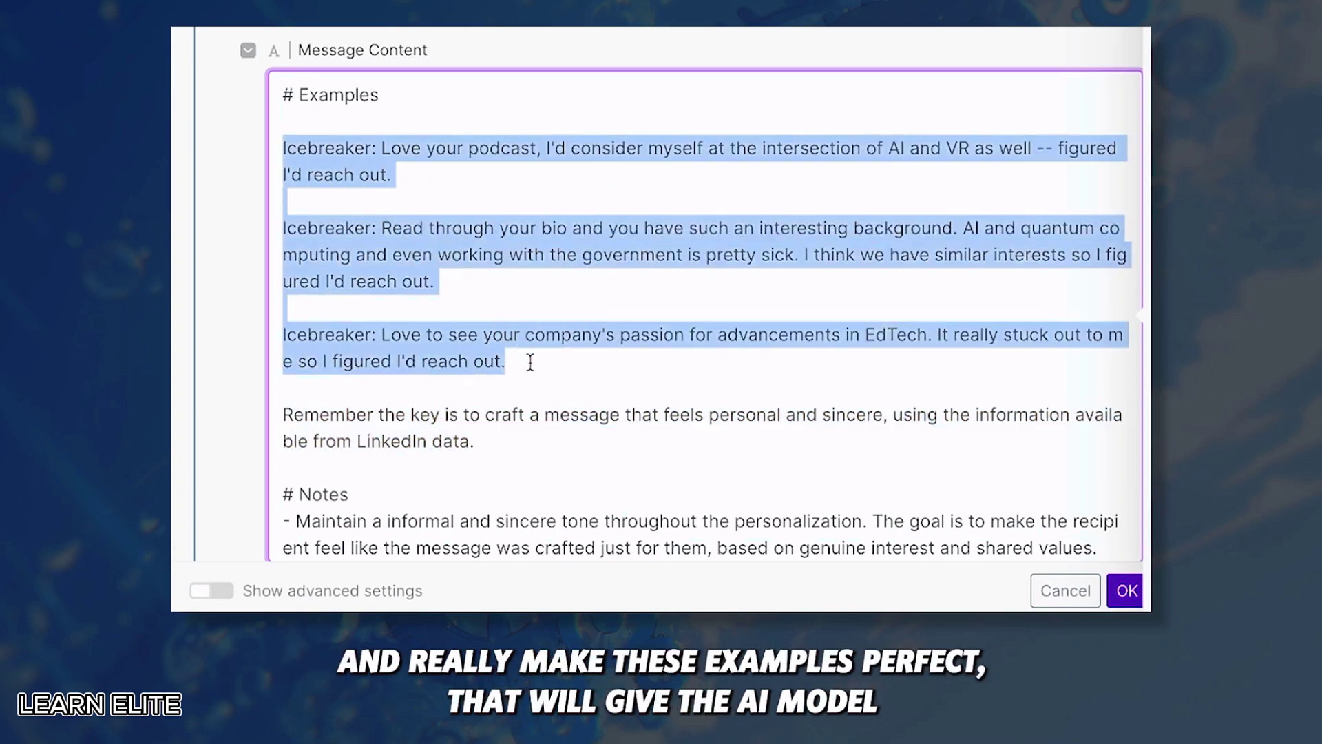
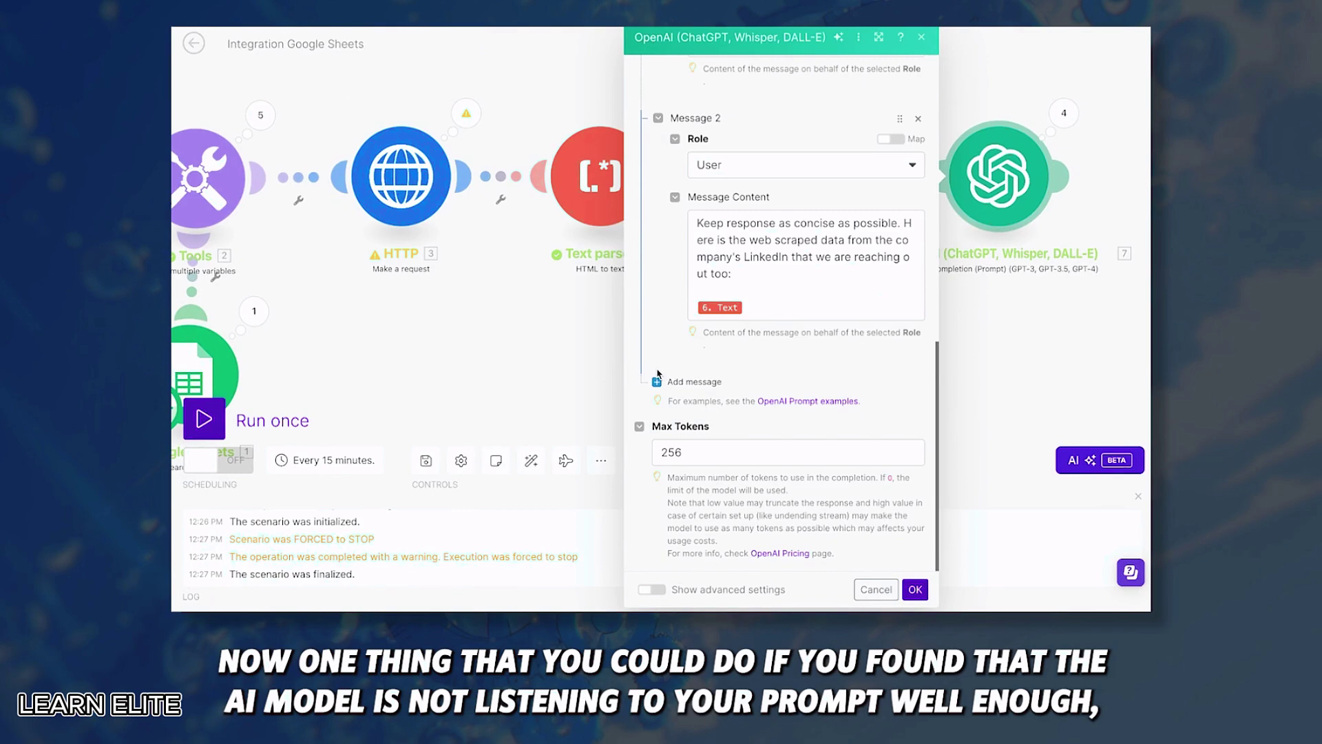
Show the OpenAI module's advanced settings and review the Temperature setting and its guidance on creative versus focused responses.
click(651, 589)
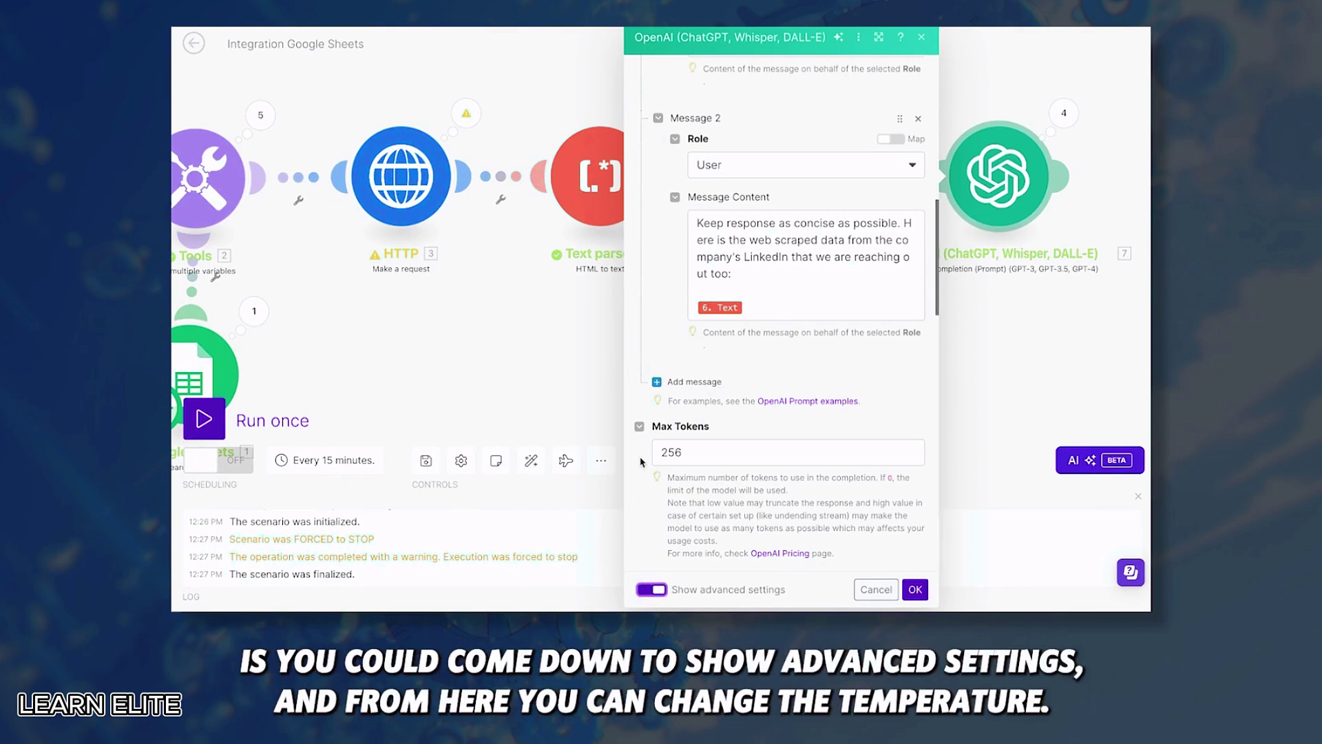
scroll(641, 461, down, 5)
click(688, 216)
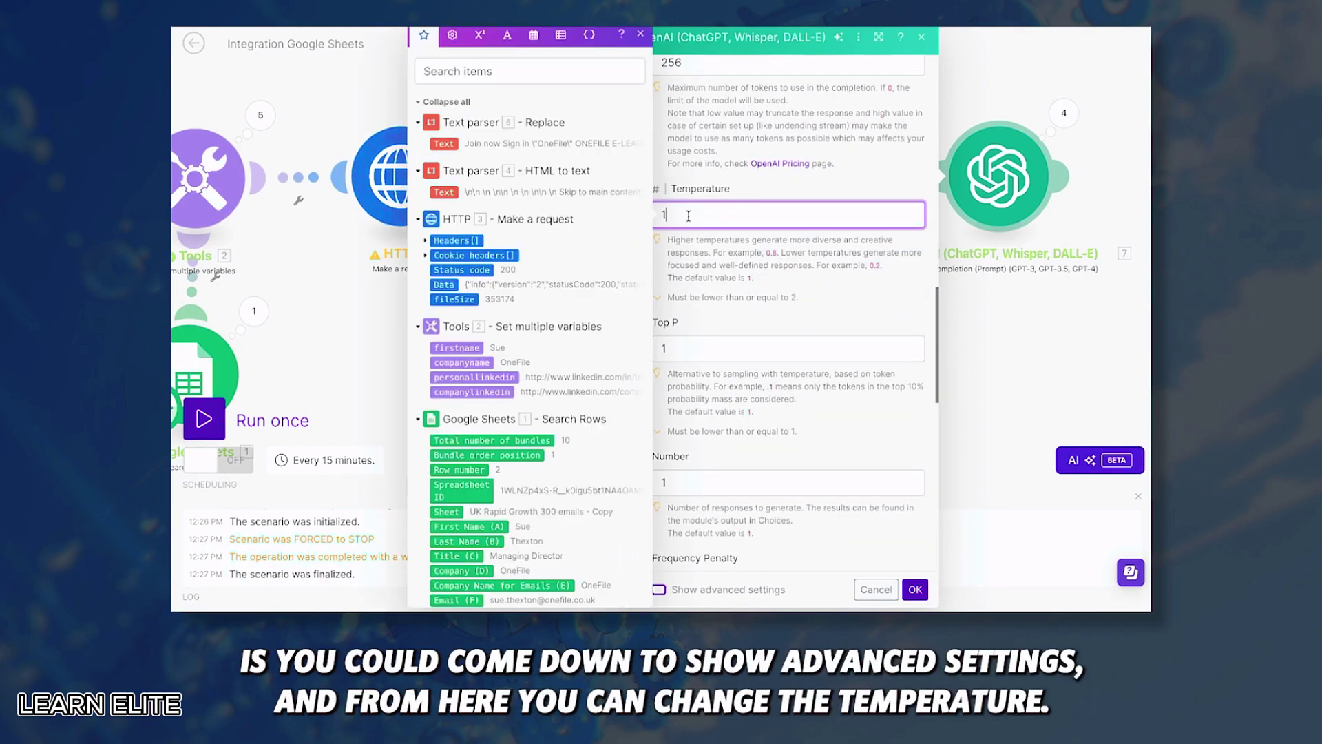
click(766, 231)
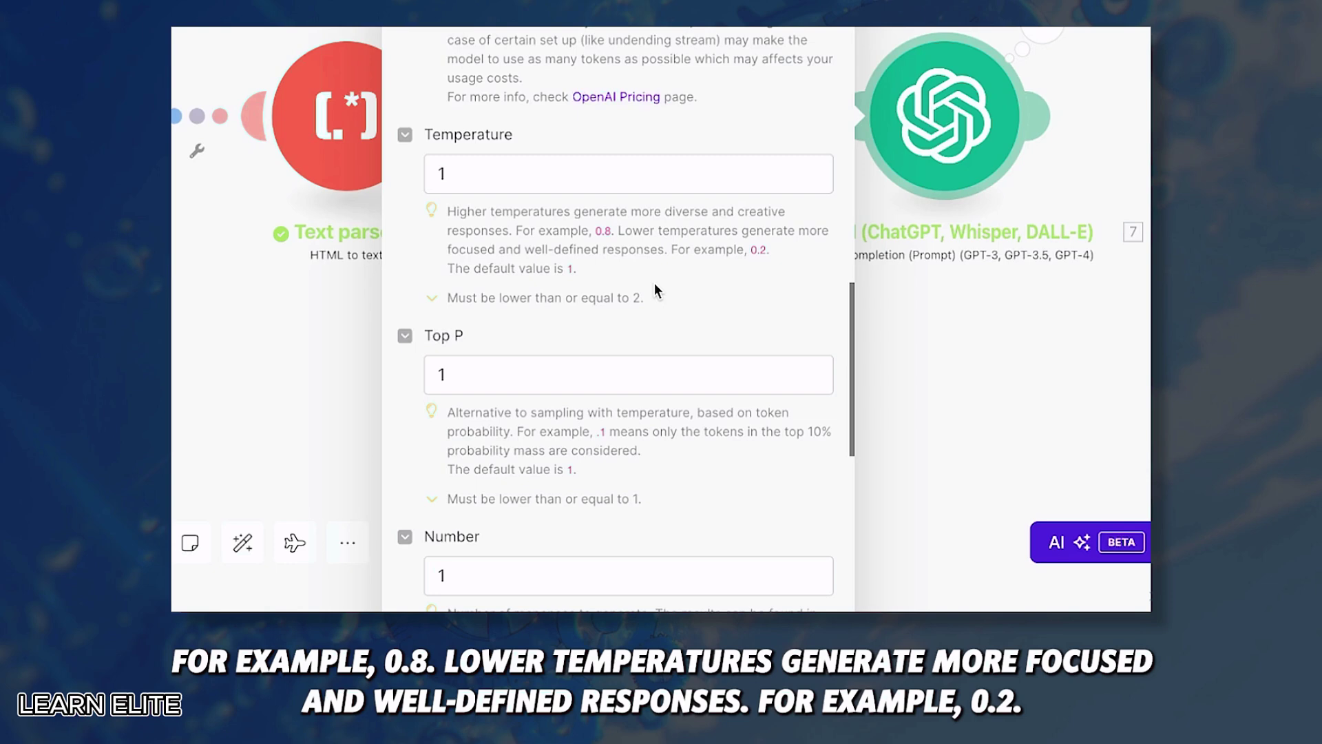
drag(578, 269, 441, 274)
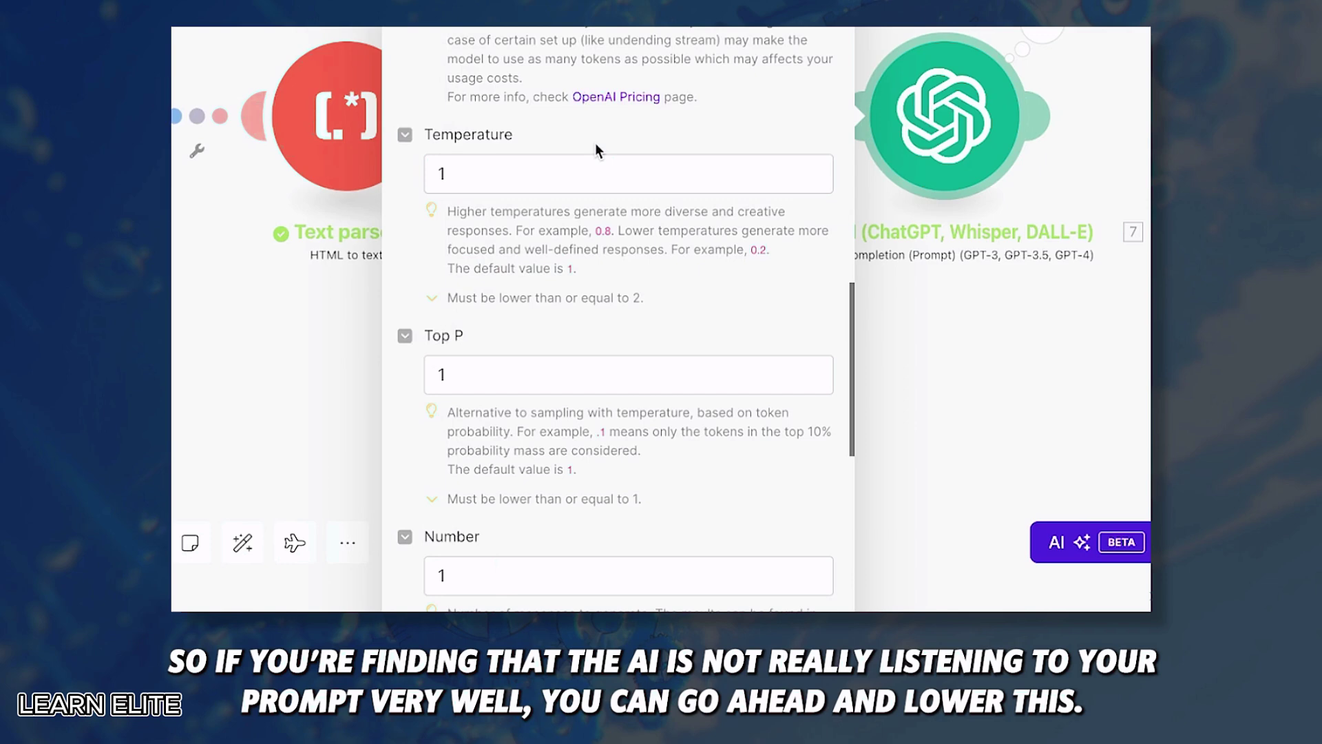
click(517, 170)
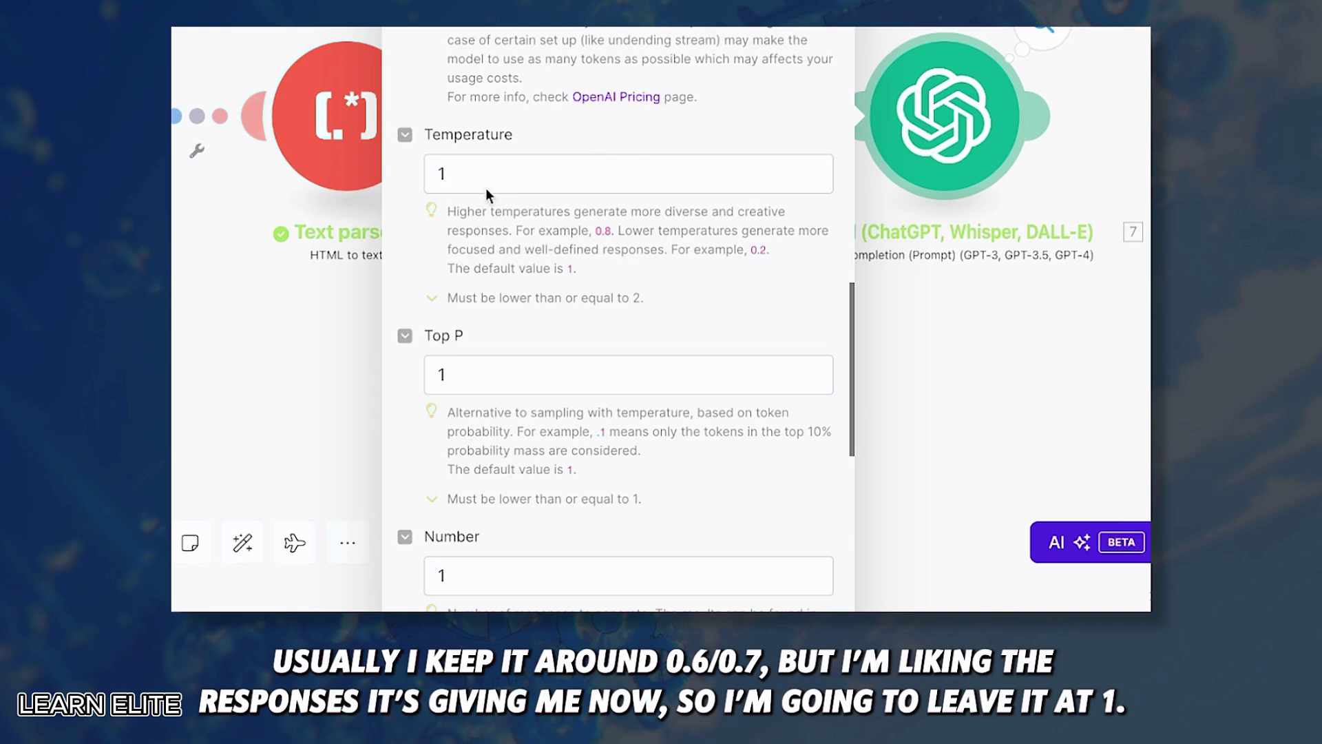
click(470, 177)
click(619, 129)
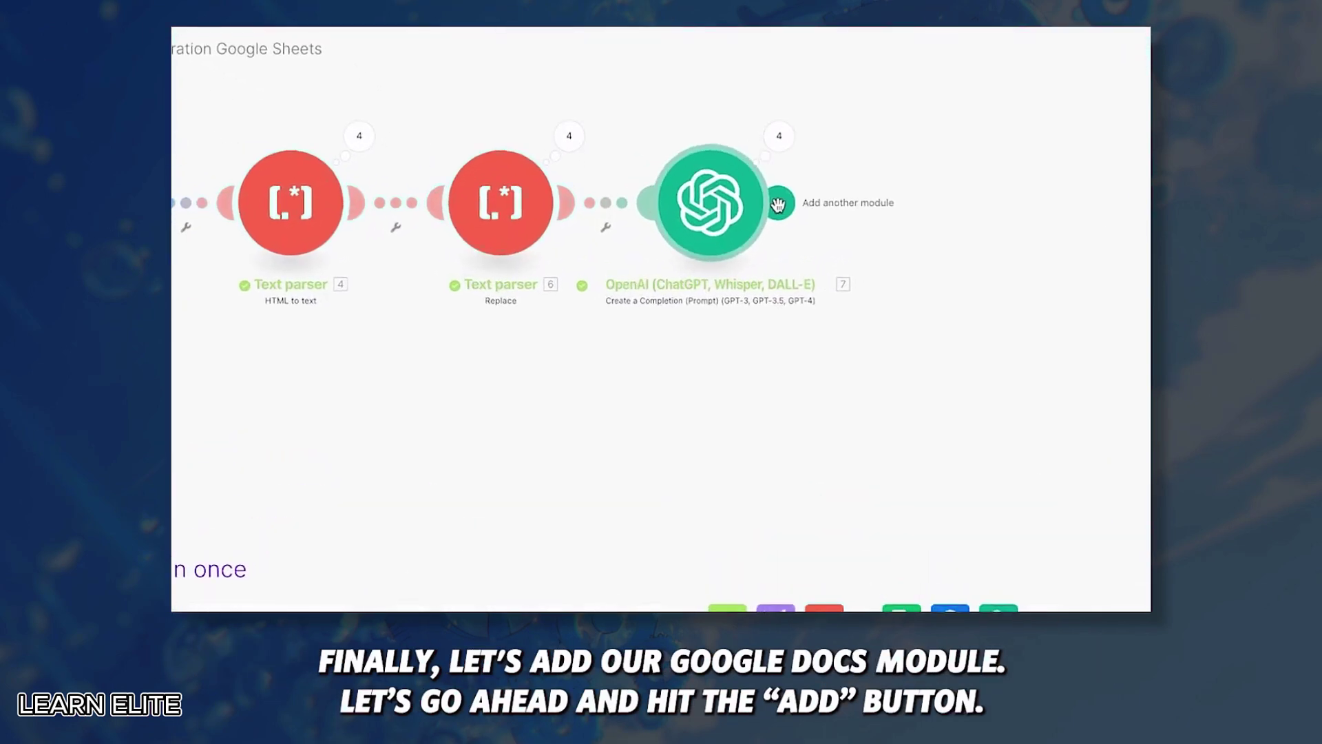
Add a Google Docs "Create a Document from a Template" module after the OpenAI module.
click(783, 204)
click(847, 520)
text(docs)
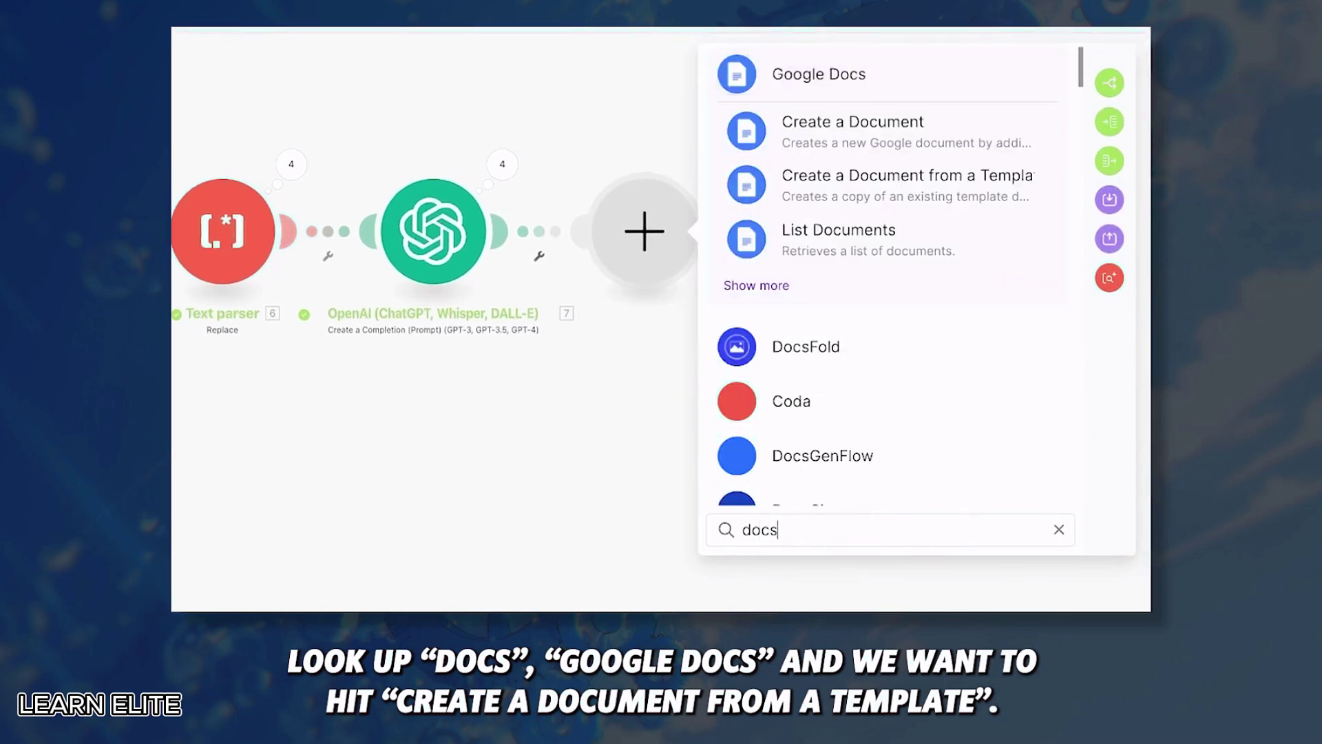
click(790, 73)
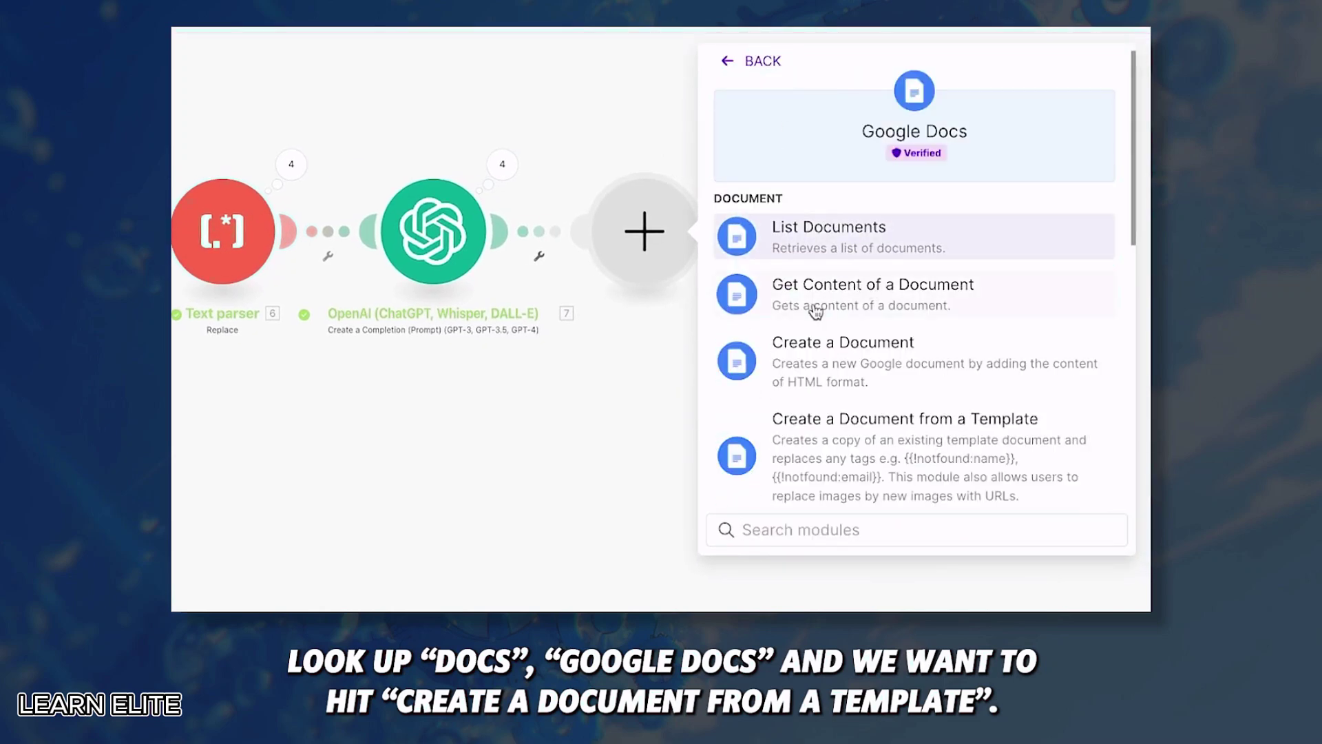
click(946, 484)
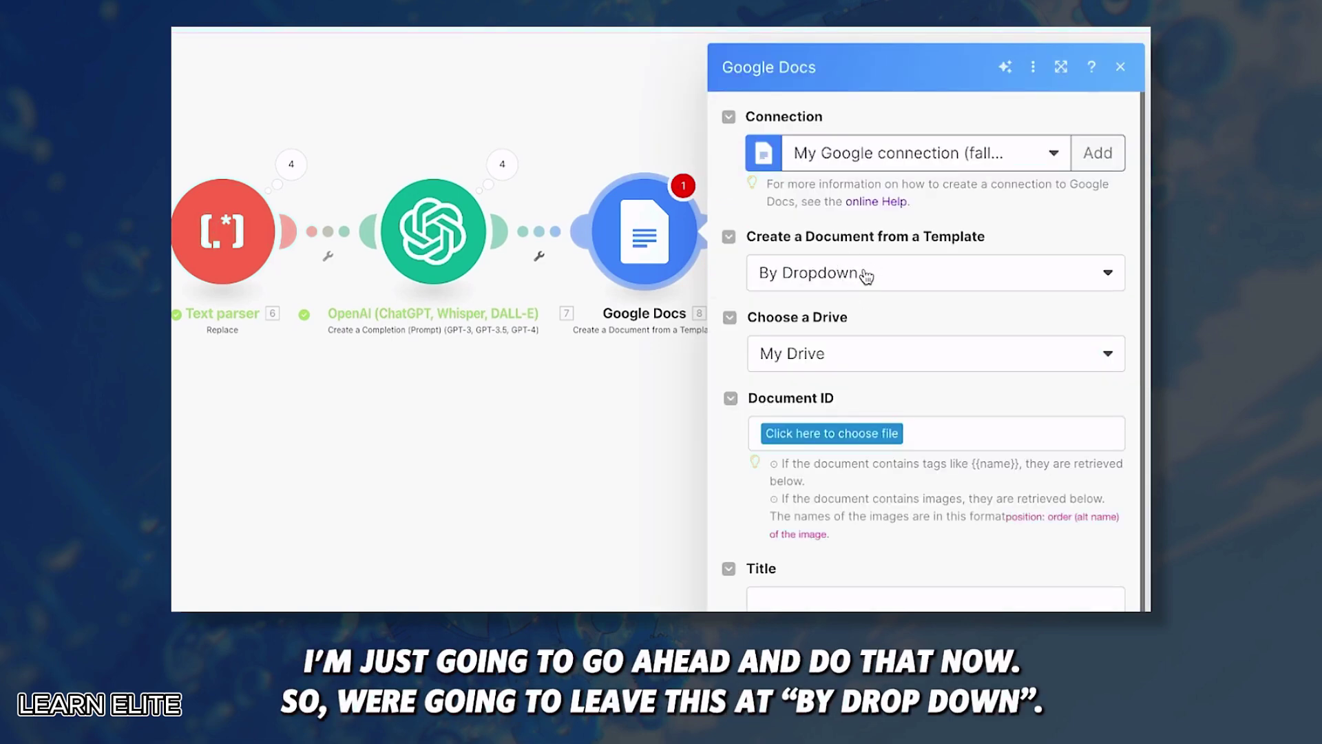
Choose "Automated Spreadsheet Template (demo)" as the template document and check its {{firstname}} and {{icebreaker}} placeholders in Google Docs.
click(857, 440)
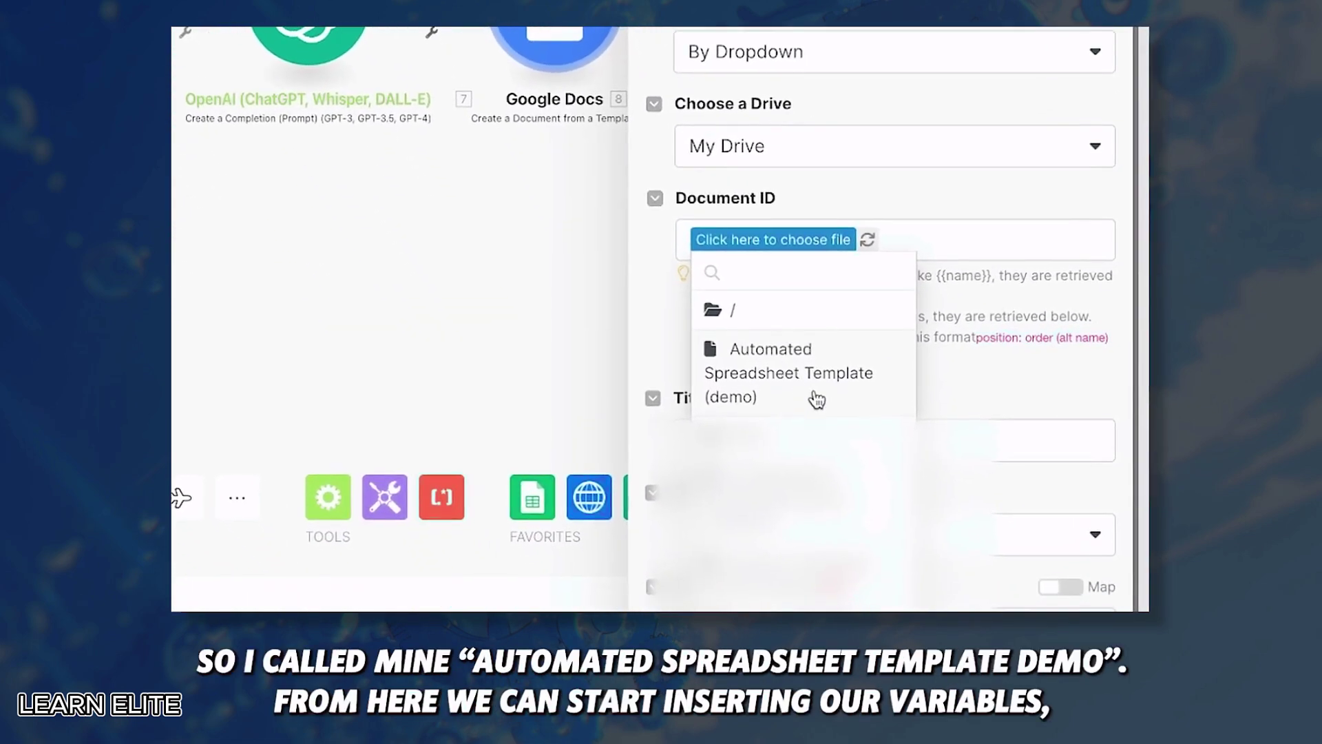
click(817, 399)
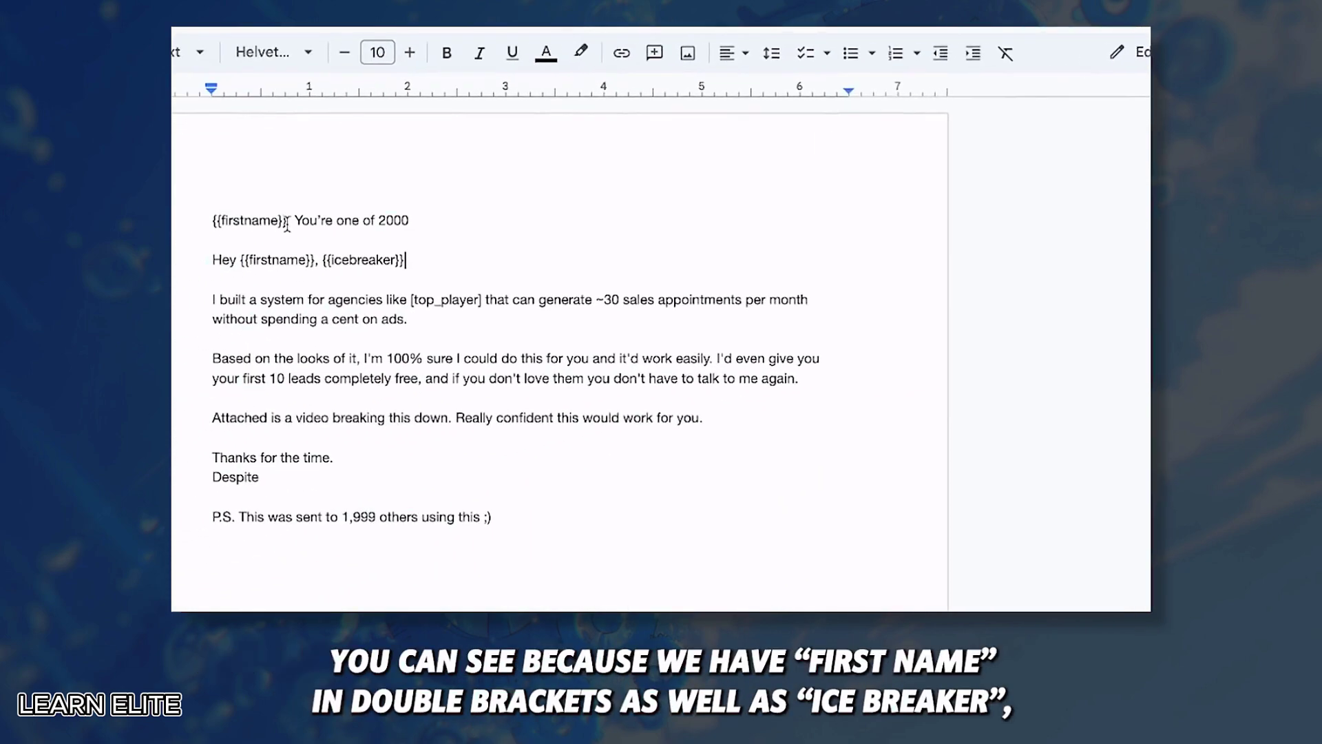
drag(411, 204, 341, 205)
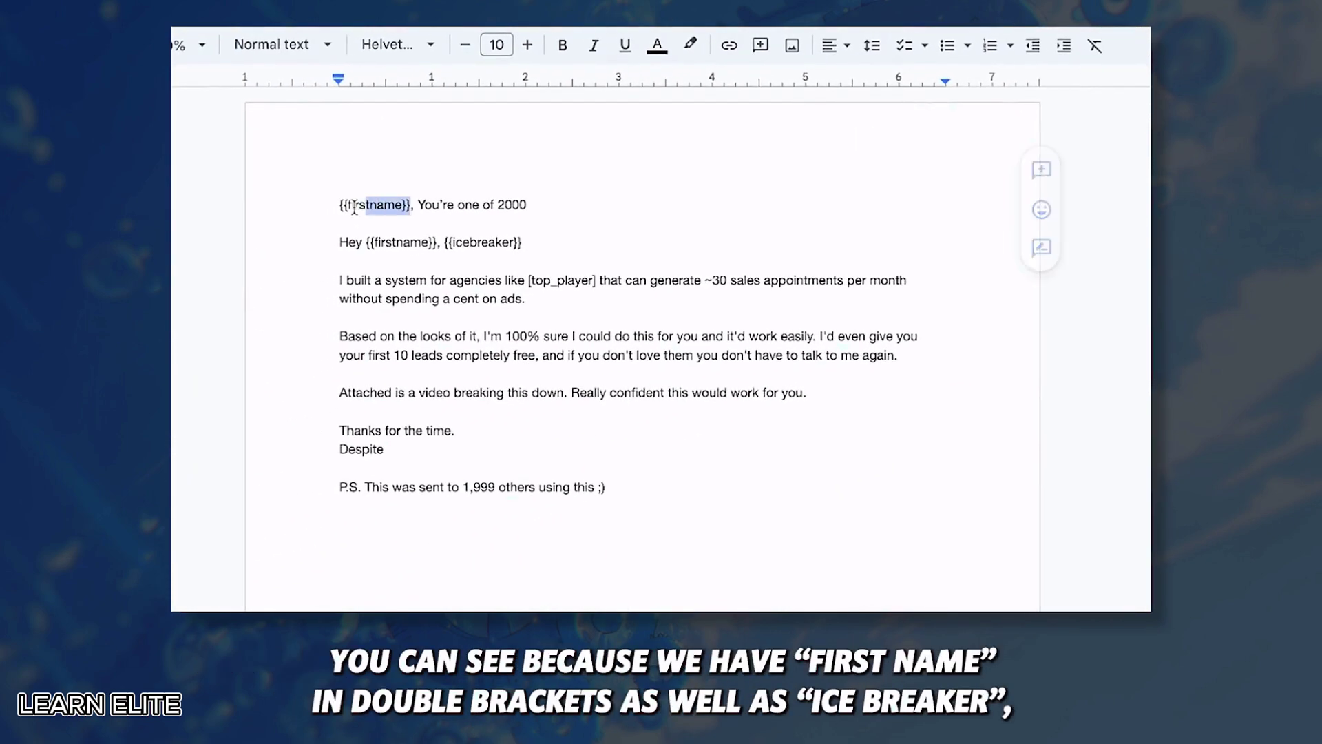
click(480, 242)
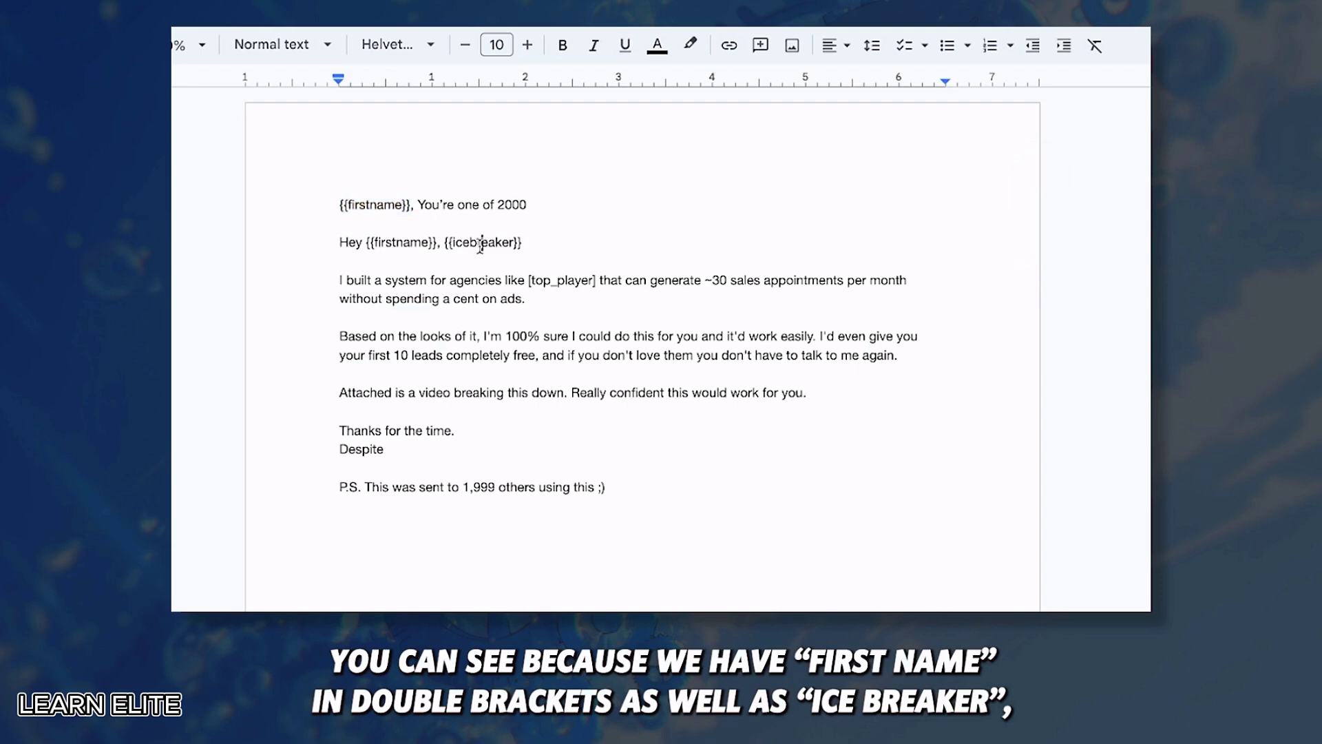
drag(532, 241, 473, 239)
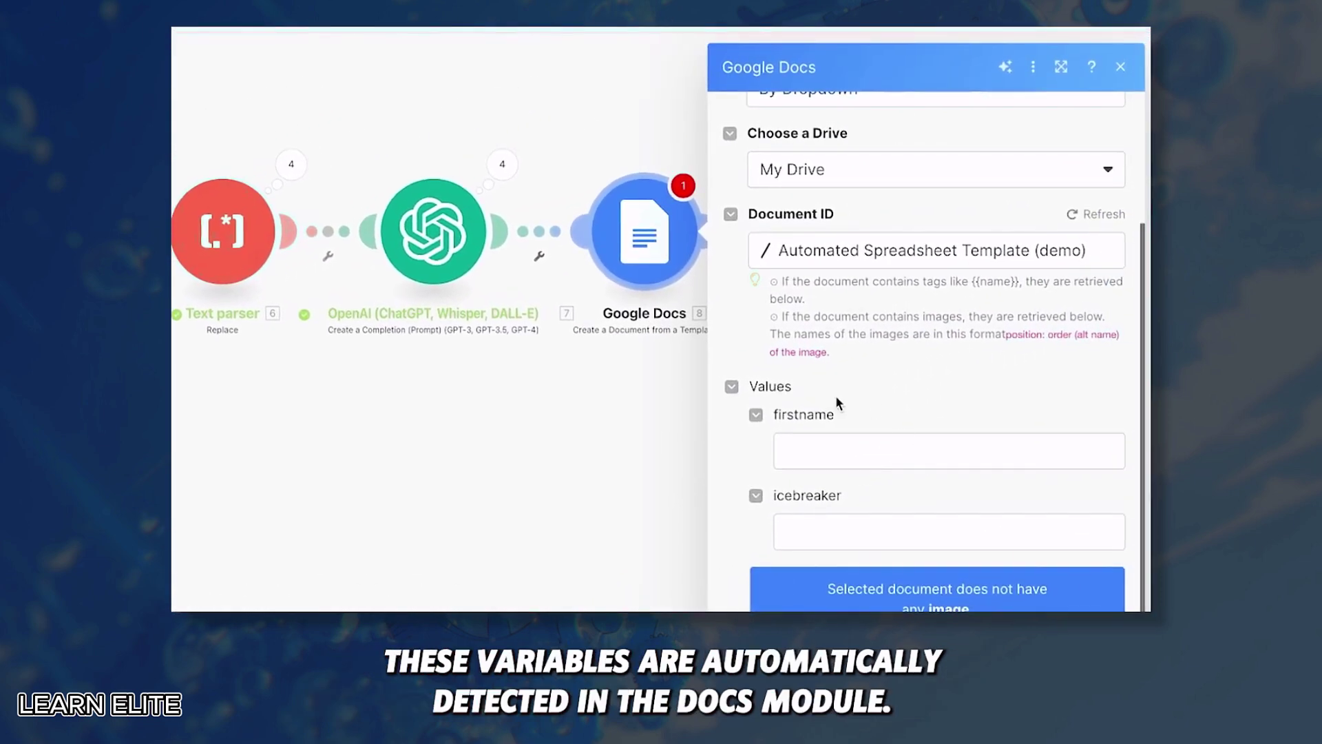
Back in Make, map the template's firstname value to the Tools firstname variable and icebreaker to the OpenAI Result.
click(869, 446)
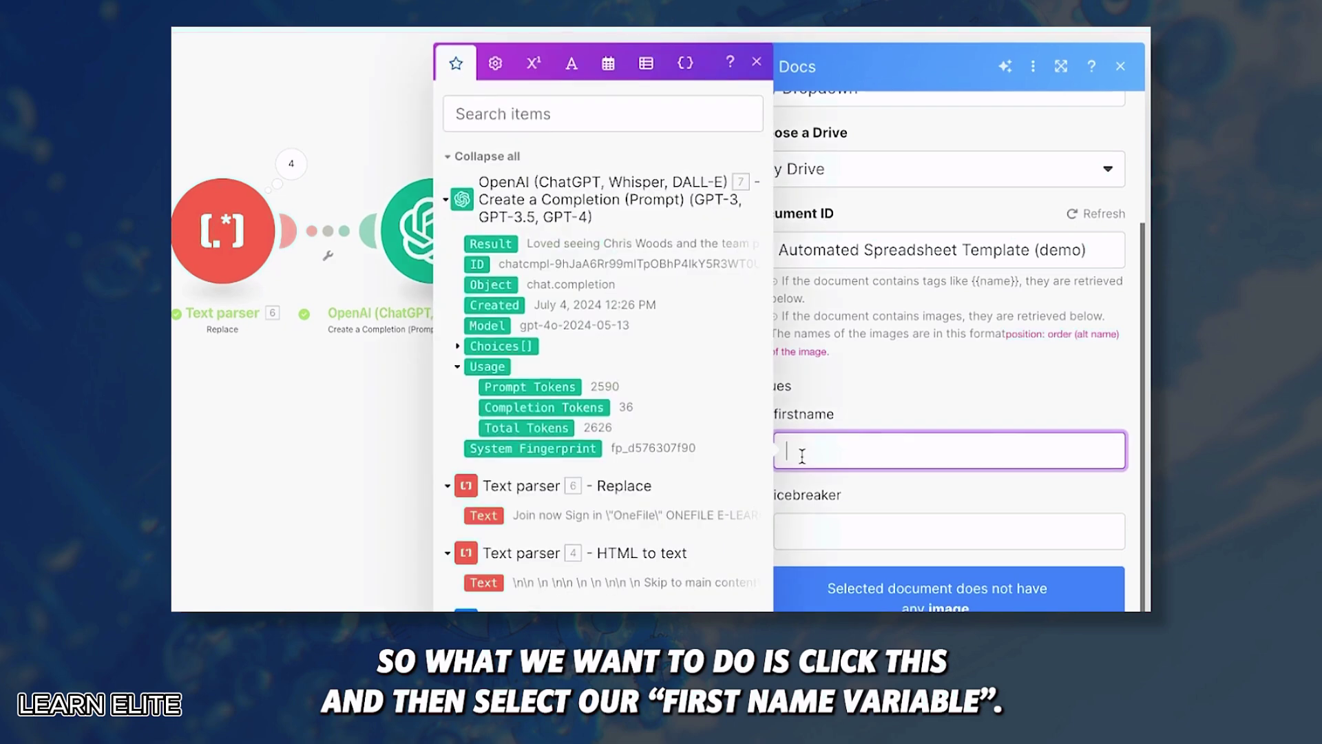
scroll(586, 578, down, 3)
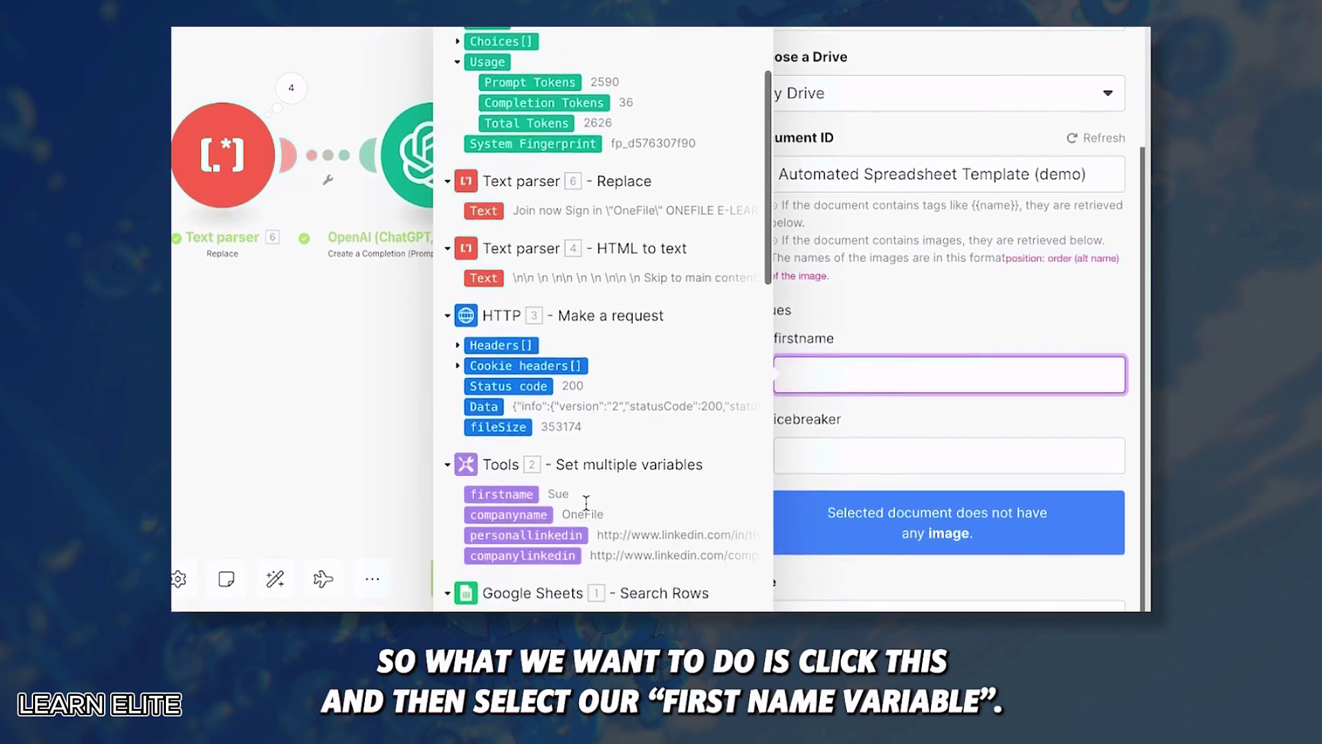
click(501, 494)
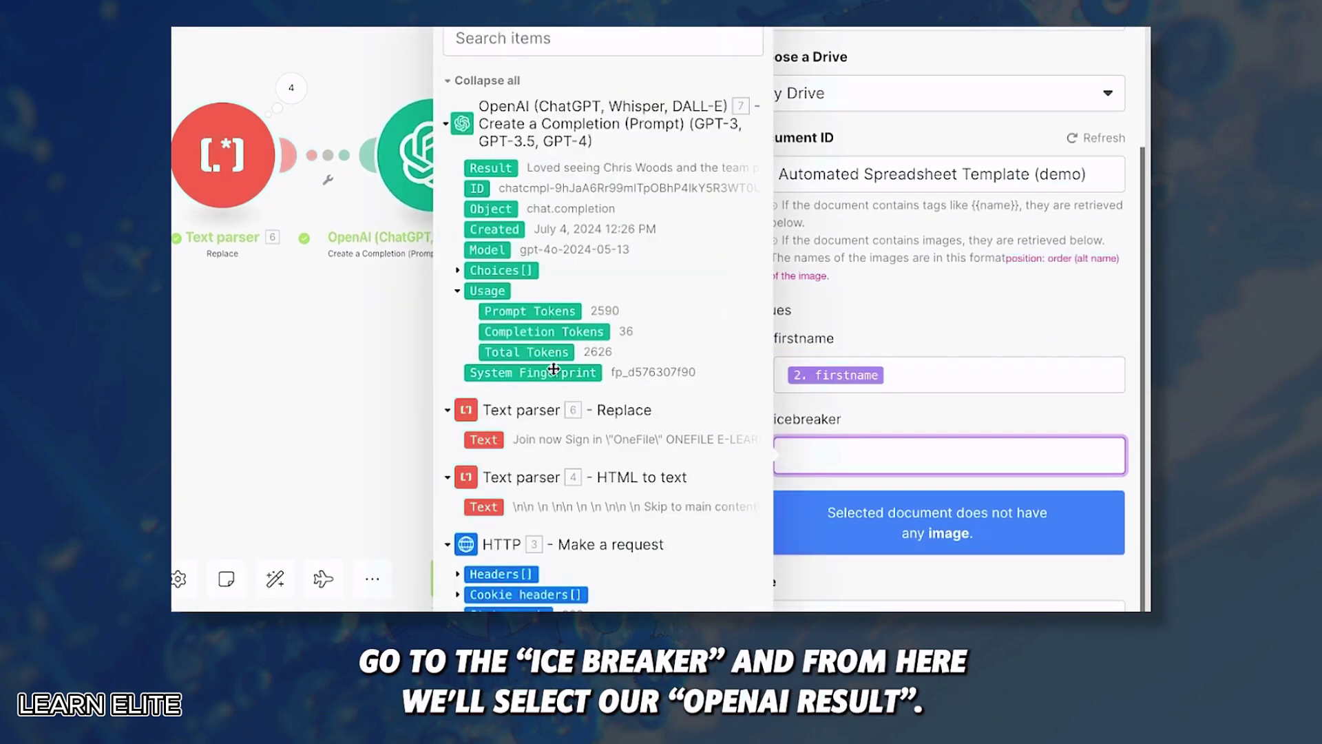
click(499, 167)
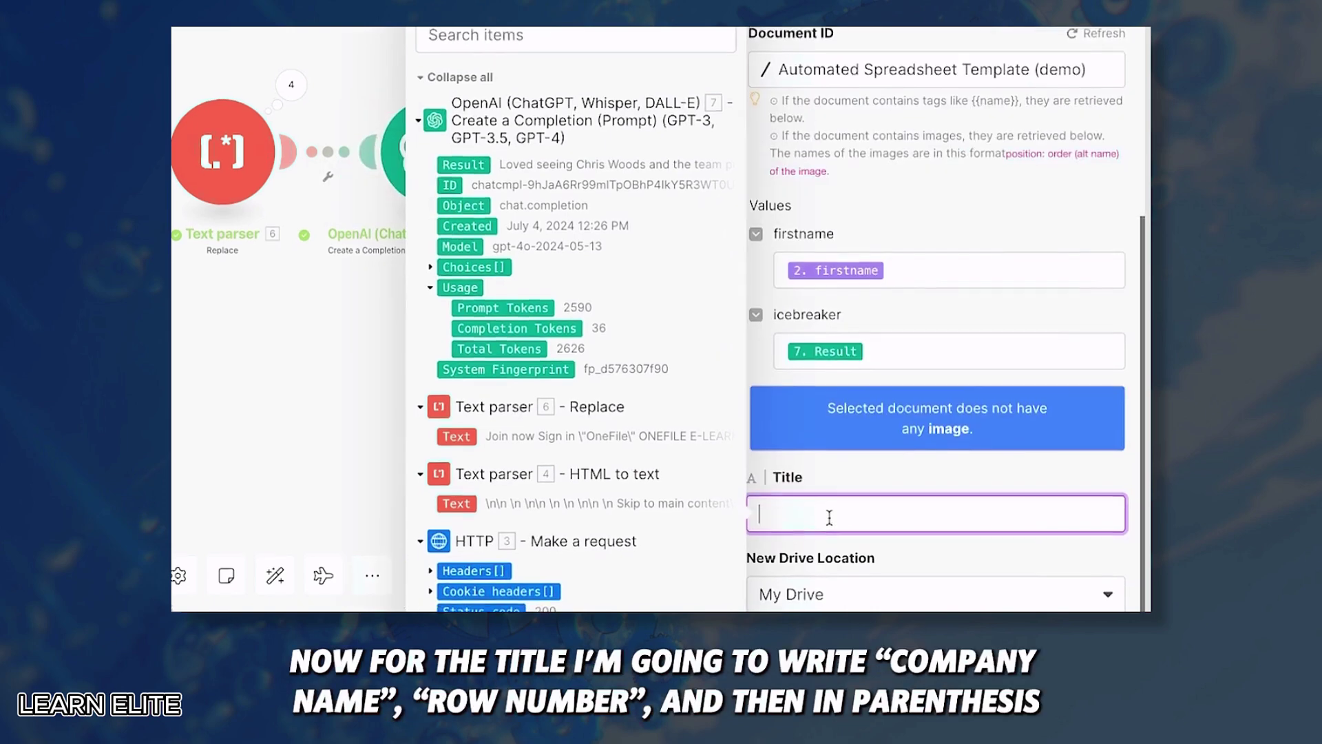
Set the document title to the companyname variable, "- Row no.(", the Google Sheets Row number, ") -" and the Email (F) variable.
scroll(529, 227, down, 3)
click(470, 503)
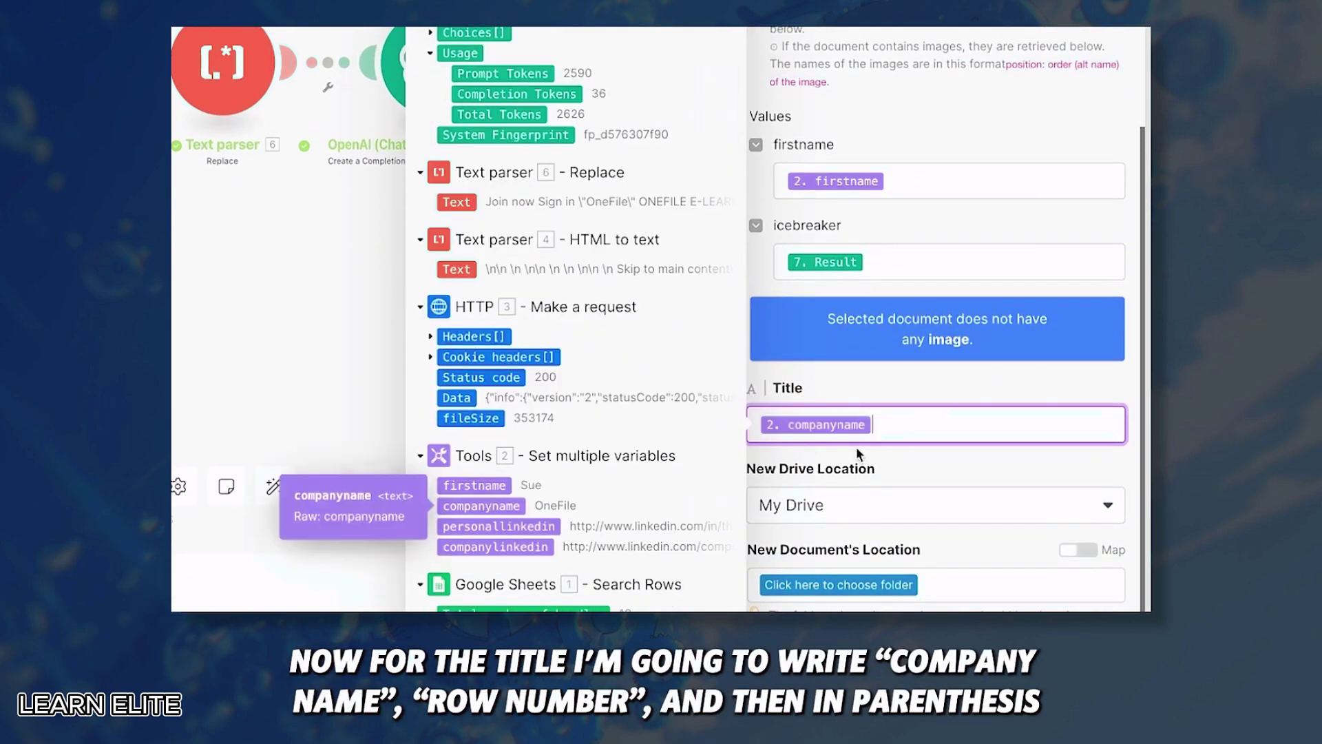
text(- Row no.()
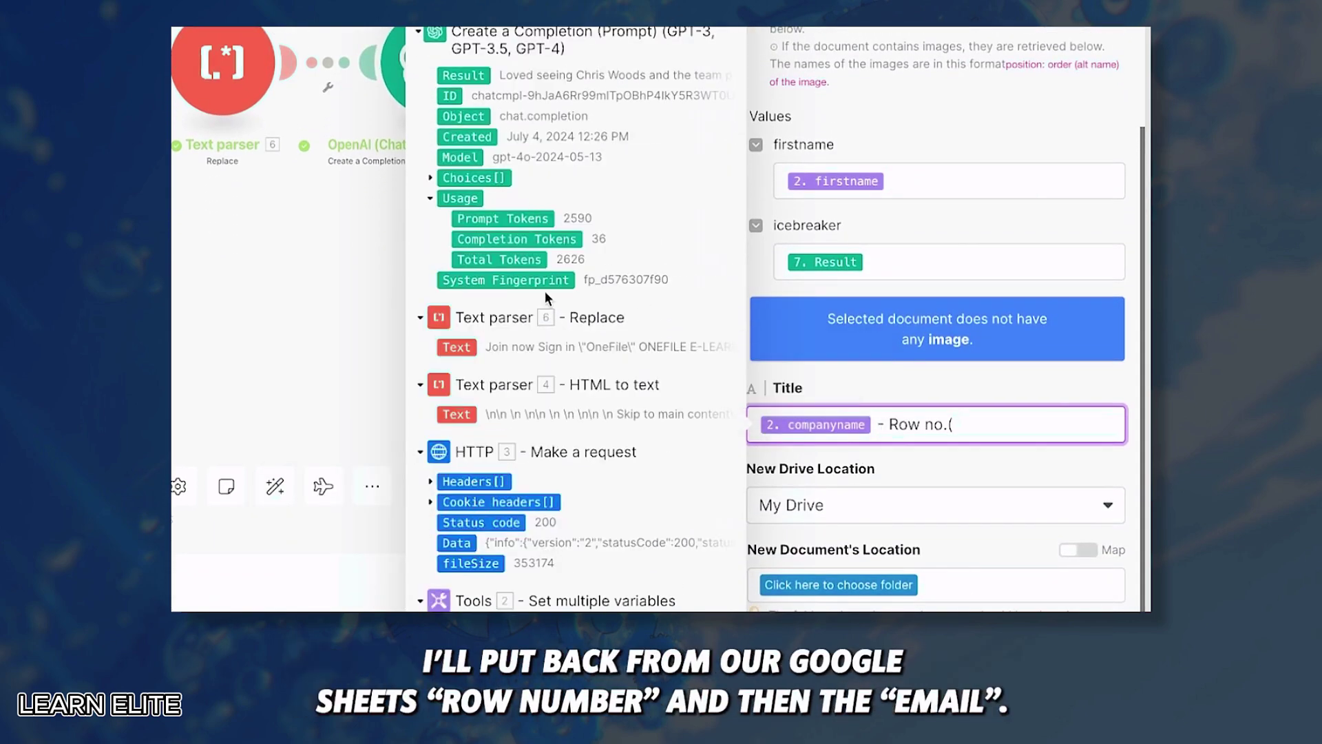
scroll(544, 291, down, 10)
click(480, 146)
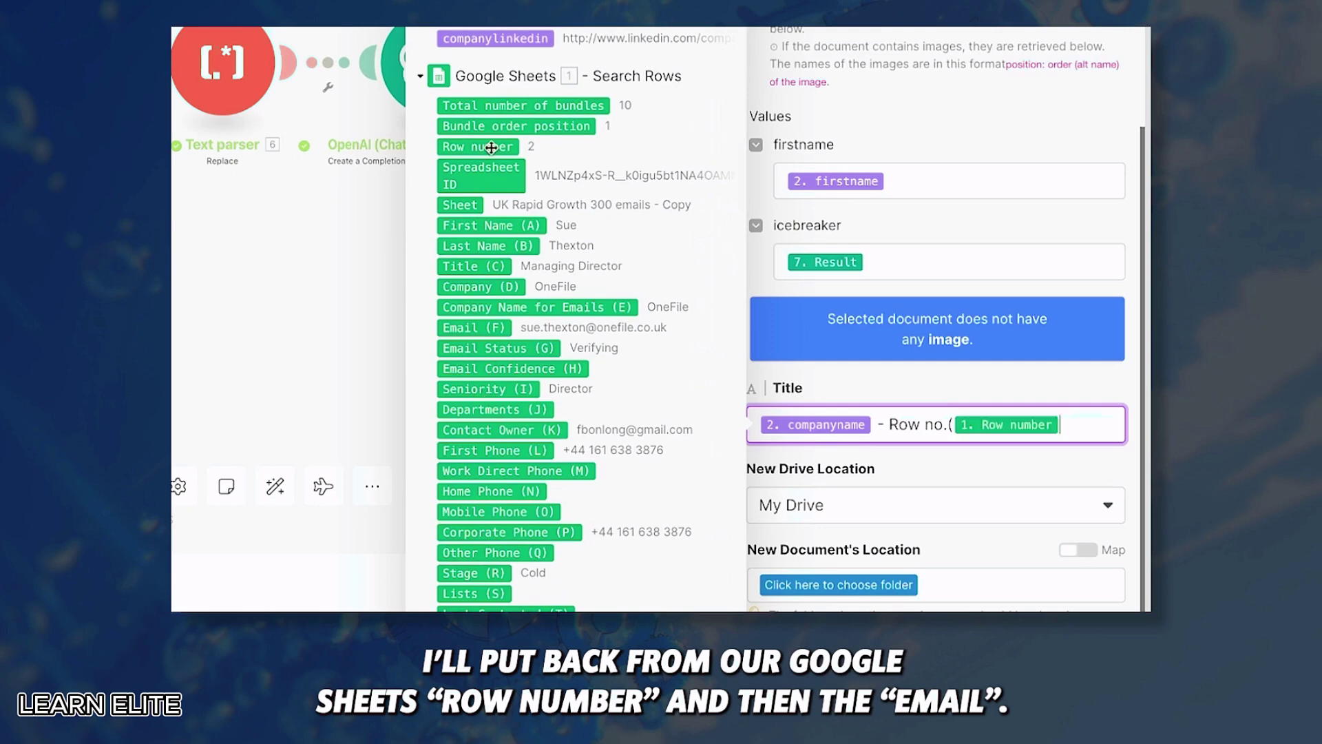
text())
scroll(537, 194, up, 10)
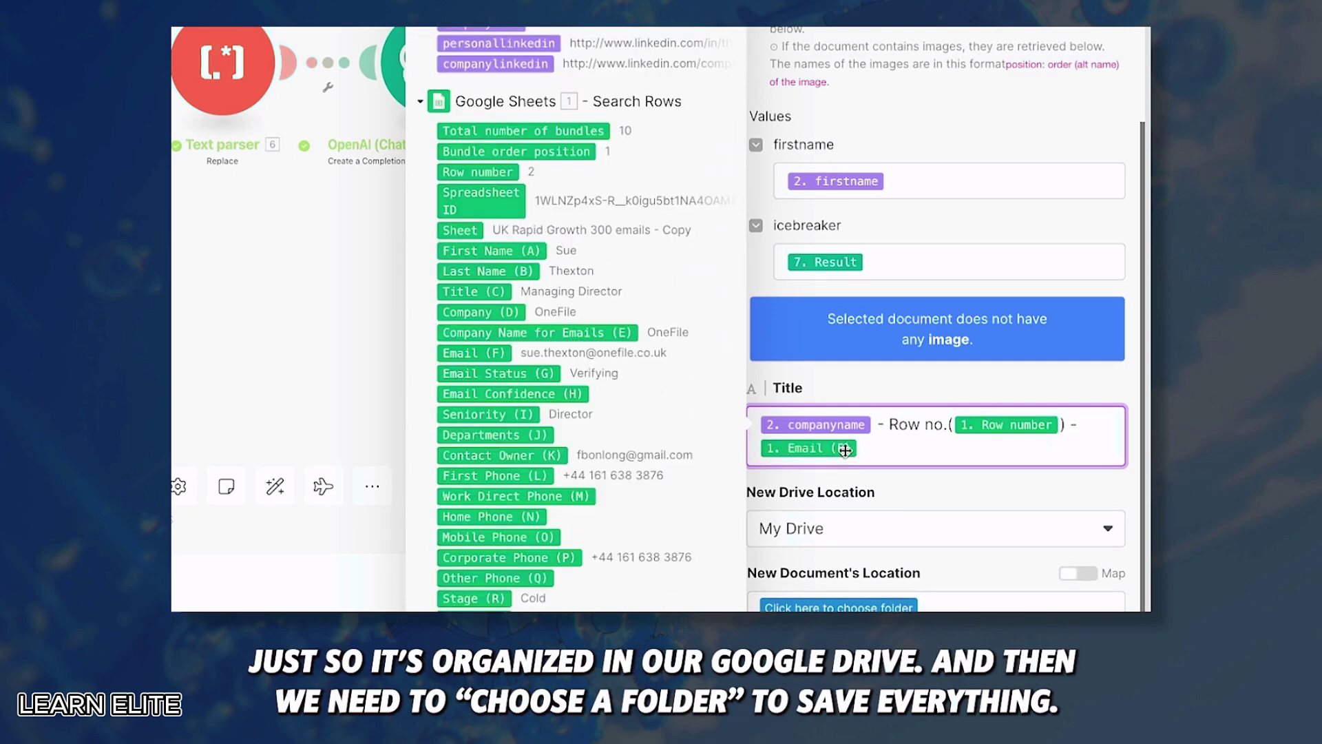
click(876, 486)
scroll(906, 481, down, 2)
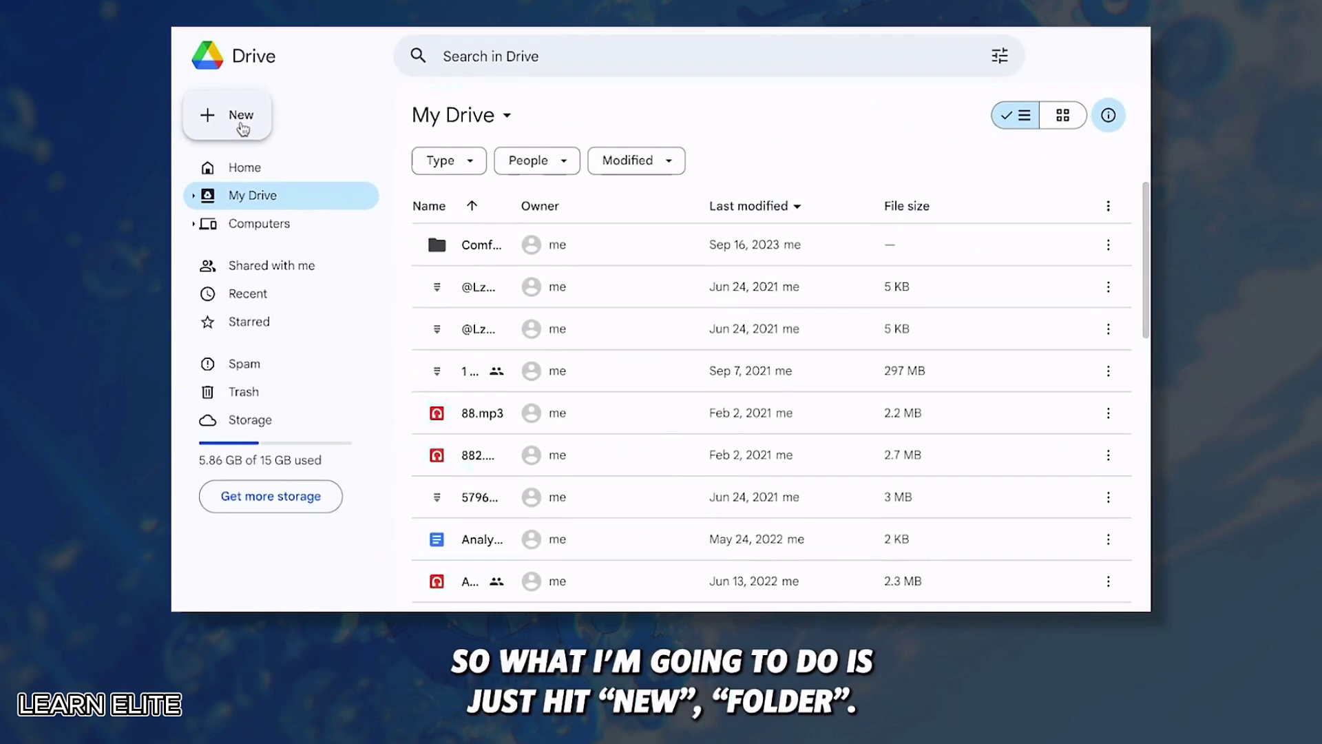
In Google Drive, create a new folder named LEADS-TEMPLATES in My Drive.
click(235, 112)
click(242, 127)
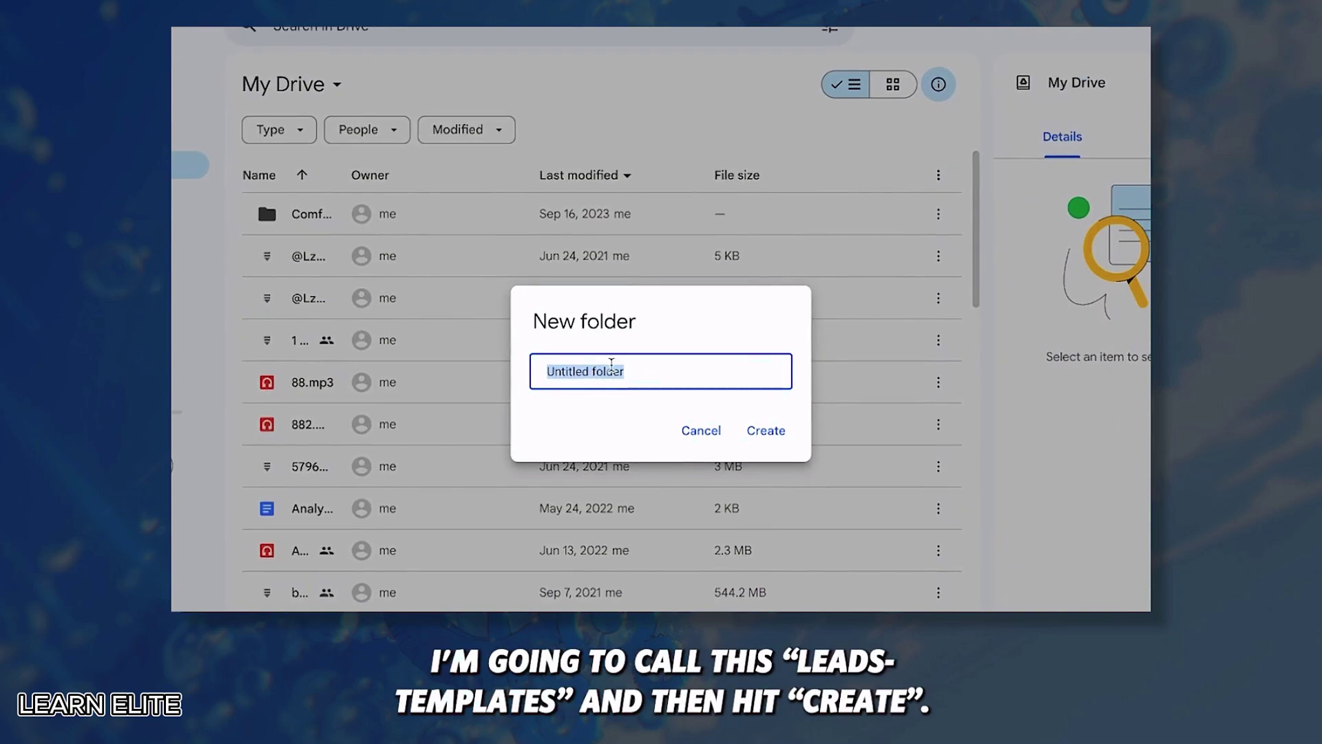
text(LEADS-TEMPLATES)
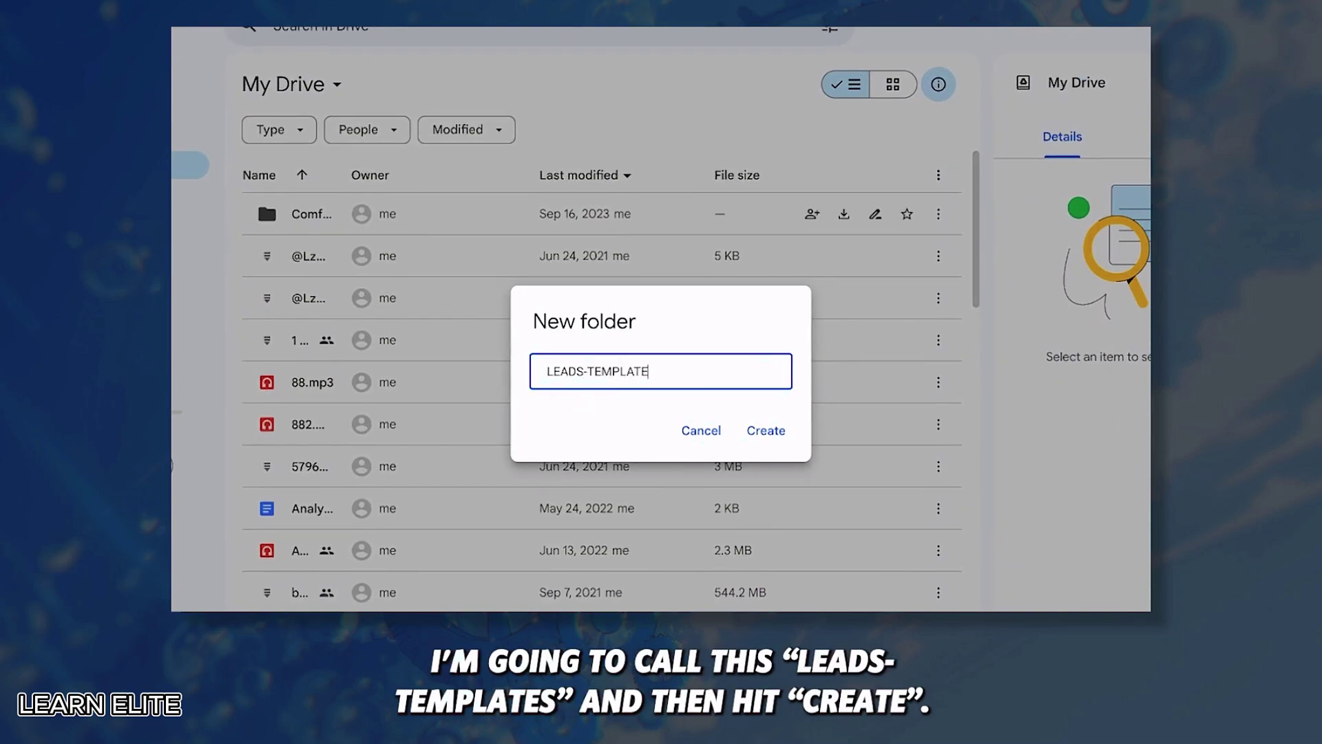
click(771, 431)
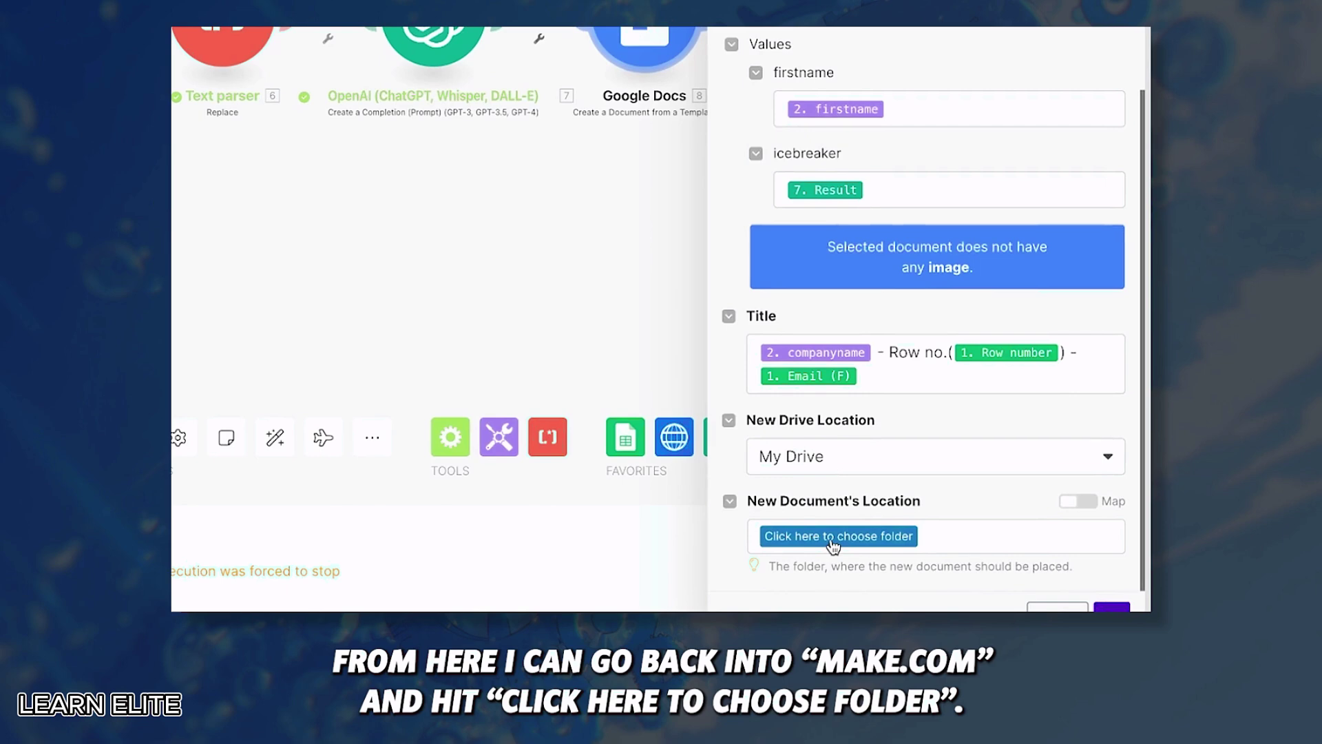
Back in Make, set the new document's location to the LEADS-TEMPLATES folder, confirm the Google Docs module and run the scenario.
click(833, 541)
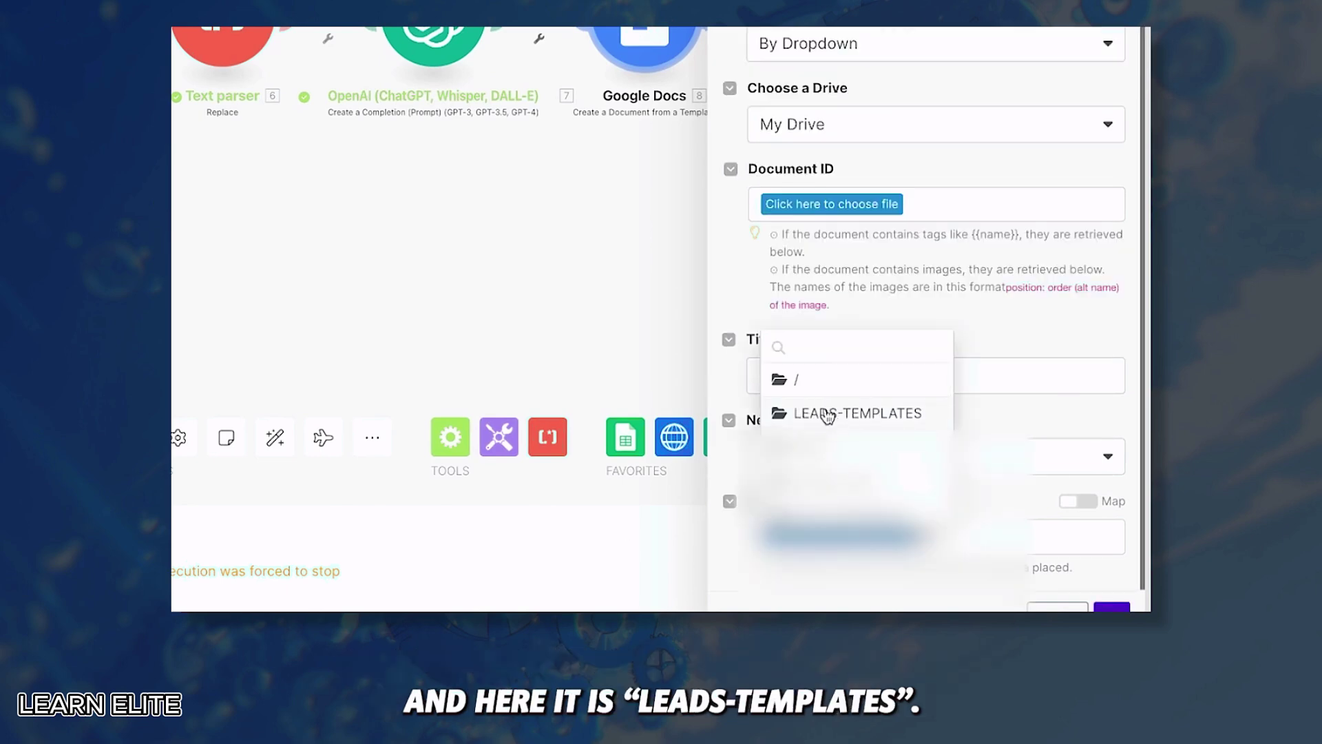
click(827, 413)
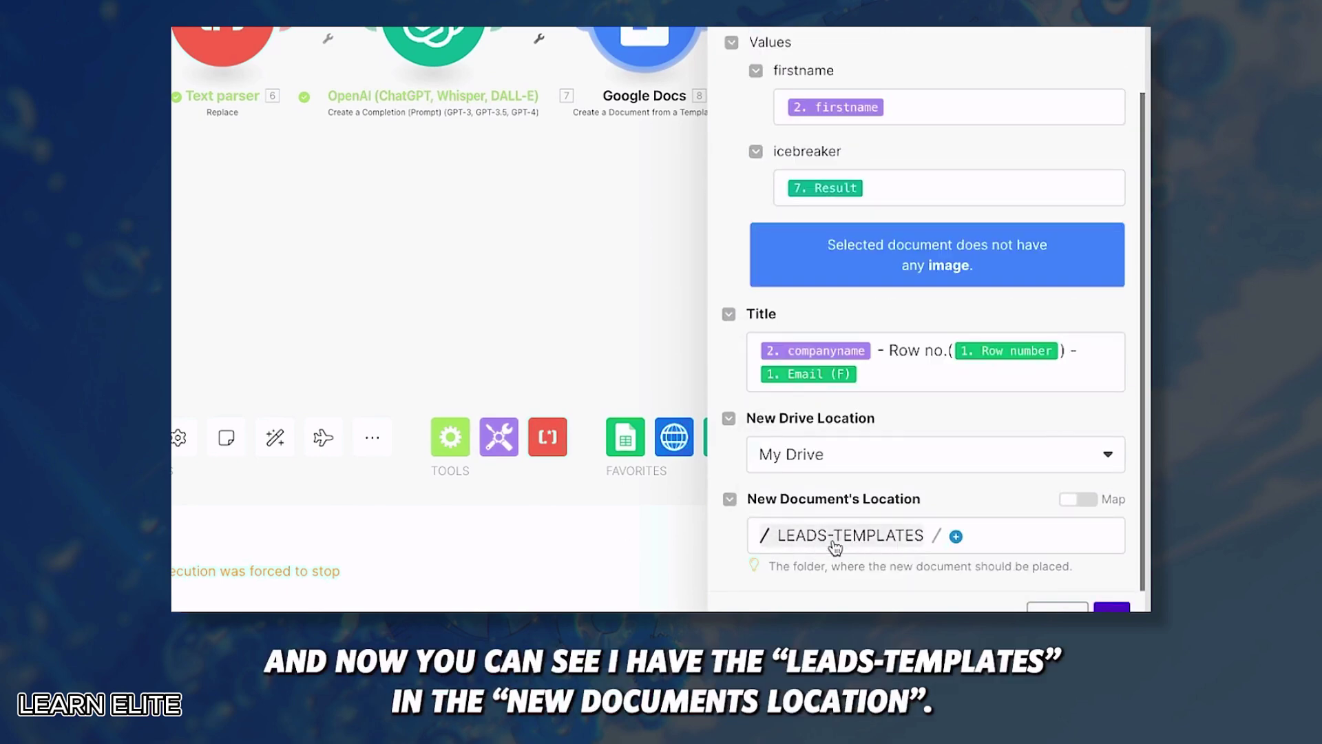
drag(922, 497, 748, 500)
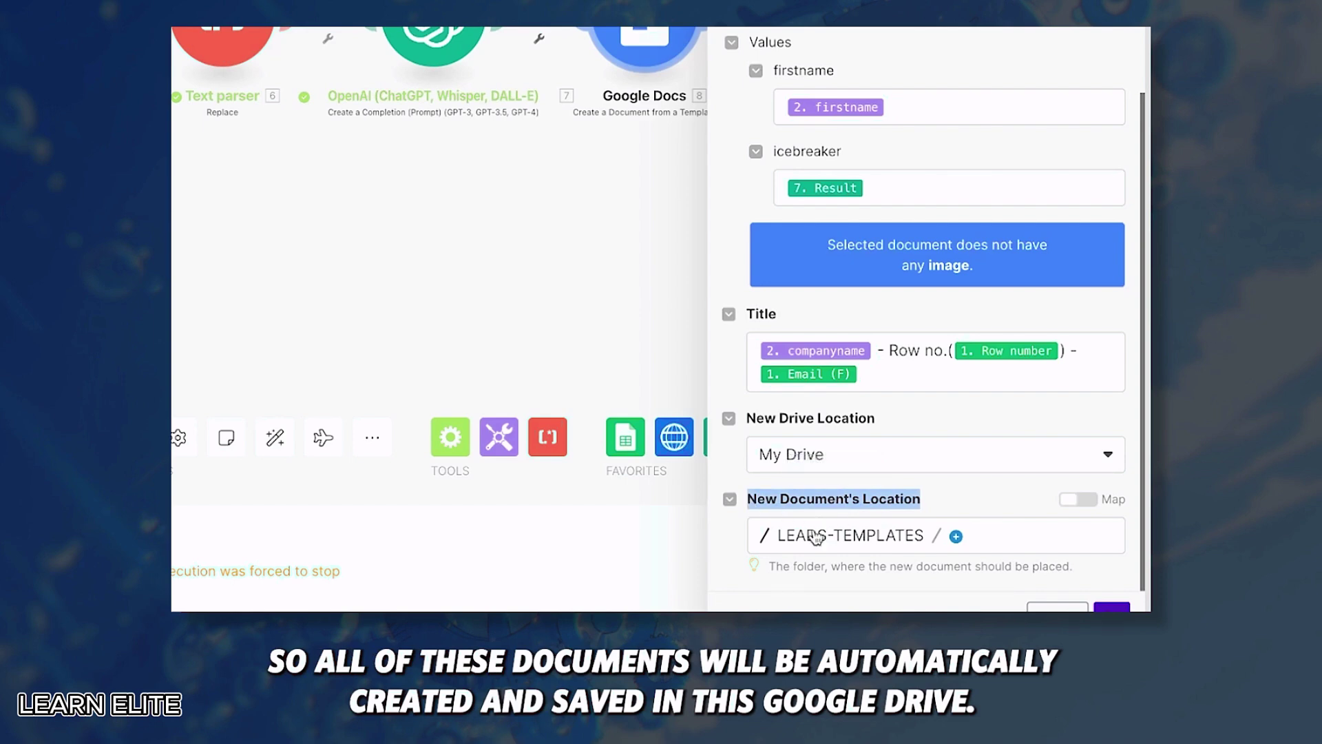
click(1111, 606)
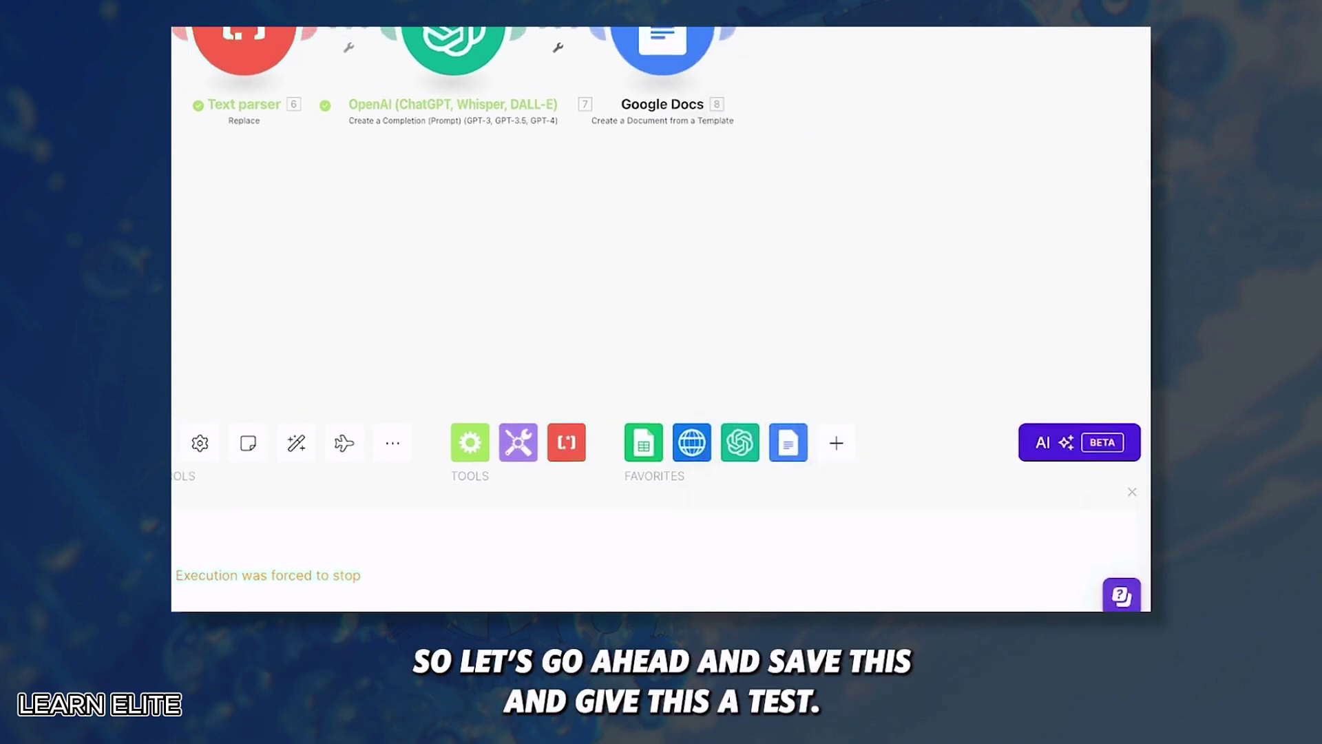
click(285, 490)
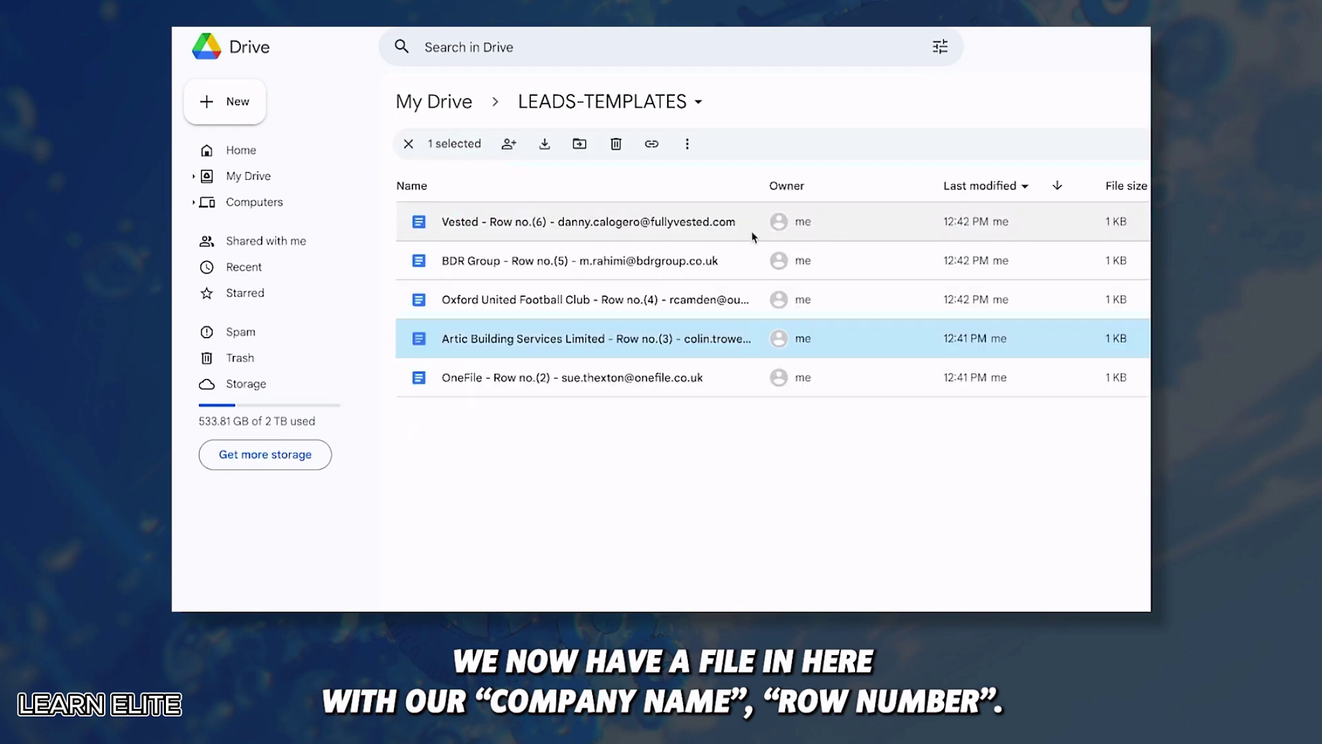
Open the generated Oxford United Football Club document from Google Drive and examine its personalized greeting, icebreaker and the [top_player] placeholder.
double_click(618, 294)
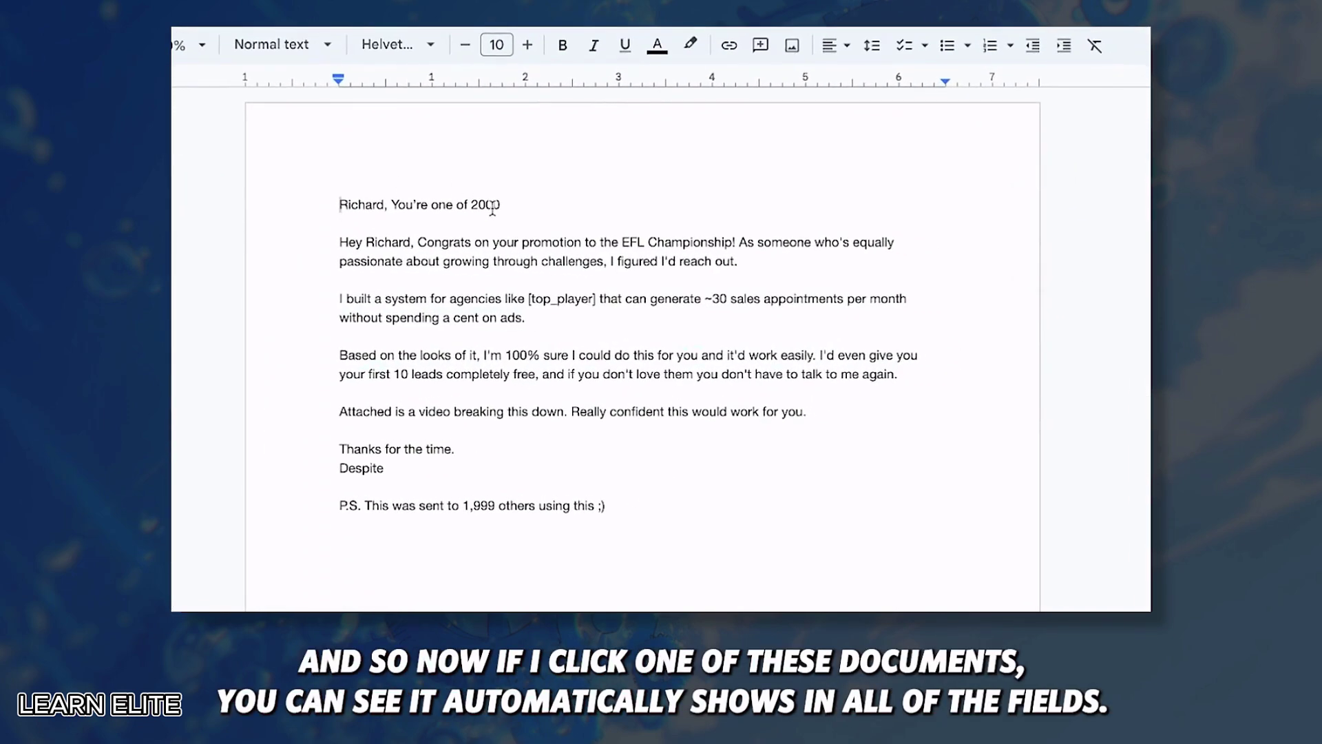
click(451, 242)
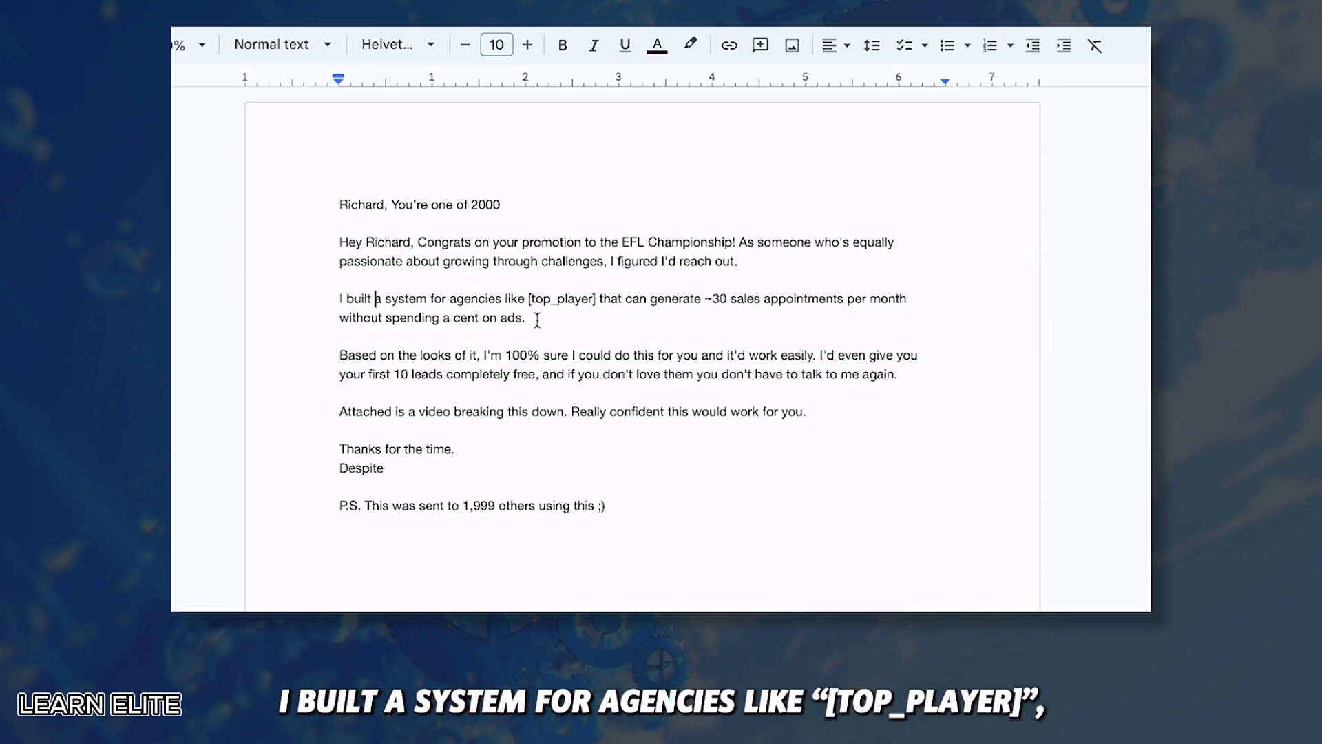
drag(597, 298, 534, 298)
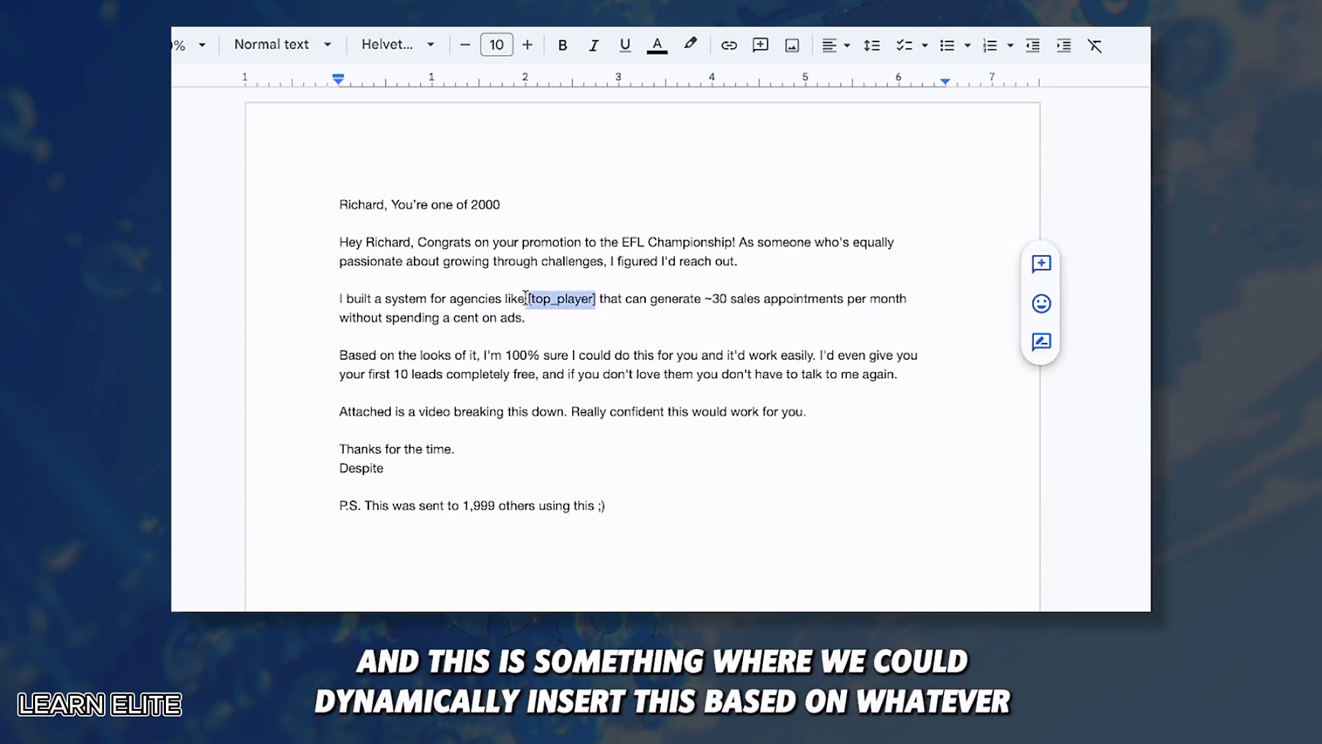
click(584, 315)
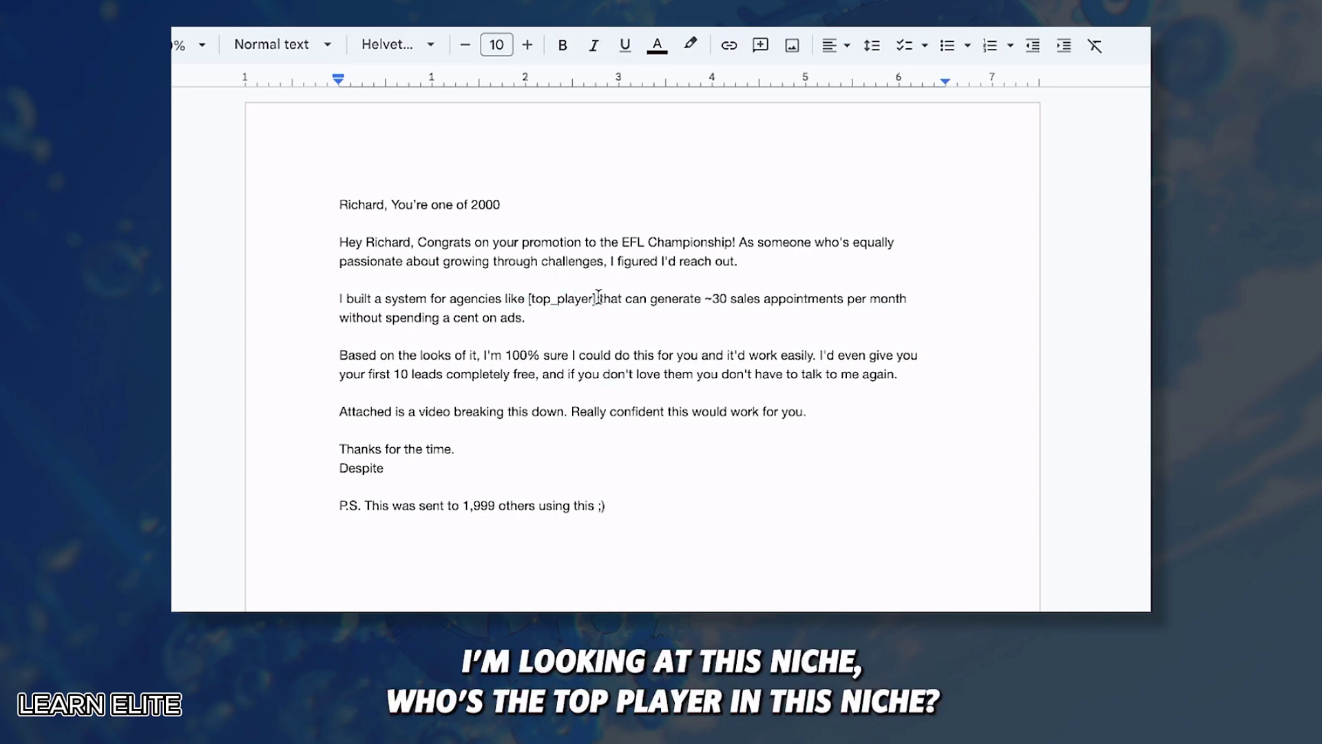
drag(596, 298, 529, 298)
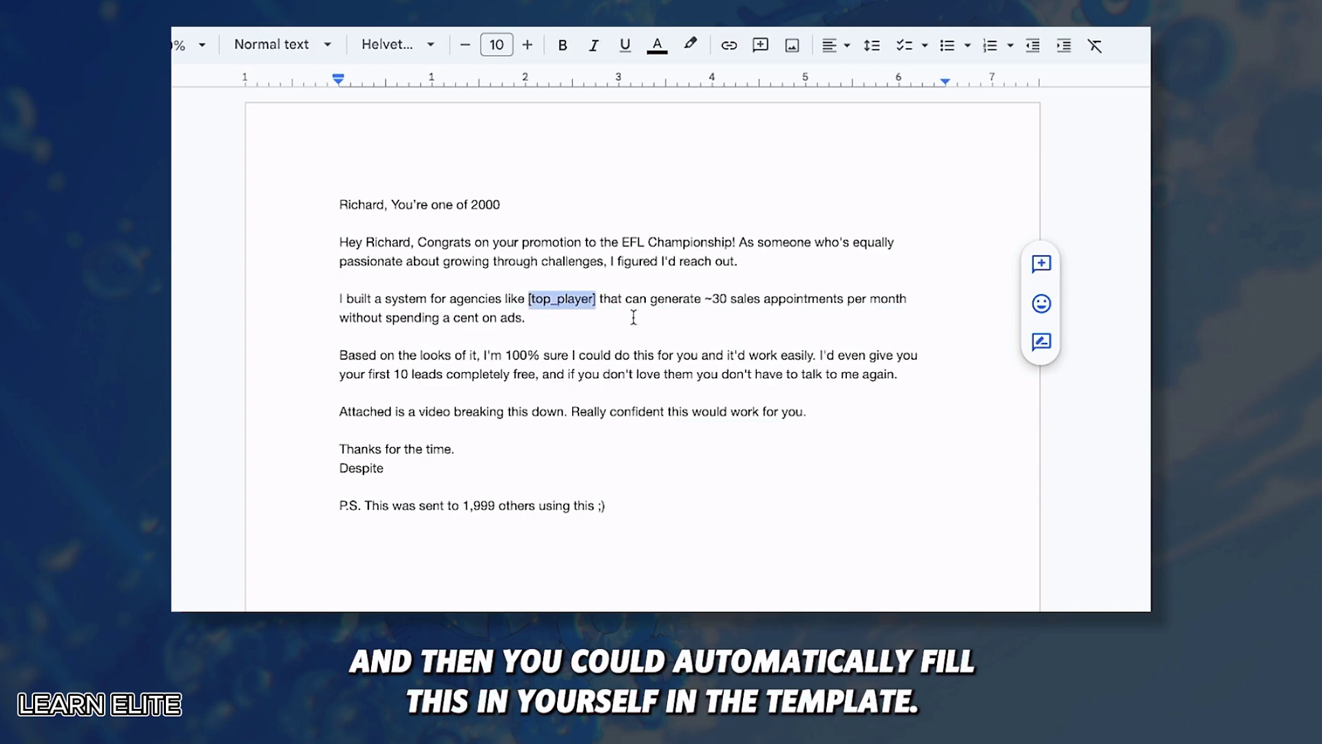